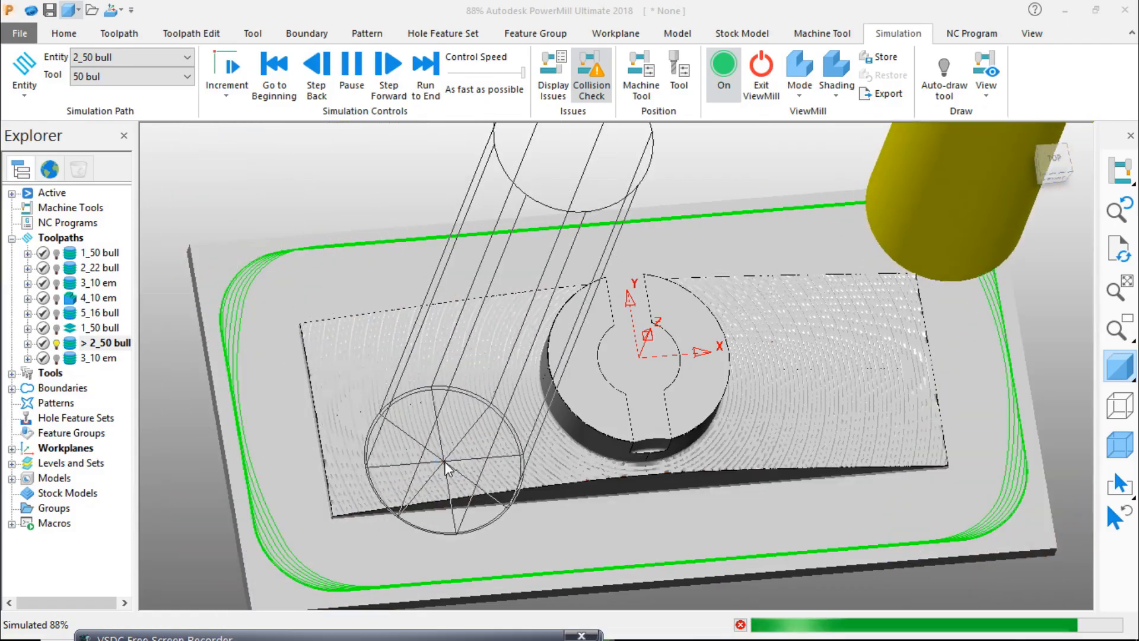
mouse_move(323, 633)
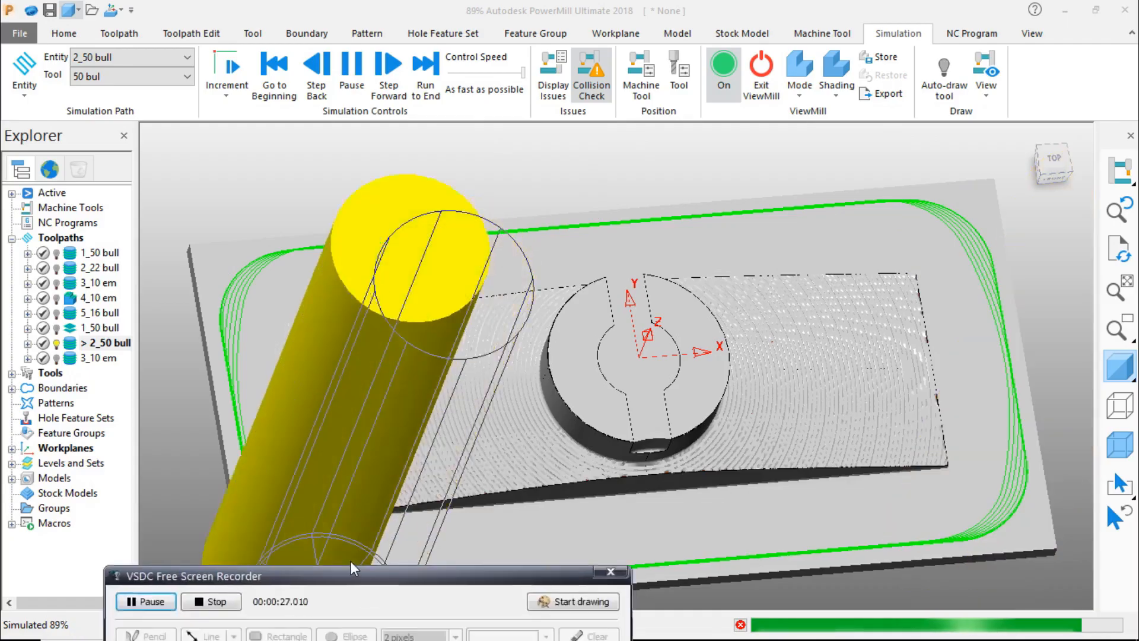
click(133, 583)
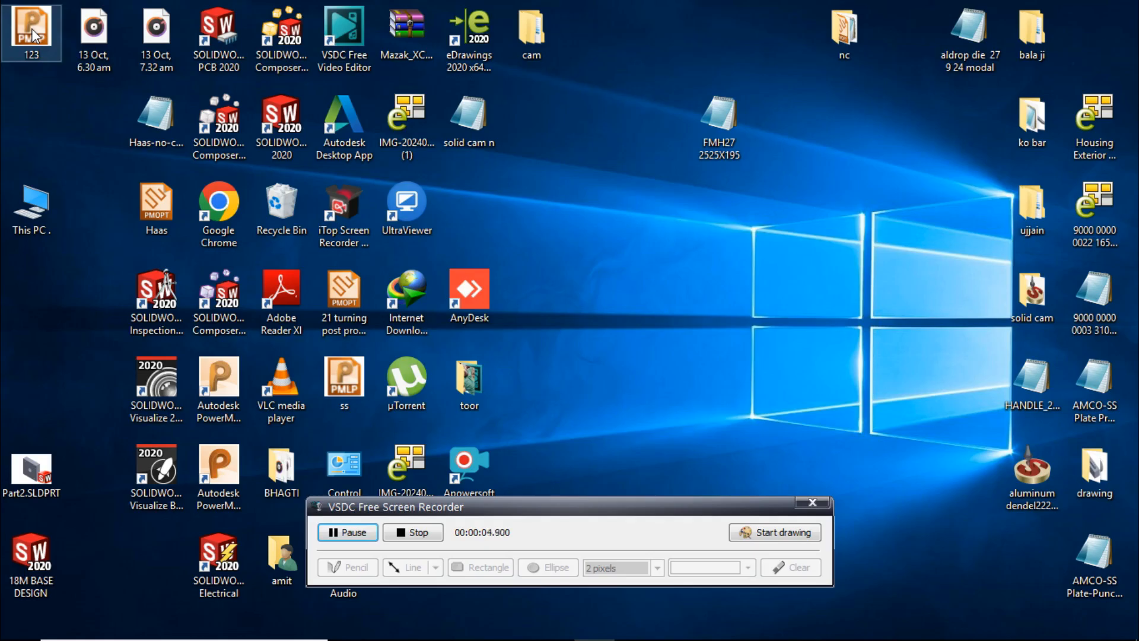
drag(632, 508, 237, 640)
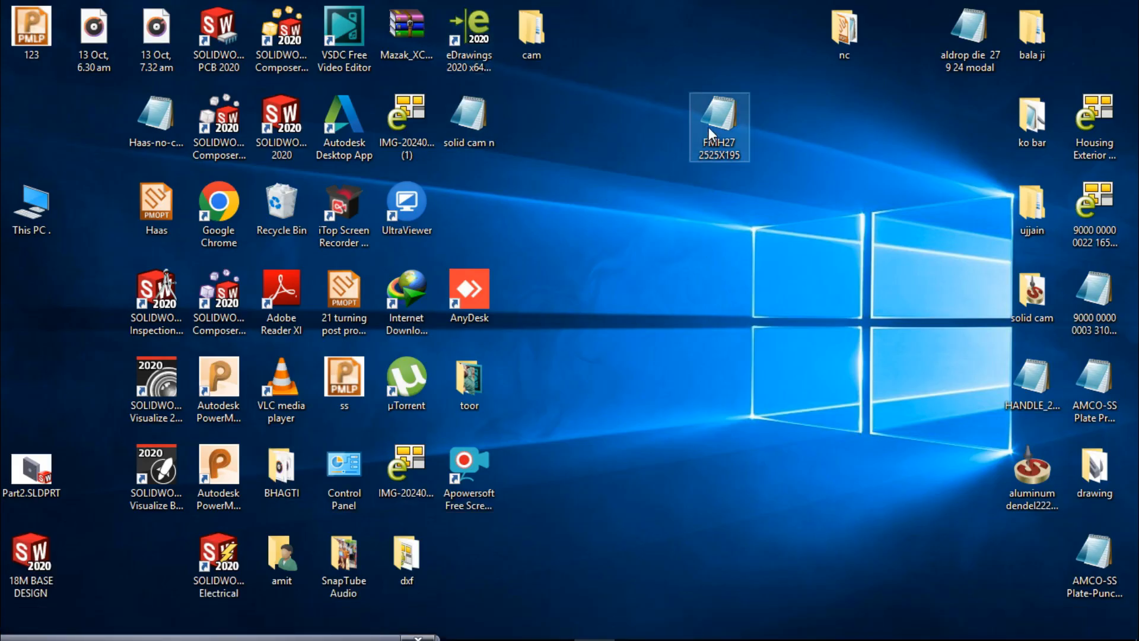
Import the FMH27 2525X195 model file from the desktop into PowerMill and dismiss the translation report.
drag(708, 127, 584, 632)
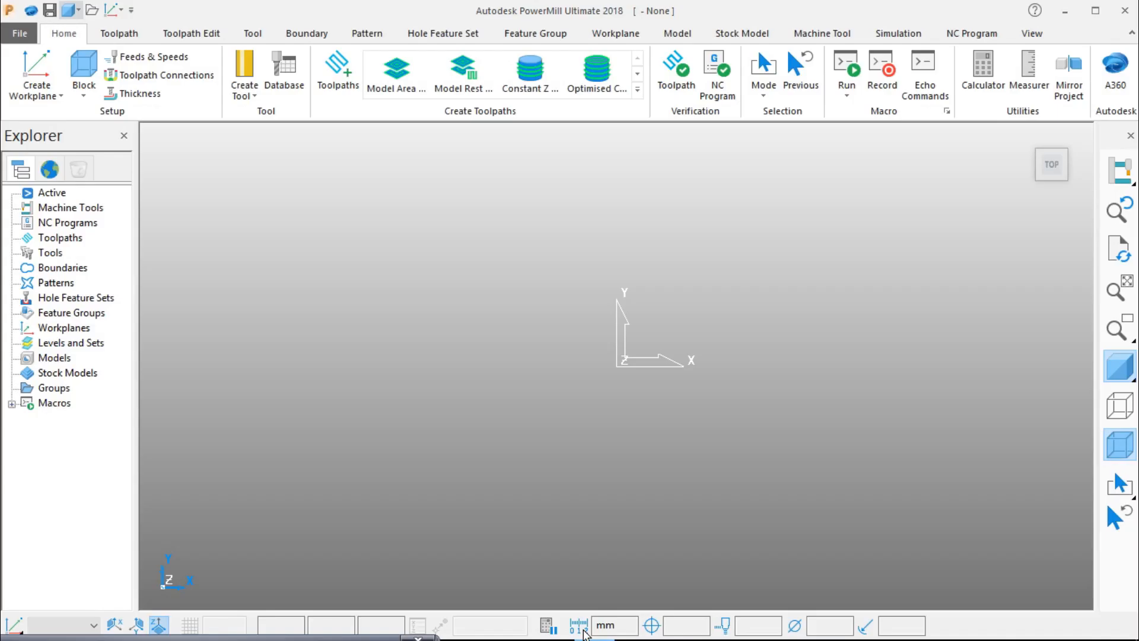
drag(635, 304, 550, 281)
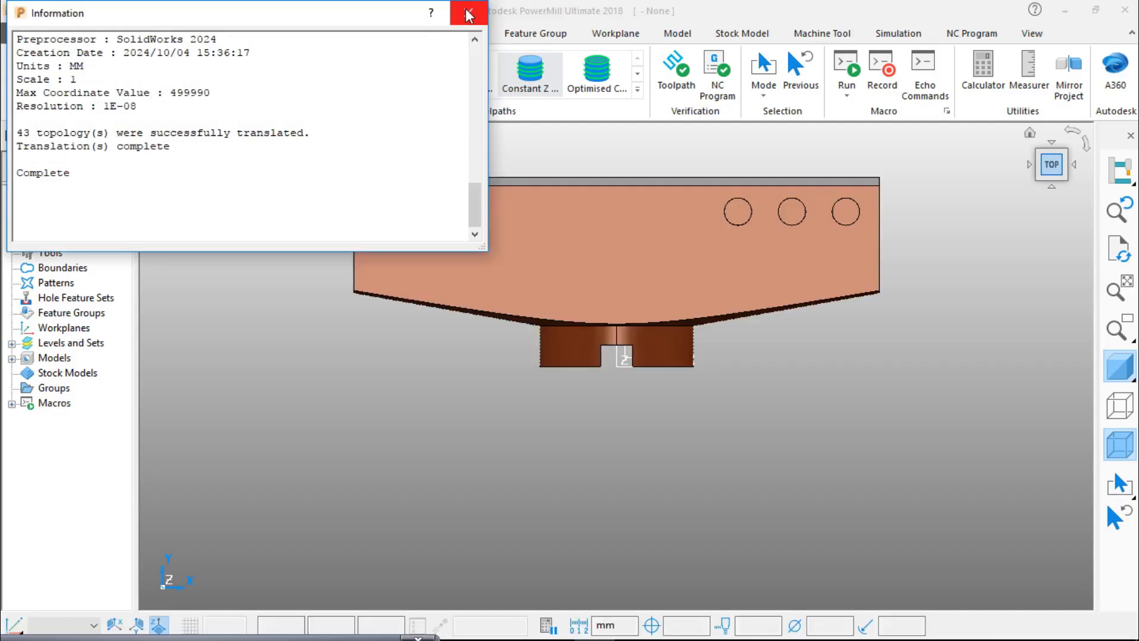
click(468, 14)
Turn off the display of the active axes and the transform in the graphics view.
right_click(315, 365)
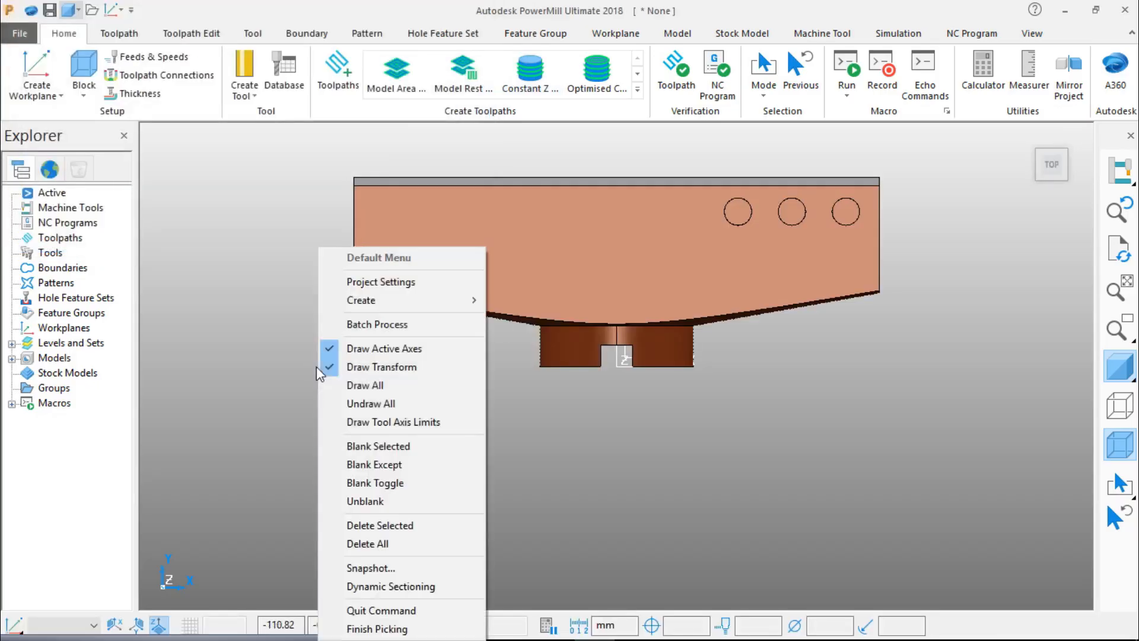
click(380, 350)
right_click(380, 350)
click(411, 369)
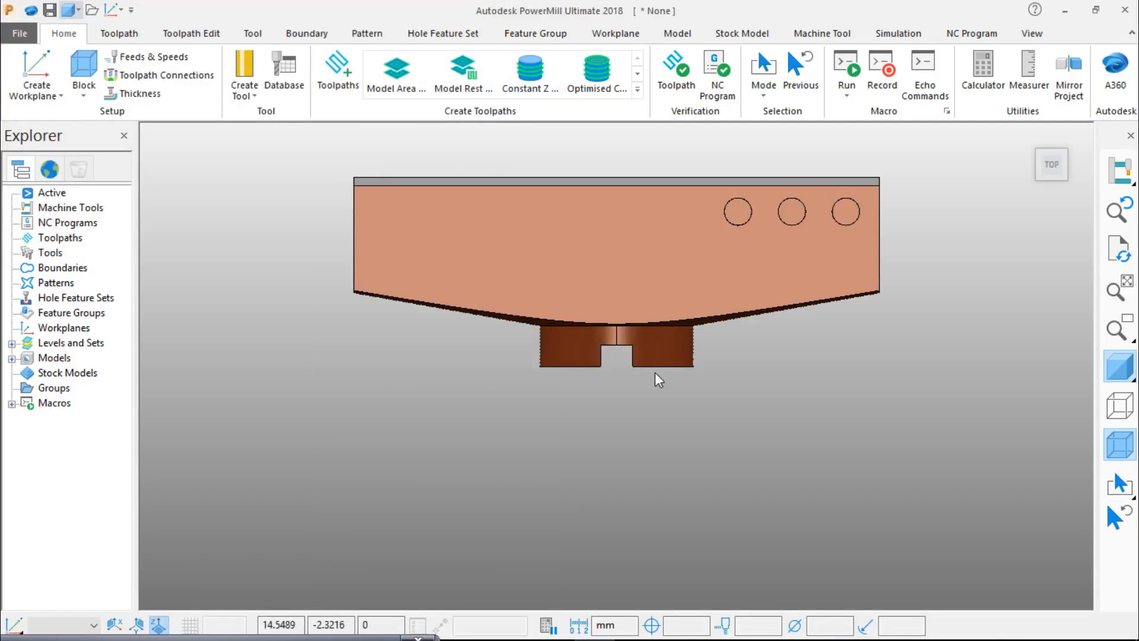
Examine the imported part's slotted boss, bore, channel and side holes from all sides, and return to the home view.
mouse_move(655, 372)
middle_down()
mouse_move(686, 174)
mouse_move(702, 471)
mouse_move(615, 317)
mouse_move(567, 389)
mouse_move(656, 430)
mouse_move(657, 366)
mouse_move(625, 292)
mouse_move(745, 334)
mouse_move(818, 112)
mouse_move(795, 386)
mouse_move(712, 176)
middle_up()
mouse_move(679, 390)
middle_down()
mouse_move(637, 251)
mouse_move(602, 439)
middle_up()
scroll(628, 407, up, 5)
scroll(628, 407, down, 3)
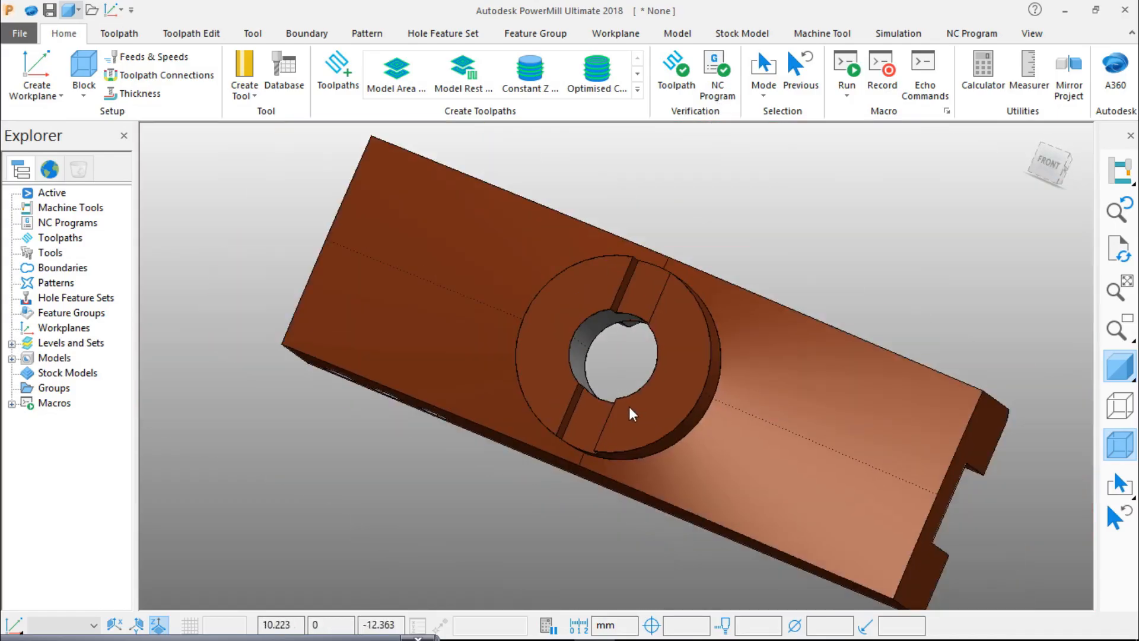
mouse_move(632, 402)
middle_down()
mouse_move(590, 374)
mouse_move(838, 315)
middle_up()
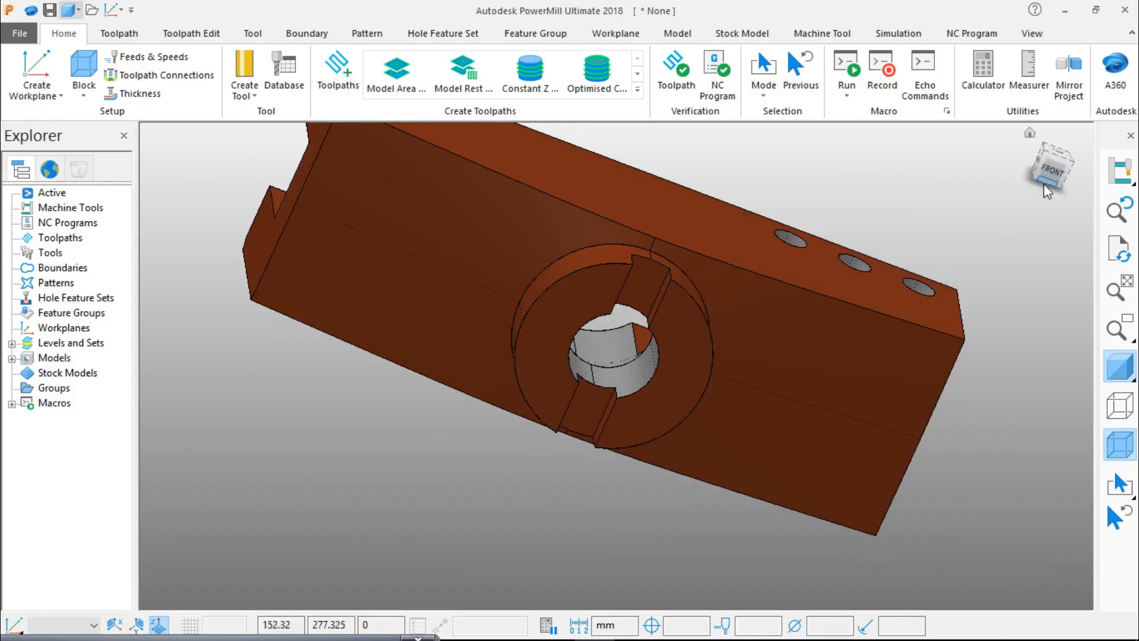
middle_drag(674, 330, 678, 208)
mouse_move(680, 465)
middle_down()
mouse_move(718, 225)
mouse_move(715, 416)
mouse_move(674, 375)
mouse_move(660, 232)
middle_up()
scroll(626, 411, up, 2)
mouse_move(629, 415)
middle_down()
mouse_move(694, 344)
mouse_move(550, 375)
middle_up()
scroll(593, 355, down, 3)
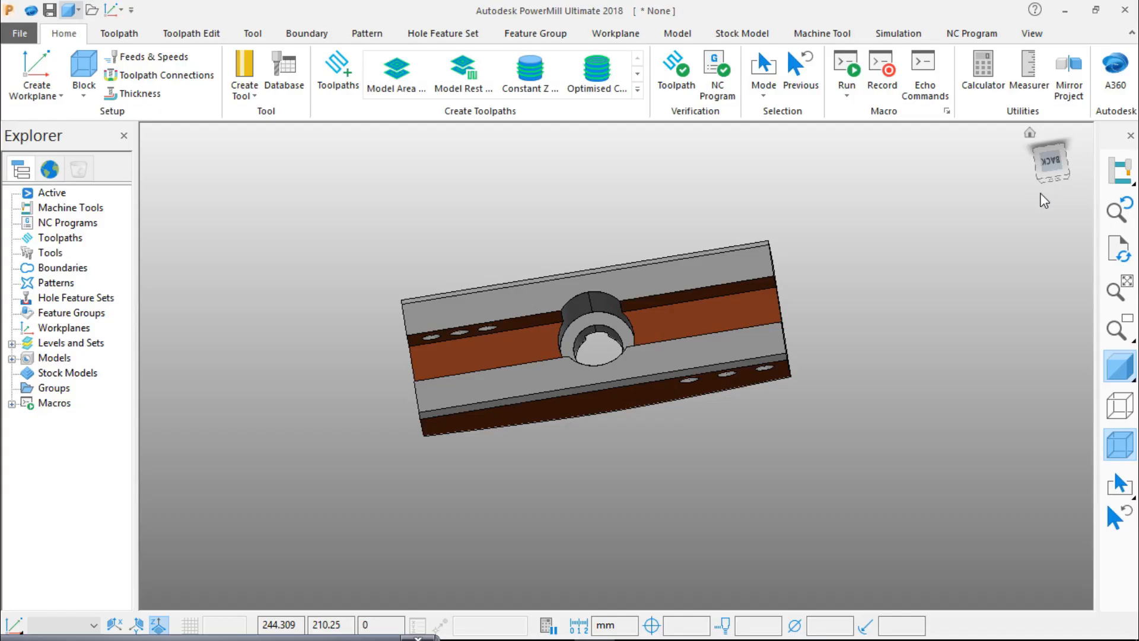
middle_drag(599, 367, 720, 340)
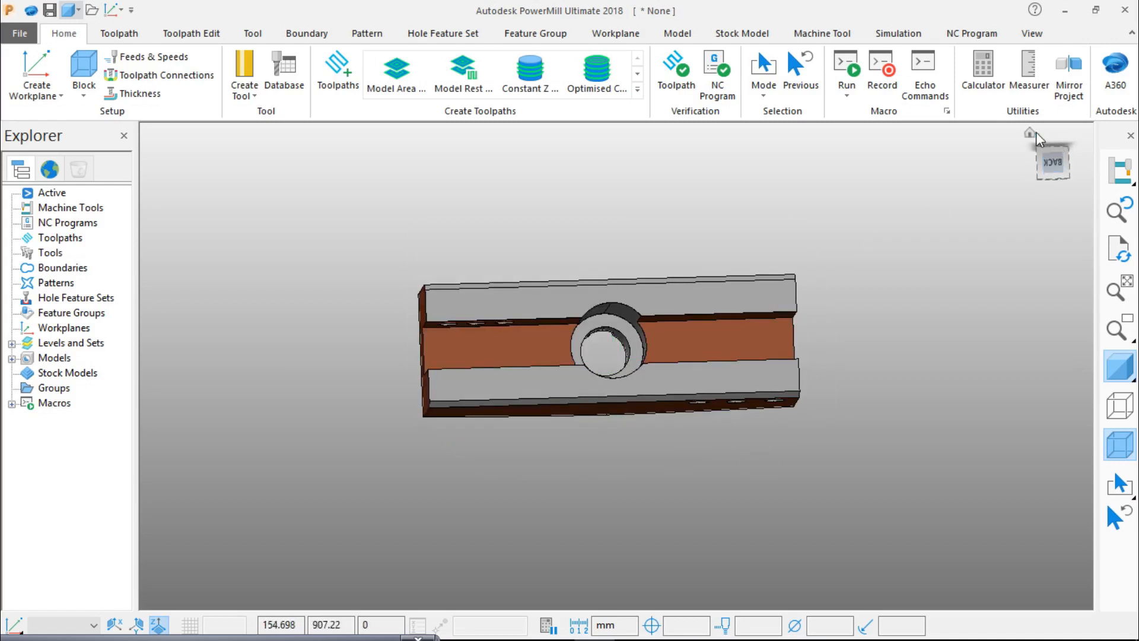
click(1029, 133)
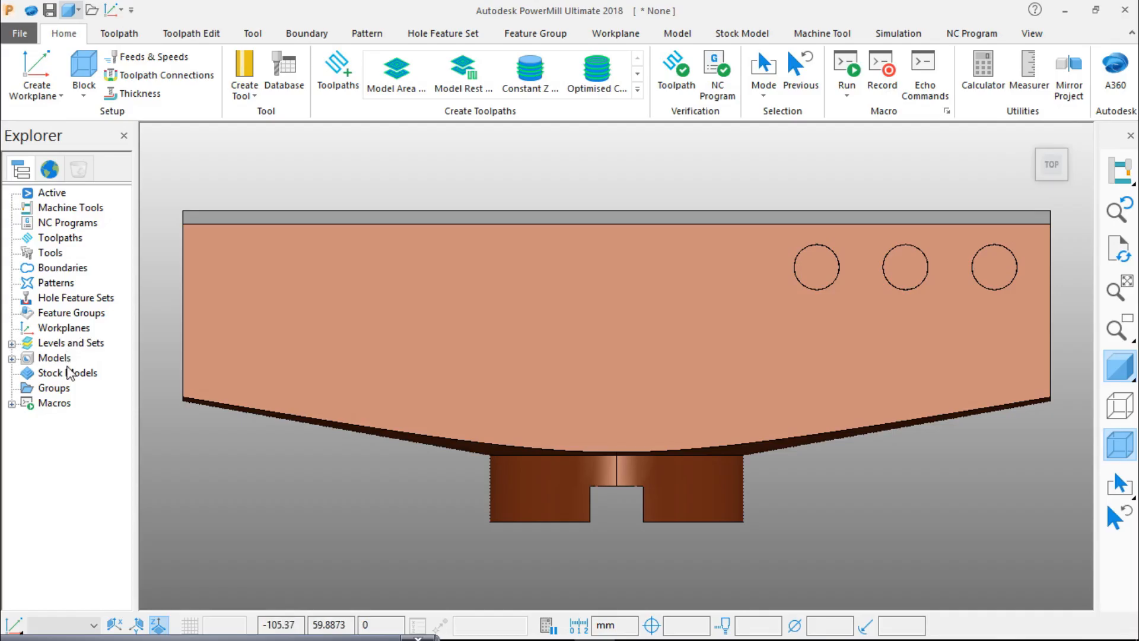
Rotate the model 90 degrees about the X axis so the channel side faces up.
right_click(54, 358)
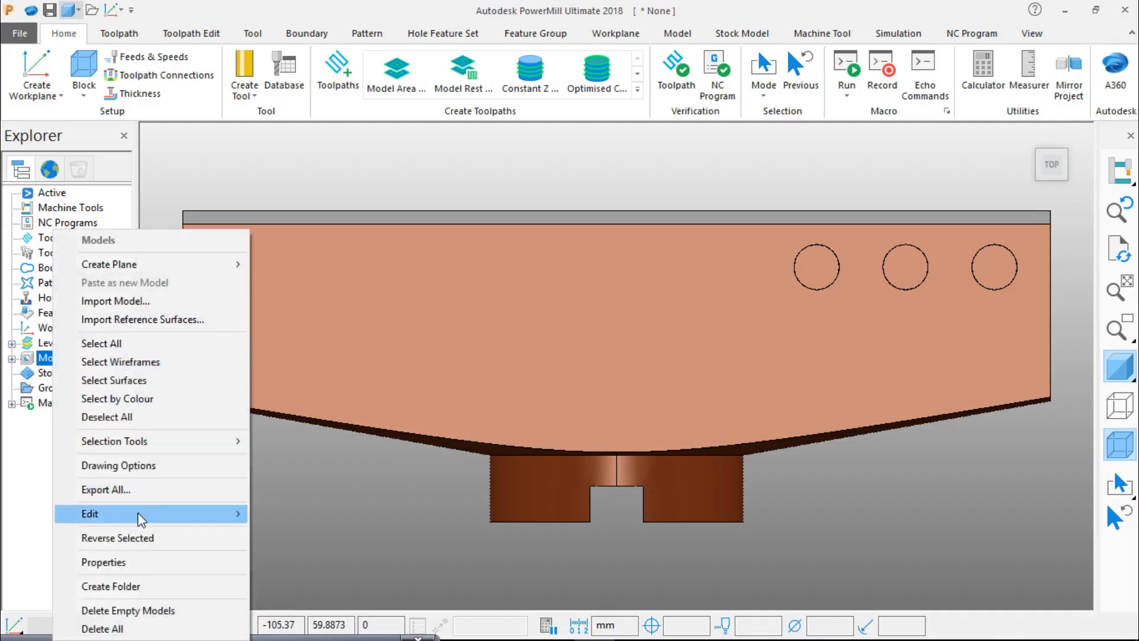
mouse_move(139, 514)
mouse_move(444, 436)
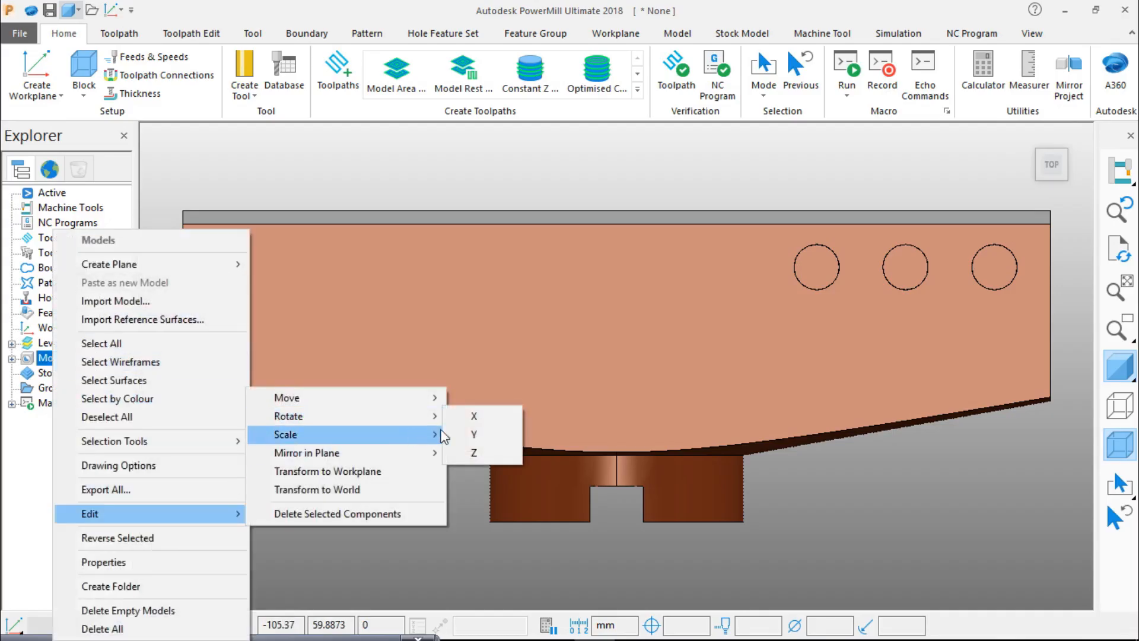
mouse_move(439, 417)
click(483, 425)
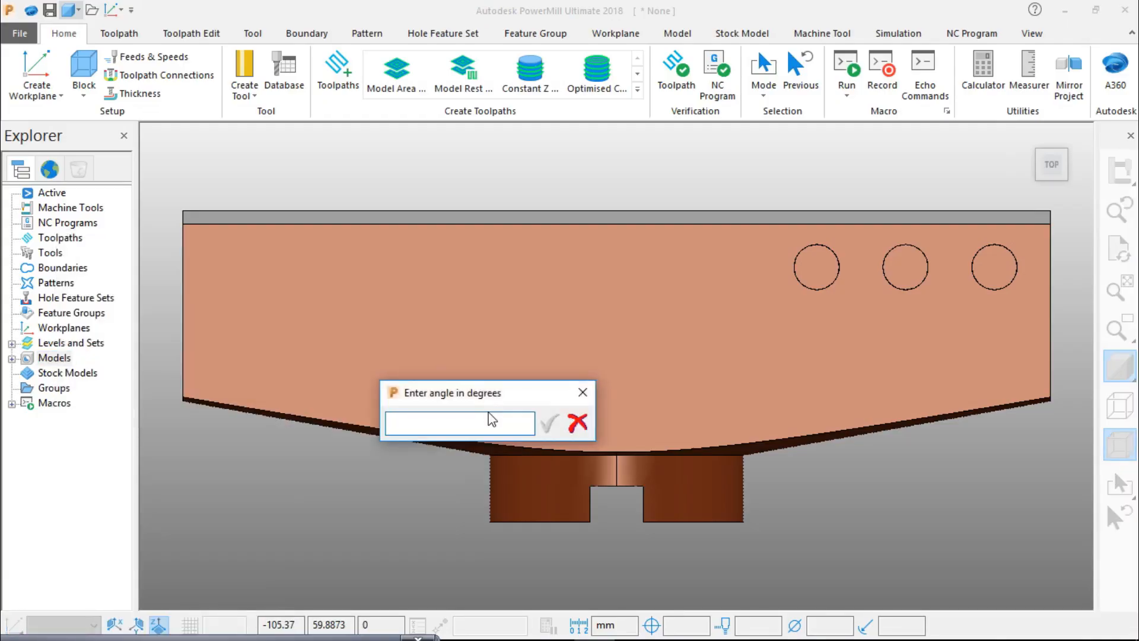
text(9.60)
key(Return)
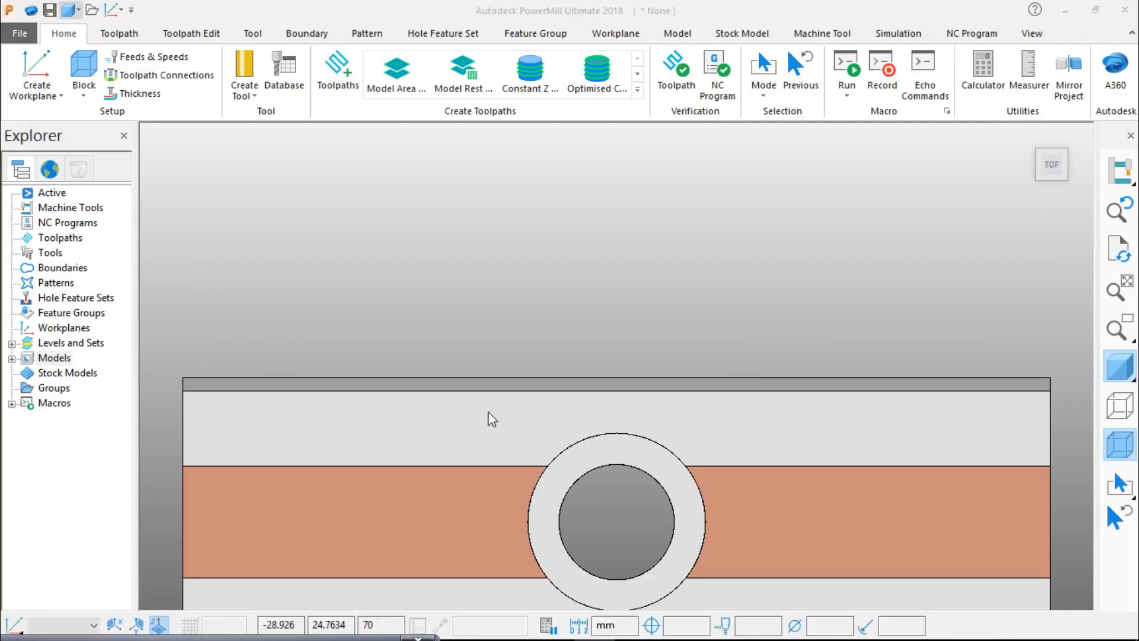
Examine the channel, central bore and side holes of the rotated model, and return to the top view.
click(1048, 166)
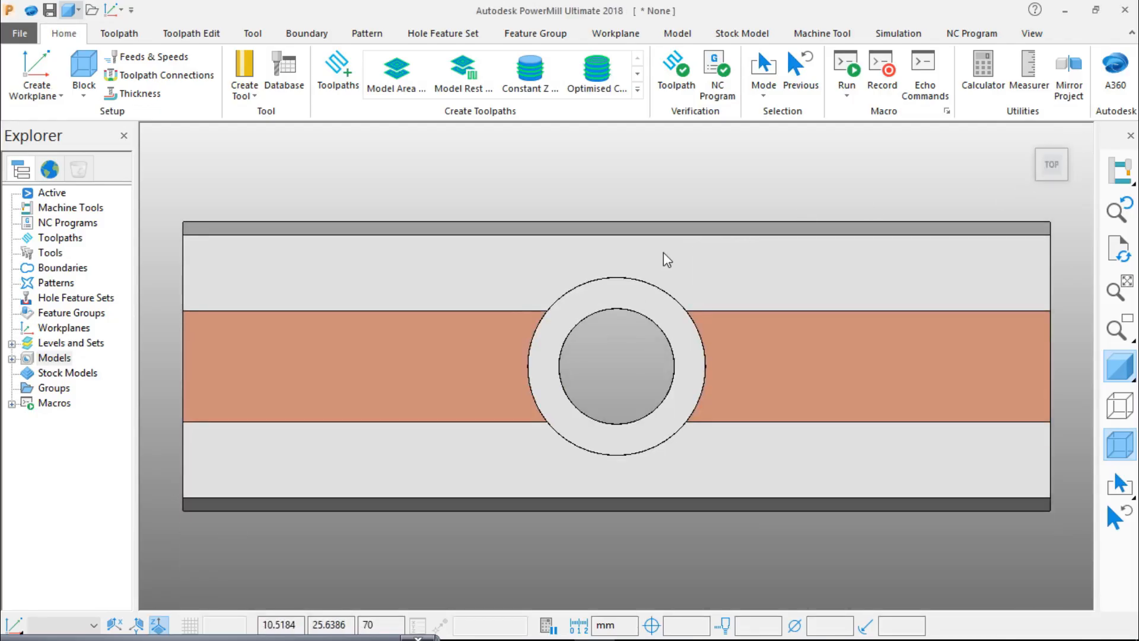
middle_drag(669, 455, 730, 396)
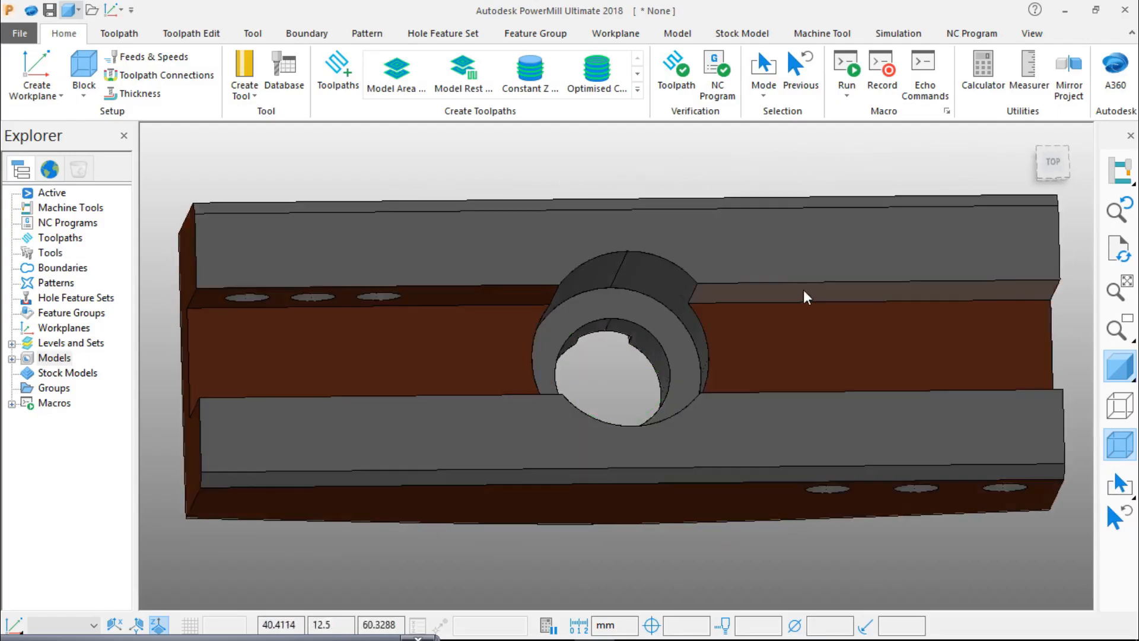
click(803, 318)
middle_drag(735, 331, 680, 414)
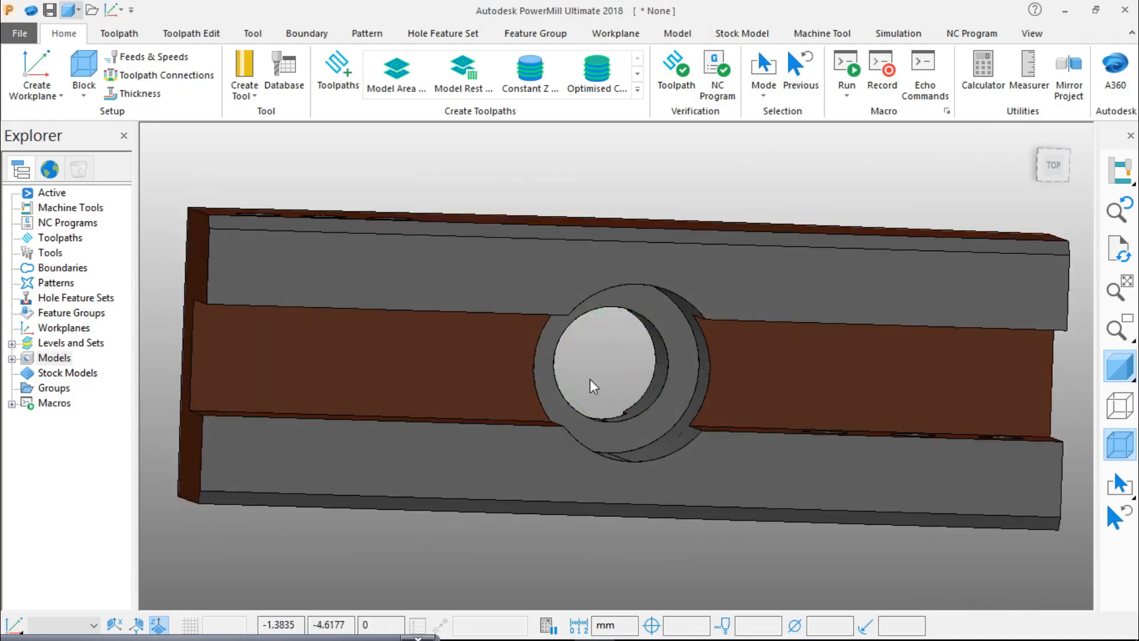
middle_drag(590, 384, 655, 284)
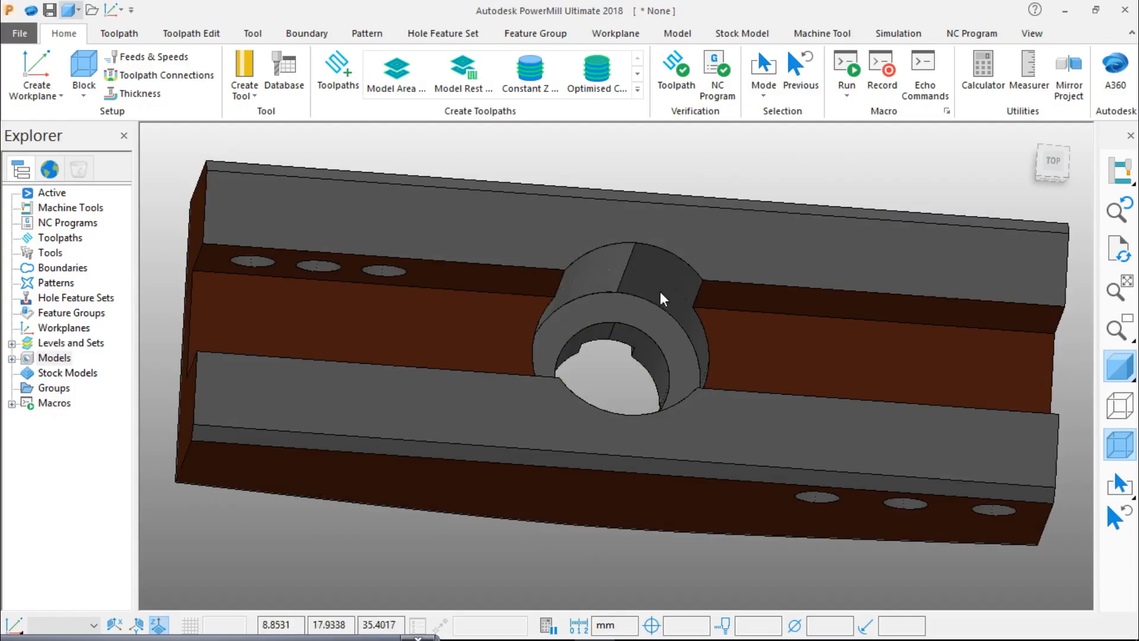
middle_drag(632, 314, 584, 304)
scroll(584, 354, up, 2)
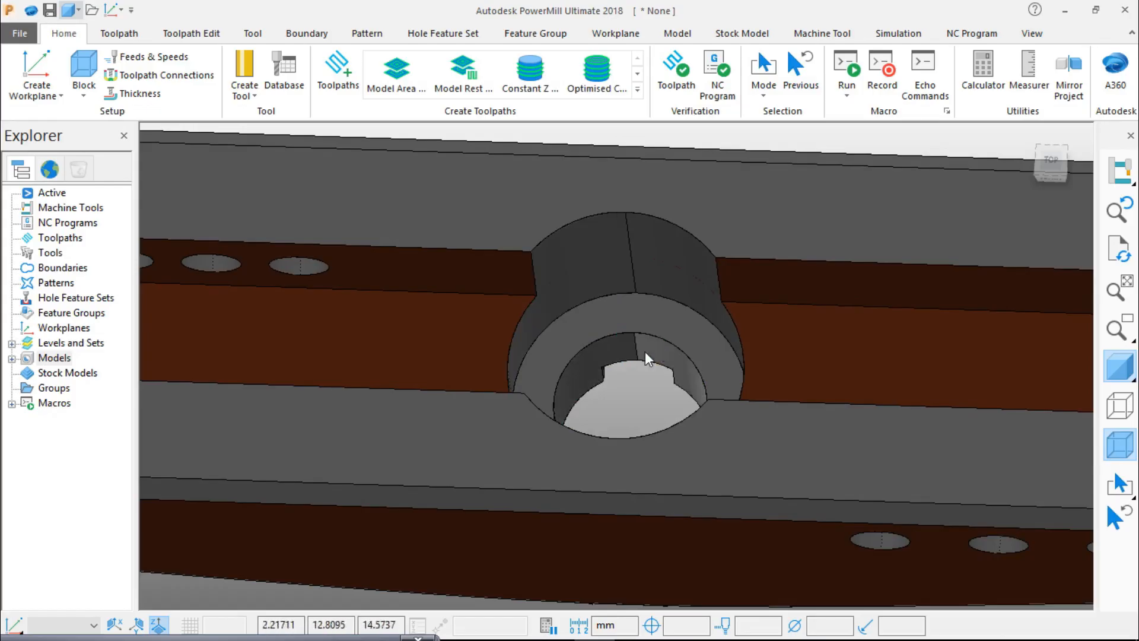
click(1049, 161)
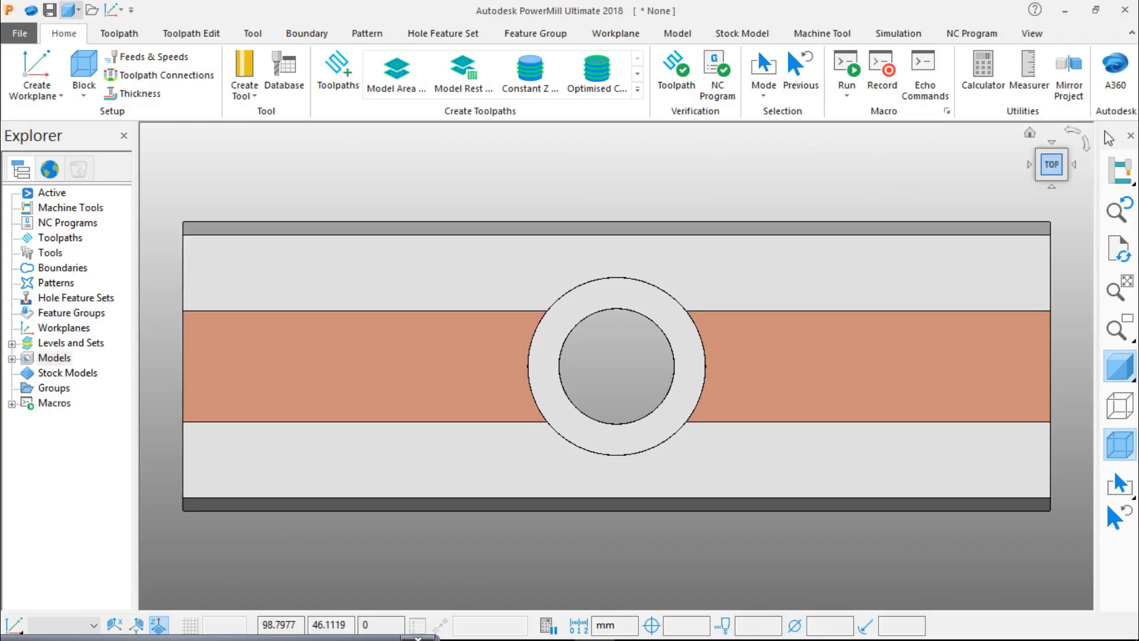
Calculate a box block around the model using the Model limit type and 0.0 expansion.
click(83, 94)
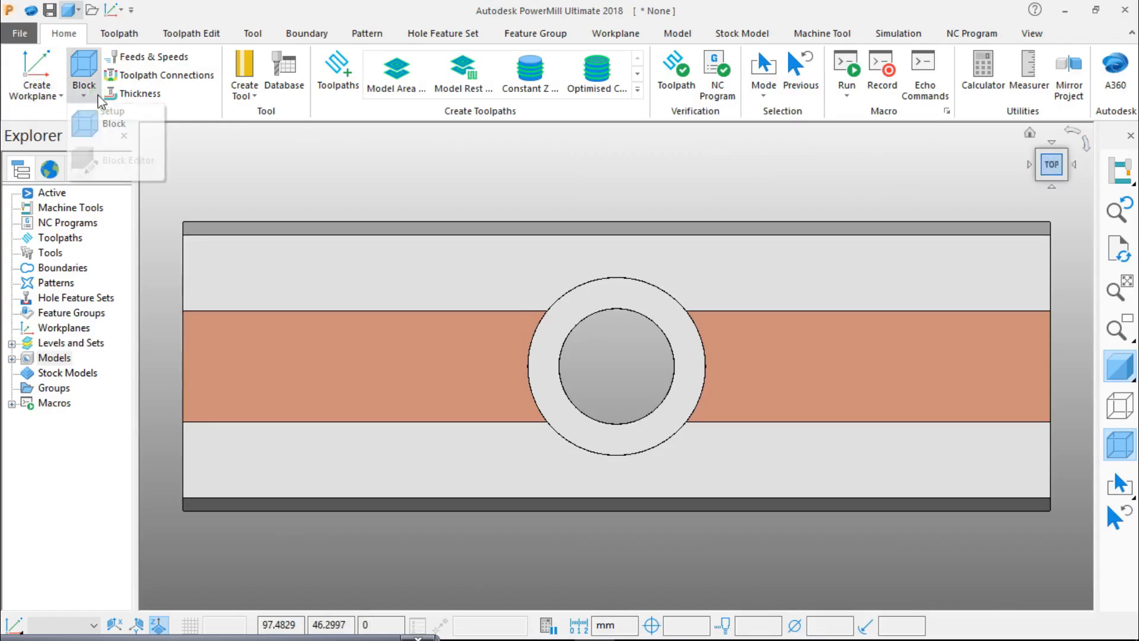
click(119, 135)
click(394, 449)
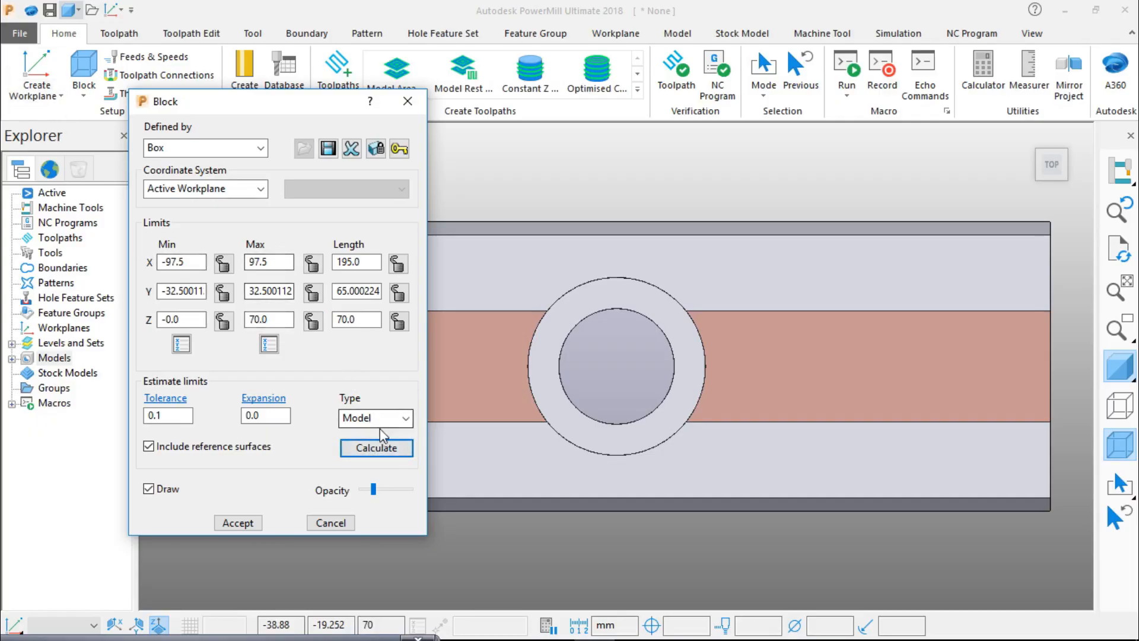
click(388, 454)
Create a workplane positioned on the block at its top centre point and make it the active workplane.
click(37, 89)
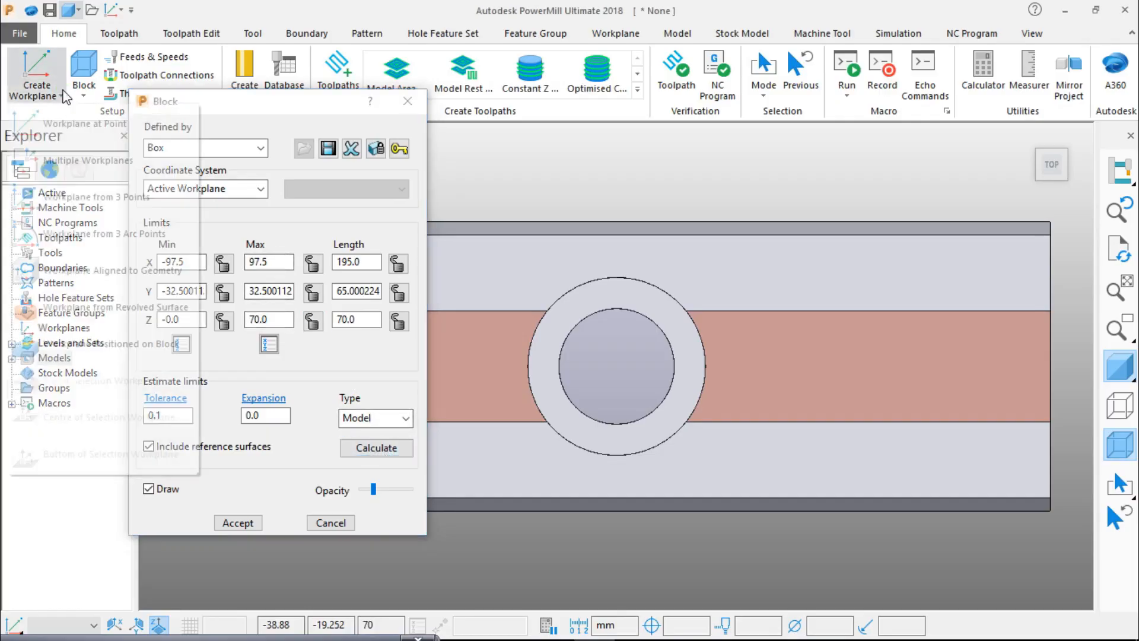
click(162, 342)
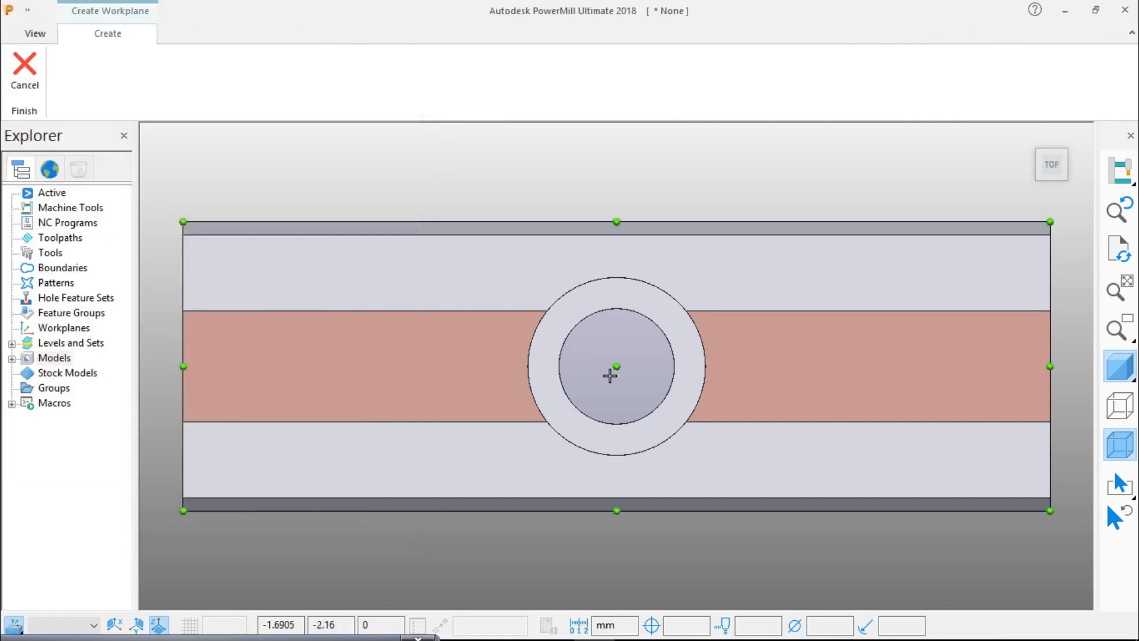
click(615, 366)
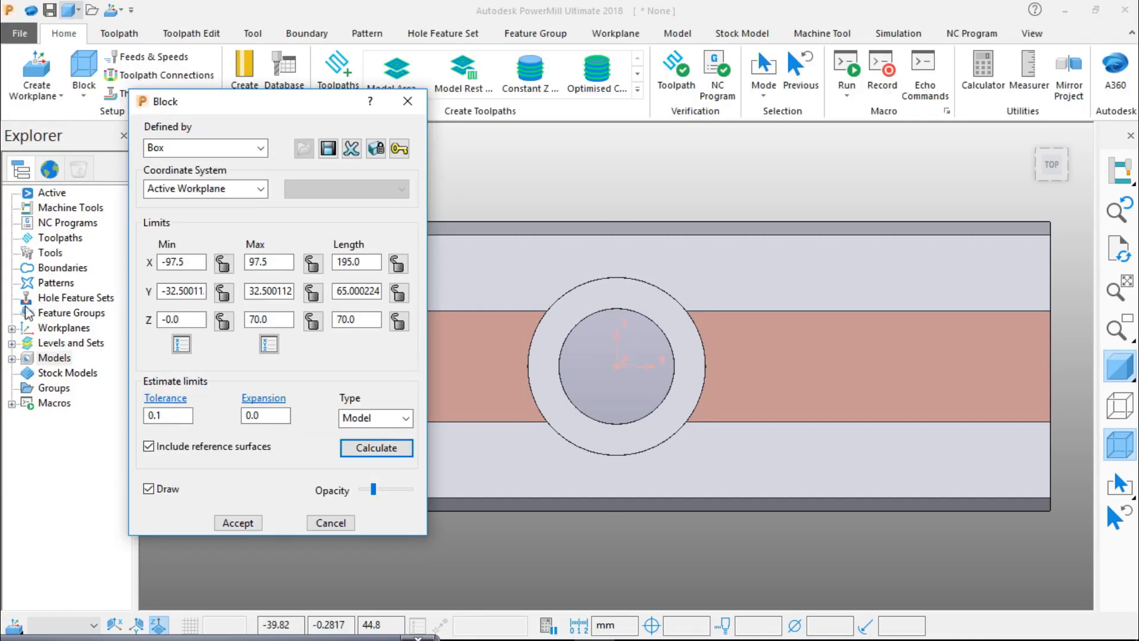
click(12, 328)
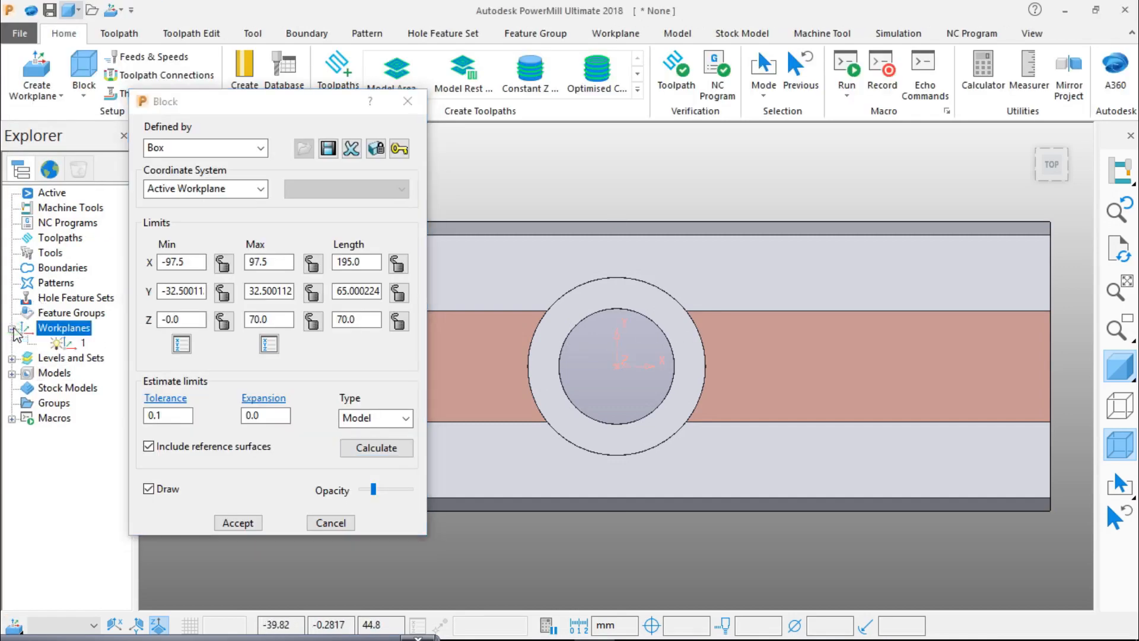
right_click(71, 346)
click(130, 111)
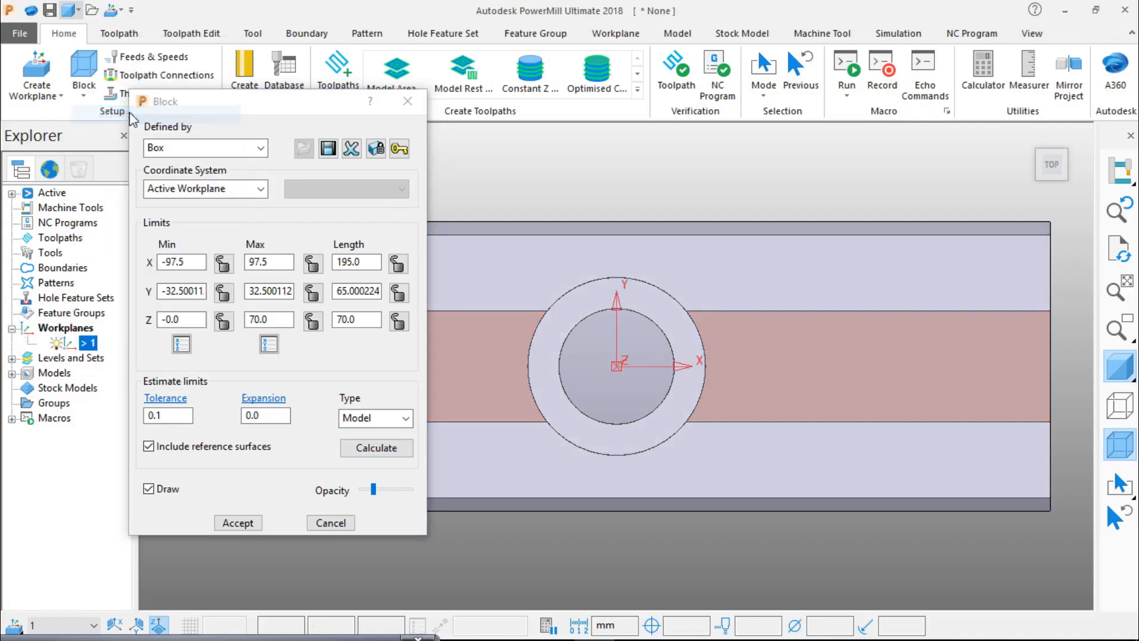
Recalculate the box block from the model relative to the active workplane and check its limits and lengths.
click(378, 447)
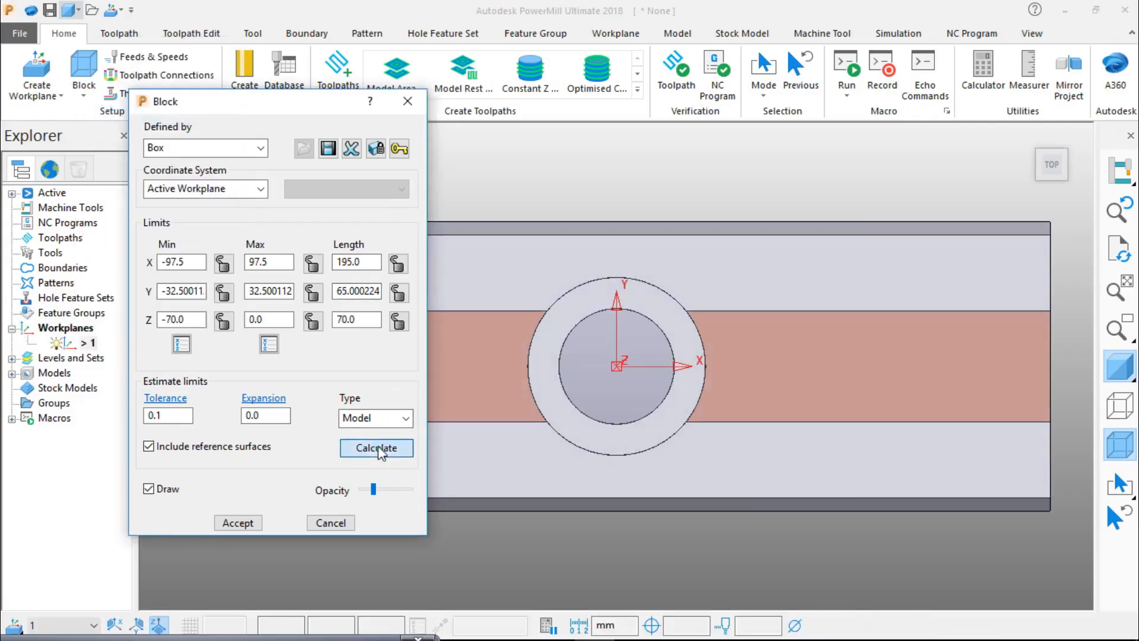
drag(191, 320, 136, 309)
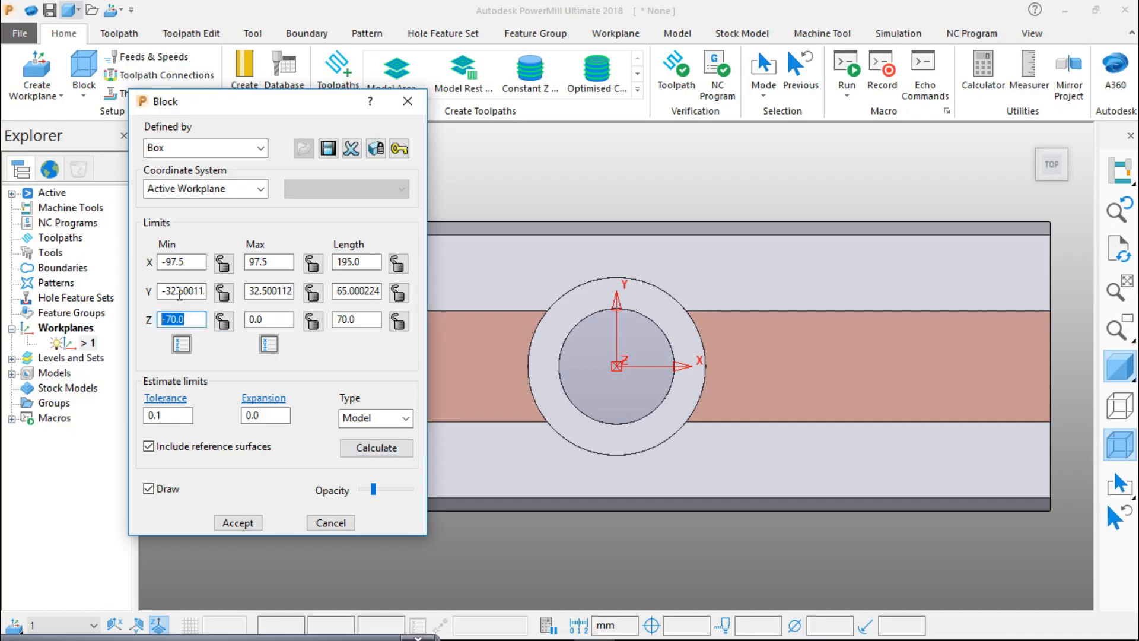
mouse_move(337, 291)
mouse_down()
mouse_move(389, 292)
mouse_move(327, 273)
mouse_up()
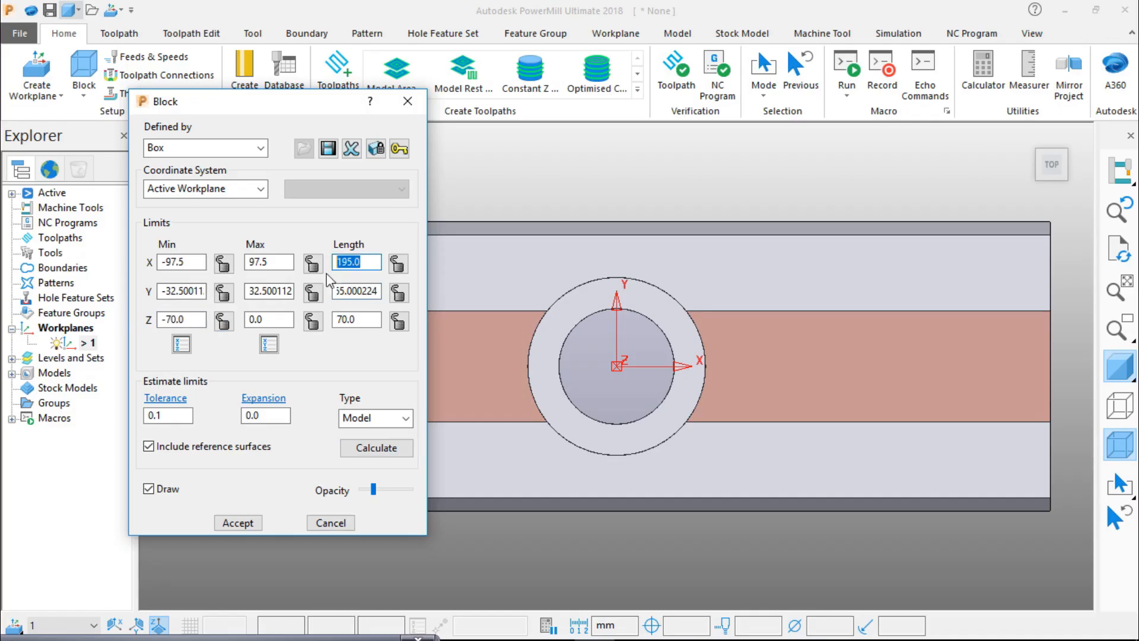
click(439, 255)
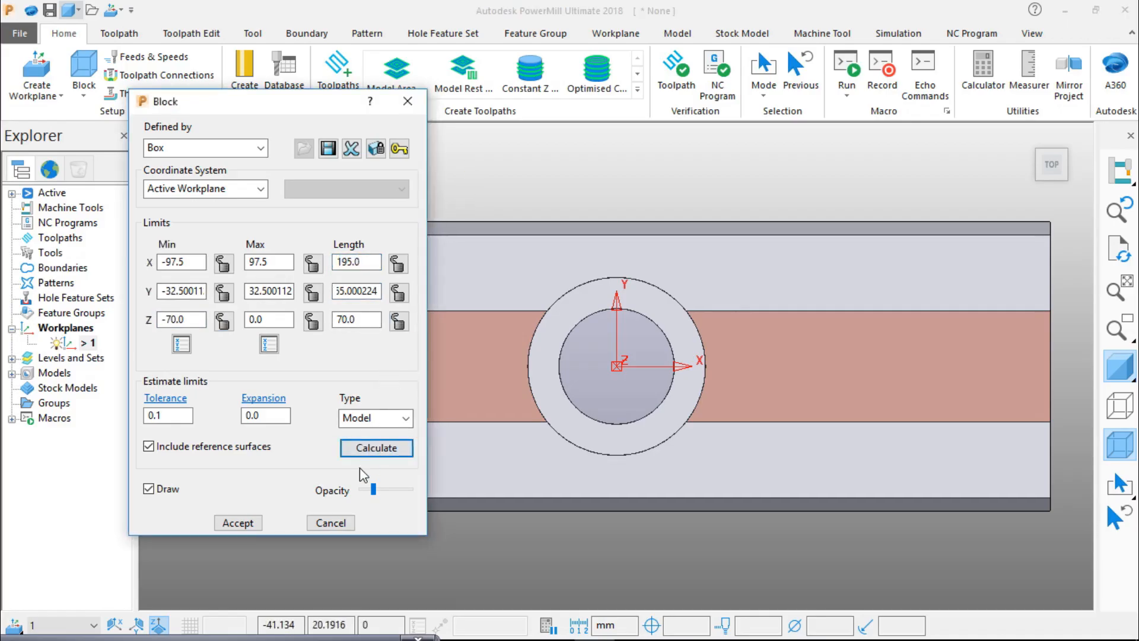
click(367, 452)
click(445, 332)
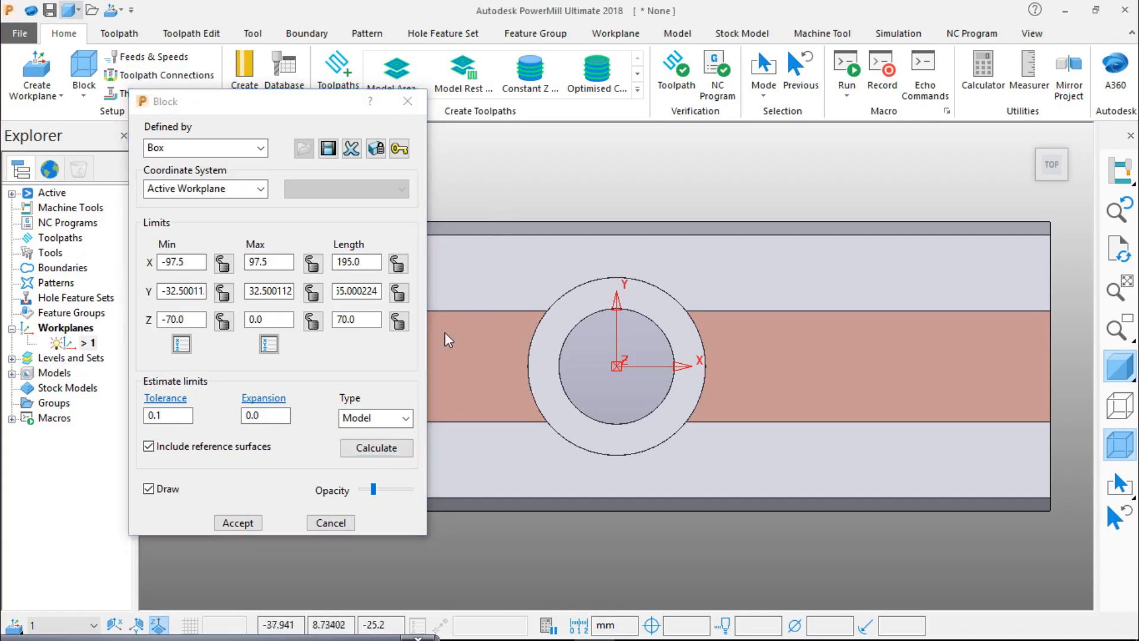
click(369, 447)
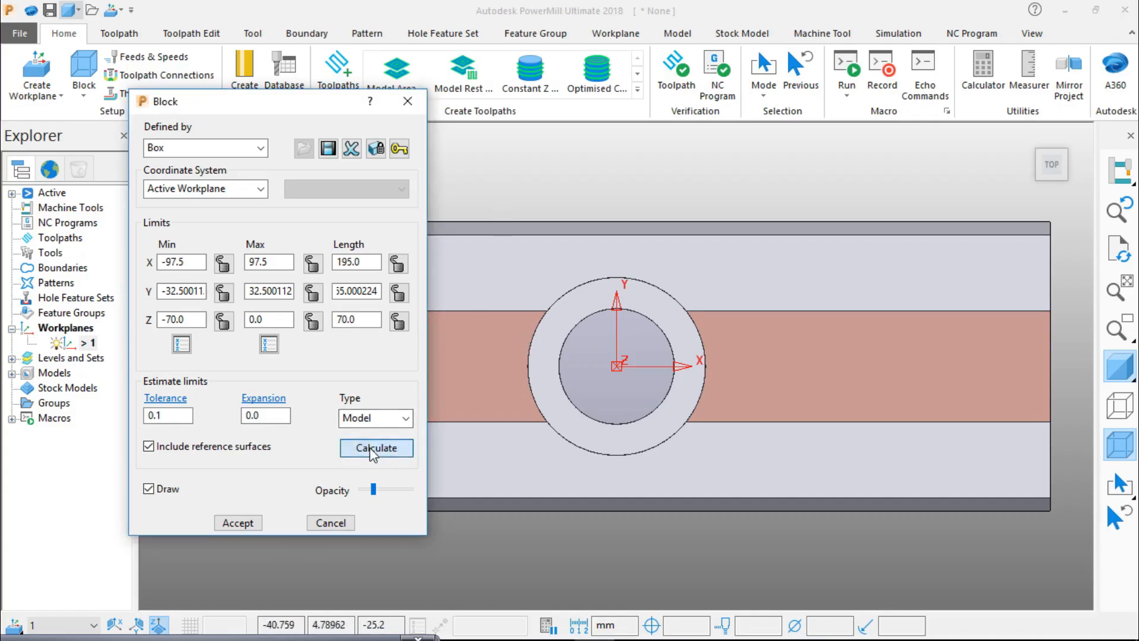
Accept the calculated block, examine the model's side holes and slotted underside boss, return to the top view and bring up the block options.
click(250, 519)
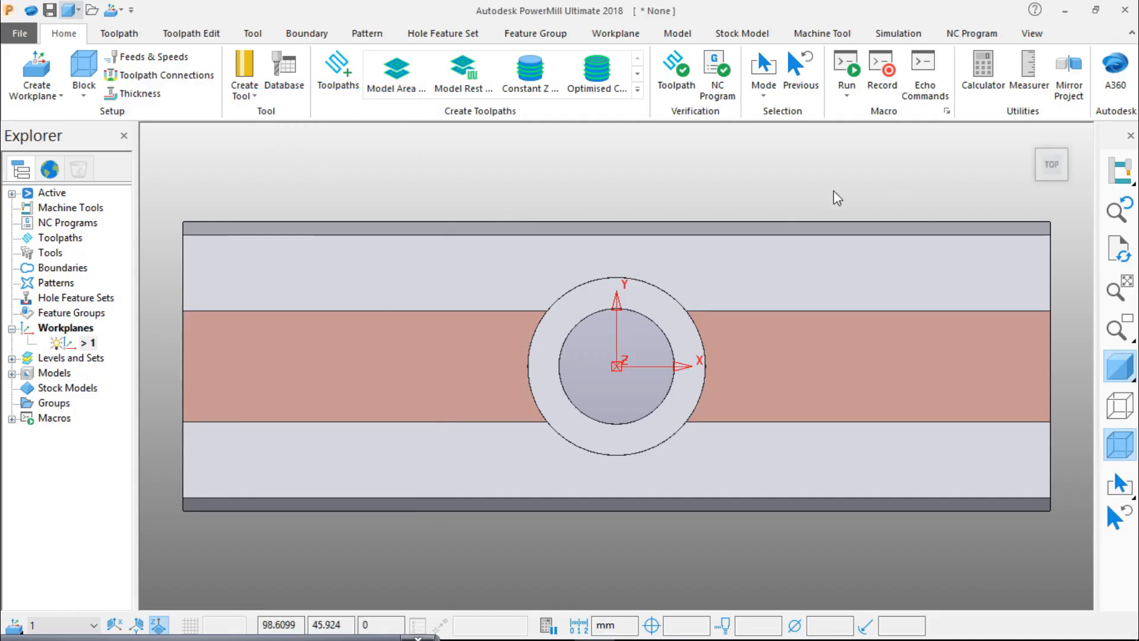
scroll(682, 361, down, 4)
middle_drag(657, 425, 795, 265)
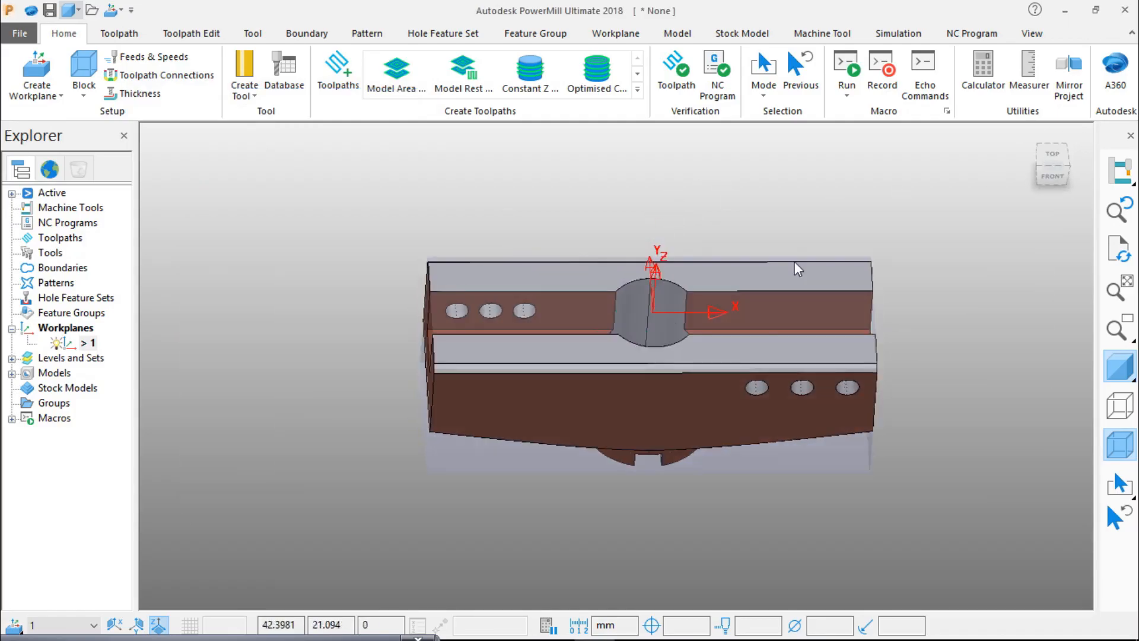
click(1053, 156)
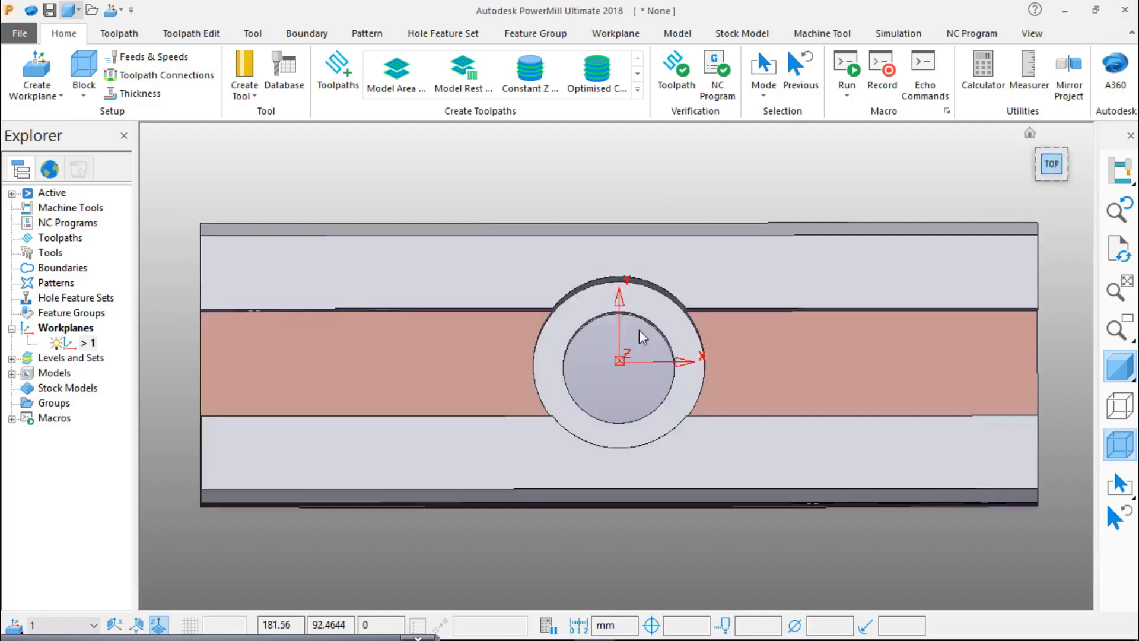
click(84, 100)
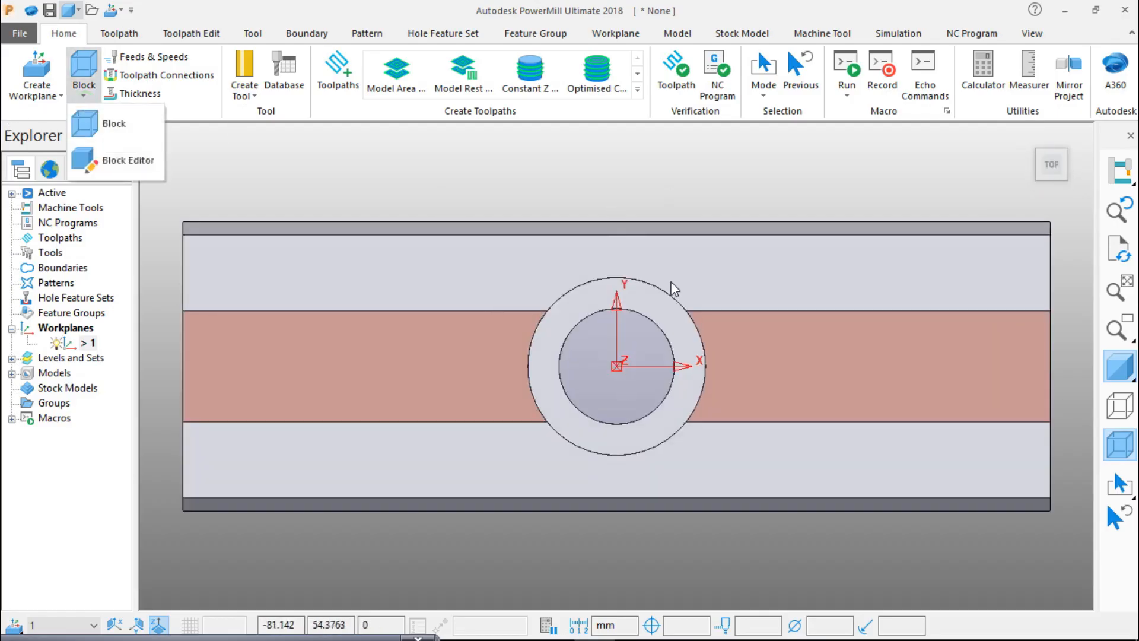
click(626, 438)
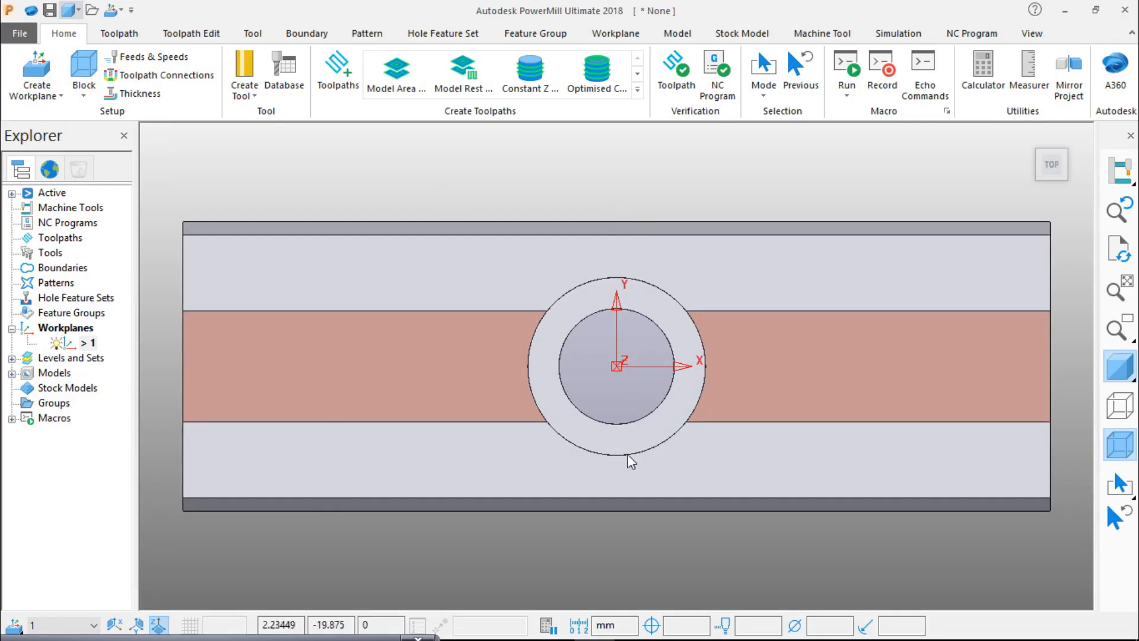
mouse_move(627, 454)
middle_down()
mouse_move(613, 143)
mouse_move(628, 322)
middle_up()
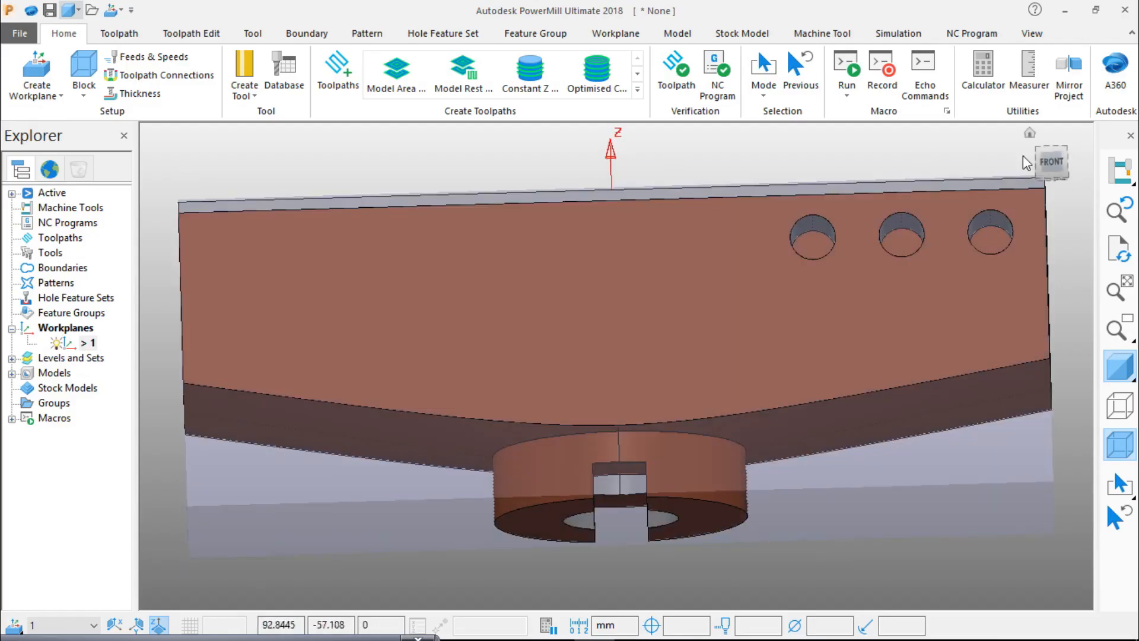
click(1029, 134)
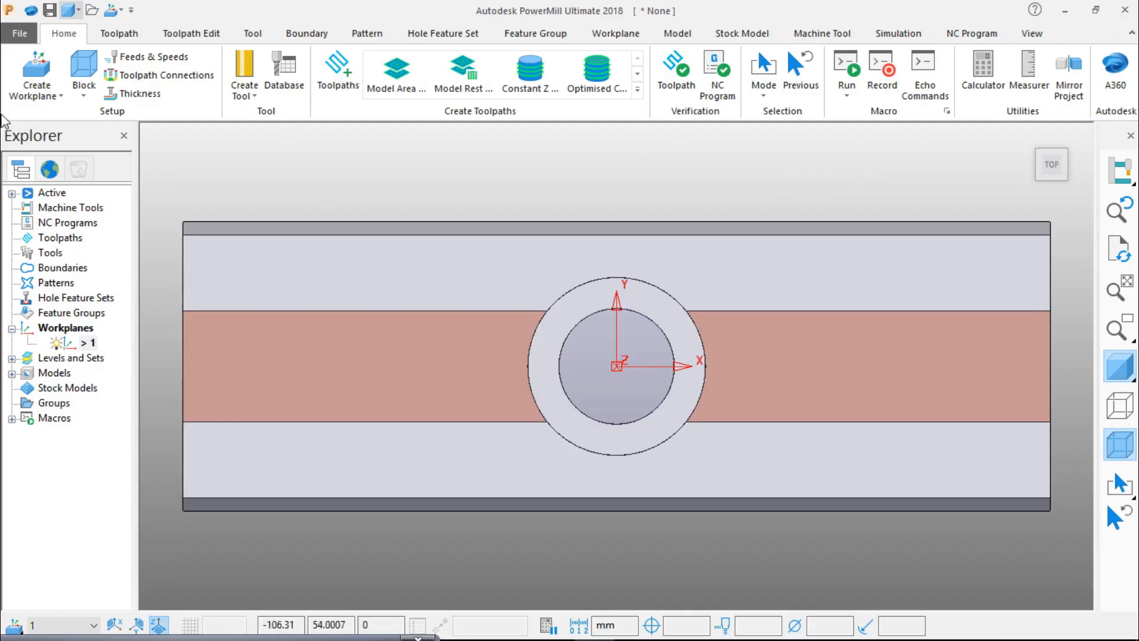
click(83, 90)
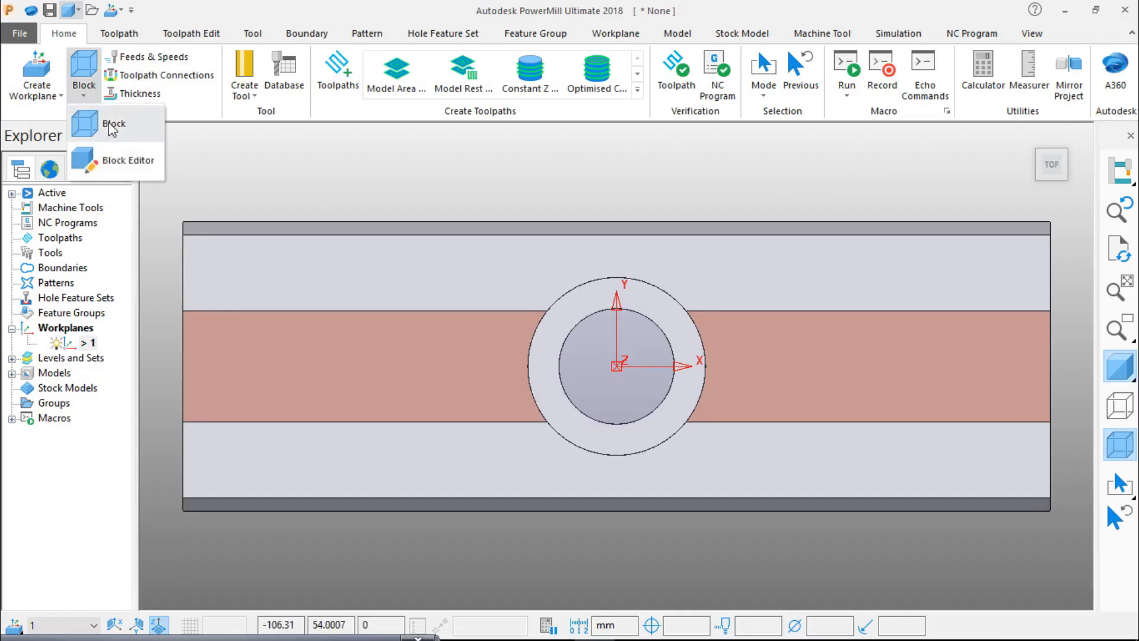
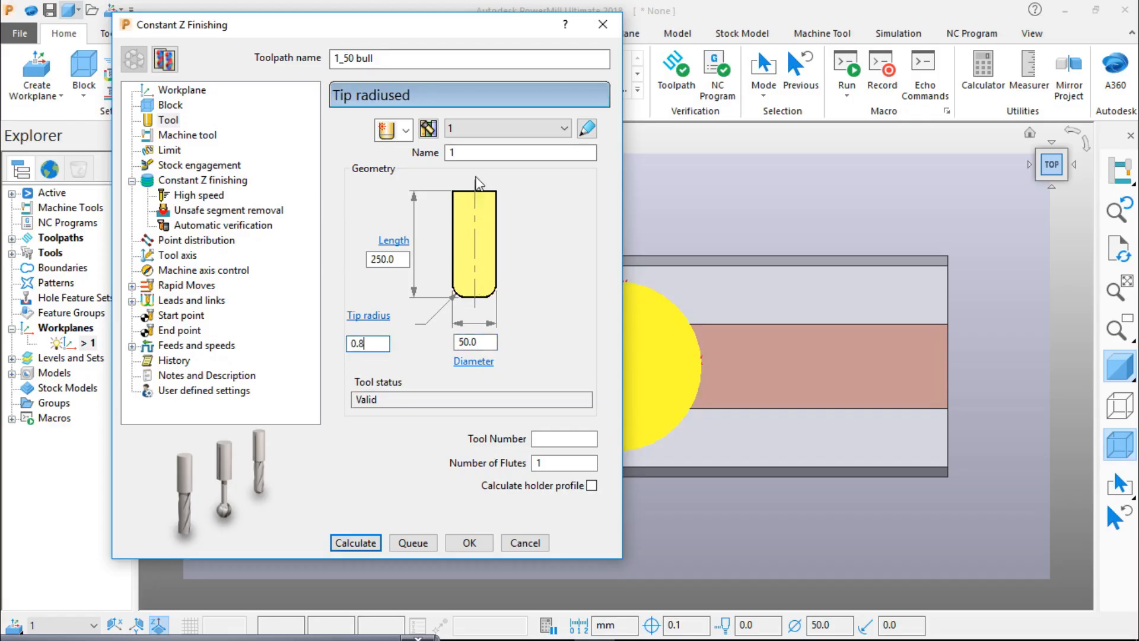
Set the tip radius to 0.8, name the tip-radiused tool "50 bul", and review the machine tool, limit and stock engagement settings.
key(Tab)
text(5)
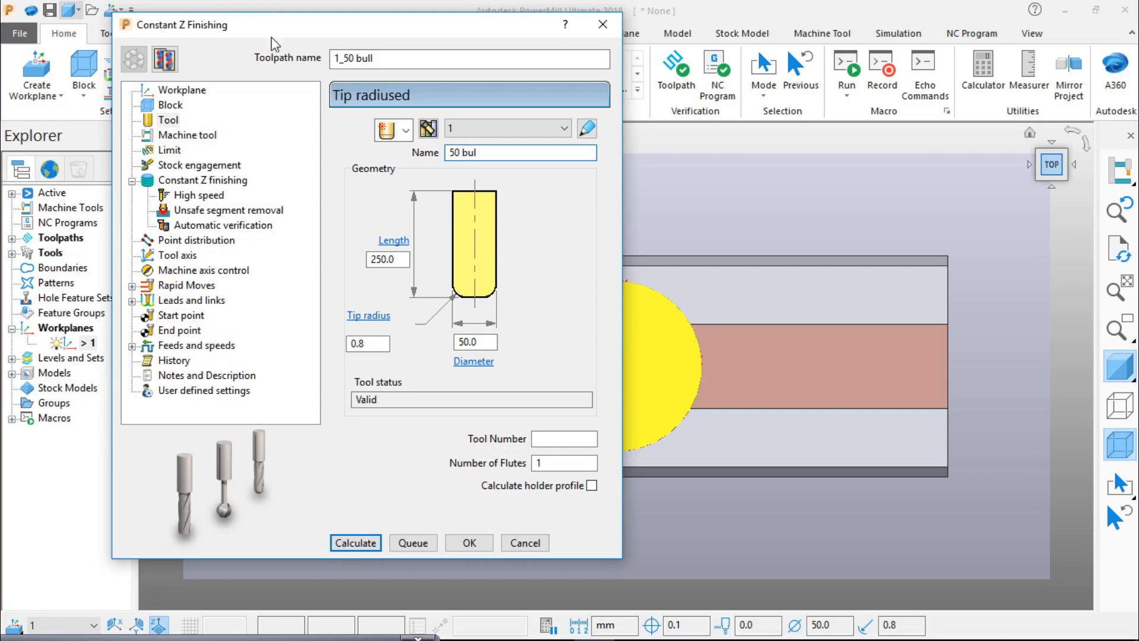
click(181, 138)
click(171, 151)
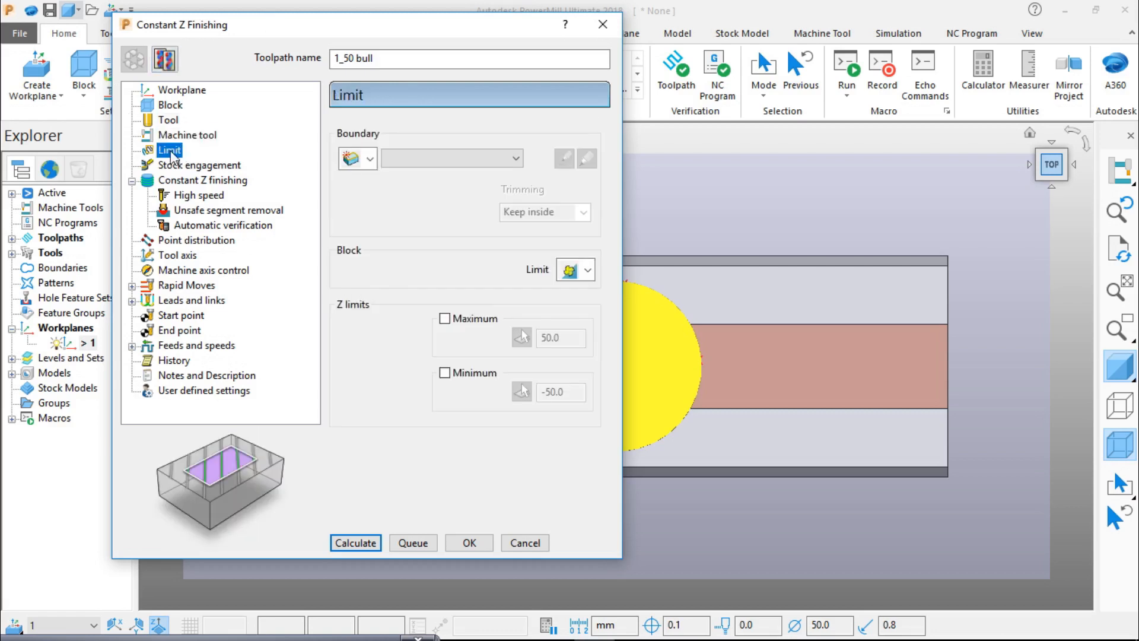
click(183, 166)
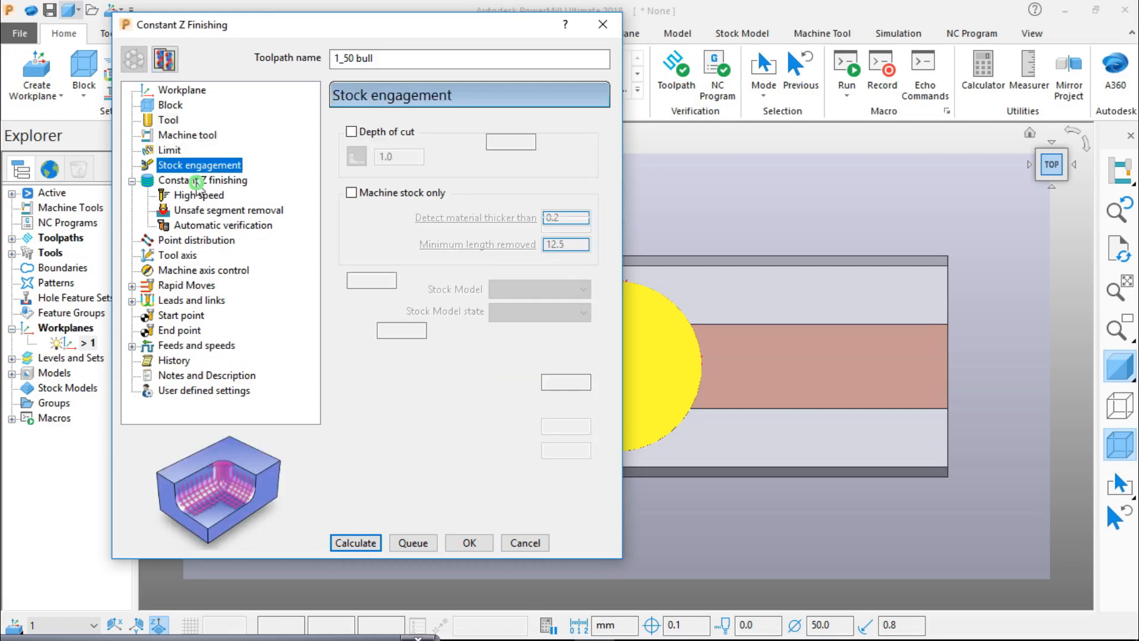
Enable Spiral, set the cut direction to Any and the tolerance to 0.01, and separate the radial and axial thickness.
click(197, 183)
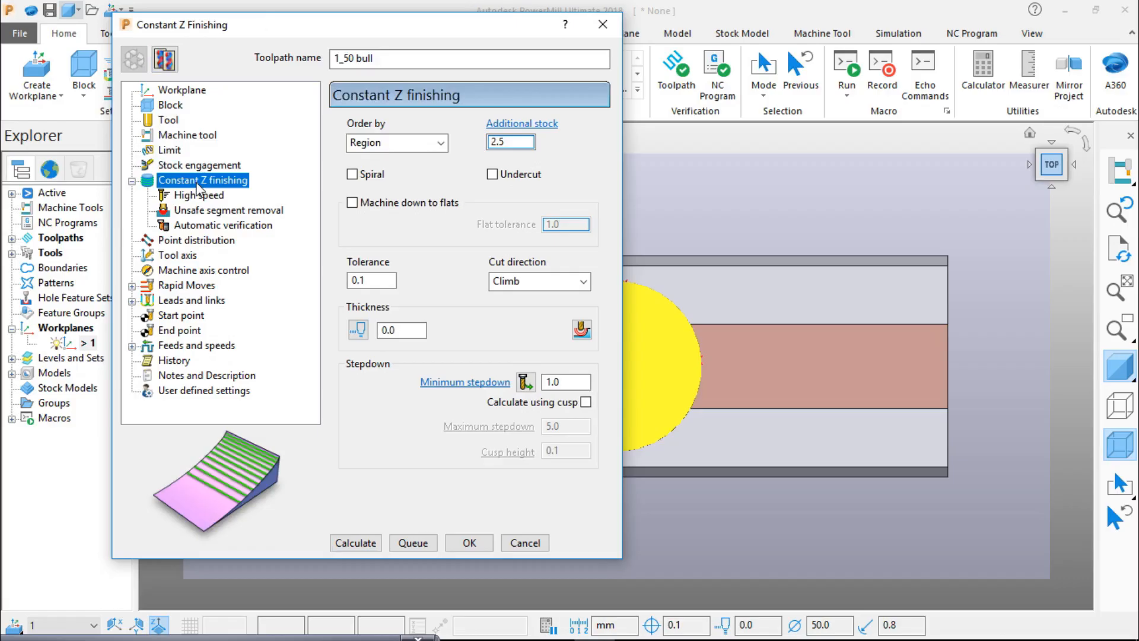
click(352, 175)
click(537, 281)
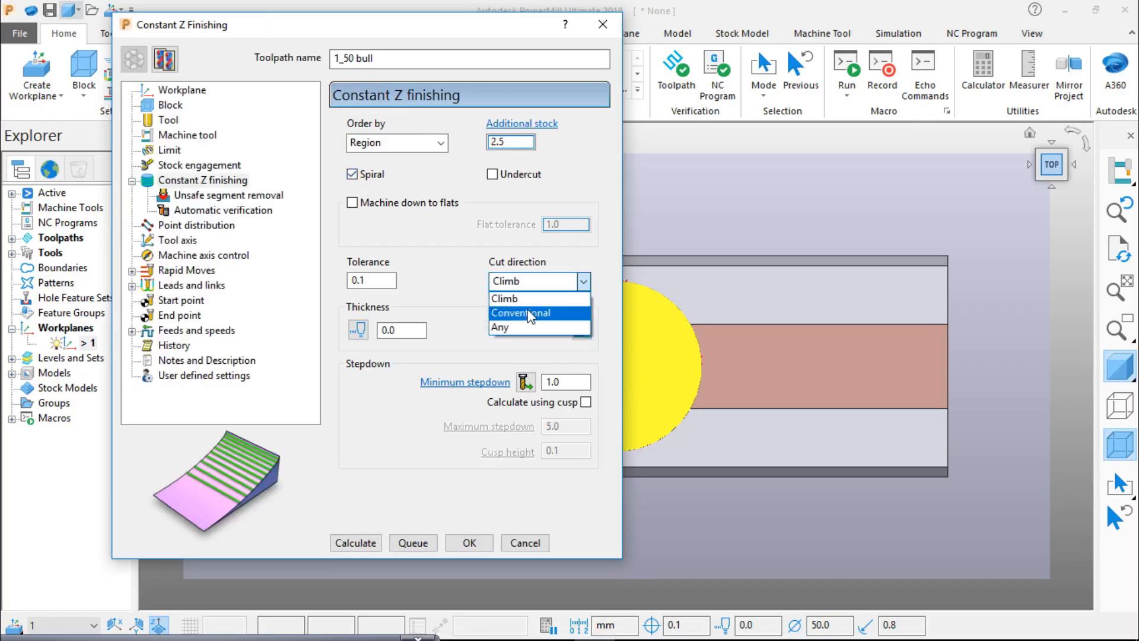
click(522, 324)
click(380, 278)
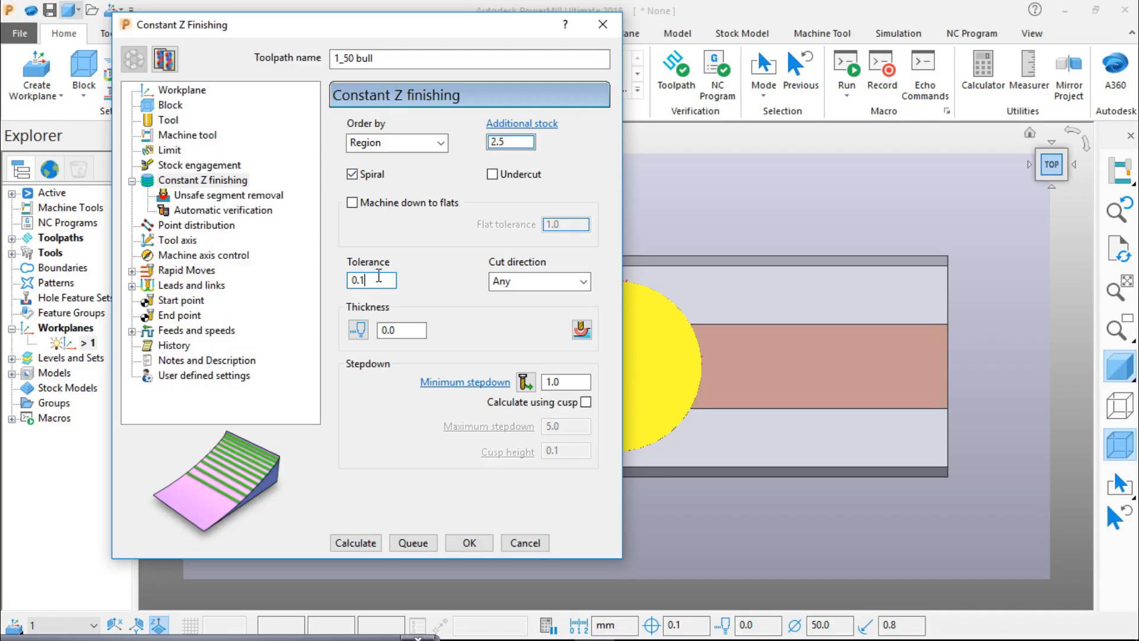
click(358, 329)
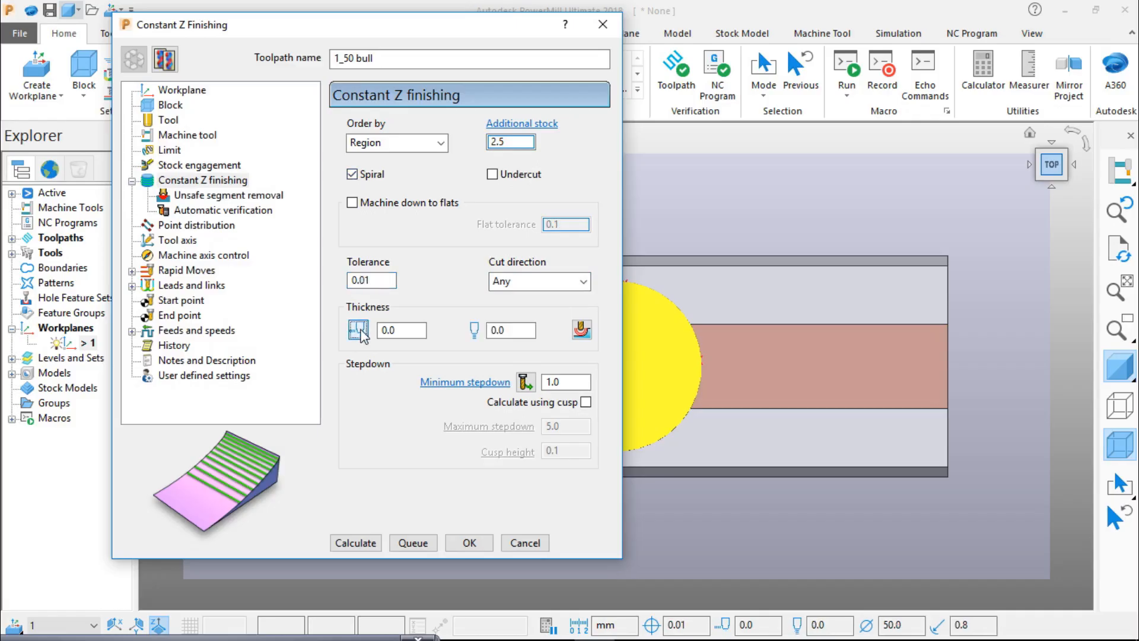
Set the minimum stepdown to 0.25, calculate the 1_50 bull Constant Z finishing toolpath and close its settings.
double_click(577, 383)
click(368, 540)
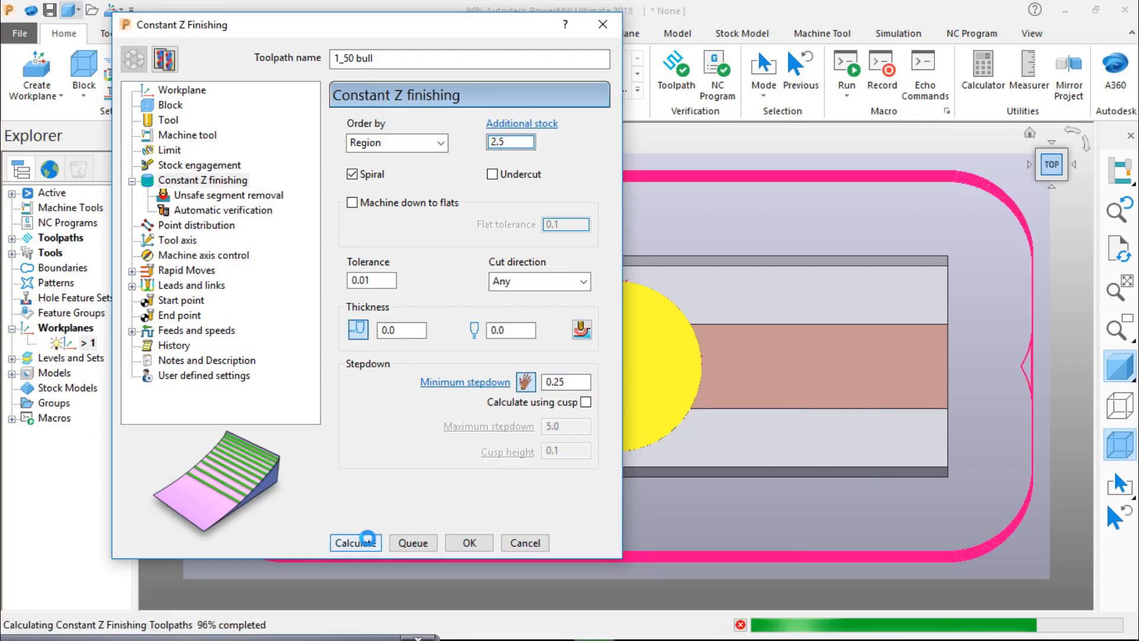
click(603, 26)
Examine the calculated toolpath around the part at an angle and hide the stock block, keeping the model shaded.
middle_drag(627, 391, 678, 330)
scroll(677, 323, down, 4)
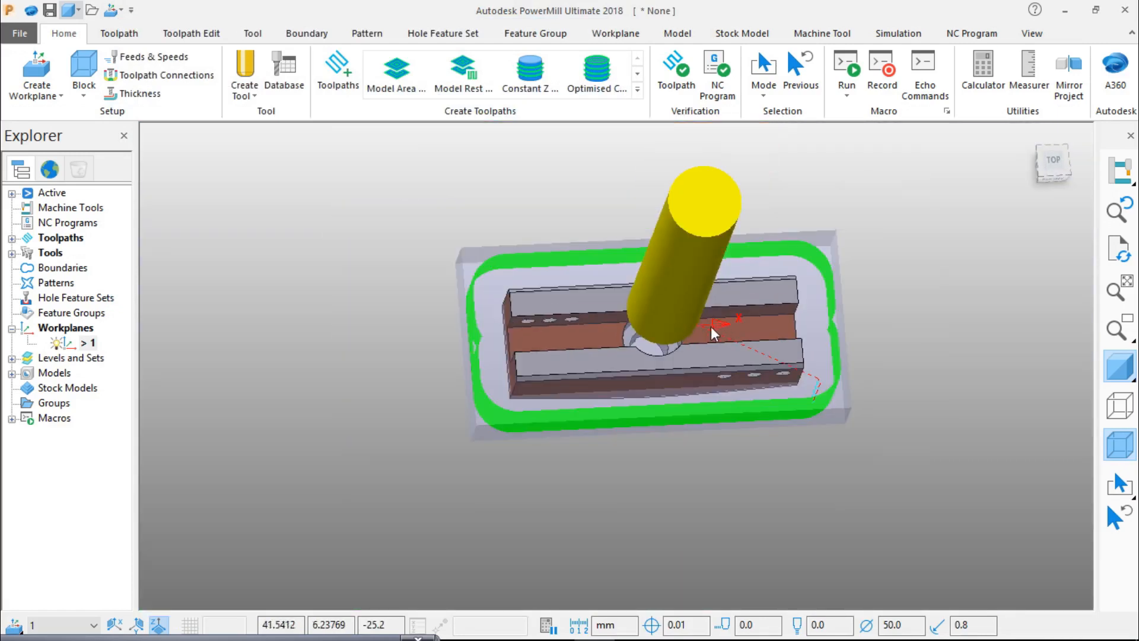
scroll(597, 334, up, 4)
scroll(597, 334, up, 2)
click(1119, 367)
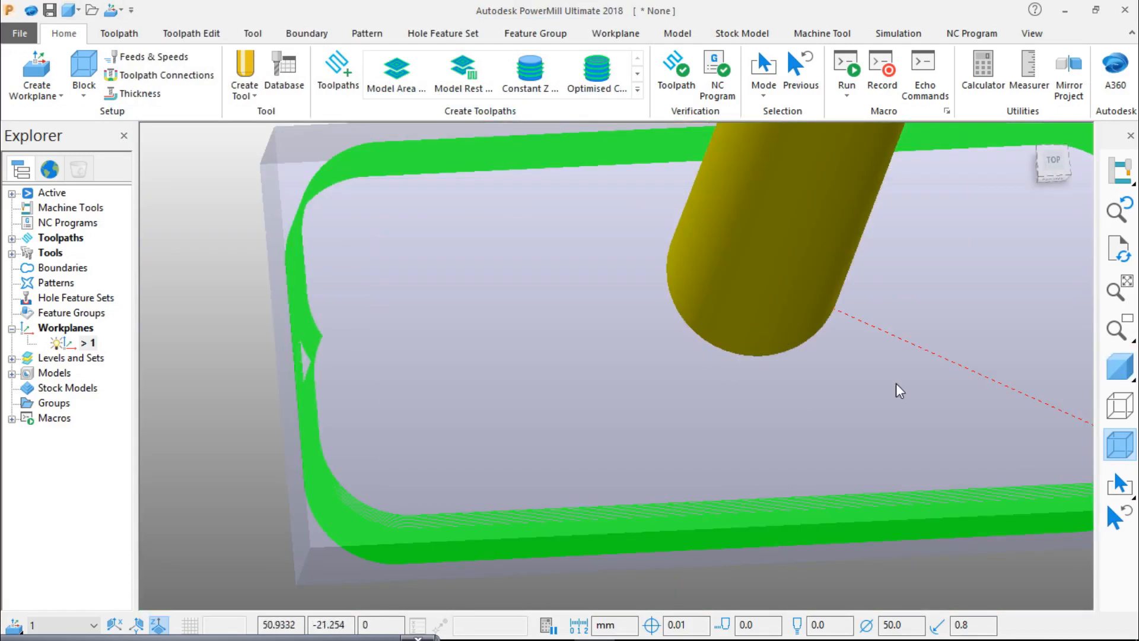
click(1120, 366)
click(1120, 445)
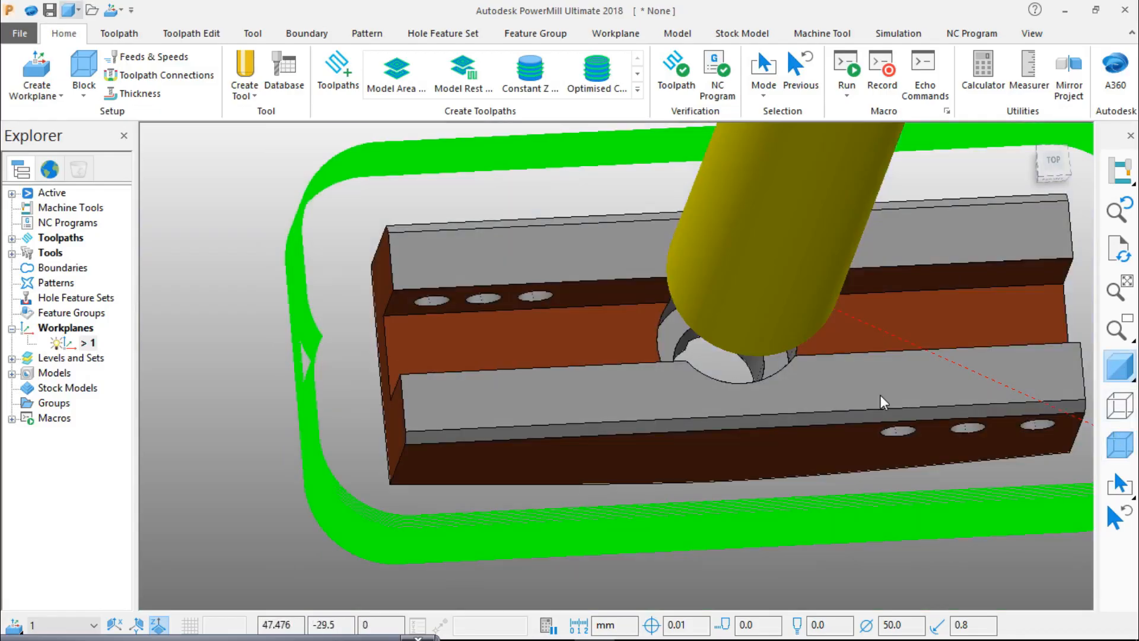
Check the Y coordinate of the channel's side wall with three holes in its surface properties, and clear the selection.
right_click(607, 293)
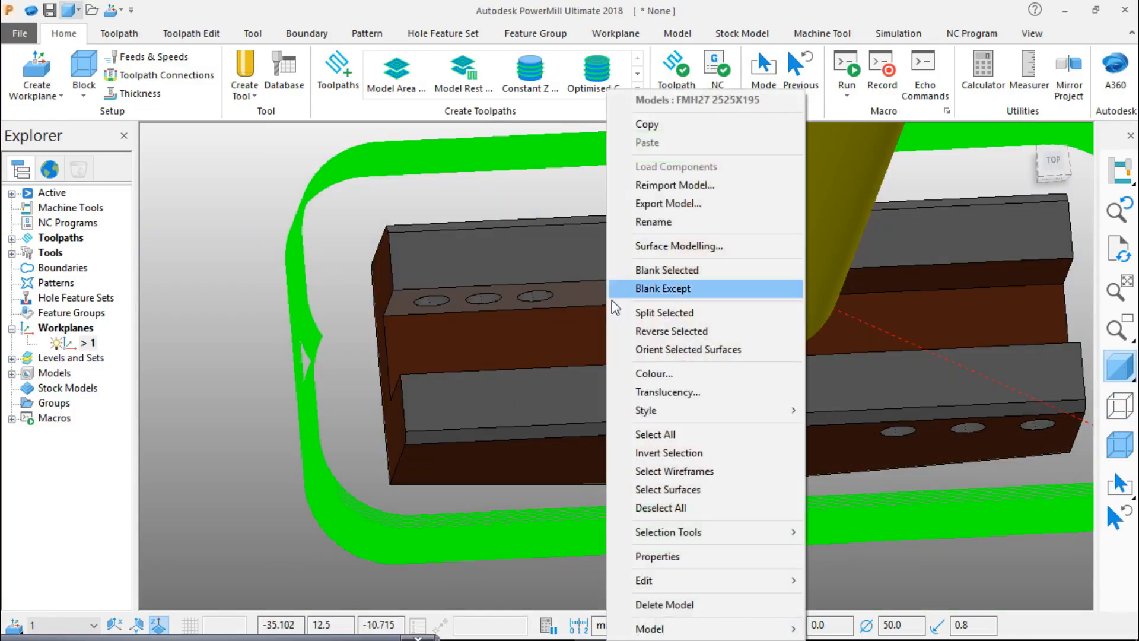
click(681, 555)
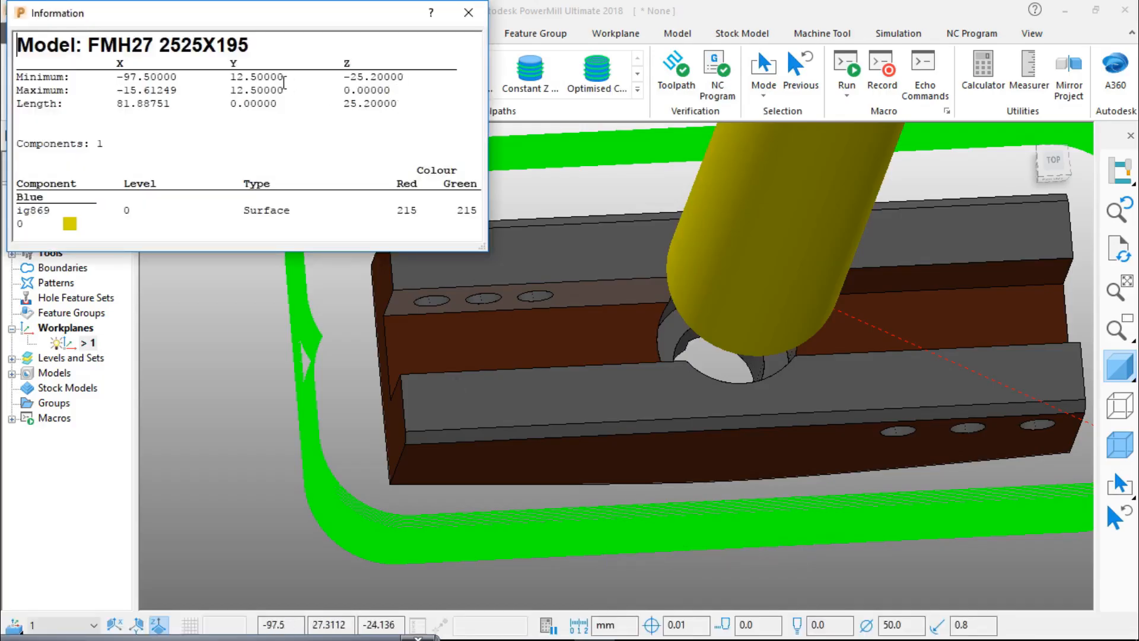
drag(287, 78, 215, 77)
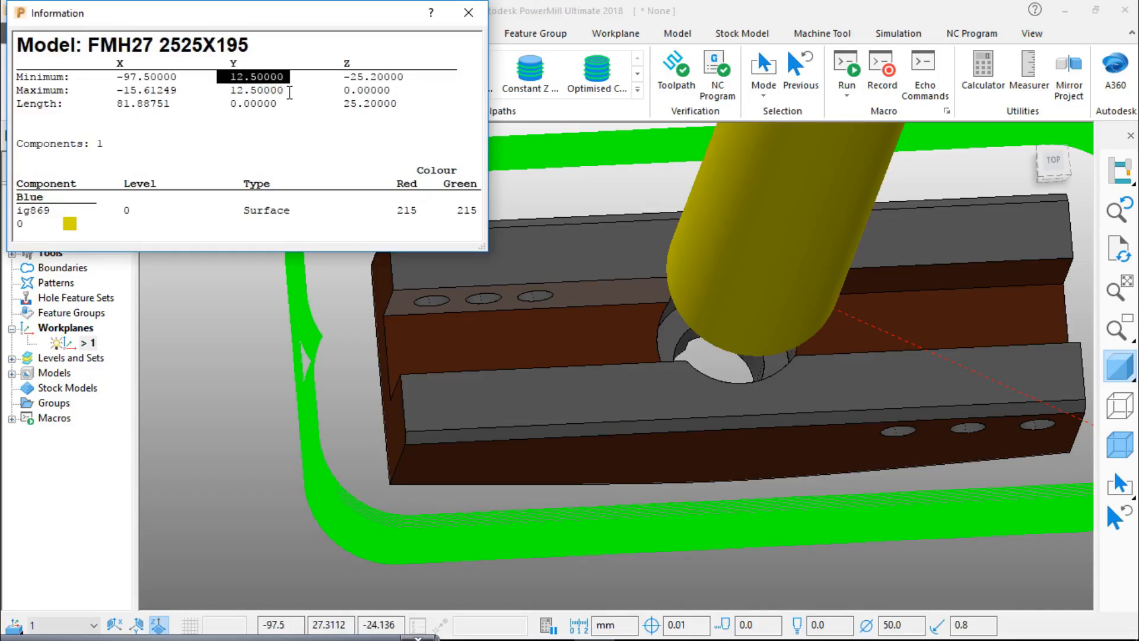
click(468, 13)
click(257, 239)
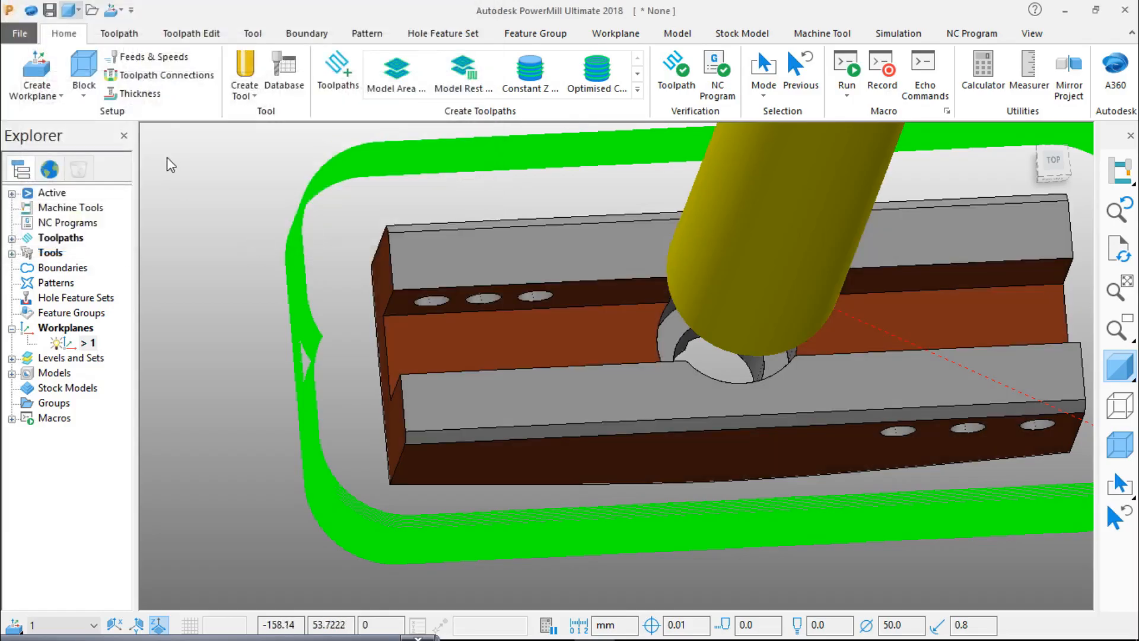
Set the safe area workplane to 1, calculate a rapid height of 10.0 and plunge height of 5.0, and apply them to the toolpath.
click(164, 75)
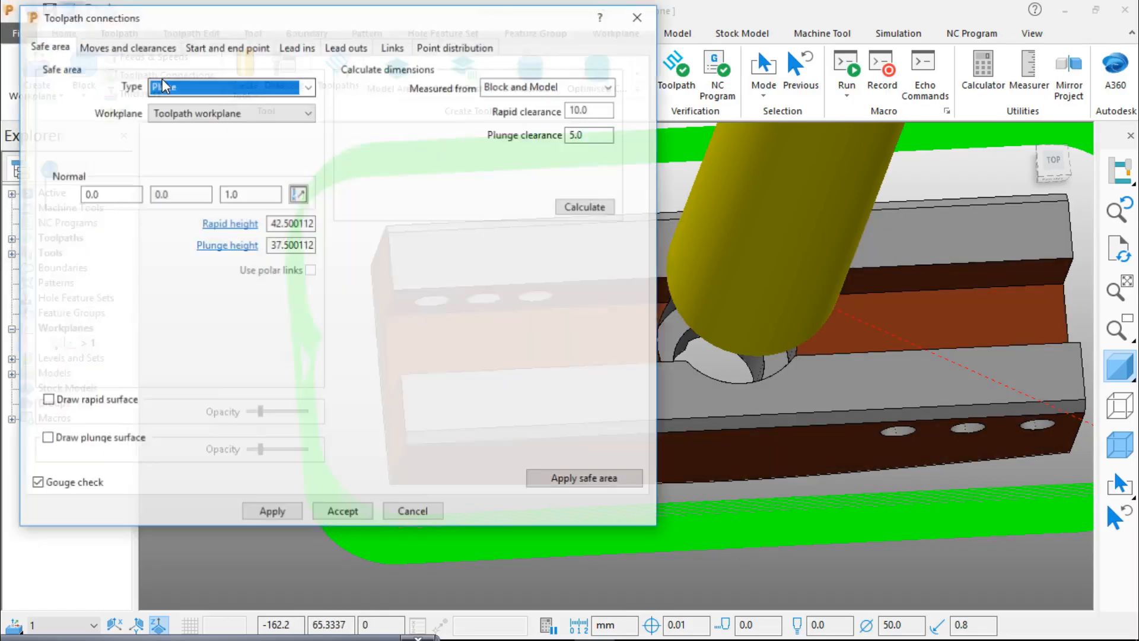
click(205, 113)
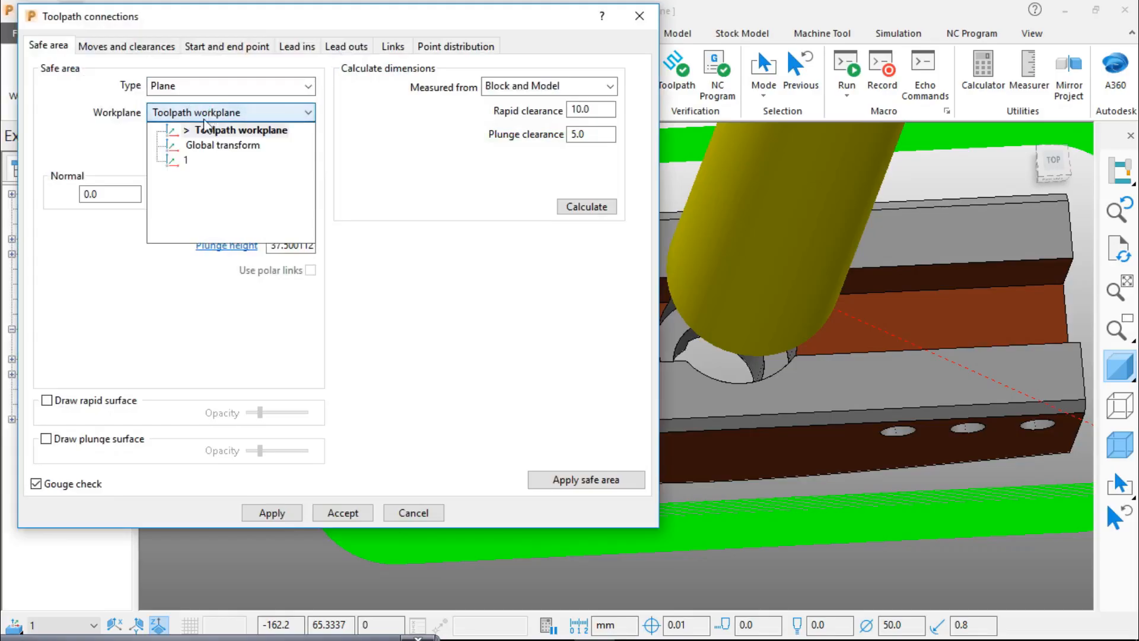
click(186, 159)
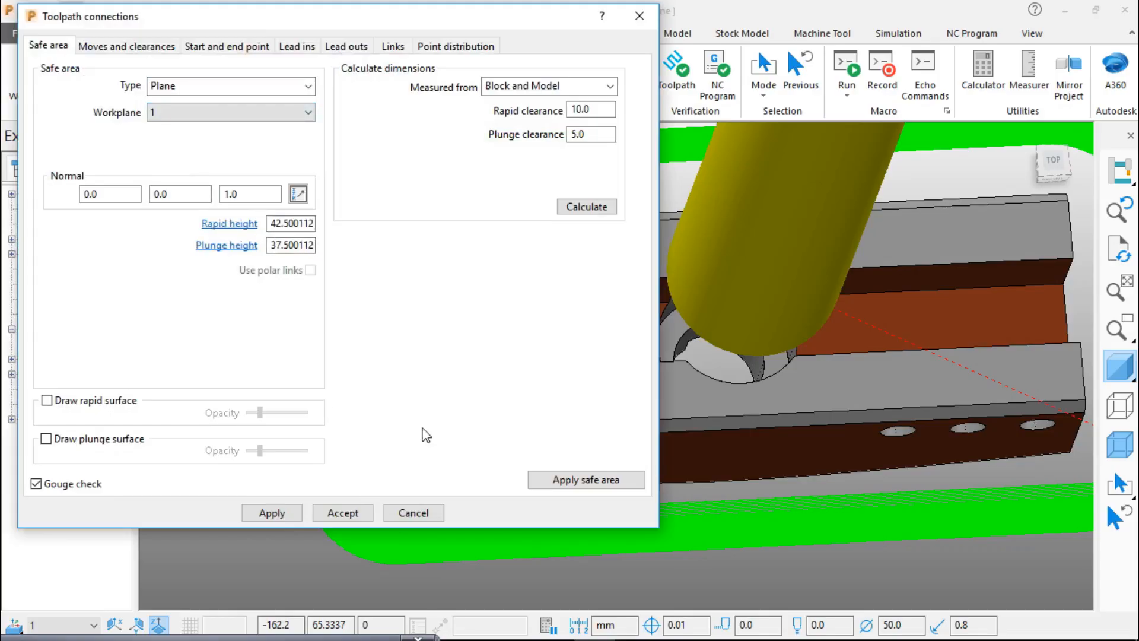
click(578, 208)
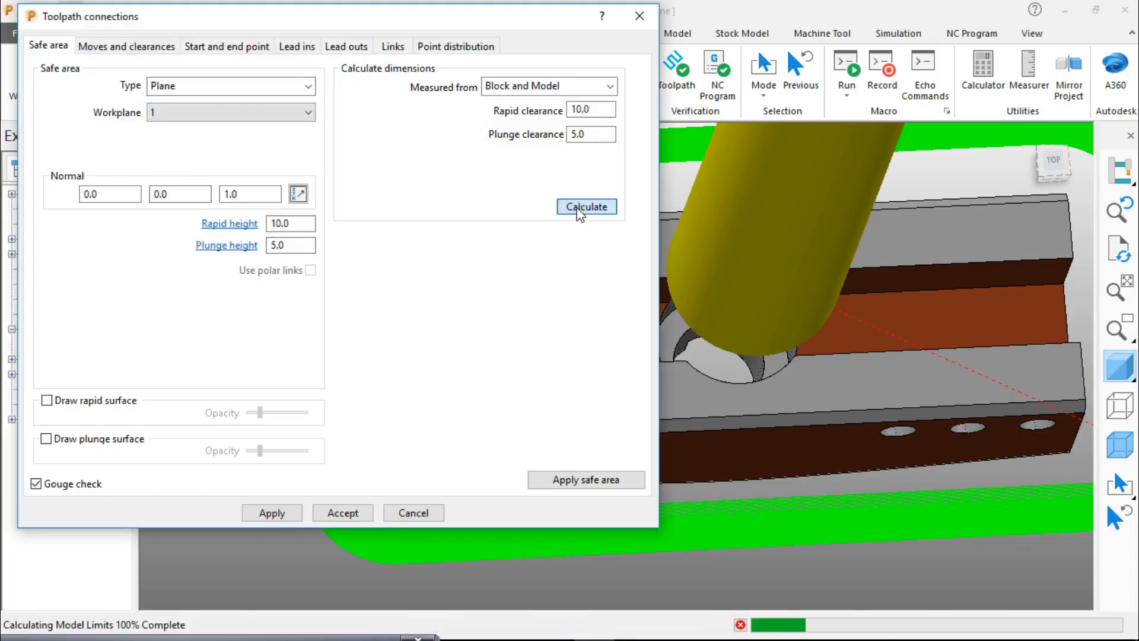
click(283, 513)
click(342, 514)
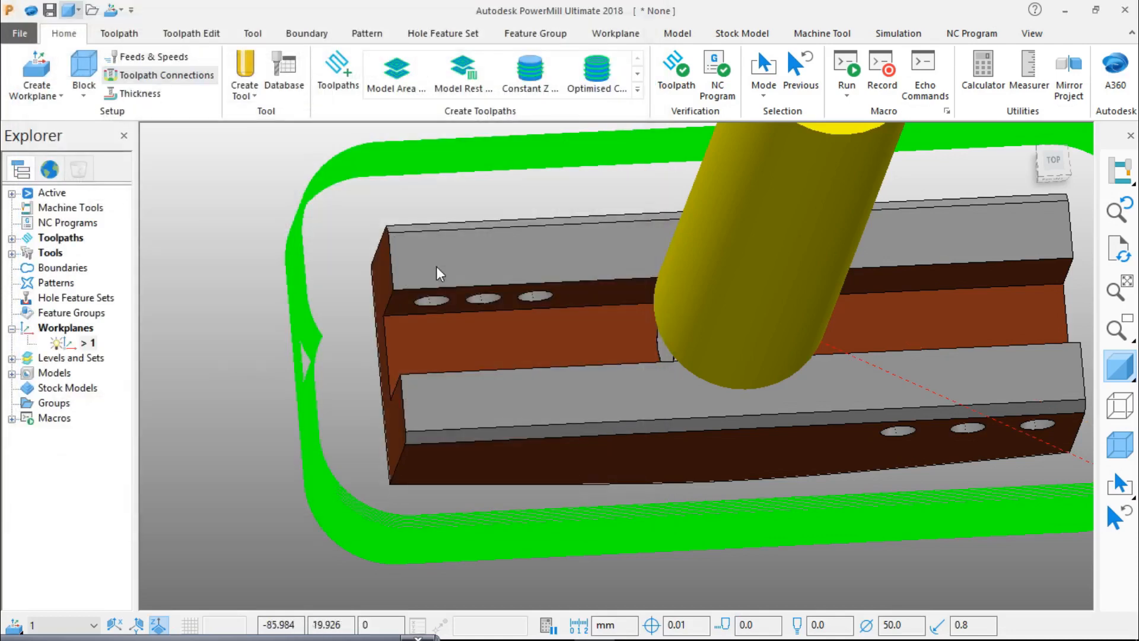
Inspect the toolpath from an angle and from the top, and deactivate the 1_50 bull toolpath.
middle_drag(621, 337, 760, 287)
scroll(755, 295, down, 3)
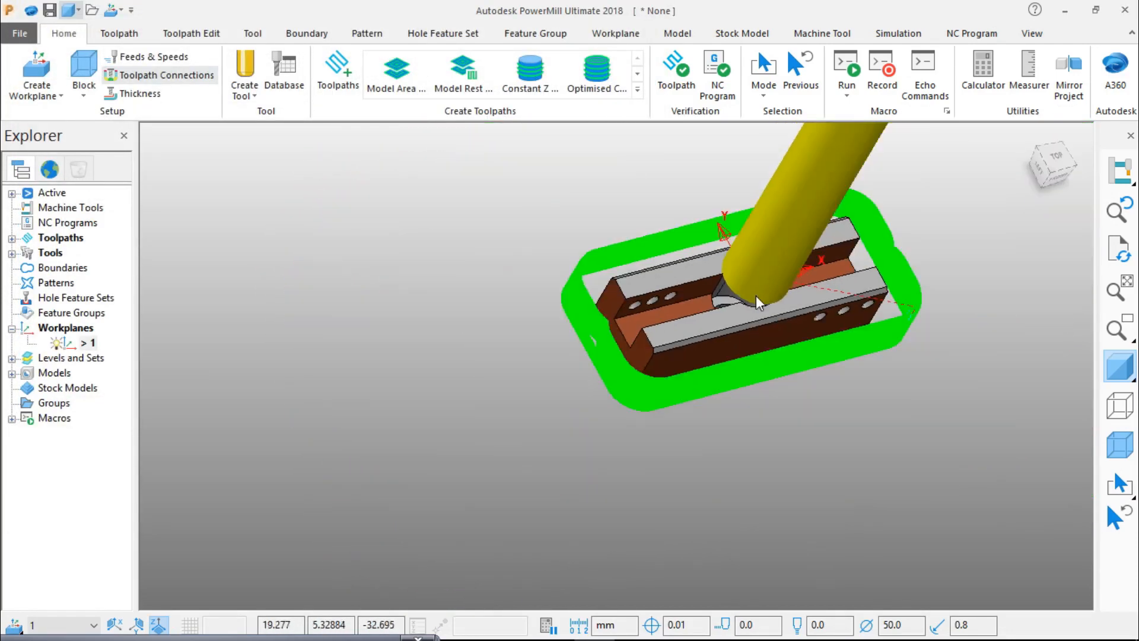
click(1056, 161)
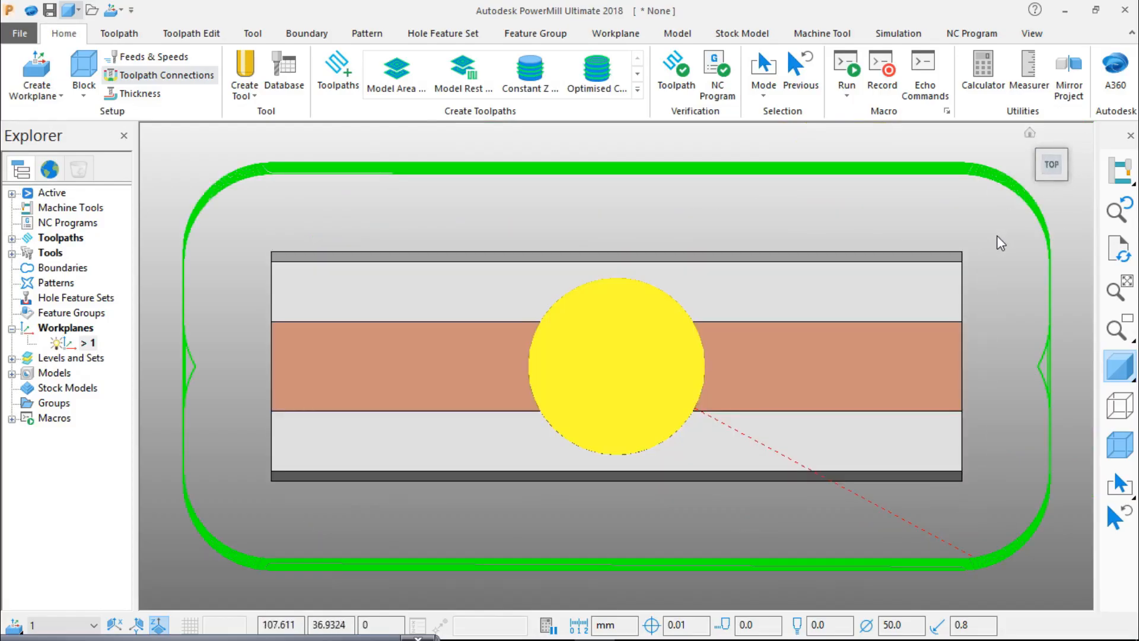
click(15, 239)
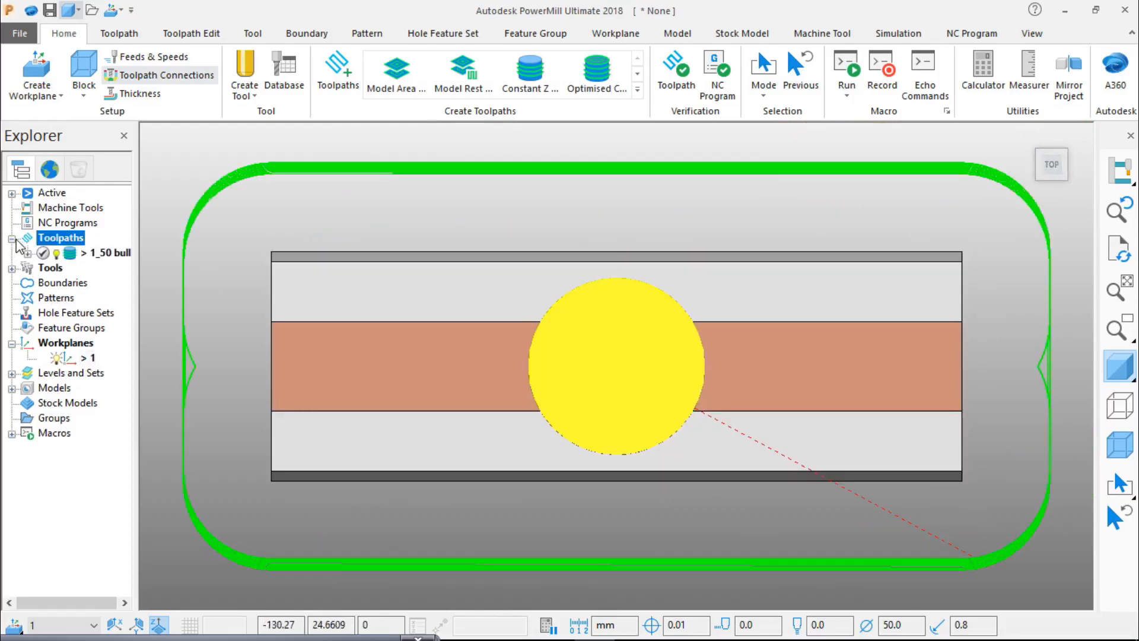
right_click(97, 255)
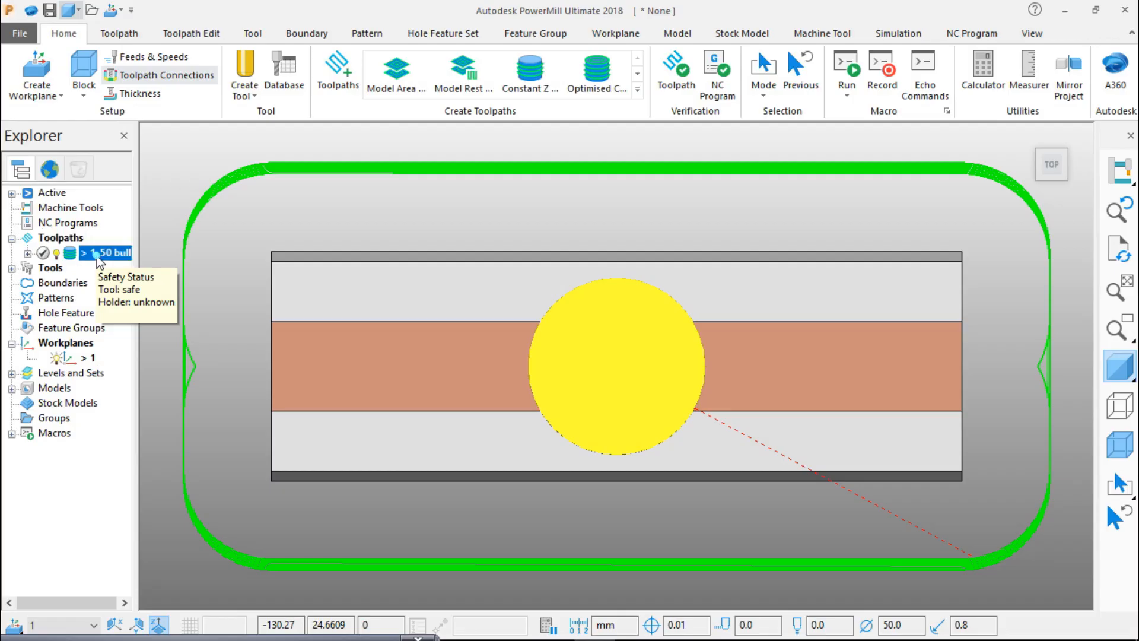
click(155, 93)
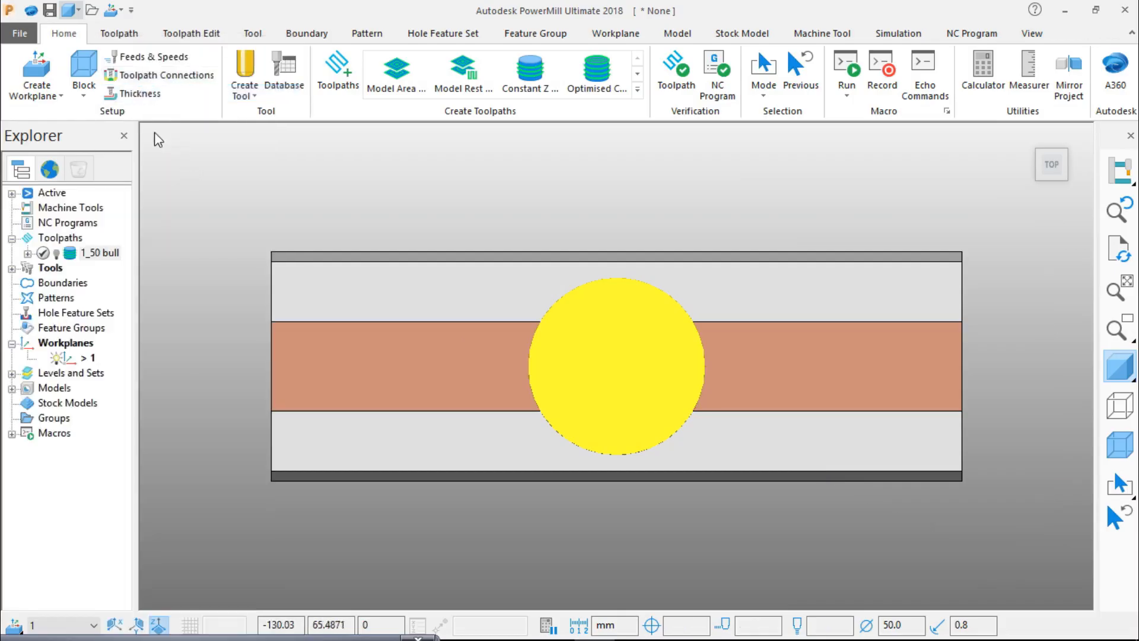
Open the block definition and examine the part and tool at an angle.
click(83, 97)
click(113, 124)
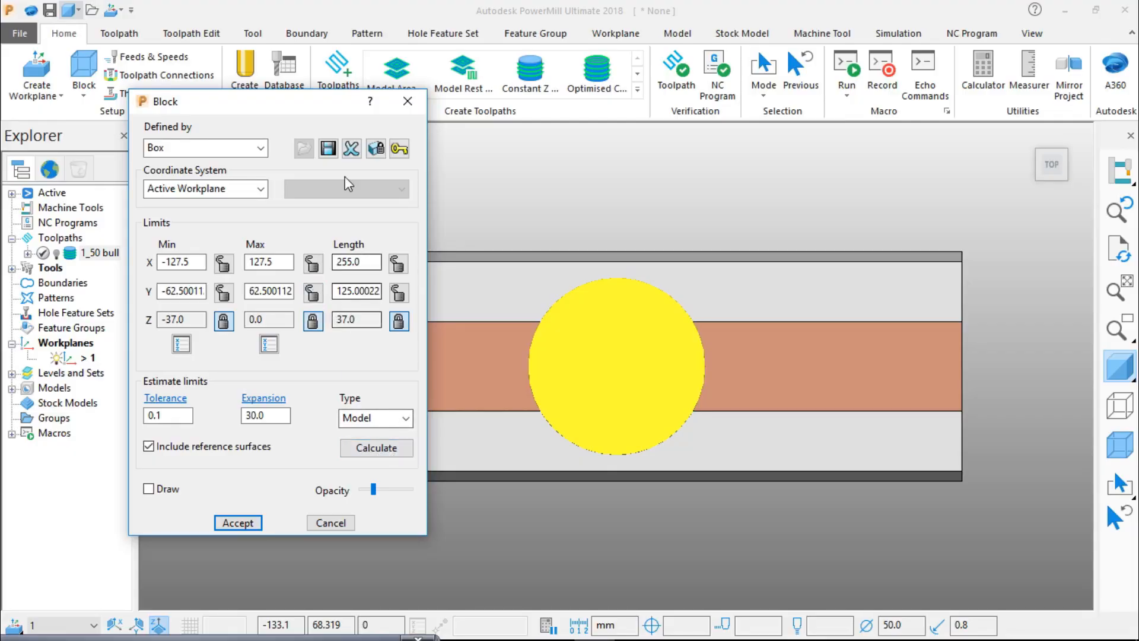
drag(331, 101, 211, 115)
middle_drag(523, 305, 588, 489)
scroll(578, 484, down, 5)
scroll(546, 501, up, 6)
scroll(587, 489, down, 5)
drag(100, 113, 75, 278)
Set the start point in the toolpath connections to Absolute and accept the settings.
click(148, 75)
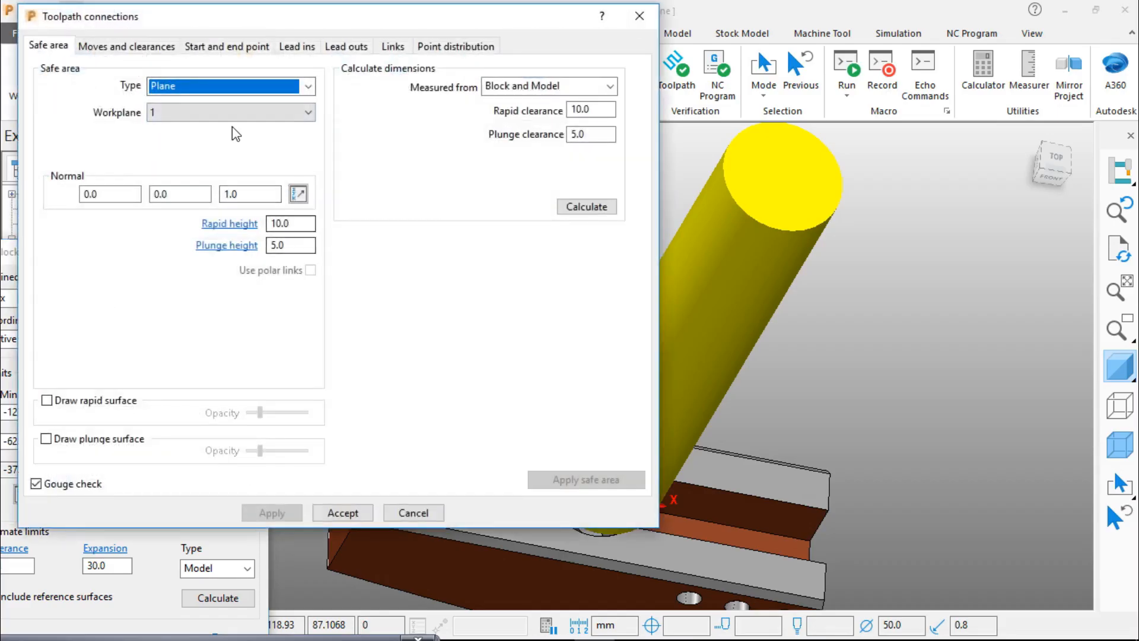
click(227, 48)
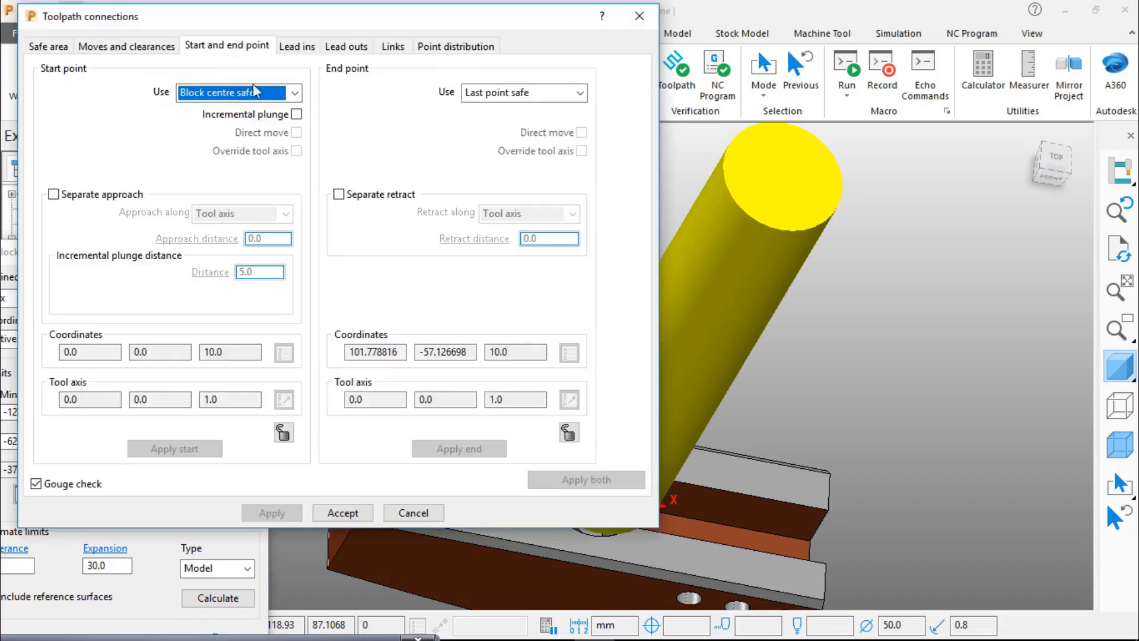
click(294, 92)
click(243, 152)
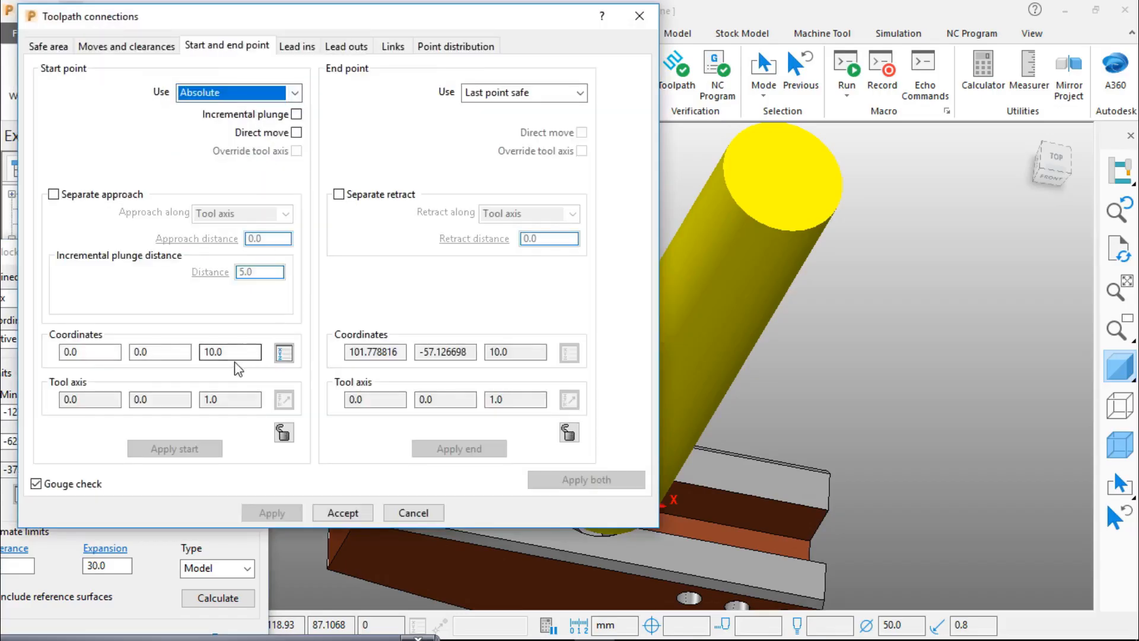
click(210, 351)
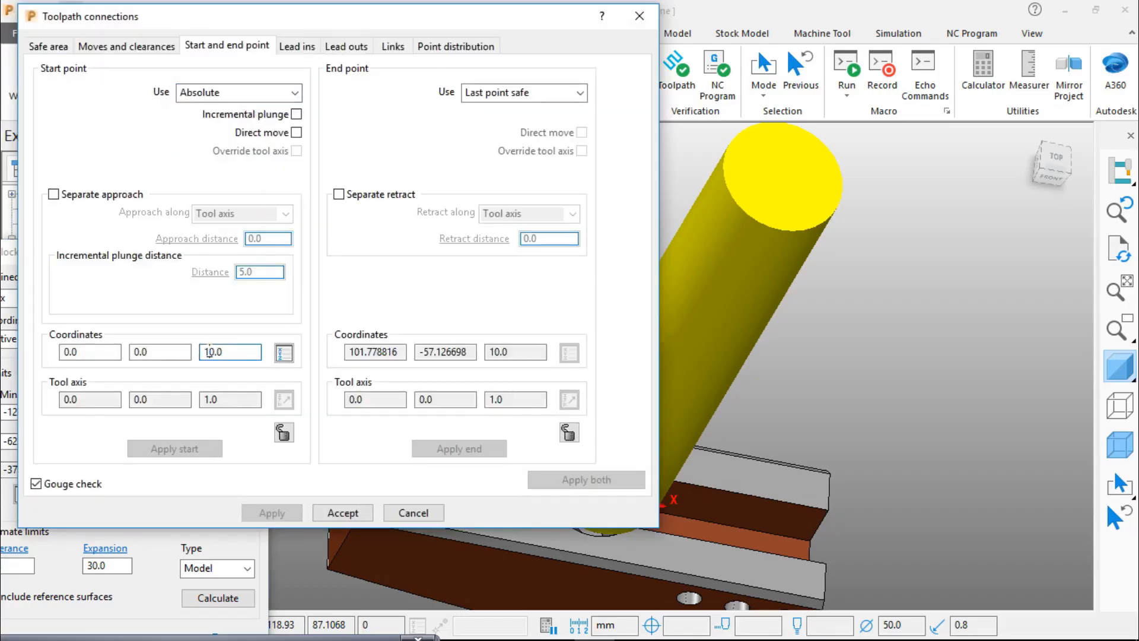
click(343, 515)
Check the Z coordinate of the central boss's ring-shaped face in its surface properties.
middle_drag(540, 484, 524, 510)
scroll(596, 494, up, 5)
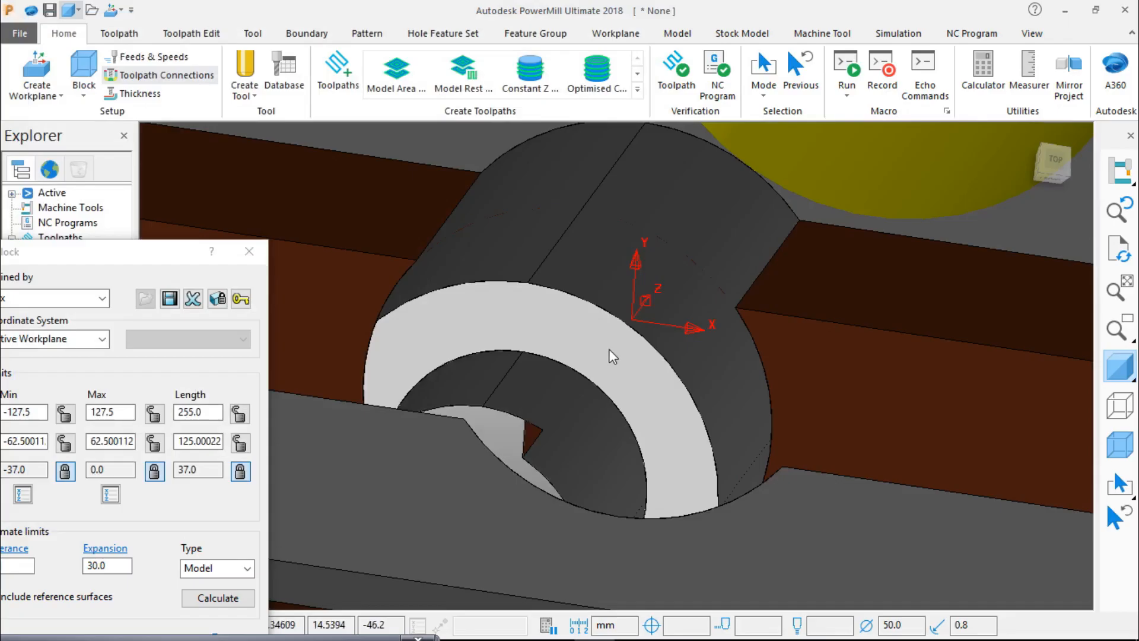
right_click(609, 348)
click(669, 556)
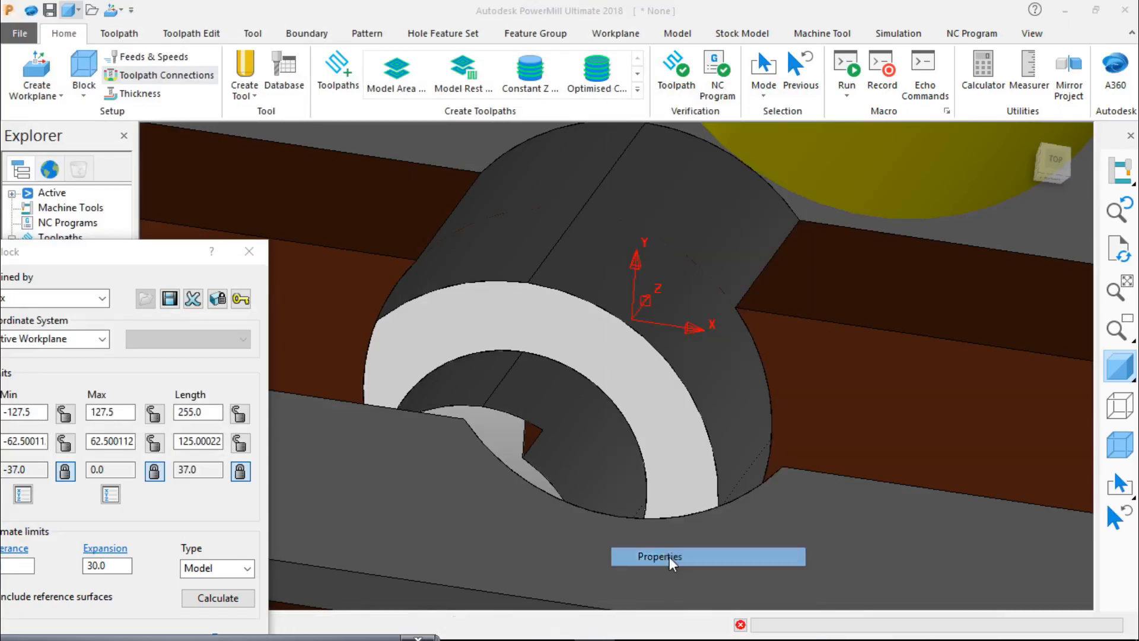
drag(410, 77, 342, 77)
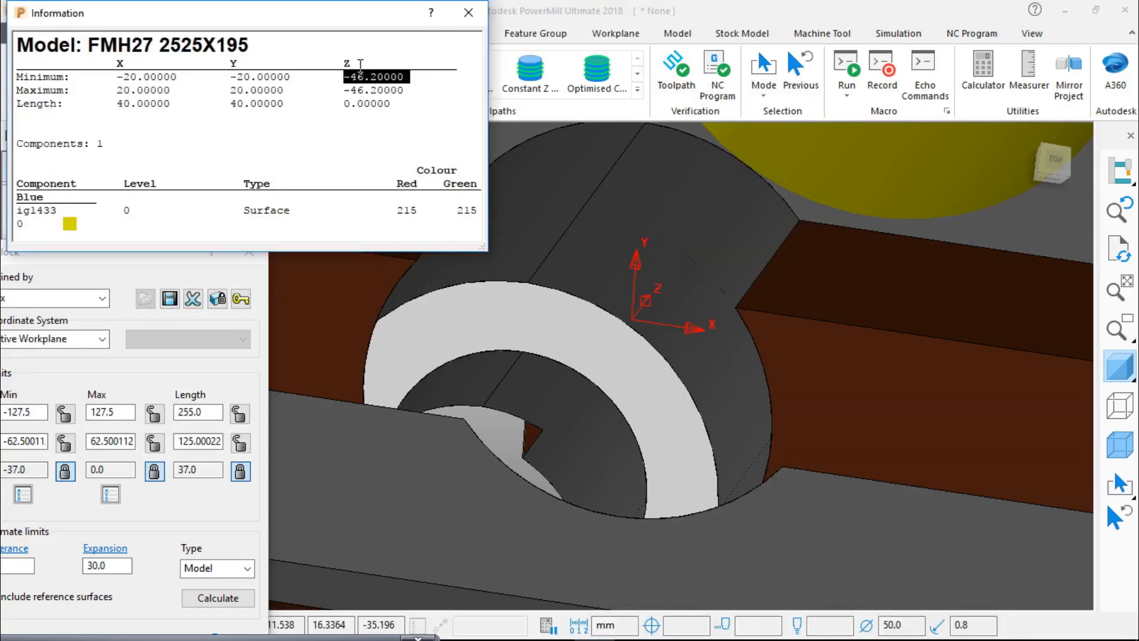
click(468, 13)
Unlock the block's minimum Z, set it to -46.2, lock it again and accept the block.
scroll(505, 198, down, 5)
scroll(505, 198, down, 5)
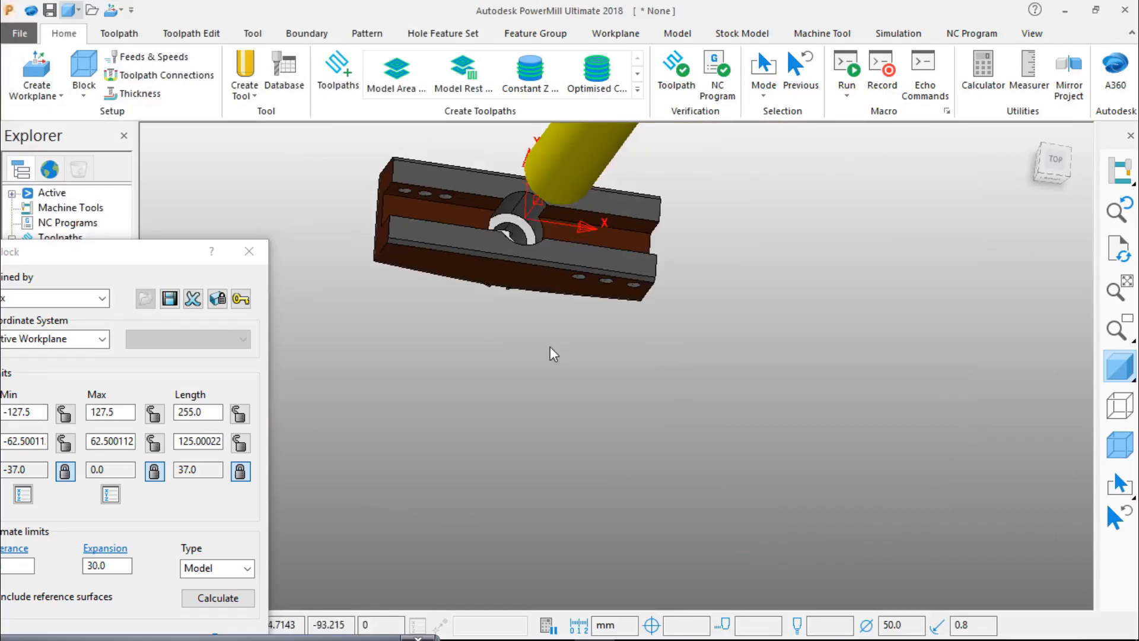
drag(132, 255, 255, 93)
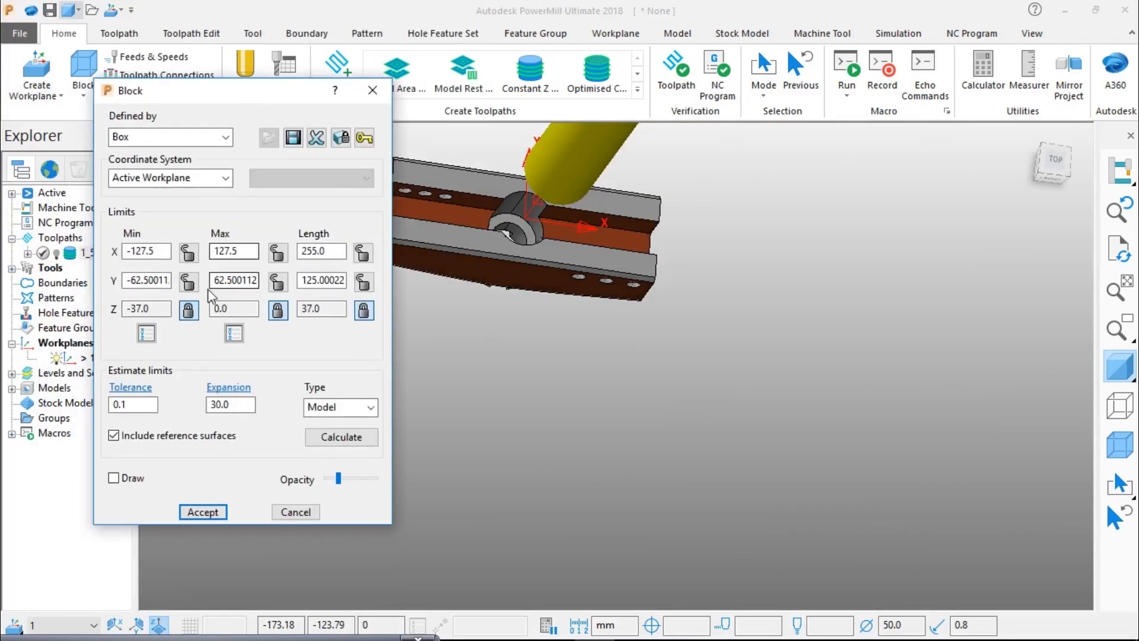
click(190, 311)
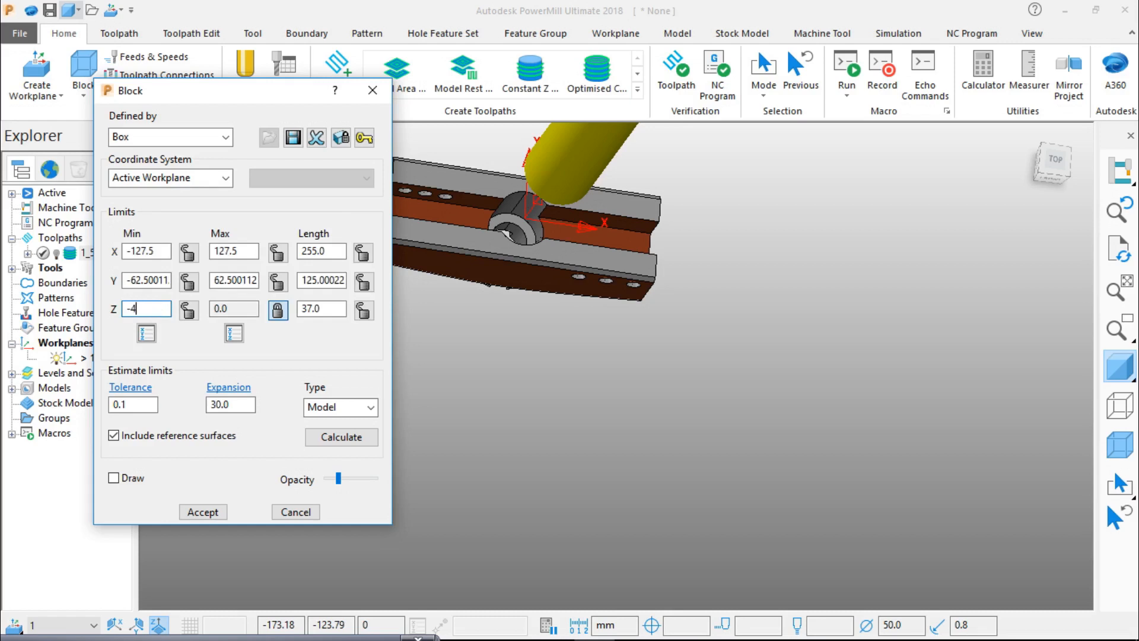
click(188, 311)
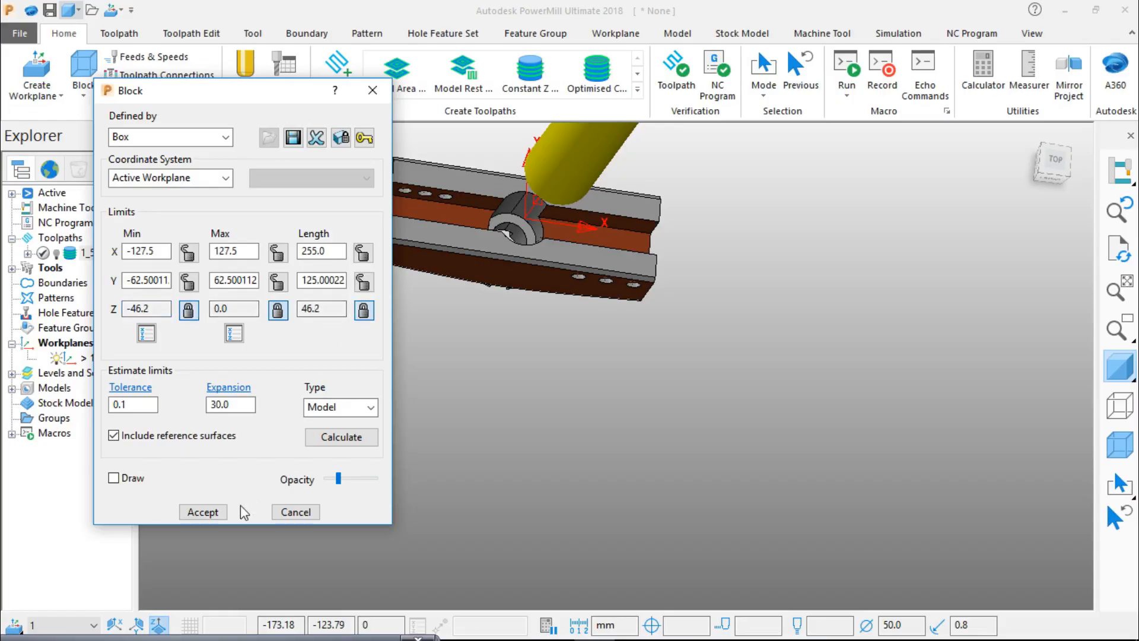
click(213, 511)
Measure the outer radius of the central boss's ring-shaped face from three points on its edge.
scroll(542, 163, up, 5)
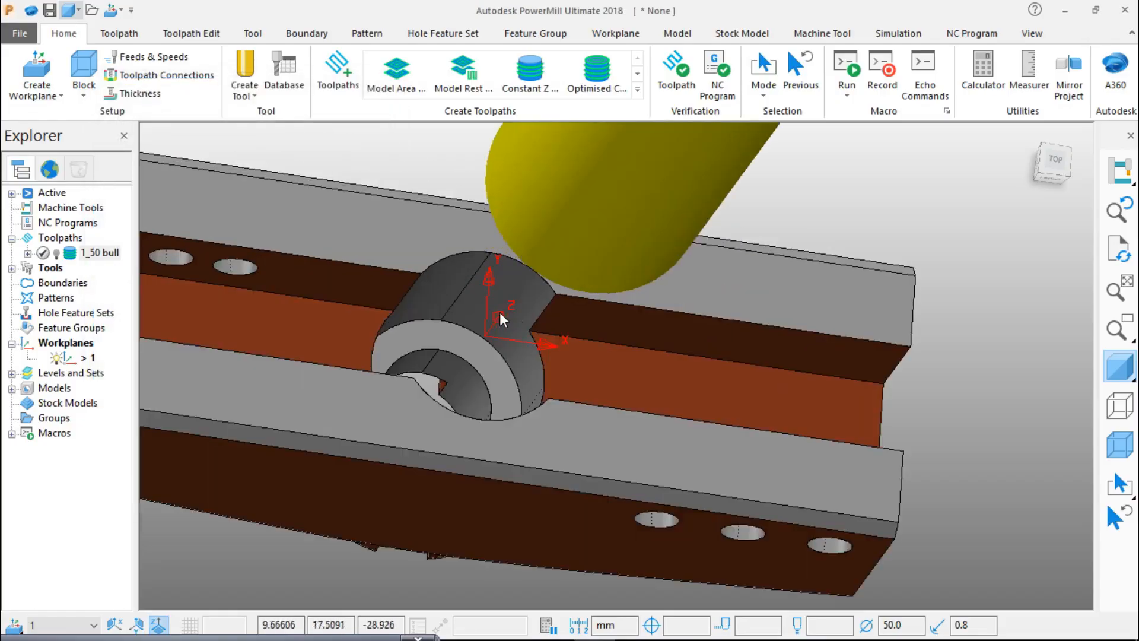
scroll(476, 342, up, 5)
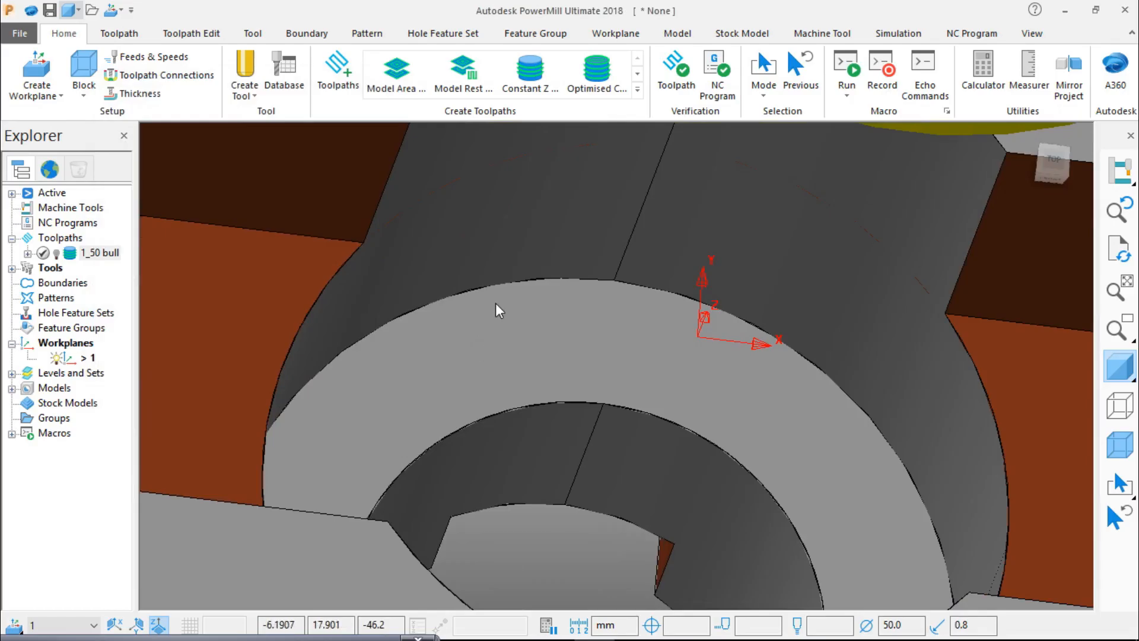
scroll(496, 303, down, 3)
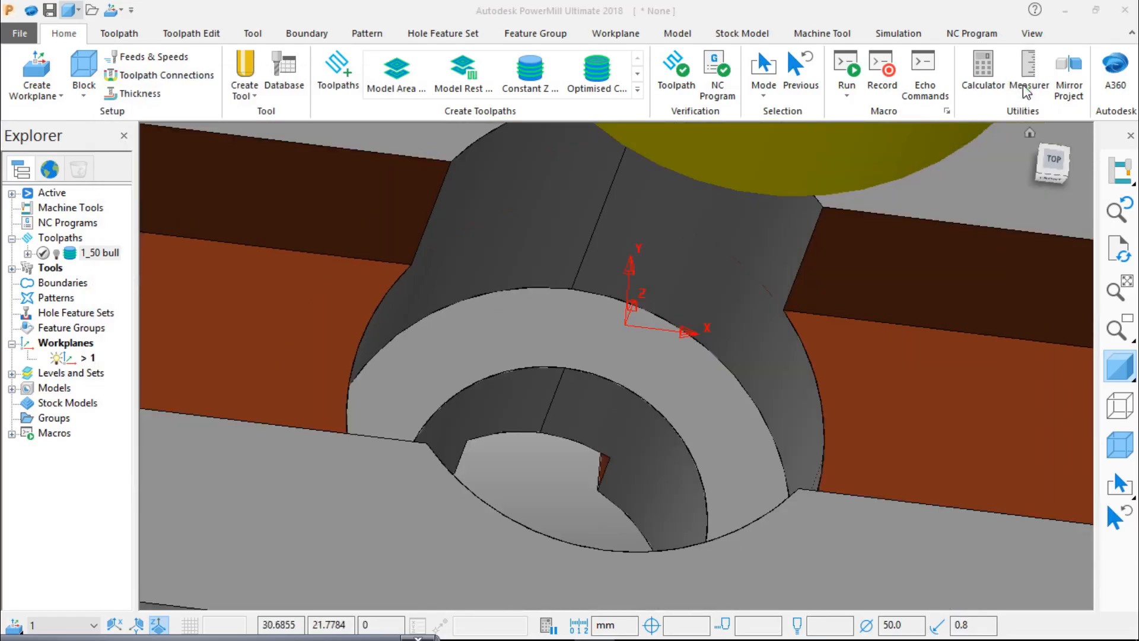
click(1026, 89)
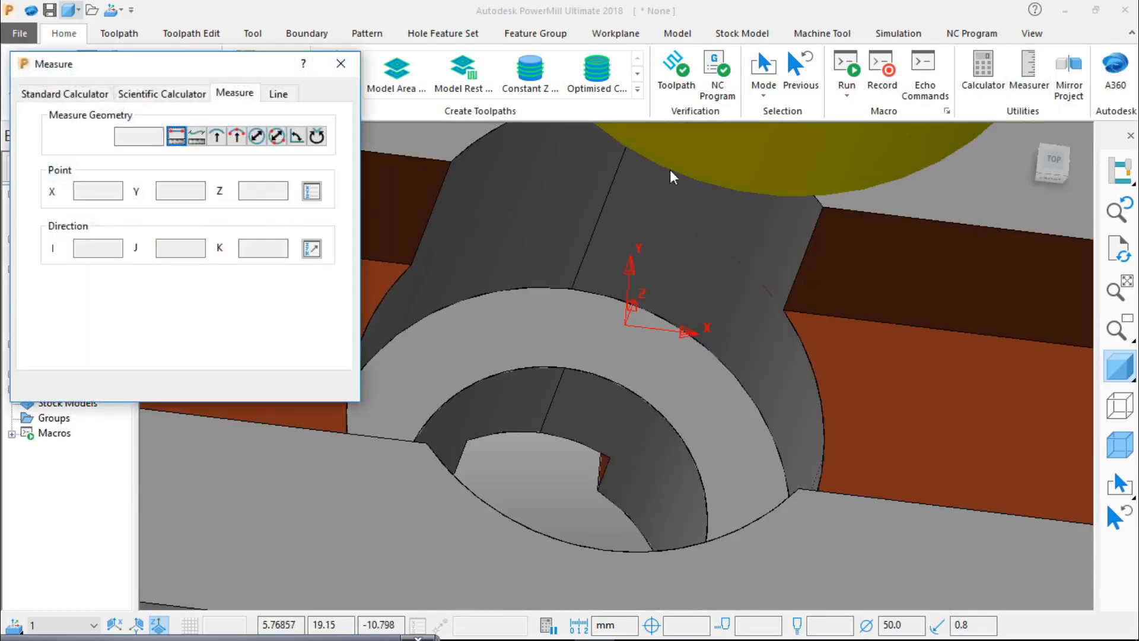
click(236, 136)
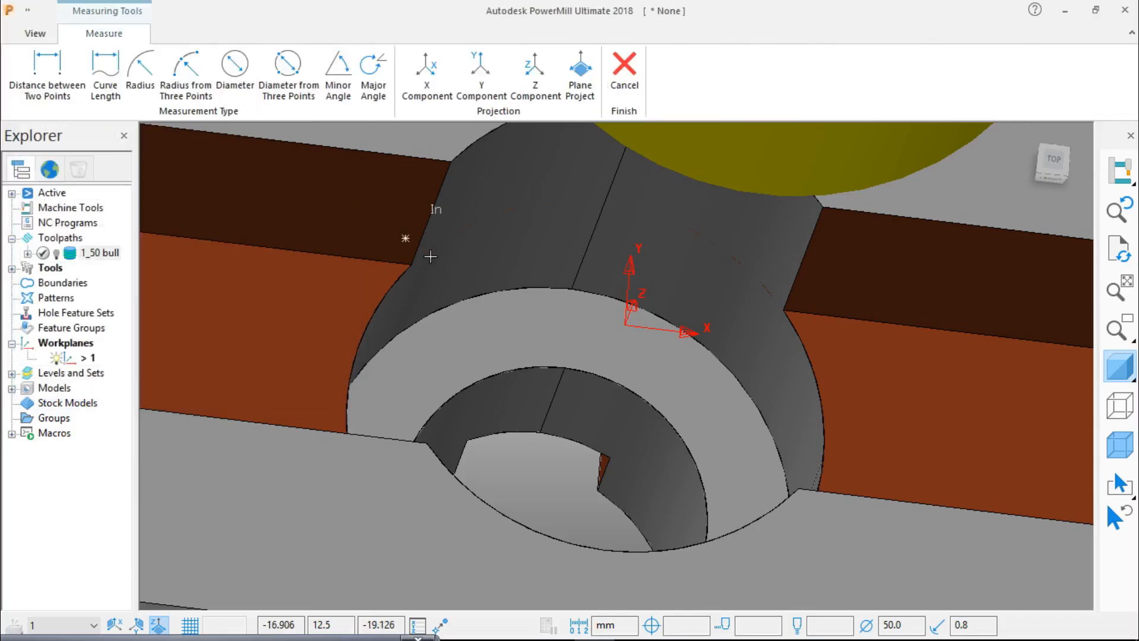
click(380, 351)
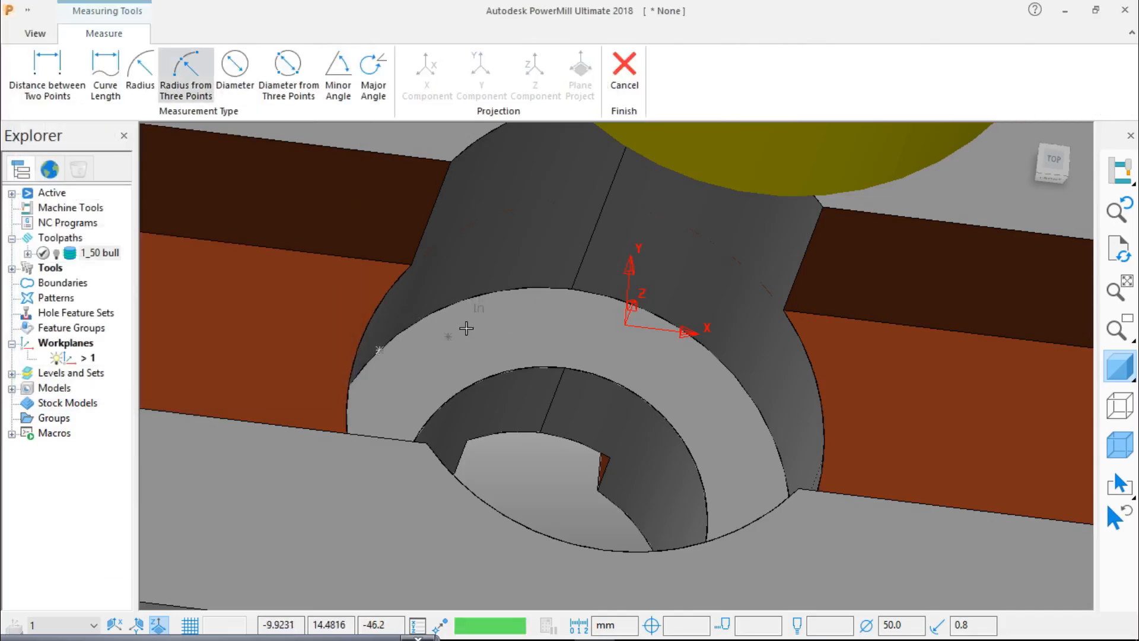
click(509, 289)
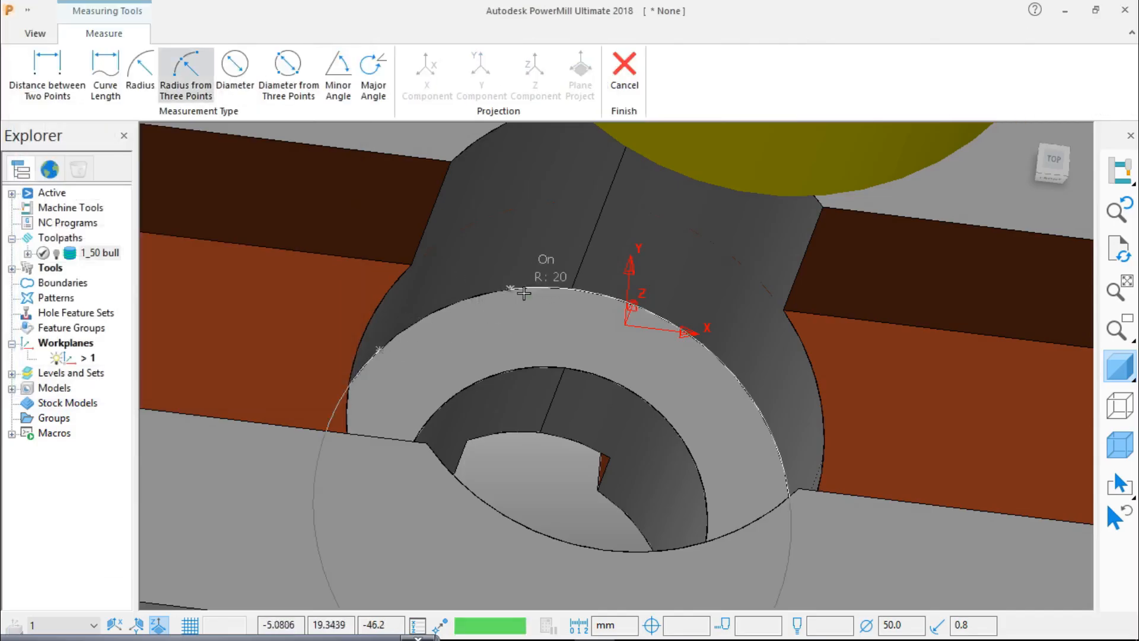
click(674, 324)
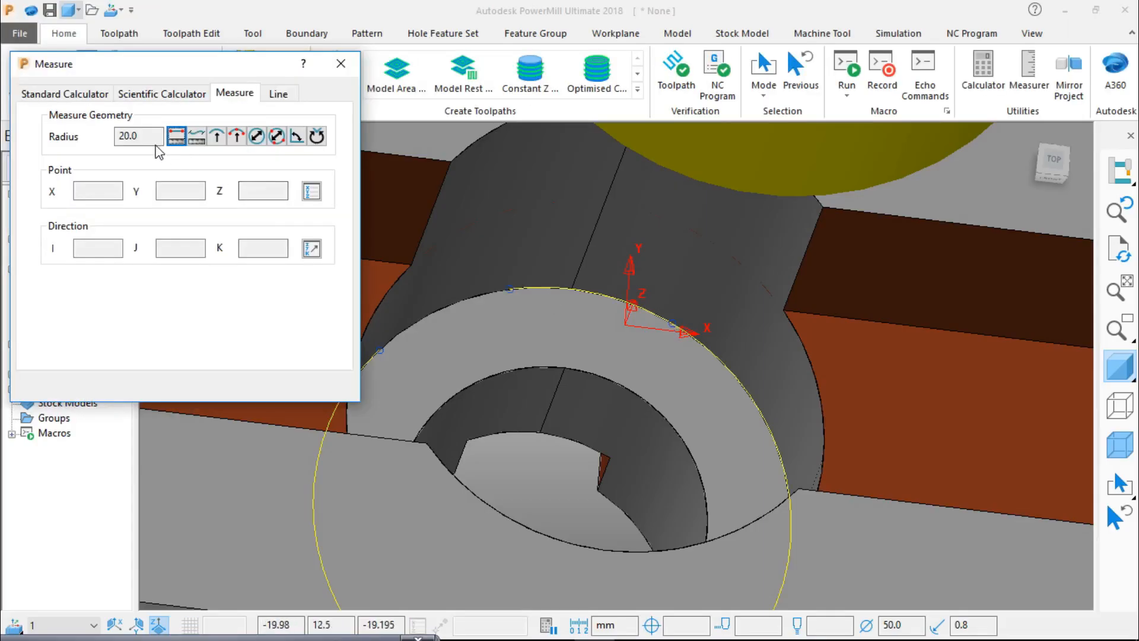
drag(144, 140, 113, 154)
click(341, 64)
scroll(513, 282, down, 4)
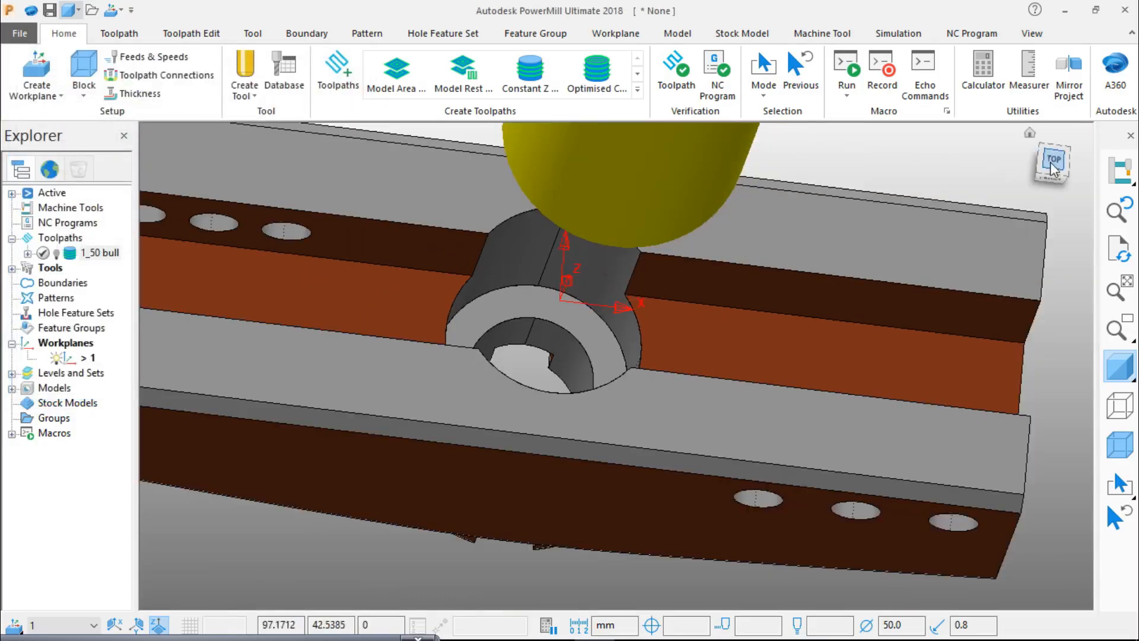
Recalculate the block around the model with an expansion of 0 and accept it.
click(1039, 171)
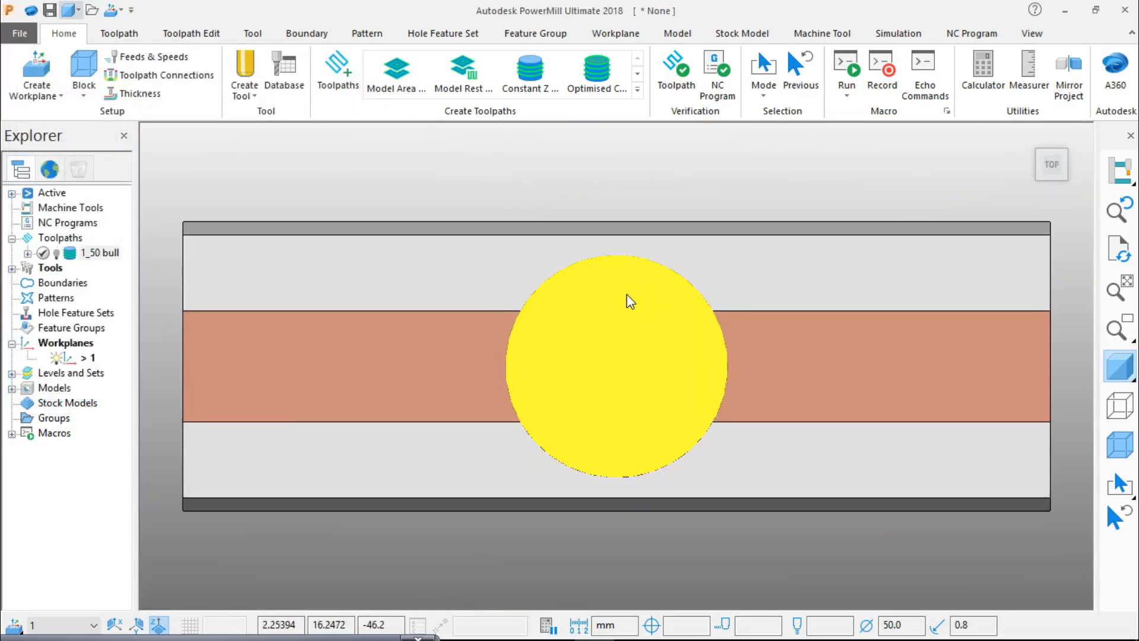
middle_drag(649, 419, 639, 390)
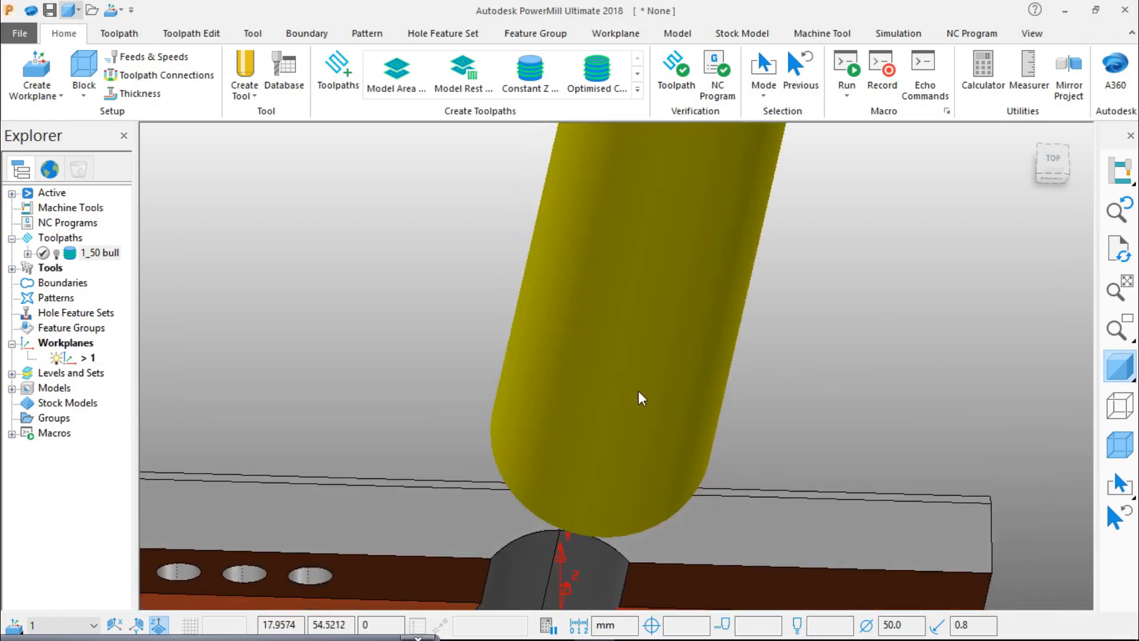
scroll(638, 397, down, 5)
scroll(600, 546, up, 3)
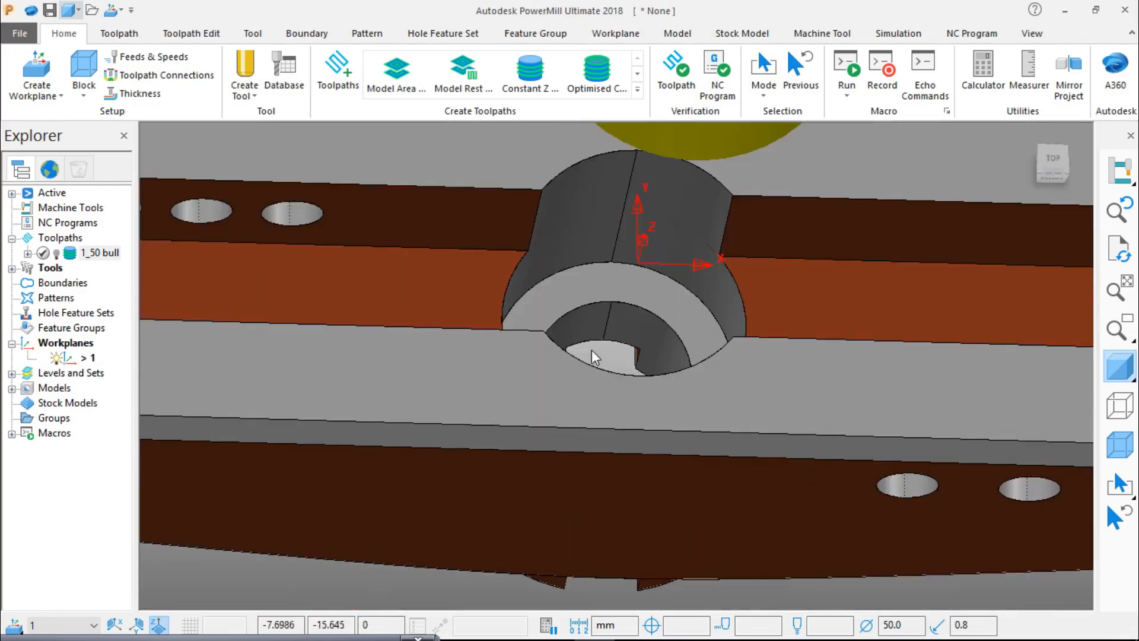
mouse_move(582, 330)
middle_down()
mouse_move(601, 370)
mouse_move(579, 332)
middle_up()
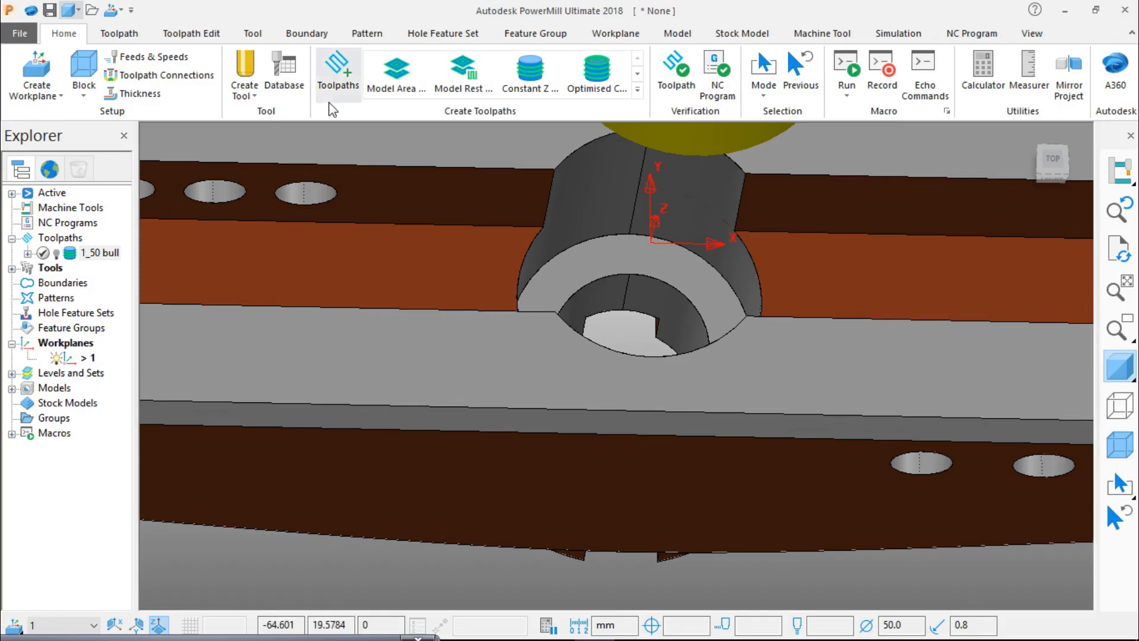
click(86, 99)
click(124, 123)
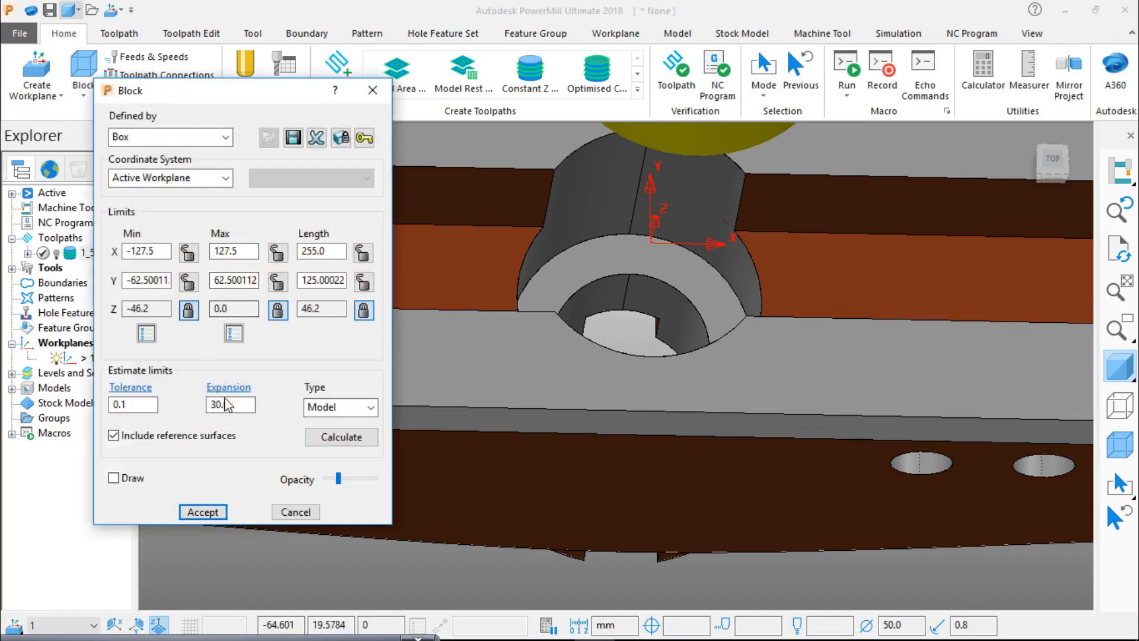
double_click(228, 404)
text(0)
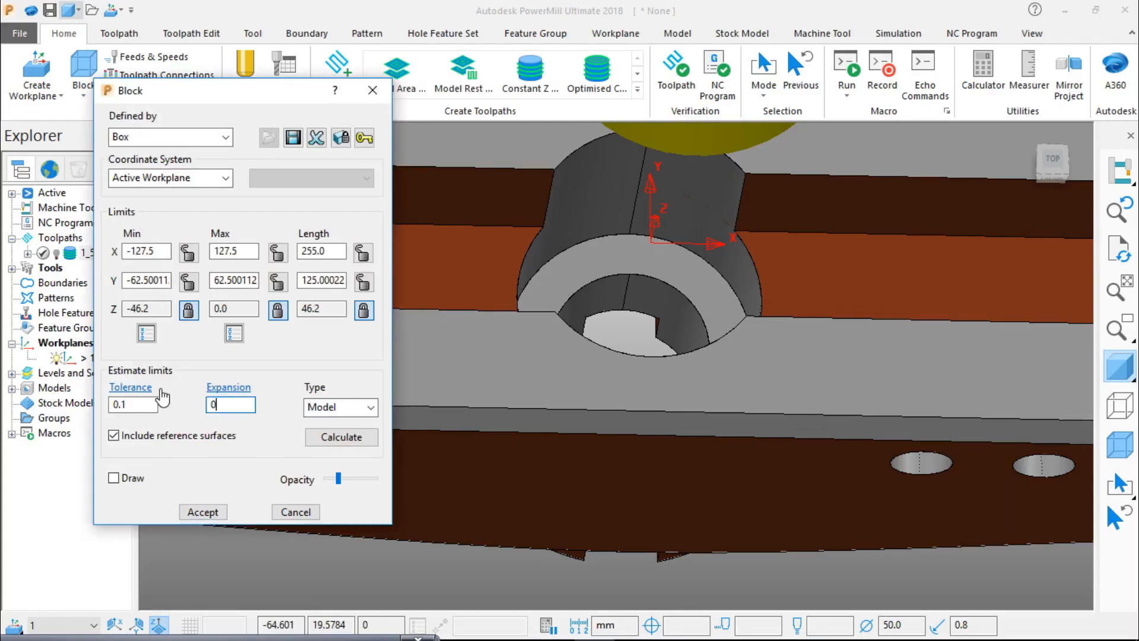
click(341, 437)
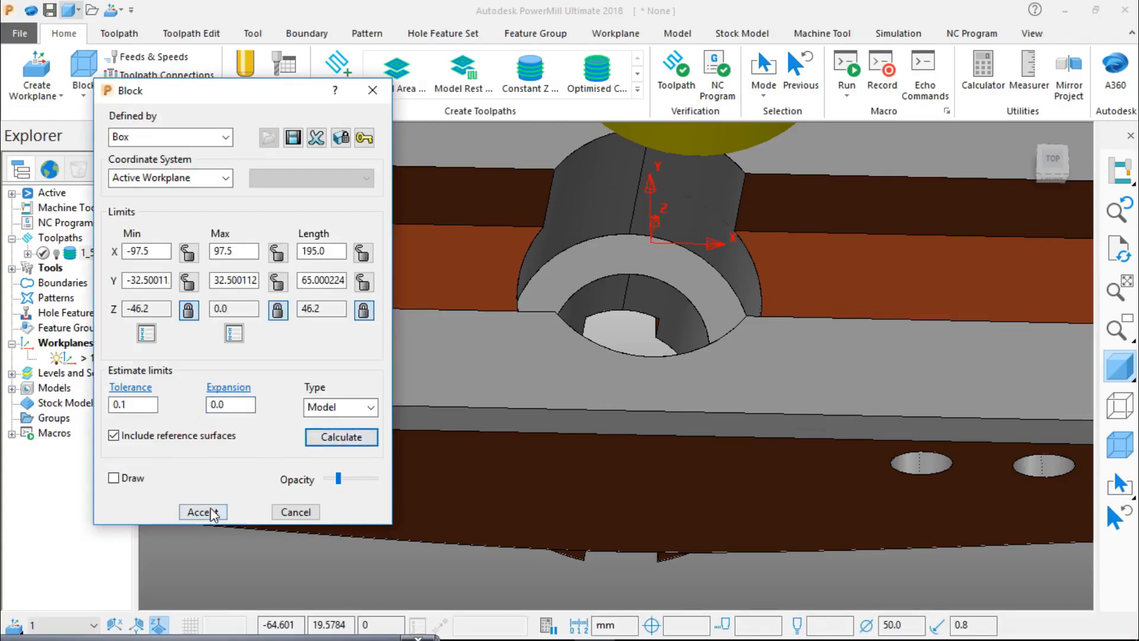
click(203, 512)
Start a new Constant Z finishing toolpath and name it 2_22 bull.
click(524, 88)
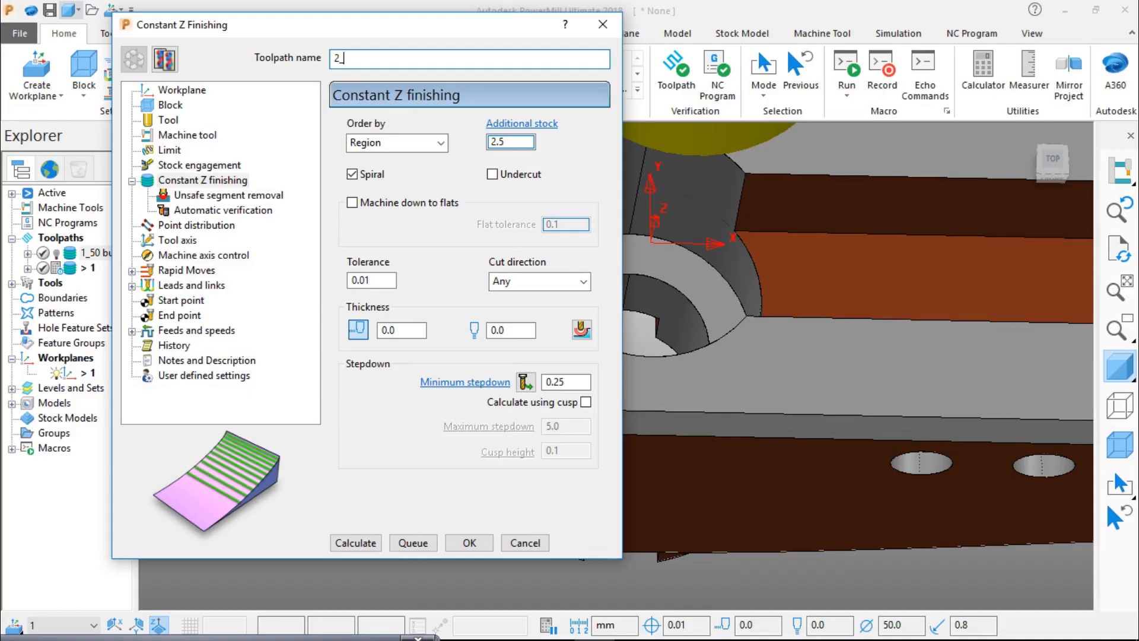
drag(413, 32, 364, 502)
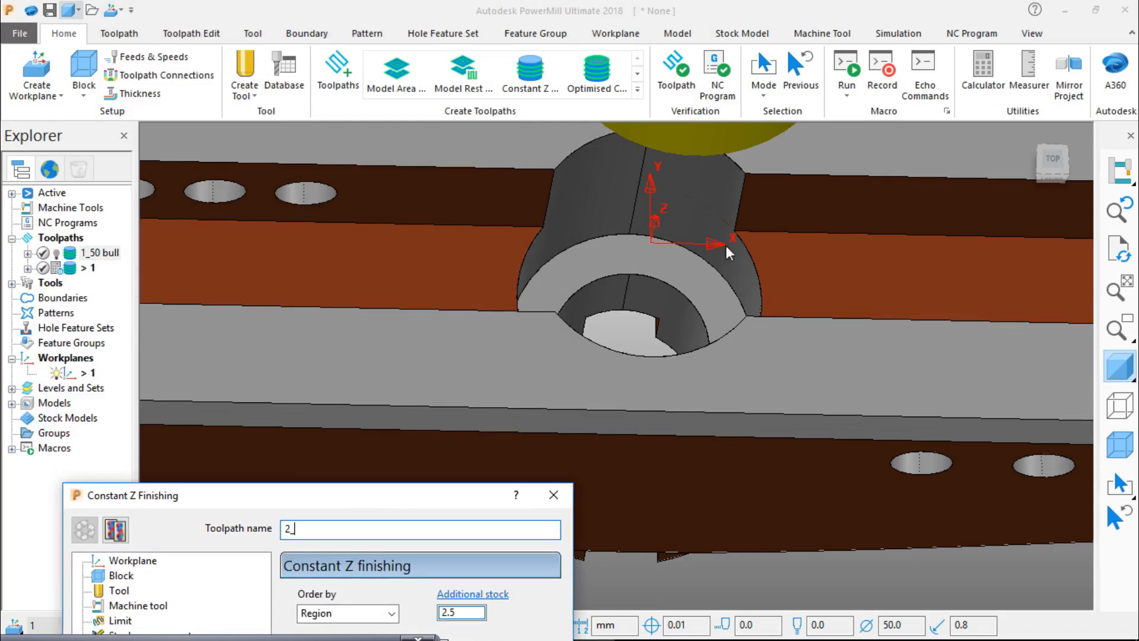
drag(368, 496, 325, 6)
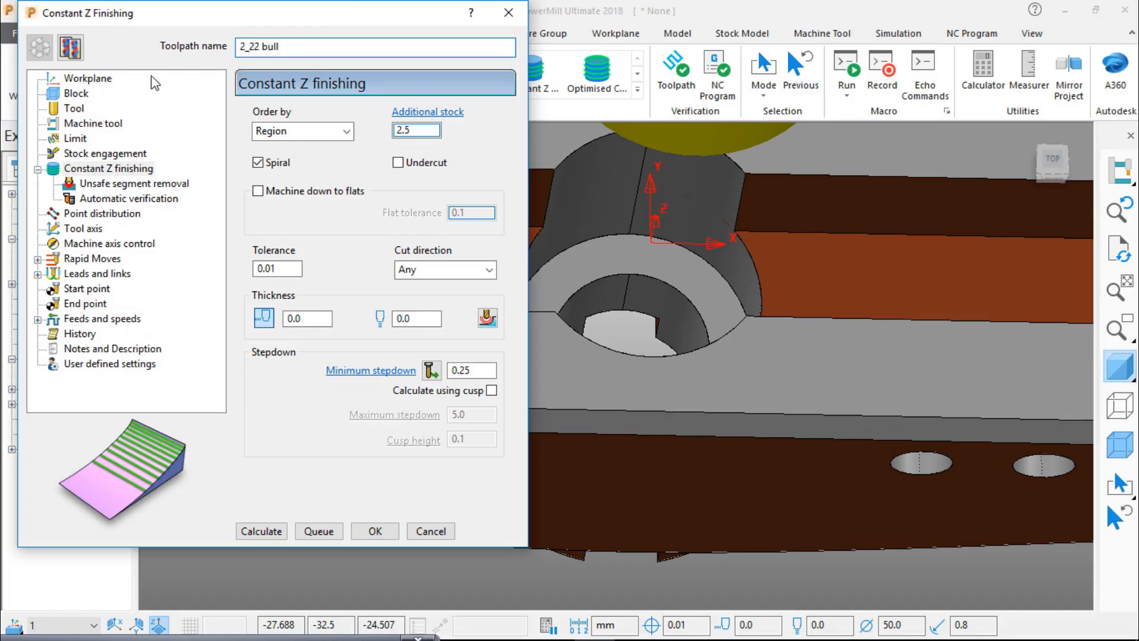
Create a new tip radiused tool for the toolpath with a 22 mm diameter and name it 22 bull.
click(99, 78)
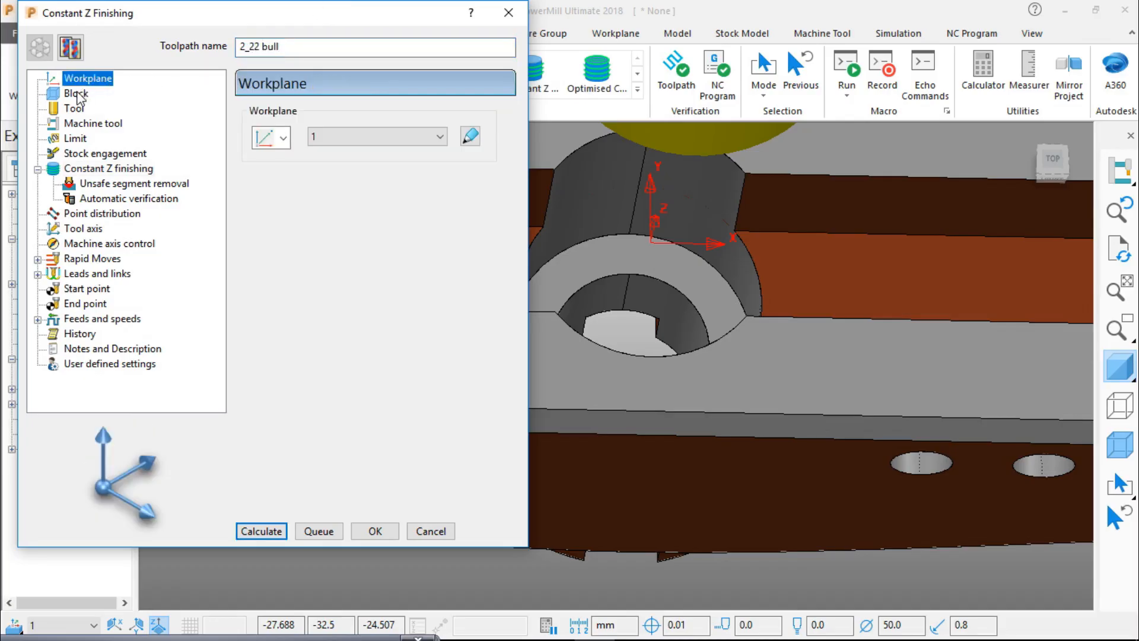
click(78, 95)
click(74, 109)
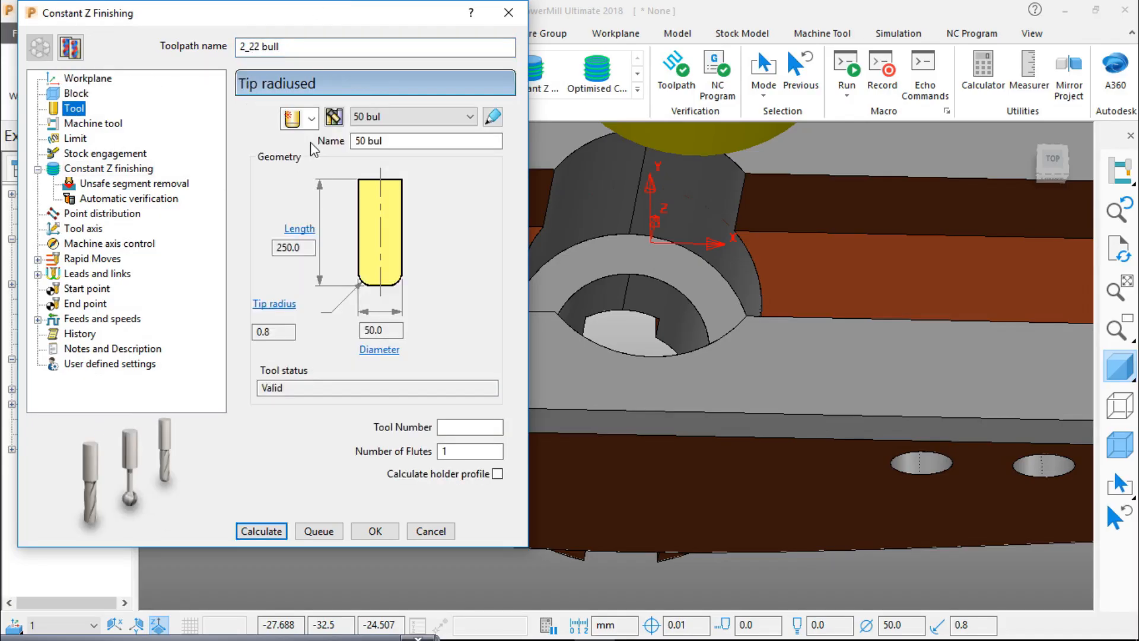
click(311, 118)
click(291, 185)
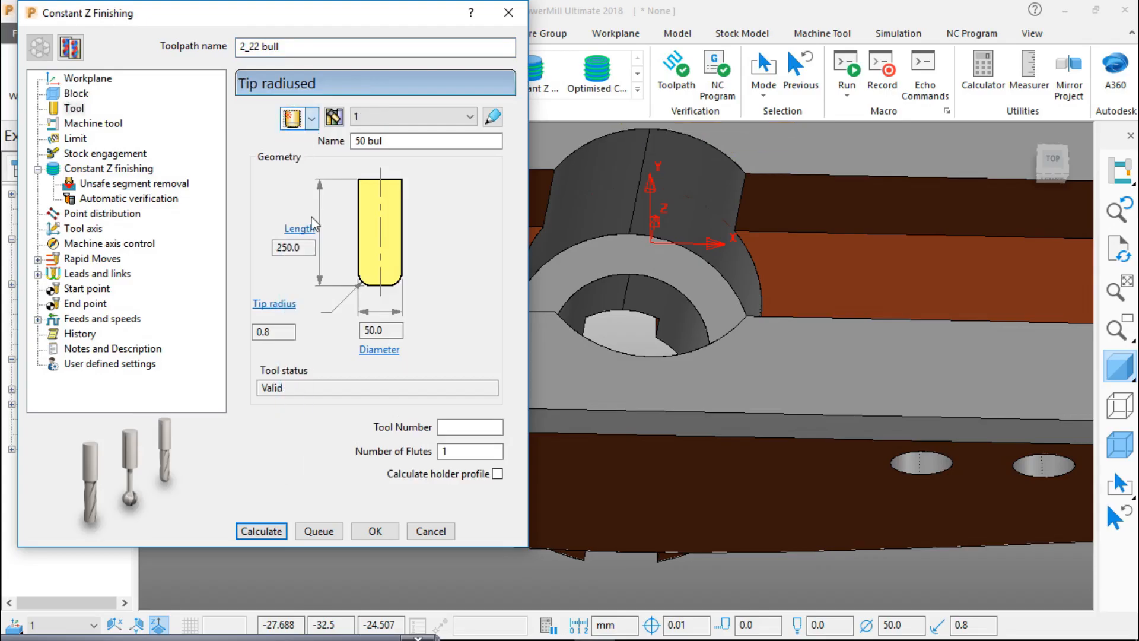
double_click(387, 330)
text(22)
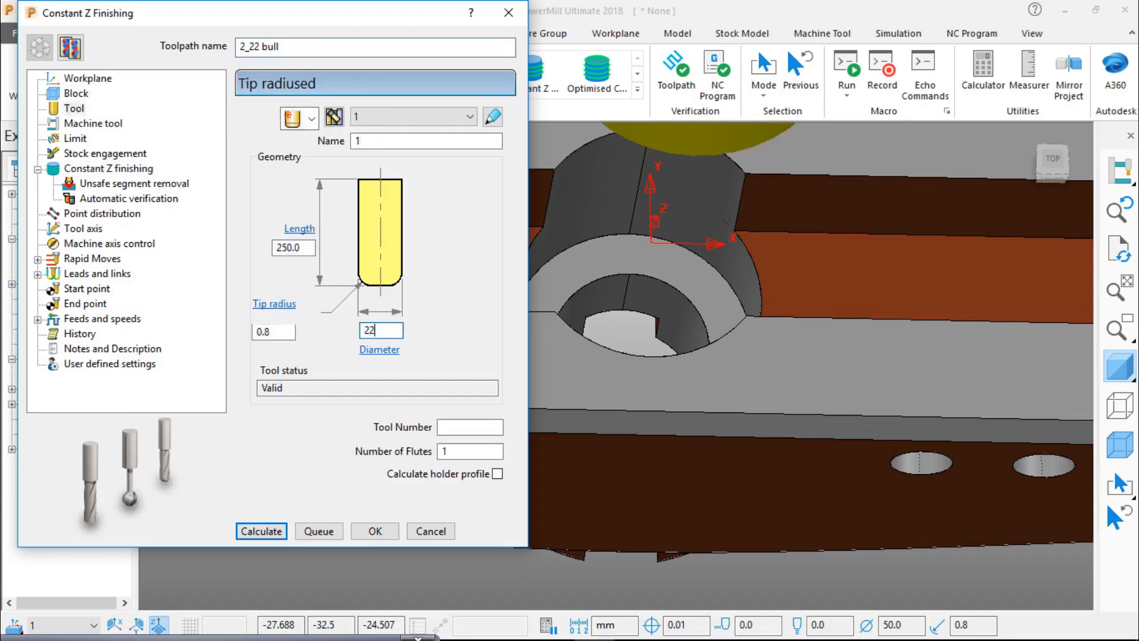
click(270, 332)
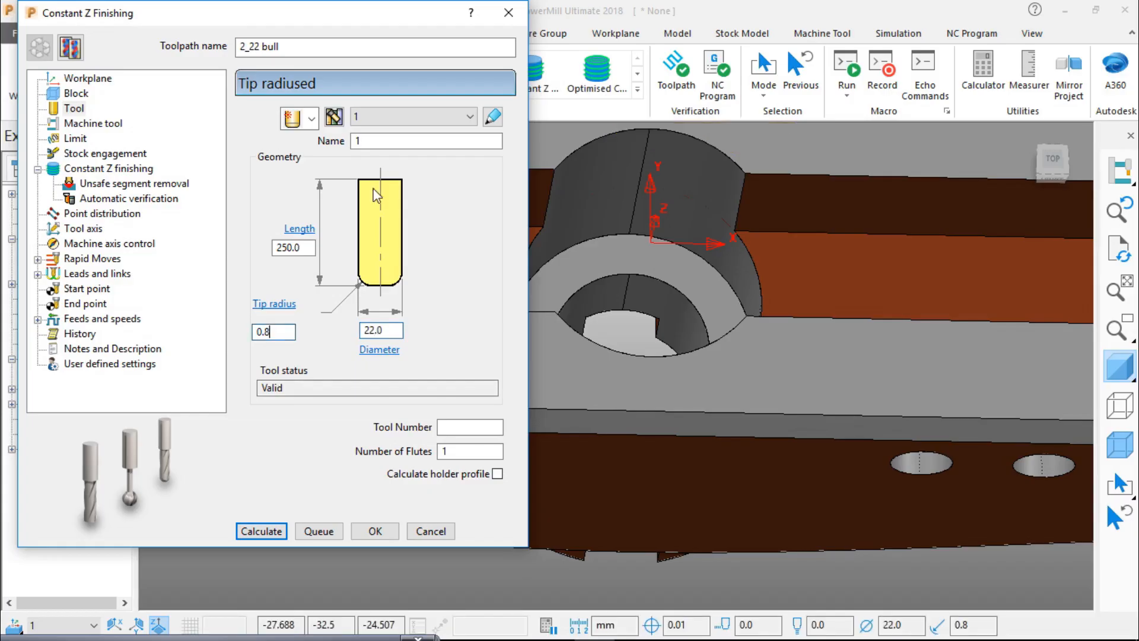
double_click(376, 141)
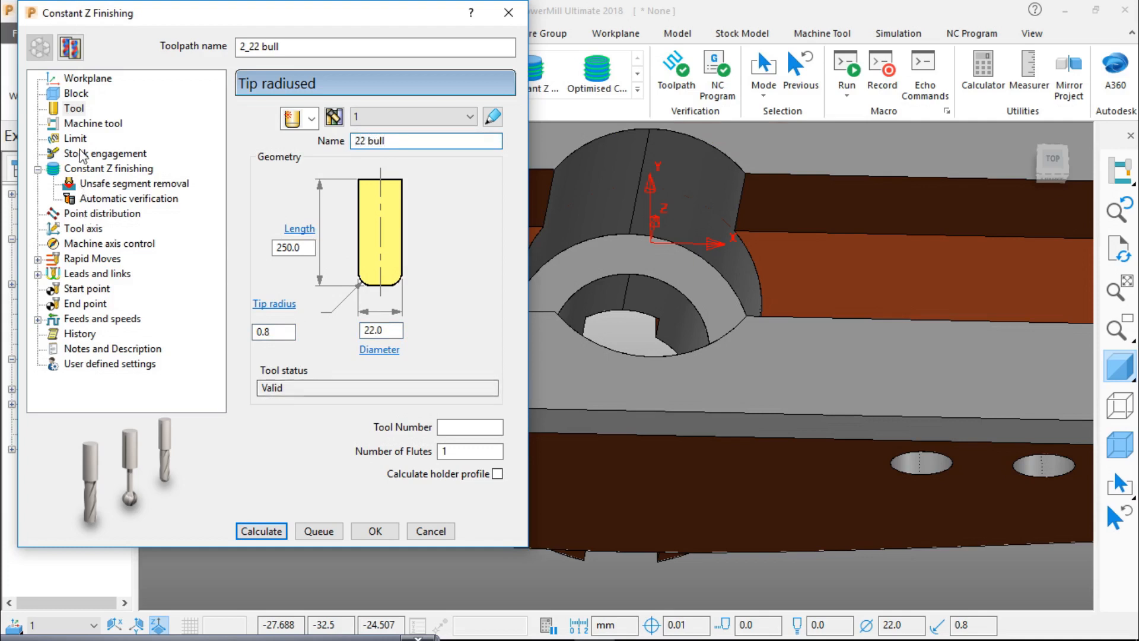
Set the radial thickness to 0.2 and the axial thickness to 0.05, and calculate the Constant Z toolpath.
click(83, 123)
click(81, 138)
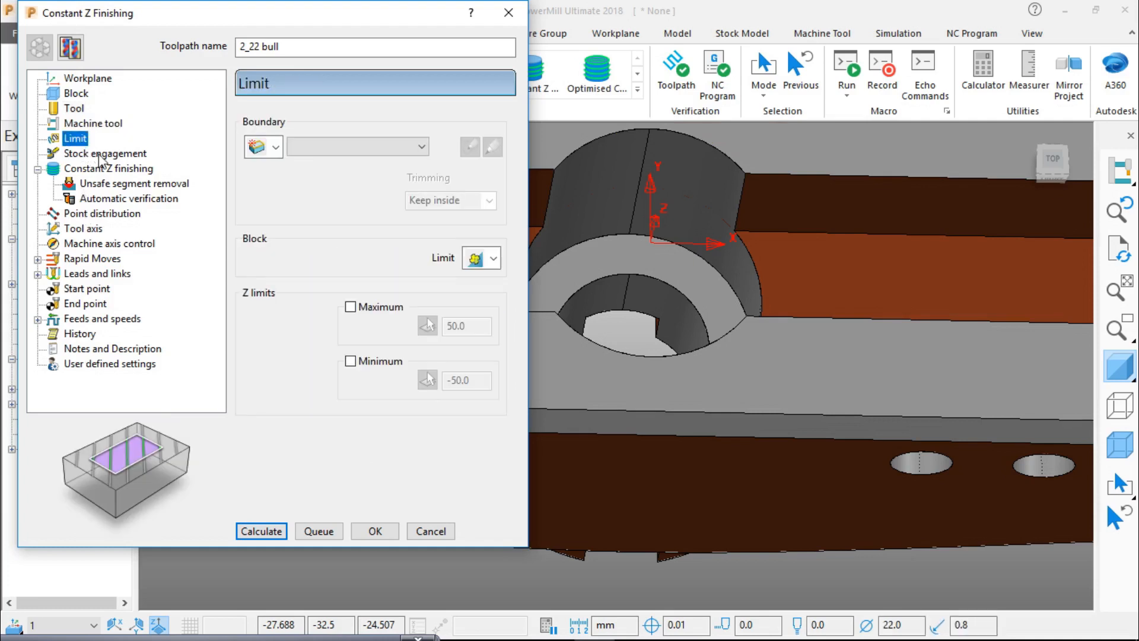
click(101, 154)
click(104, 169)
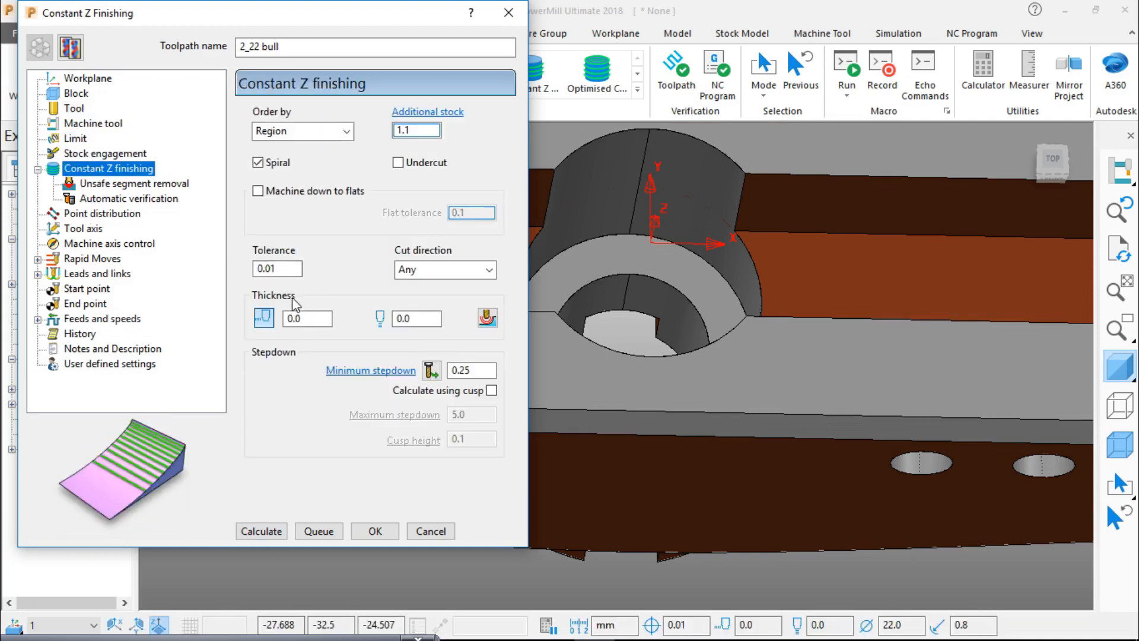
click(318, 319)
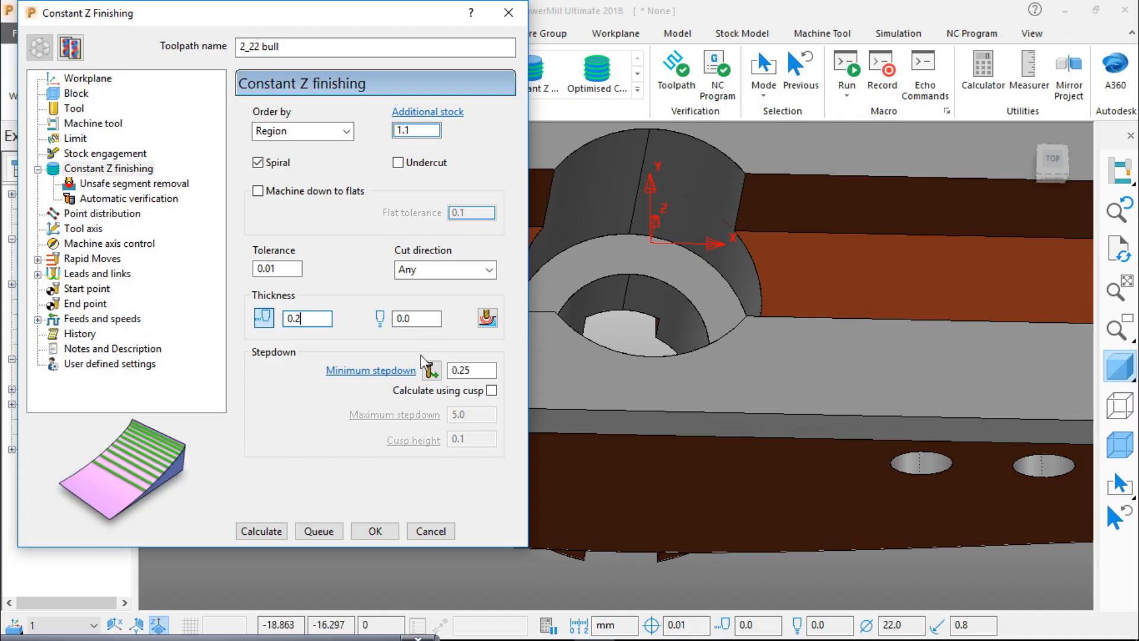
click(423, 319)
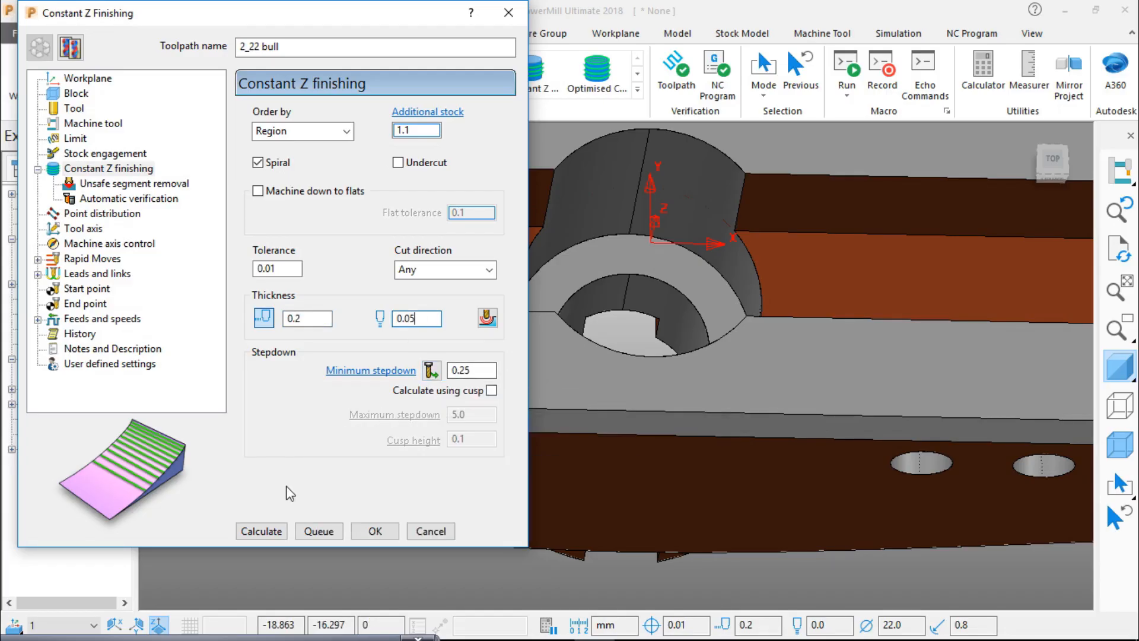
click(263, 532)
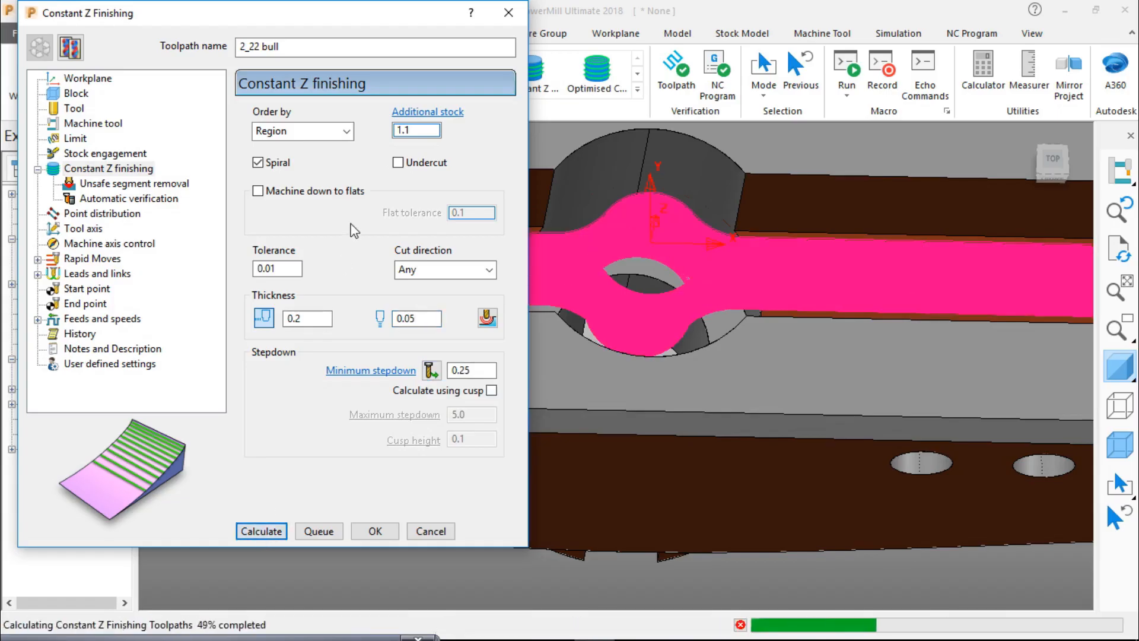
Move the strategy dialog aside and delete the small circular segment inside the central bore from toolpath 2_22 bull.
click(1051, 161)
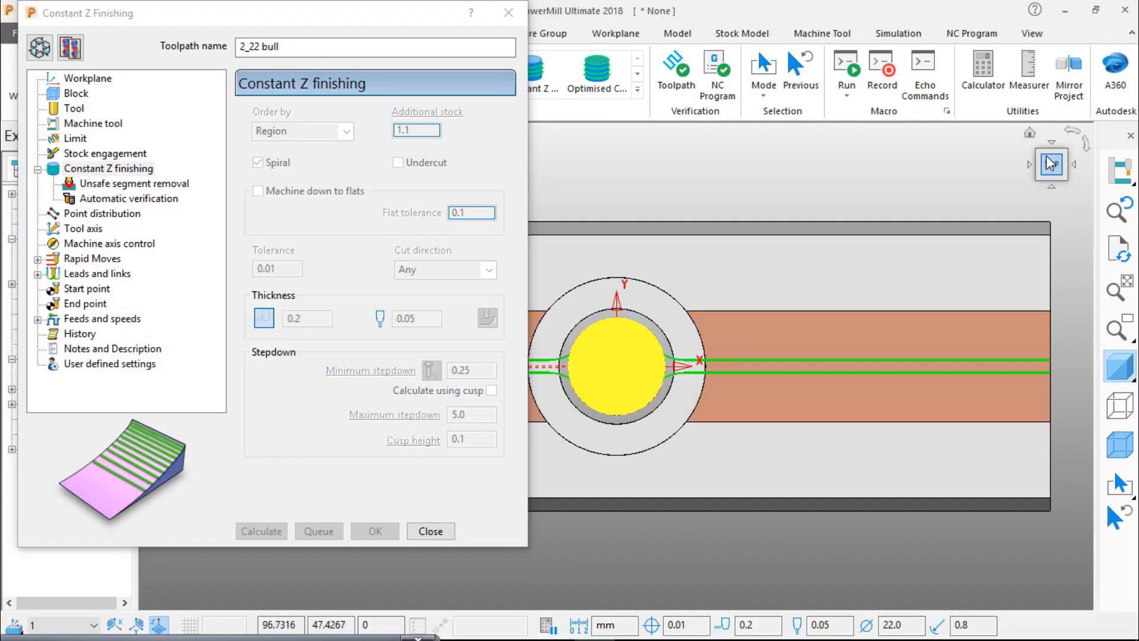
middle_drag(1059, 373, 1073, 354)
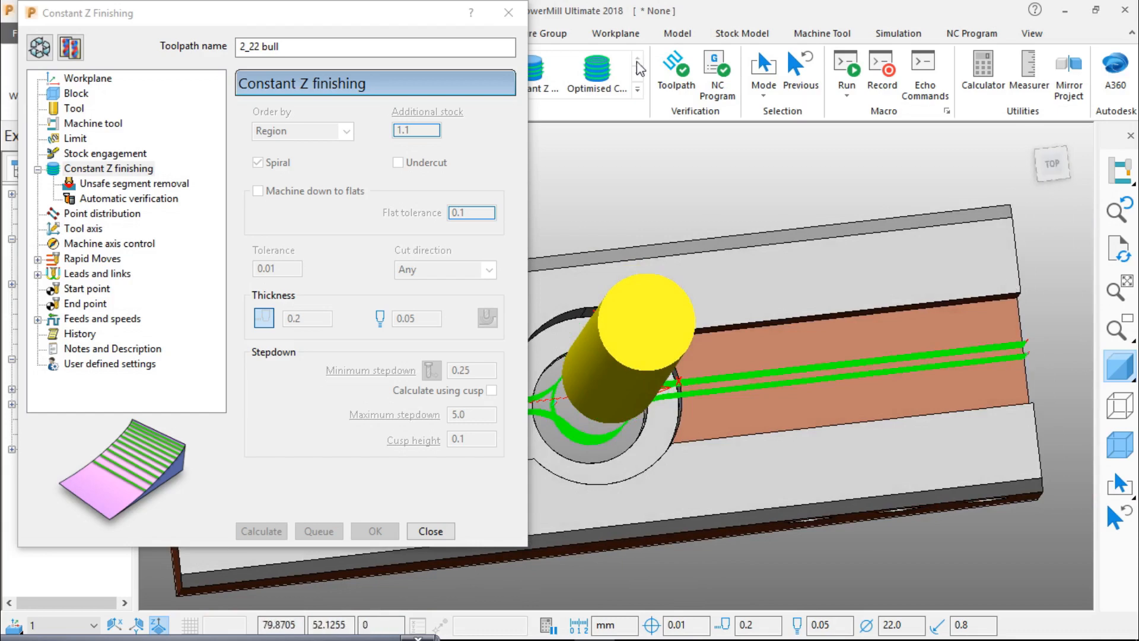
drag(384, 19, 219, 579)
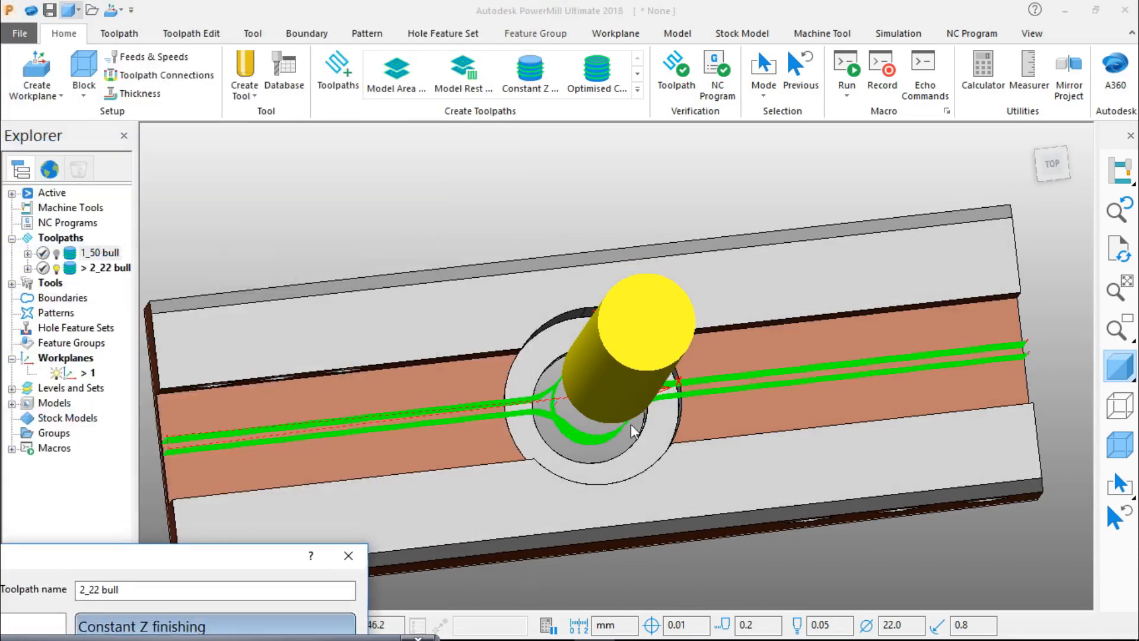
click(1051, 169)
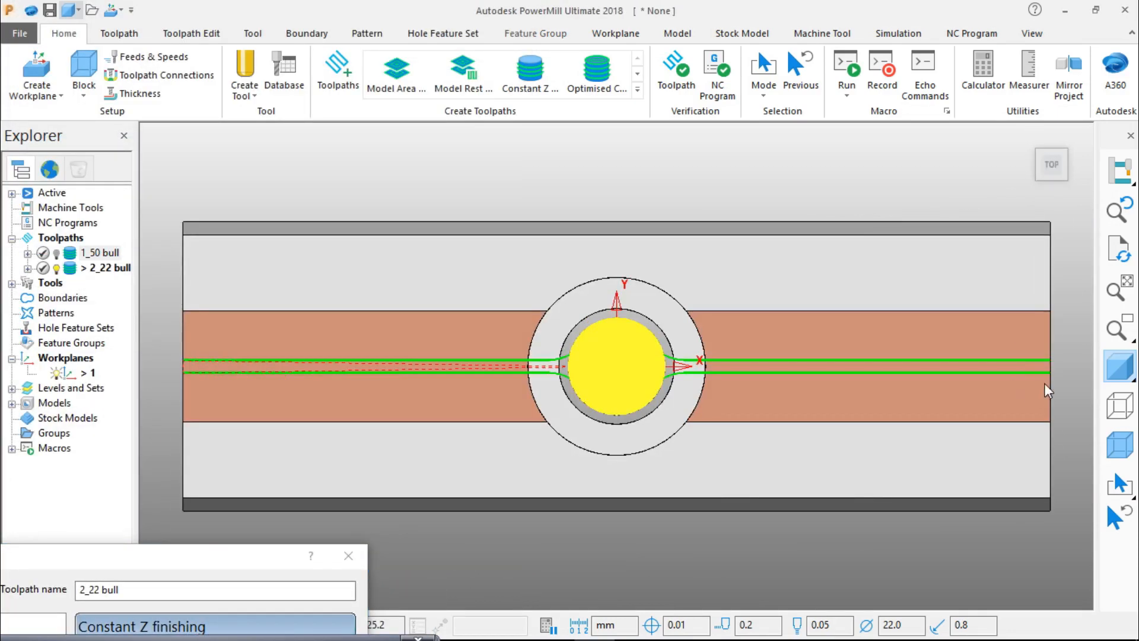
middle_drag(433, 421, 536, 400)
scroll(504, 402, down, 4)
scroll(501, 406, up, 2)
scroll(501, 407, up, 6)
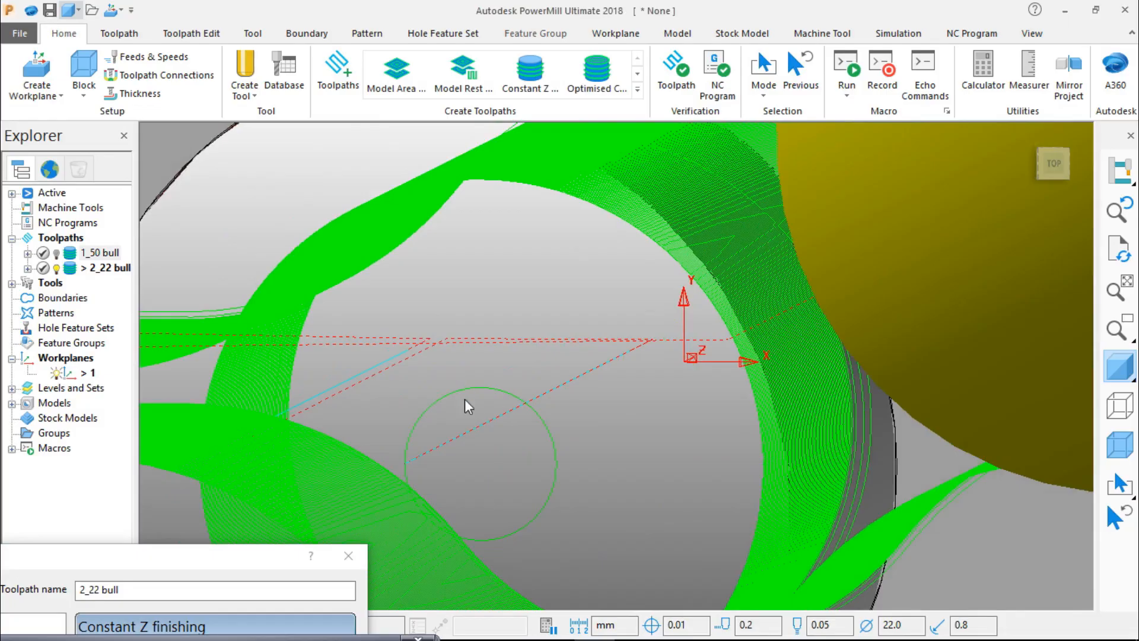
right_click(465, 390)
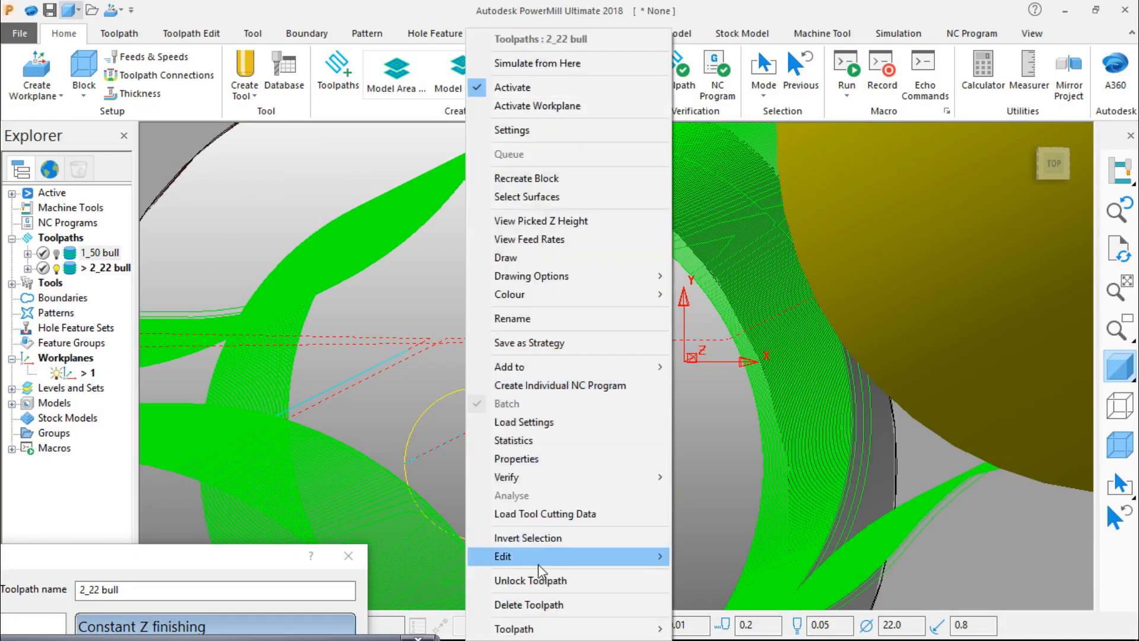
mouse_move(538, 562)
click(759, 628)
scroll(697, 449, down, 6)
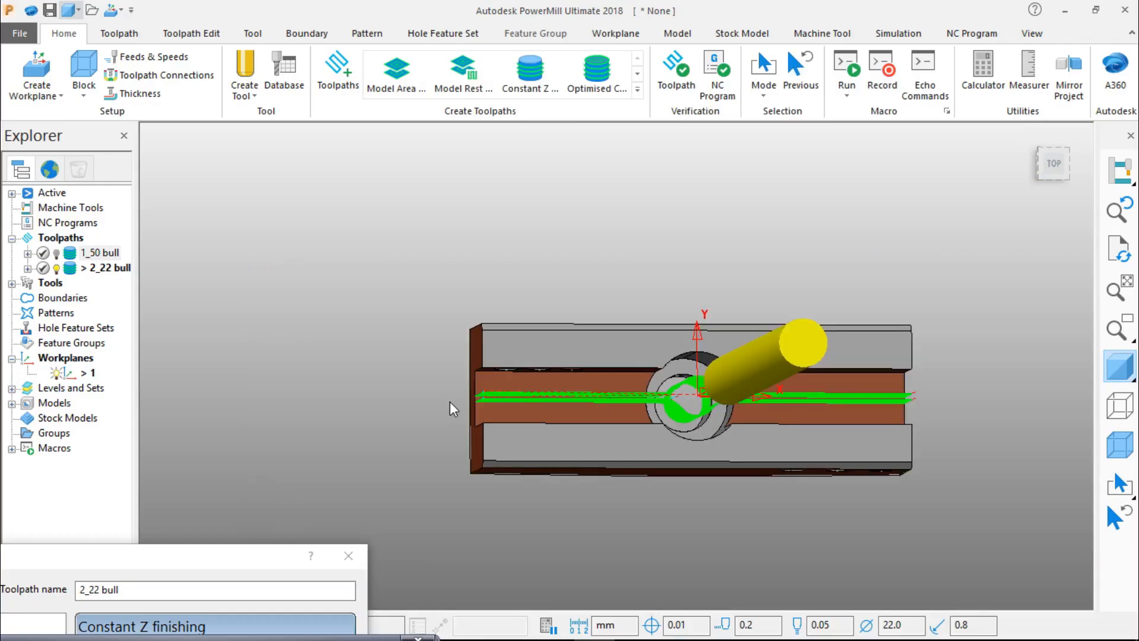
Set the first-choice lead in of the toolpath connections to Extended move with a length of 15.
click(1052, 163)
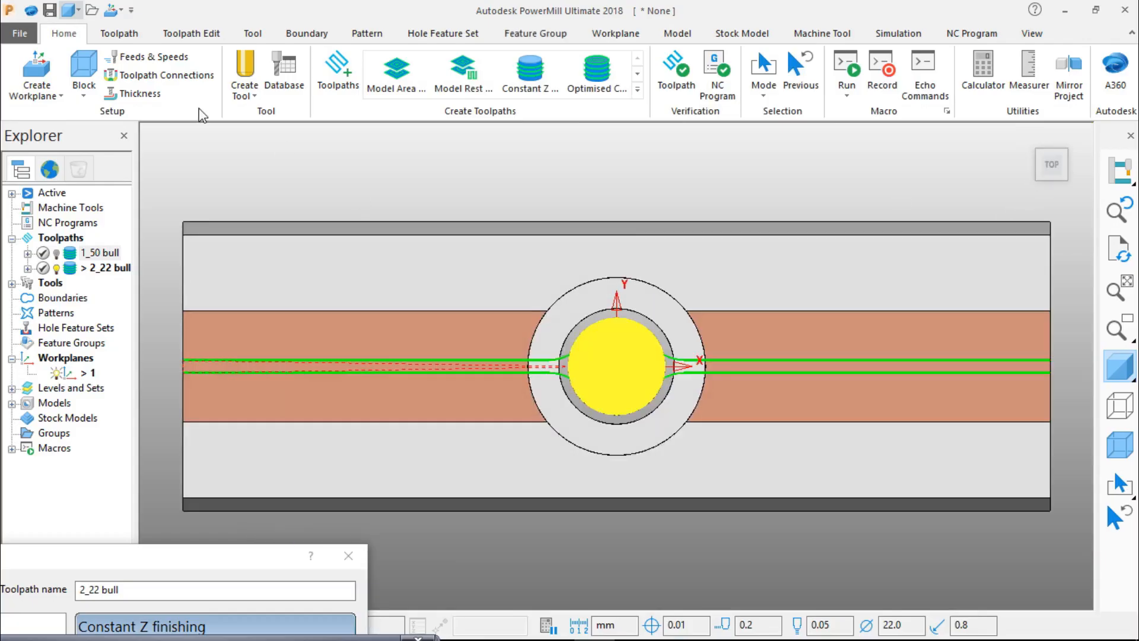
click(144, 76)
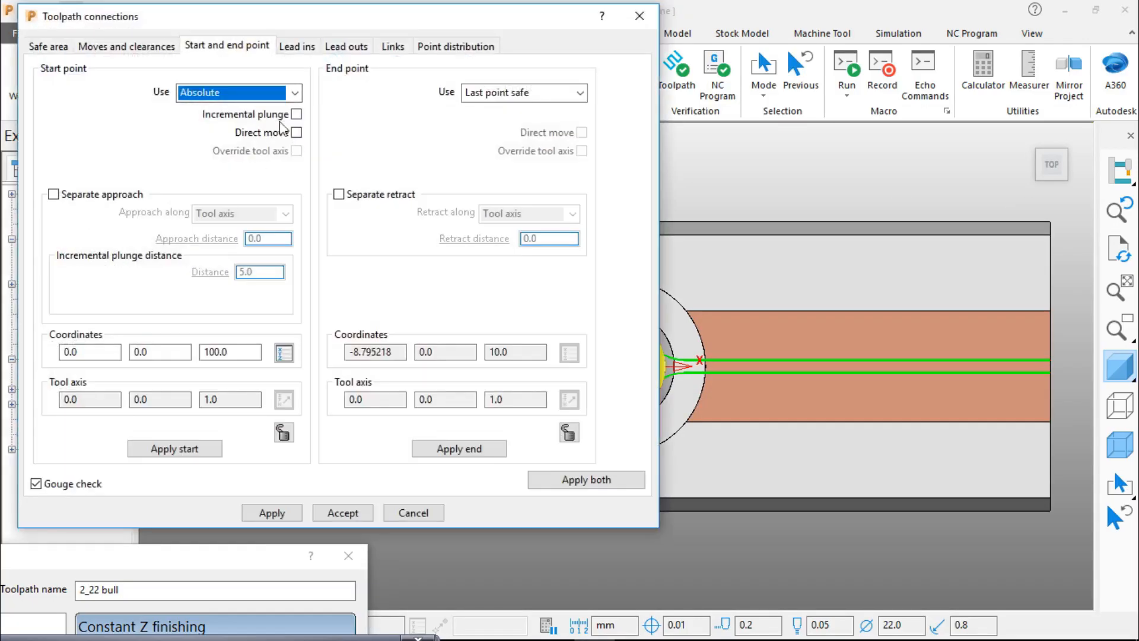
click(296, 46)
click(206, 99)
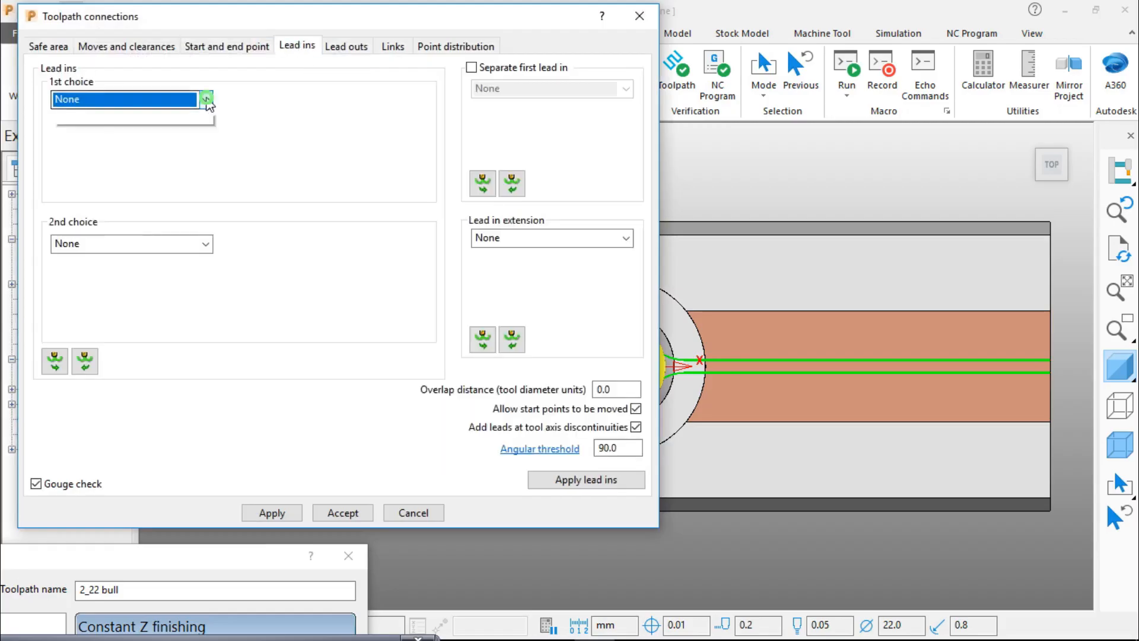
click(105, 200)
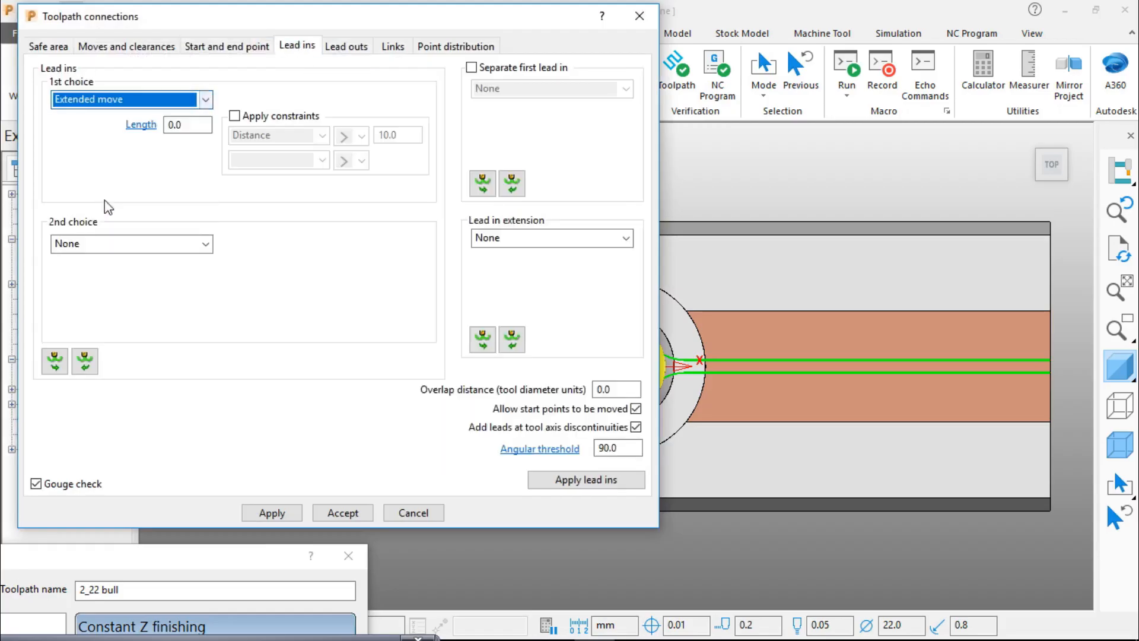
click(170, 125)
click(168, 125)
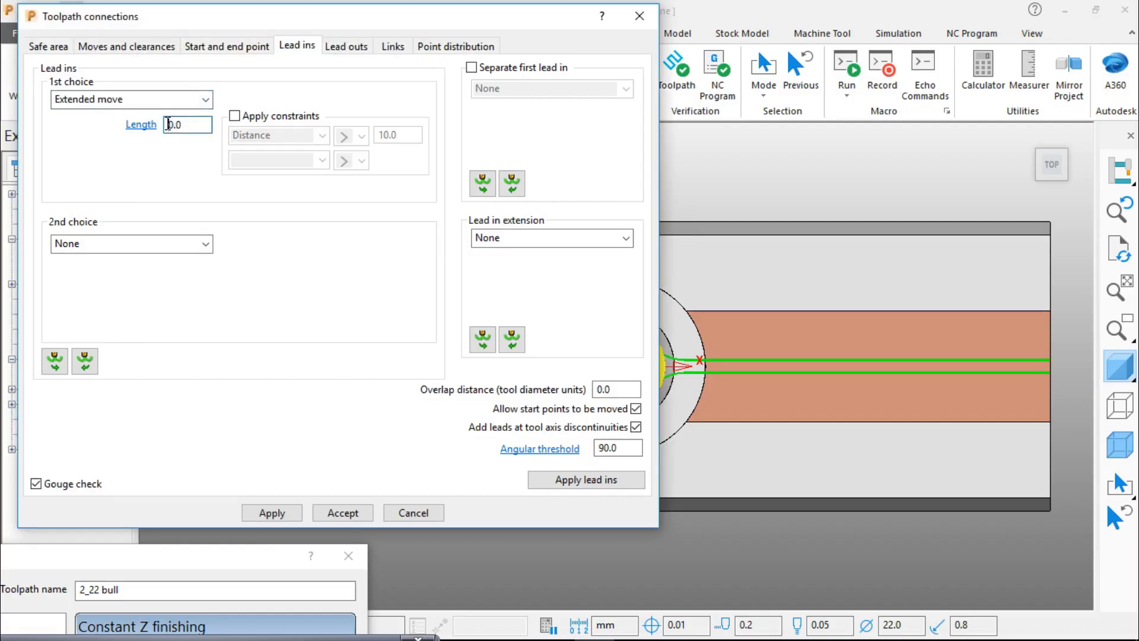
double_click(176, 129)
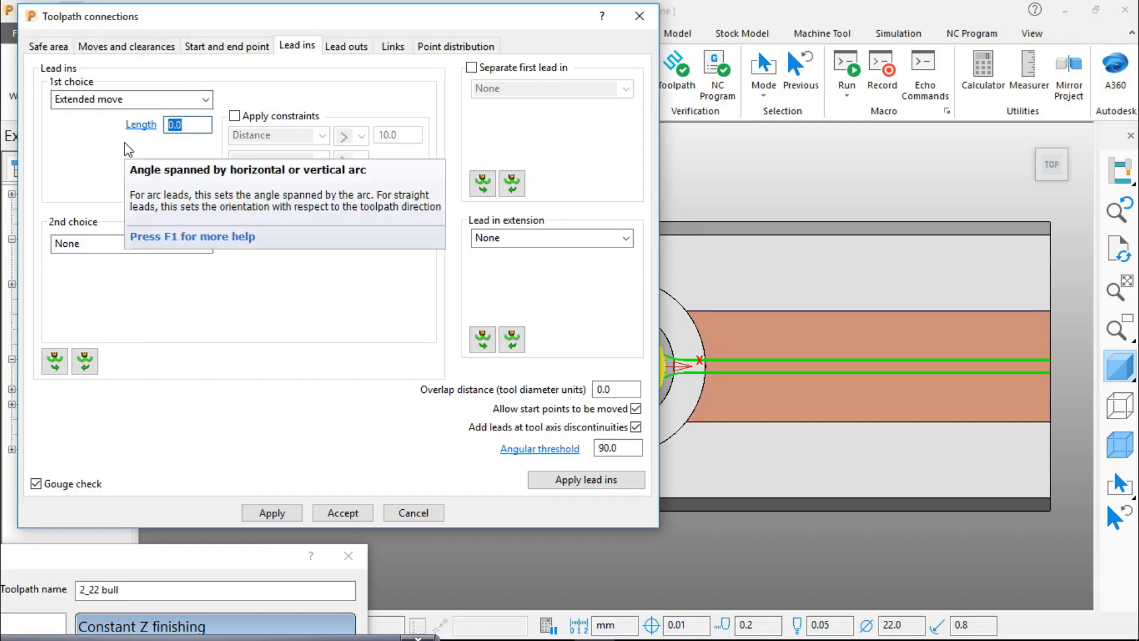
text(15)
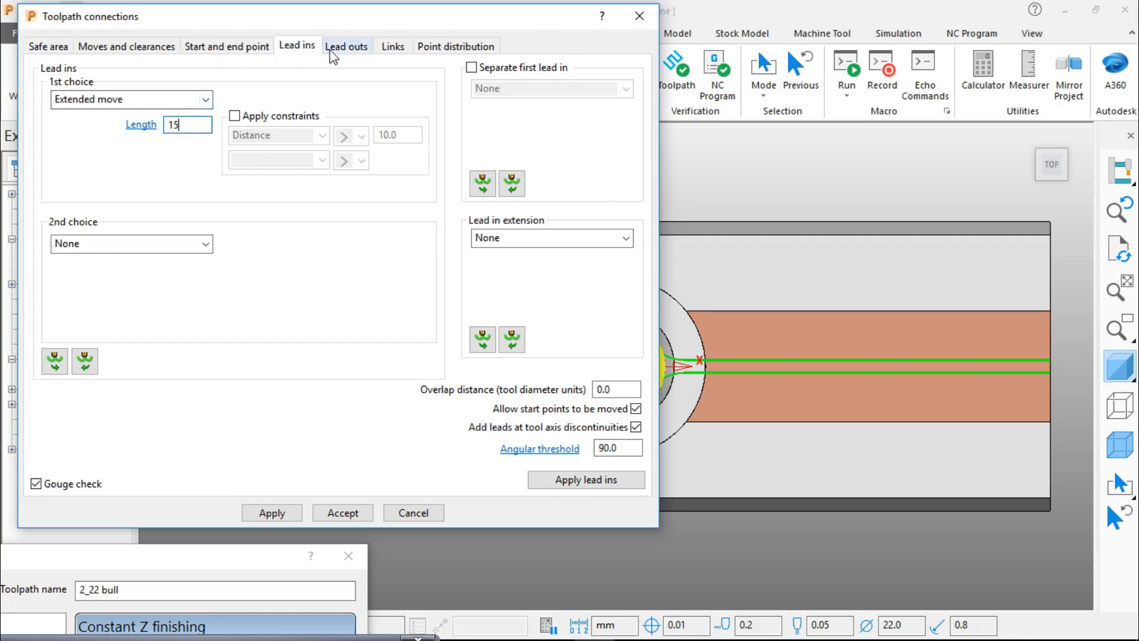
Set the first-choice lead out to Extended move with a length of 15, then apply and accept the toolpath connections.
click(367, 51)
click(205, 99)
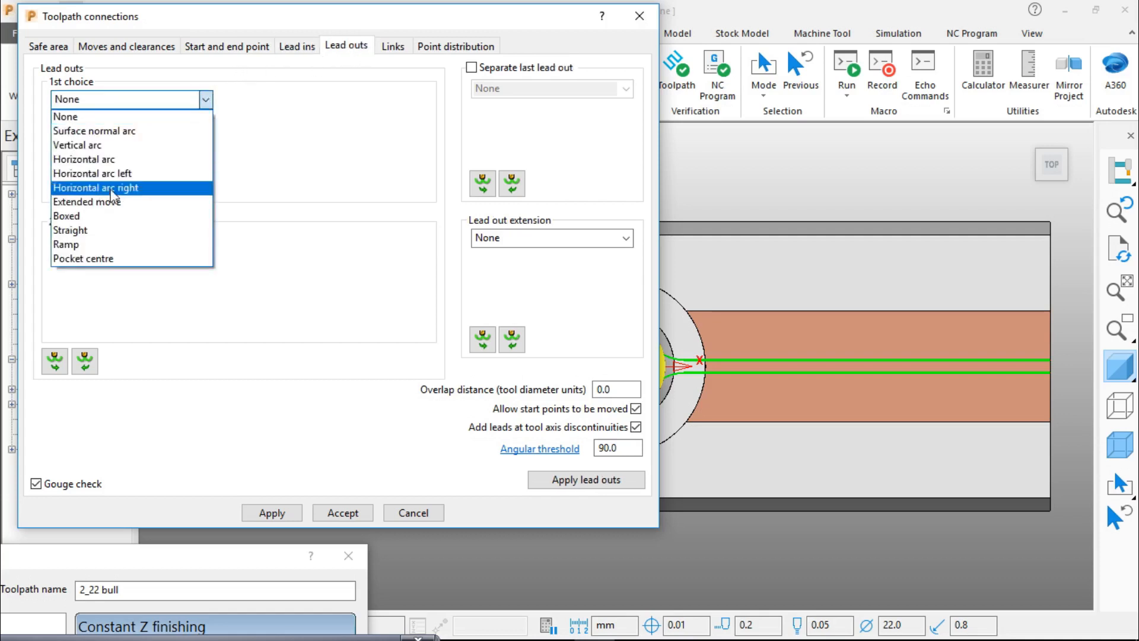
click(94, 202)
key(Tab)
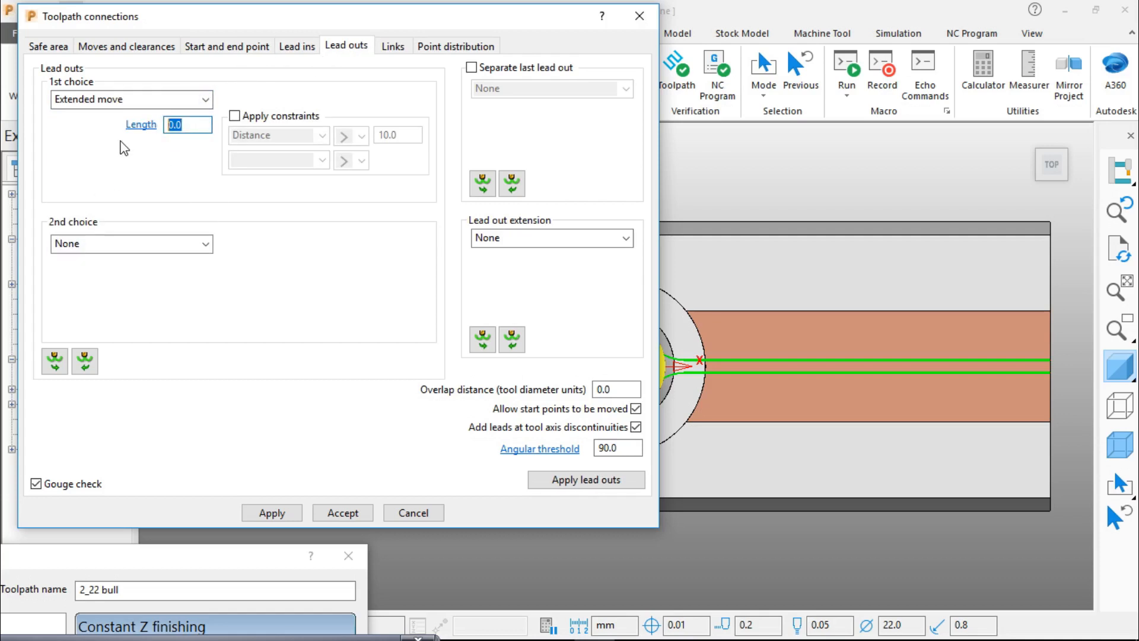
text(15)
click(272, 512)
click(341, 514)
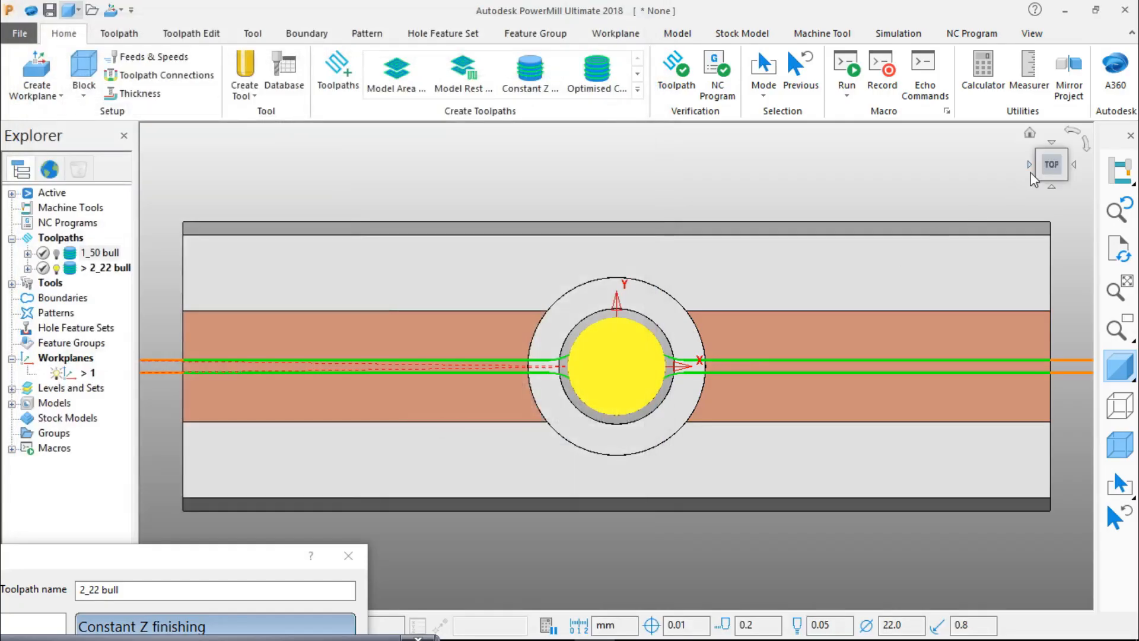
Examine the 2_22 bull toolpath and its extended lead moves along the slot and around the boss.
click(1051, 165)
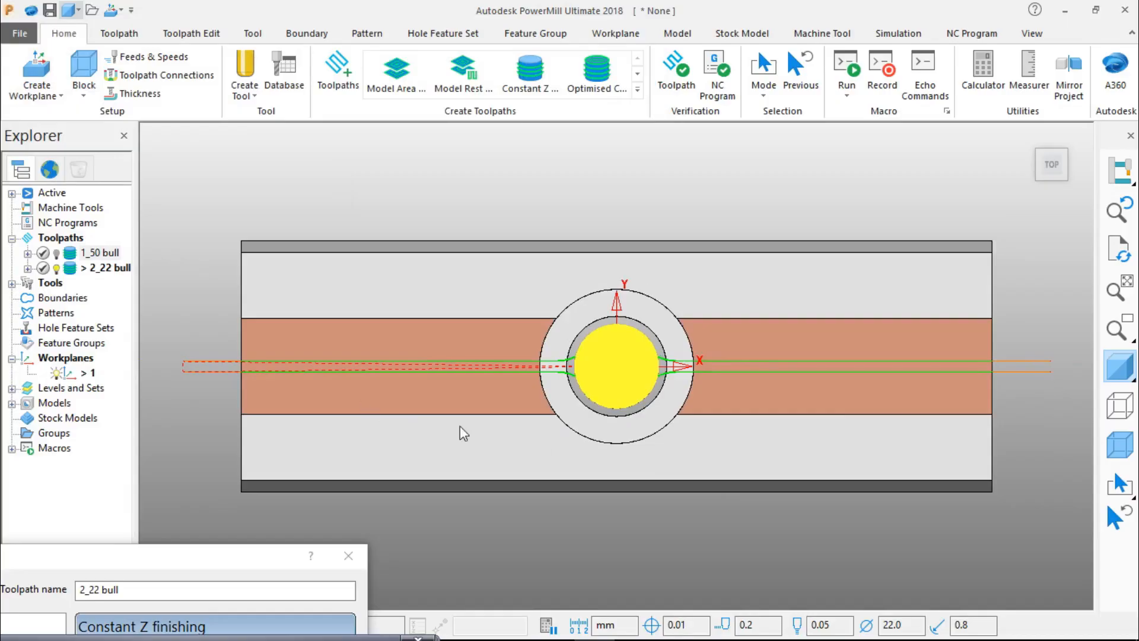
middle_drag(663, 395, 826, 346)
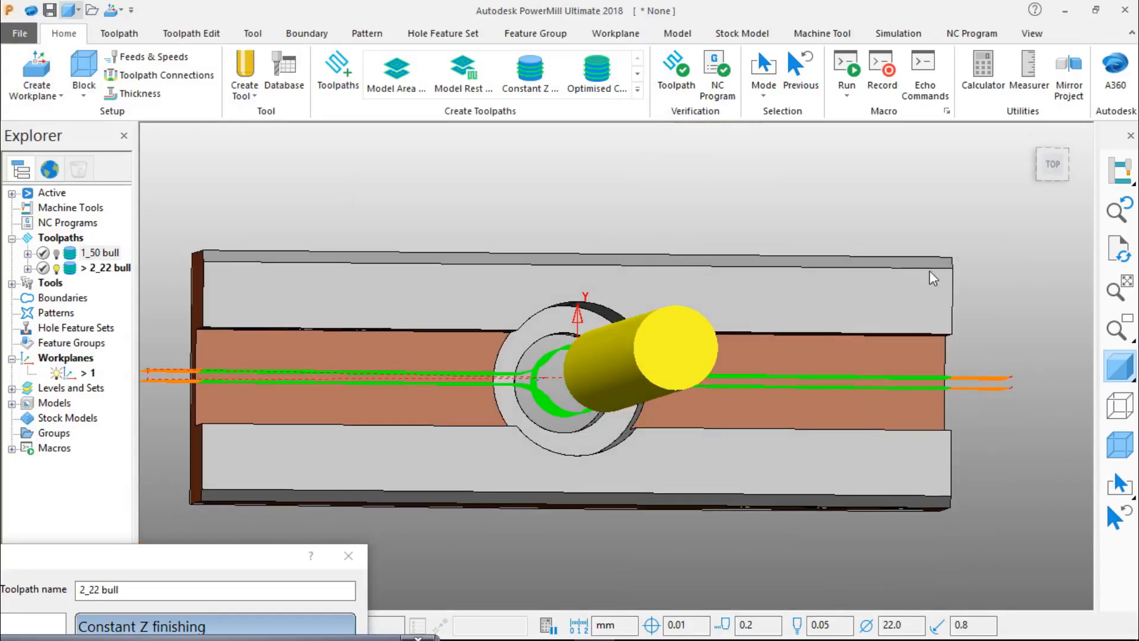
middle_drag(384, 468, 499, 370)
scroll(436, 439, down, 6)
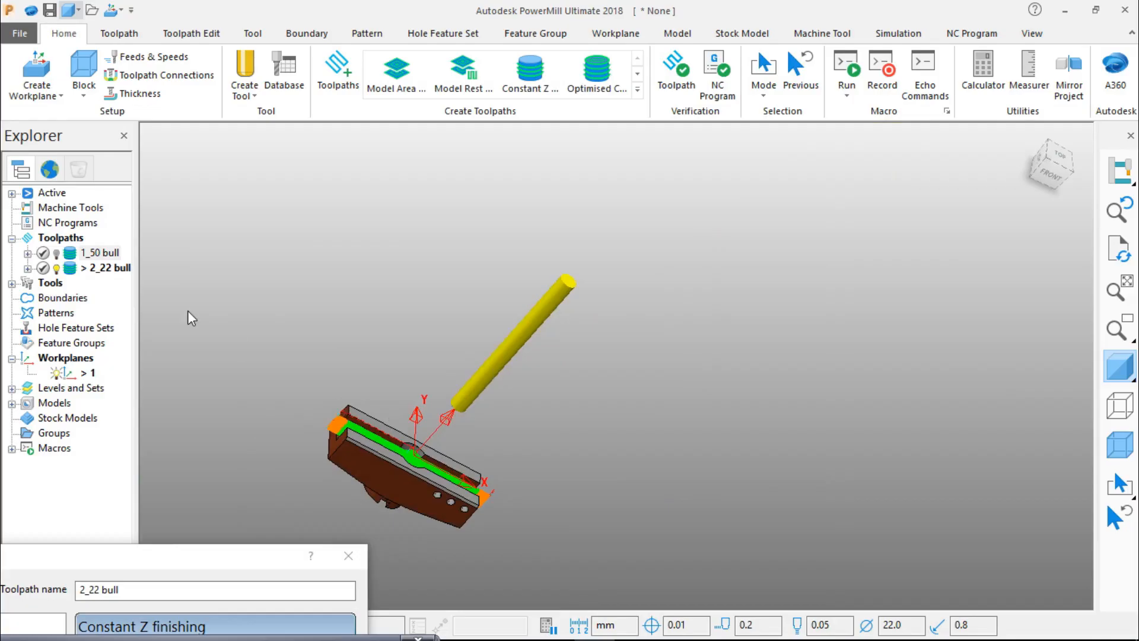
scroll(329, 463, up, 8)
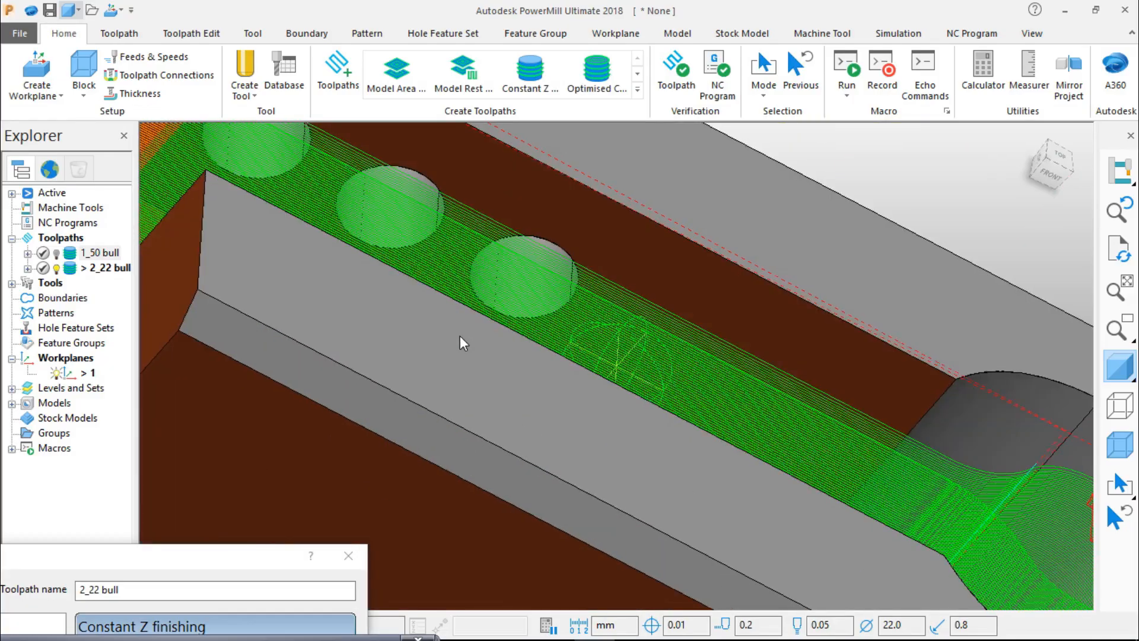
middle_drag(460, 336, 385, 363)
scroll(364, 340, up, 5)
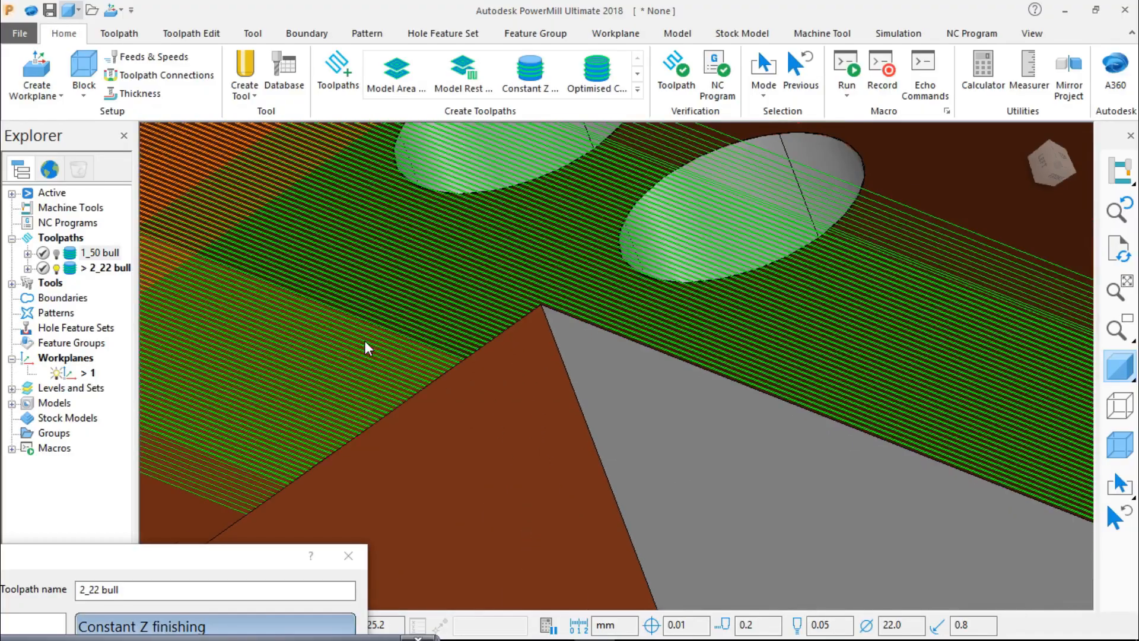
scroll(366, 340, down, 10)
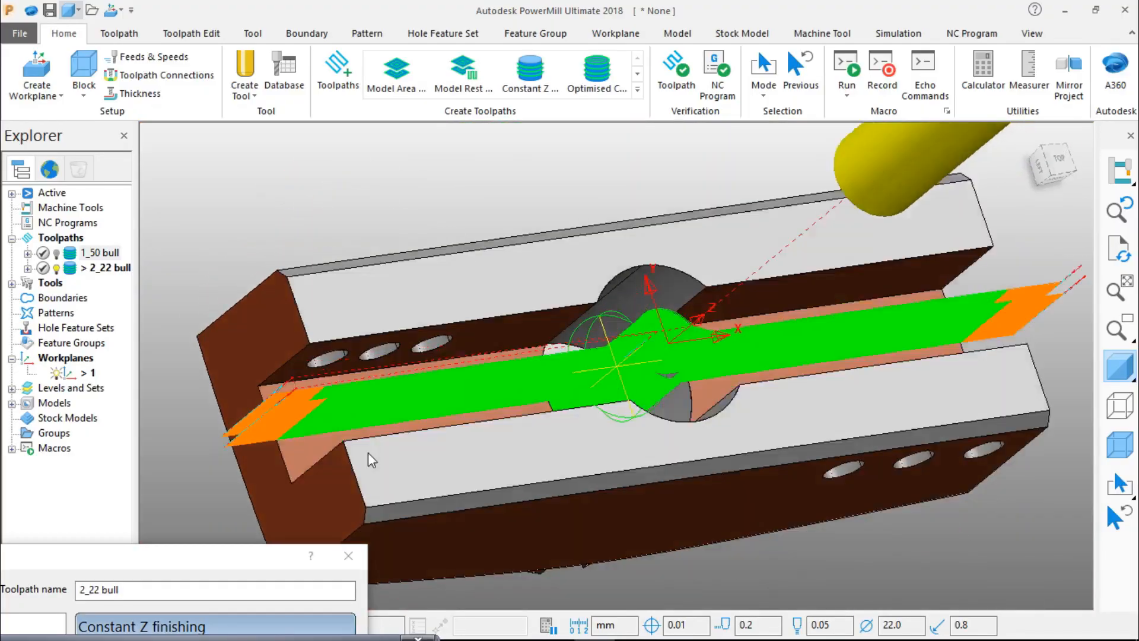
middle_drag(368, 453, 304, 450)
click(1056, 160)
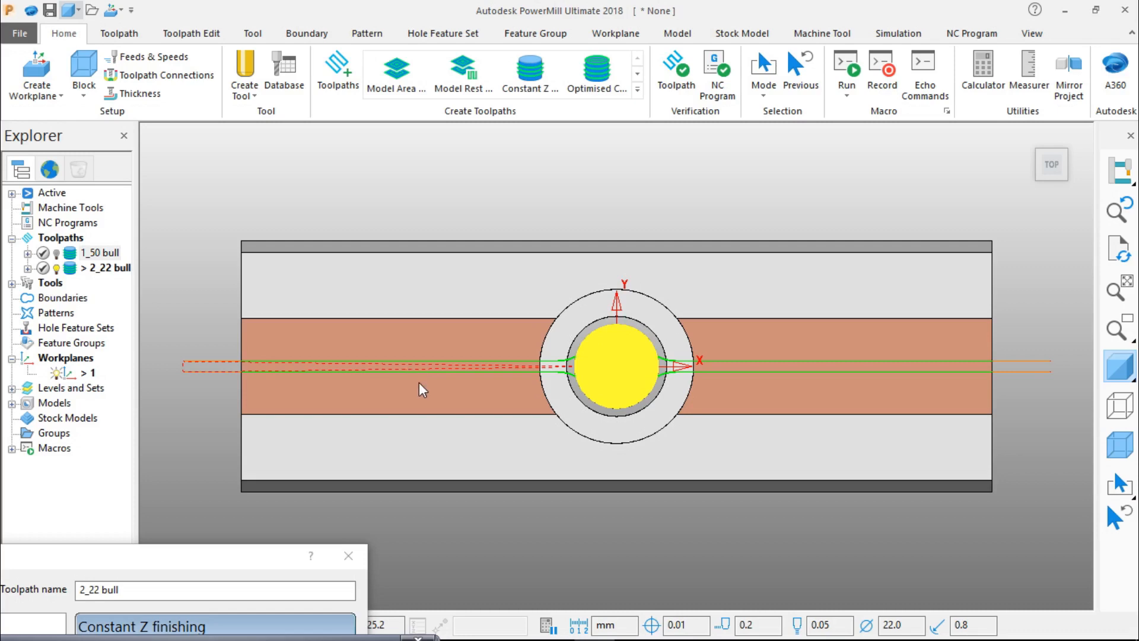
Open the strategy settings of the 2_22 bull toolpath.
middle_drag(656, 421, 695, 380)
scroll(691, 384, down, 4)
middle_drag(444, 470, 624, 514)
scroll(623, 513, up, 3)
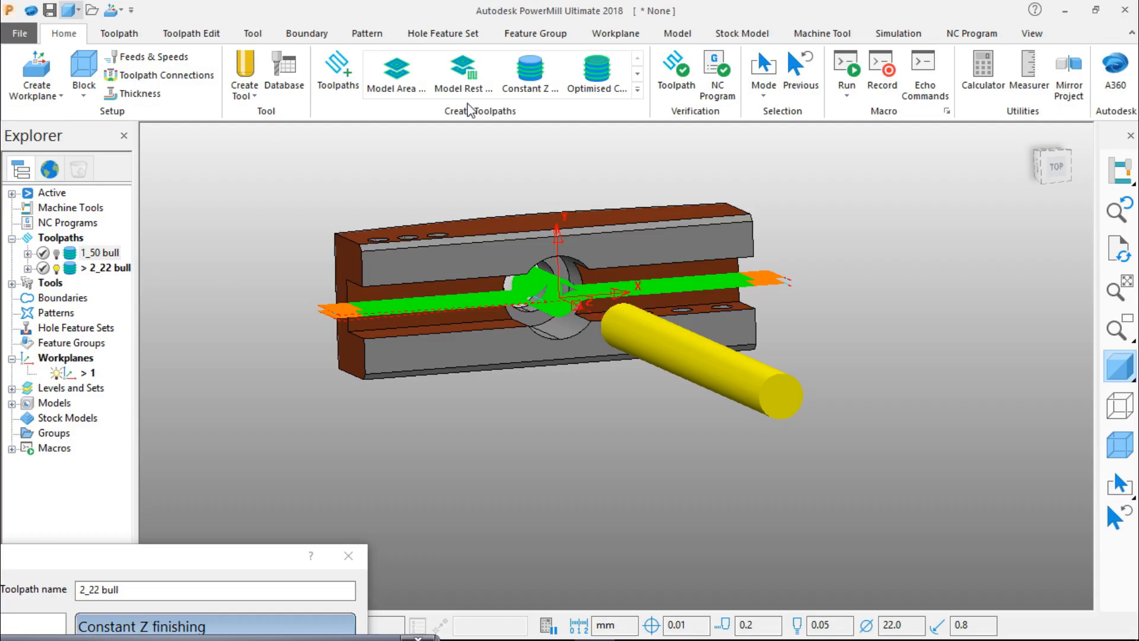
right_click(98, 269)
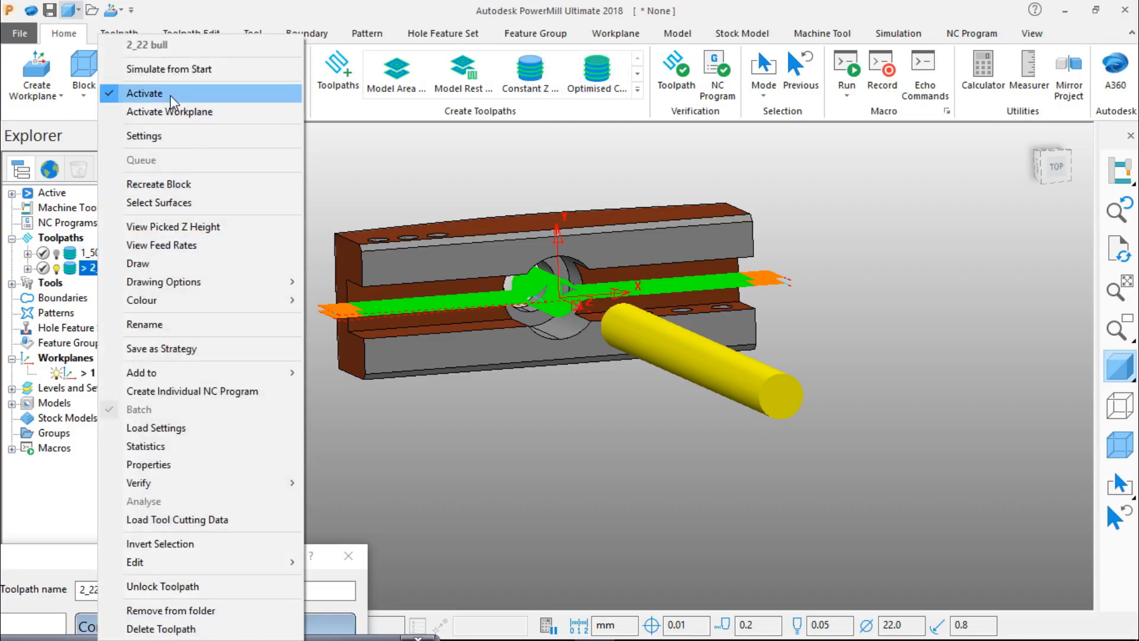
click(163, 131)
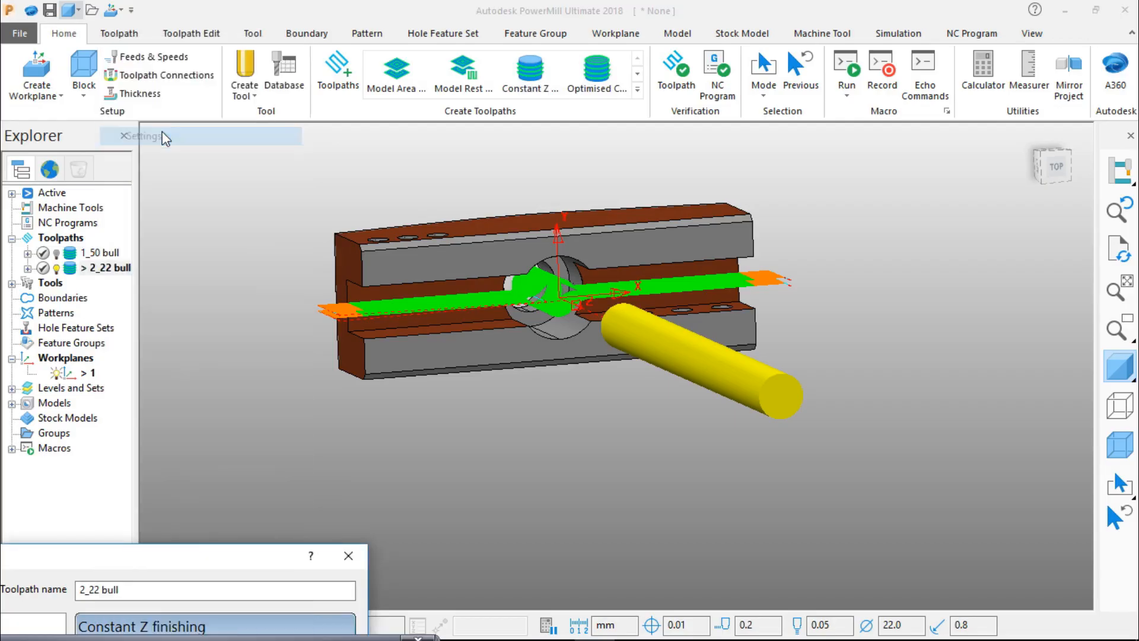
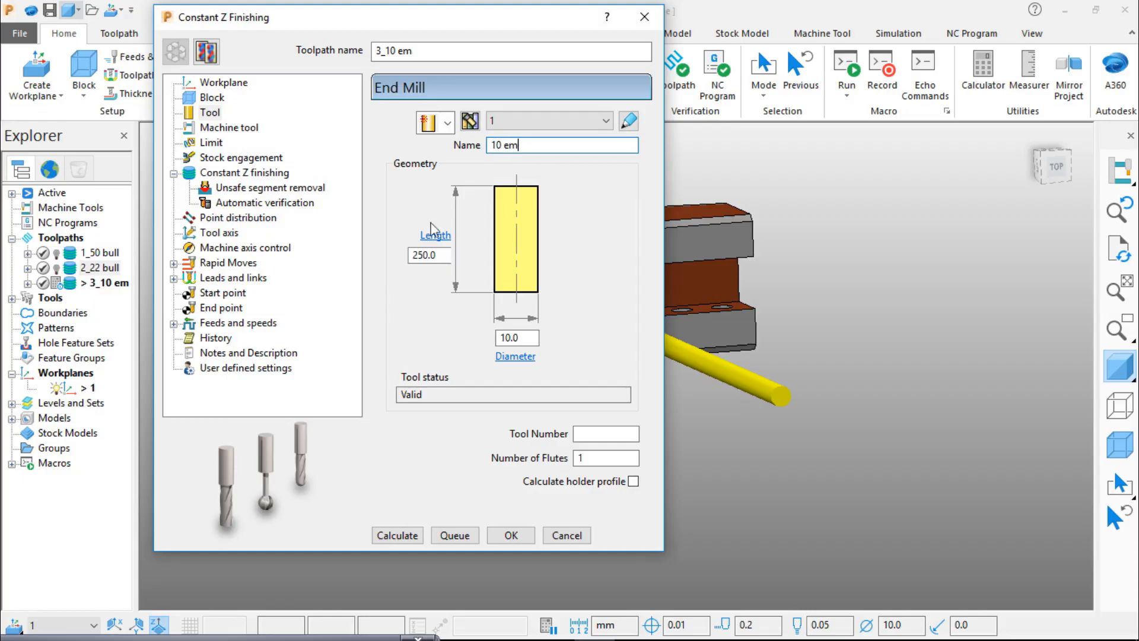
Set the radial thickness of the 3_10 em Constant Z finishing toolpath to -0.05.
click(227, 128)
click(212, 143)
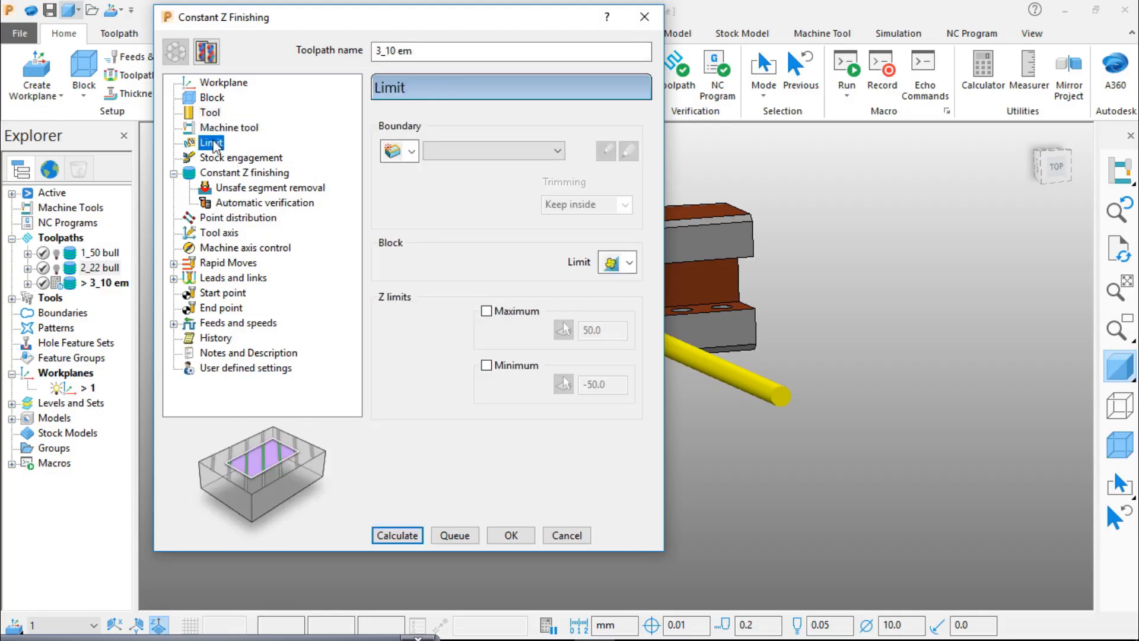
click(224, 157)
click(234, 172)
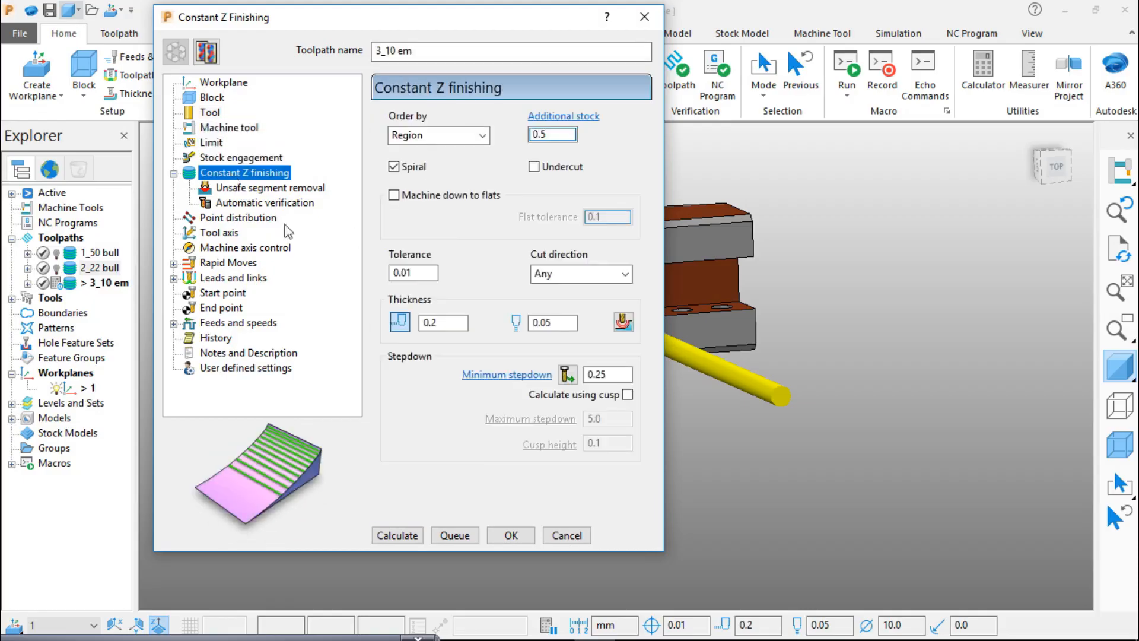
click(462, 323)
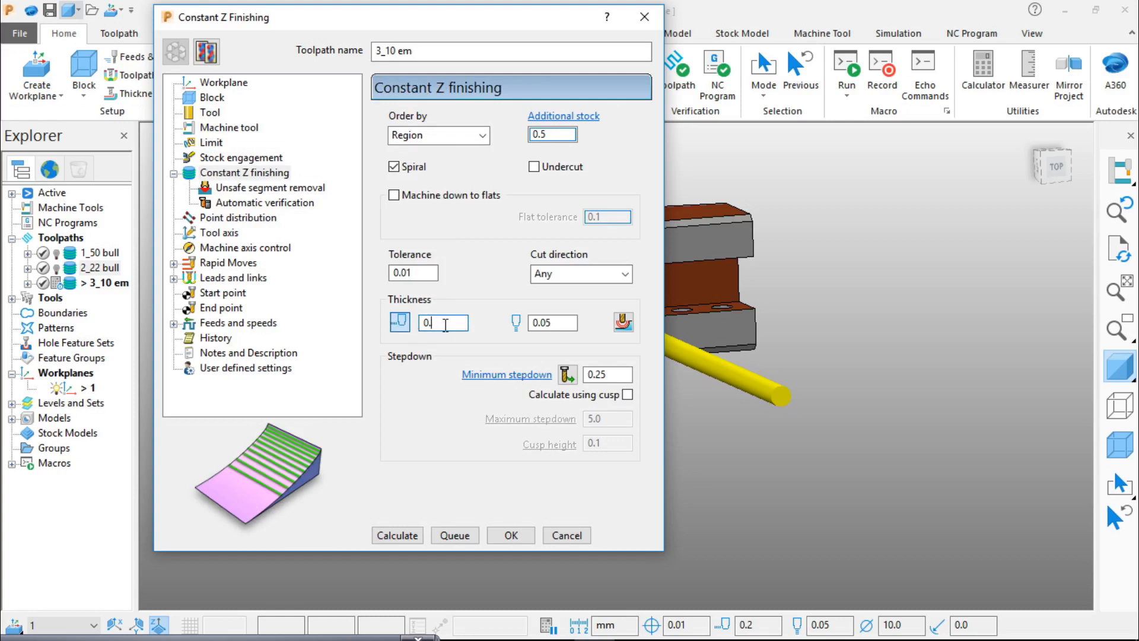
drag(436, 322, 396, 331)
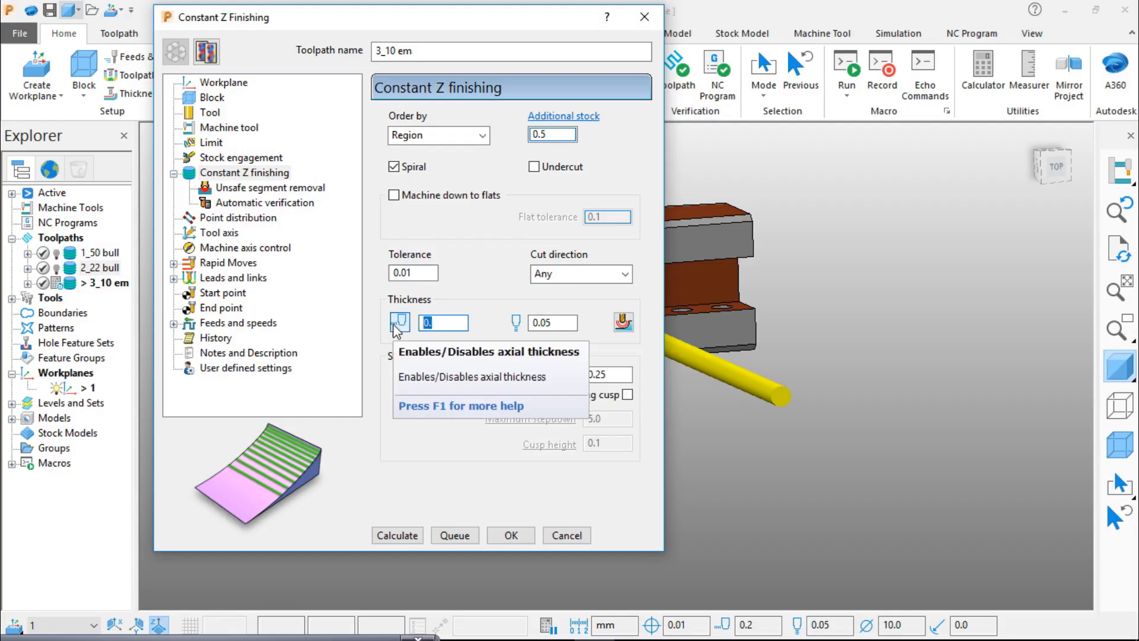
text(-.05)
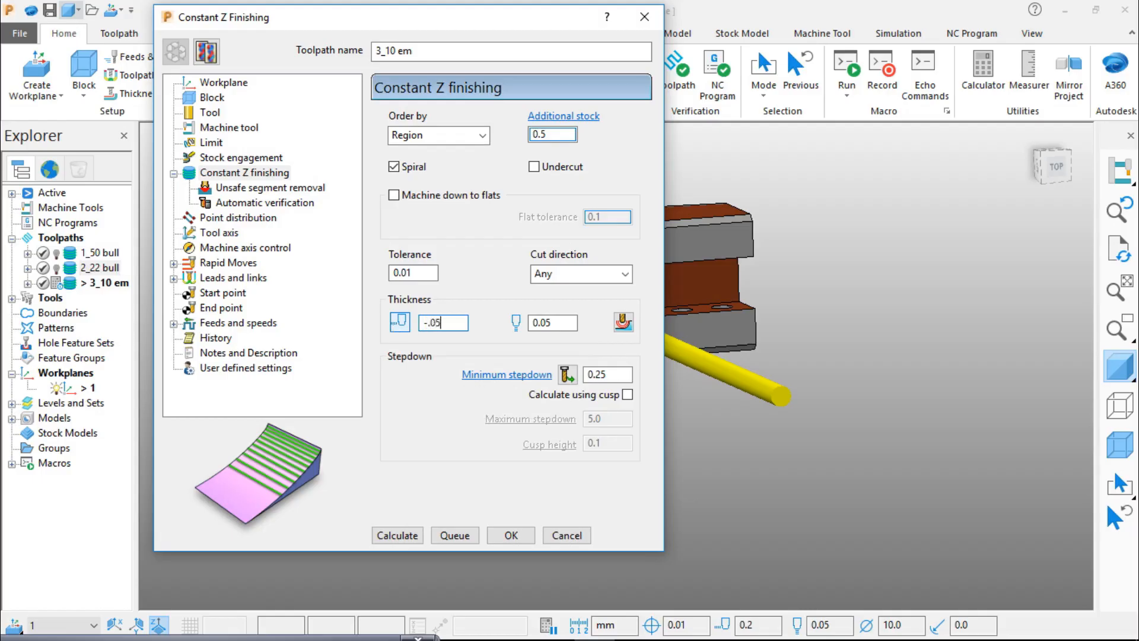
click(400, 321)
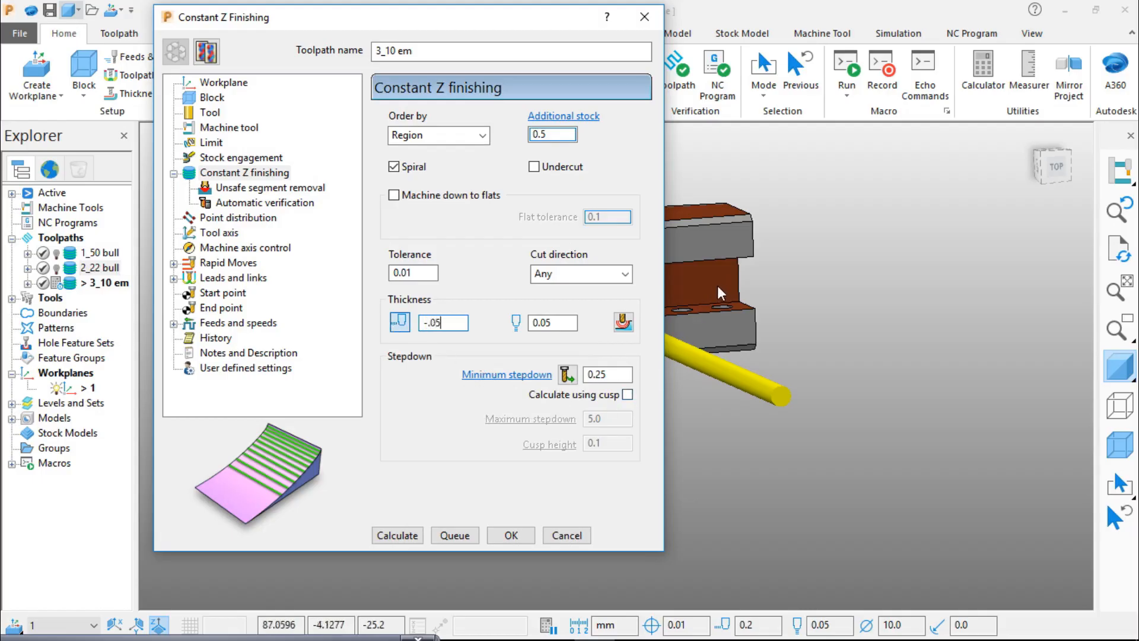
Set the axial thickness of the 3_10 em toolpath to 0, calculate the toolpath and close its strategy dialog.
middle_drag(710, 284, 736, 486)
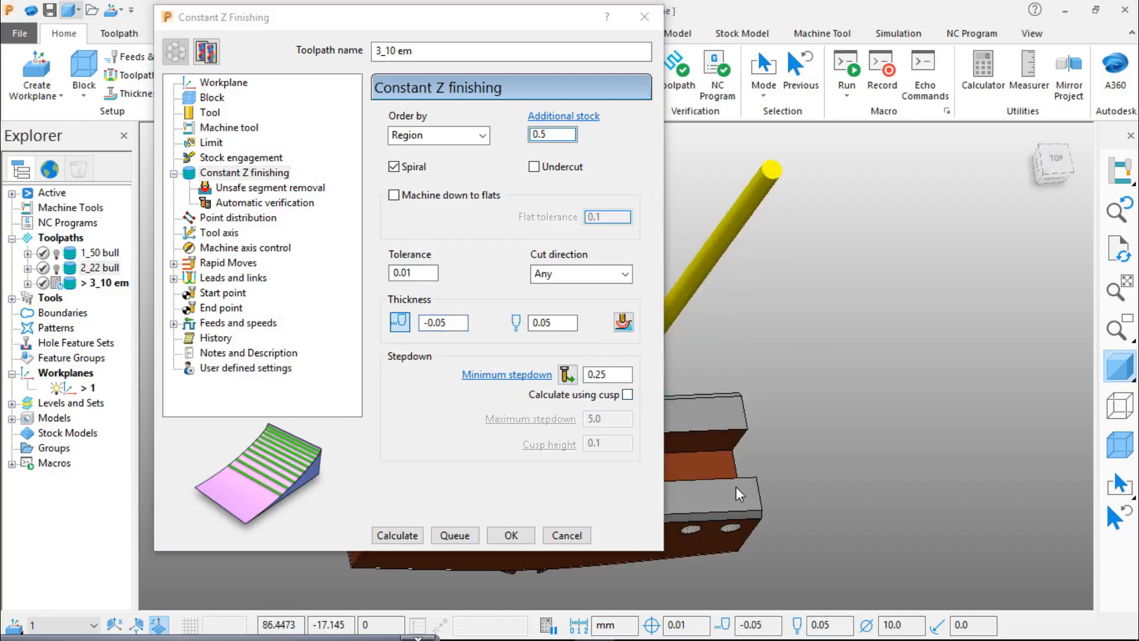
scroll(733, 475, up, 4)
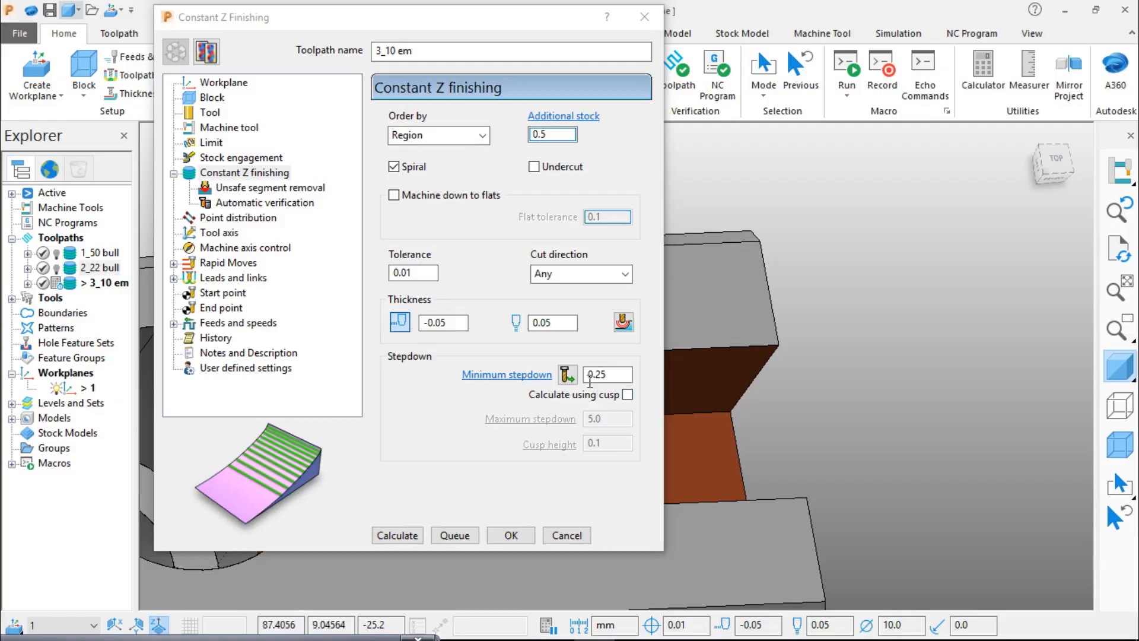
scroll(696, 431, up, 1)
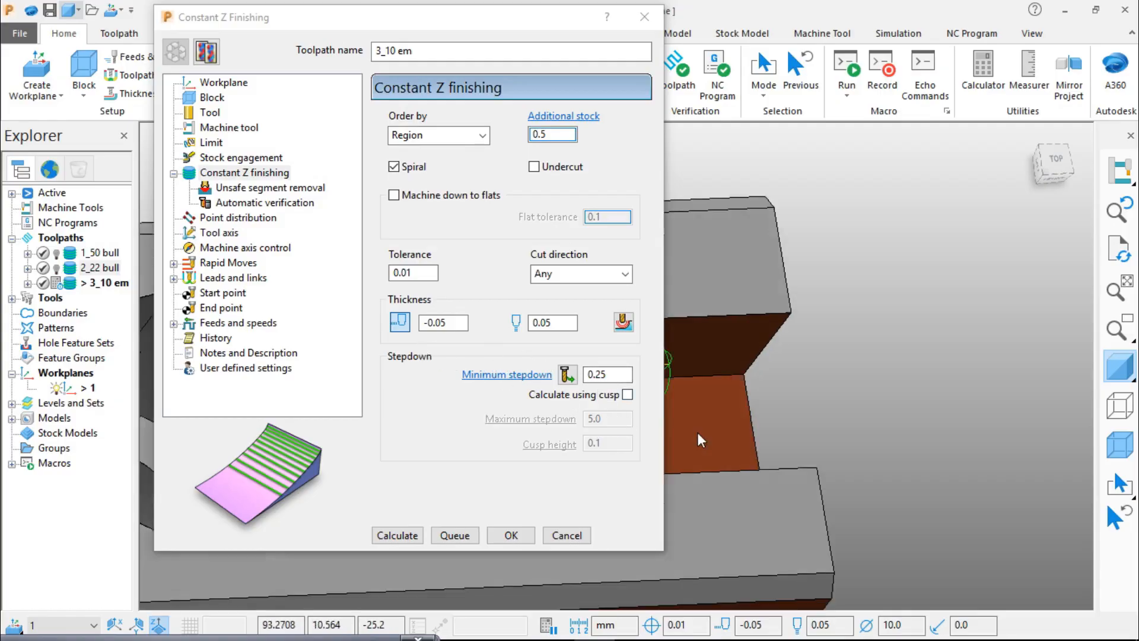
scroll(697, 431, down, 2)
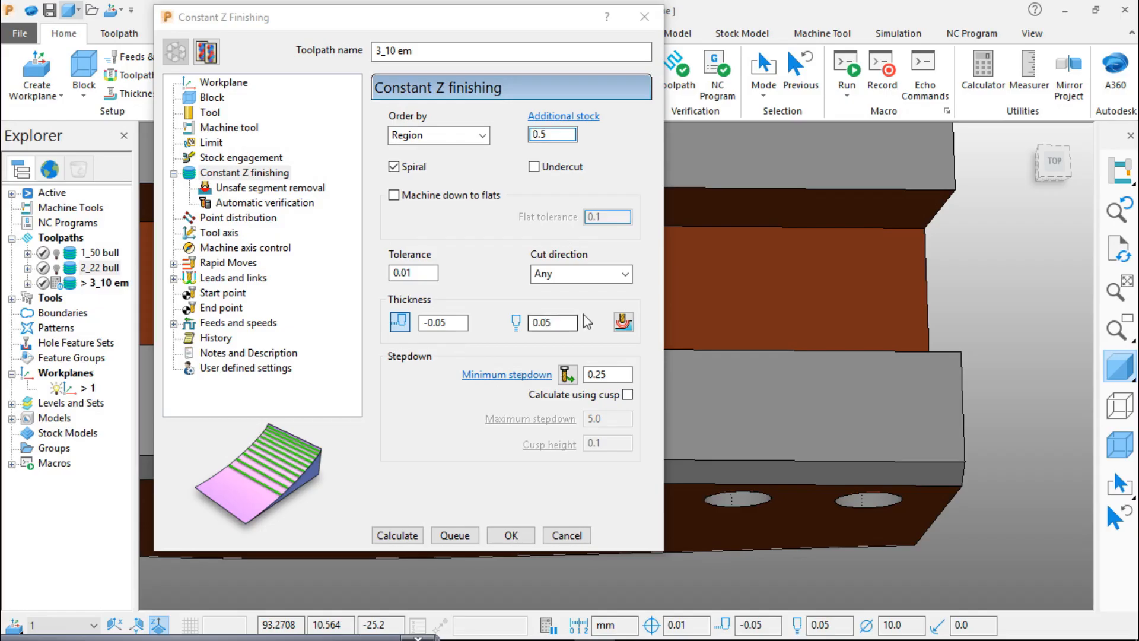
click(563, 323)
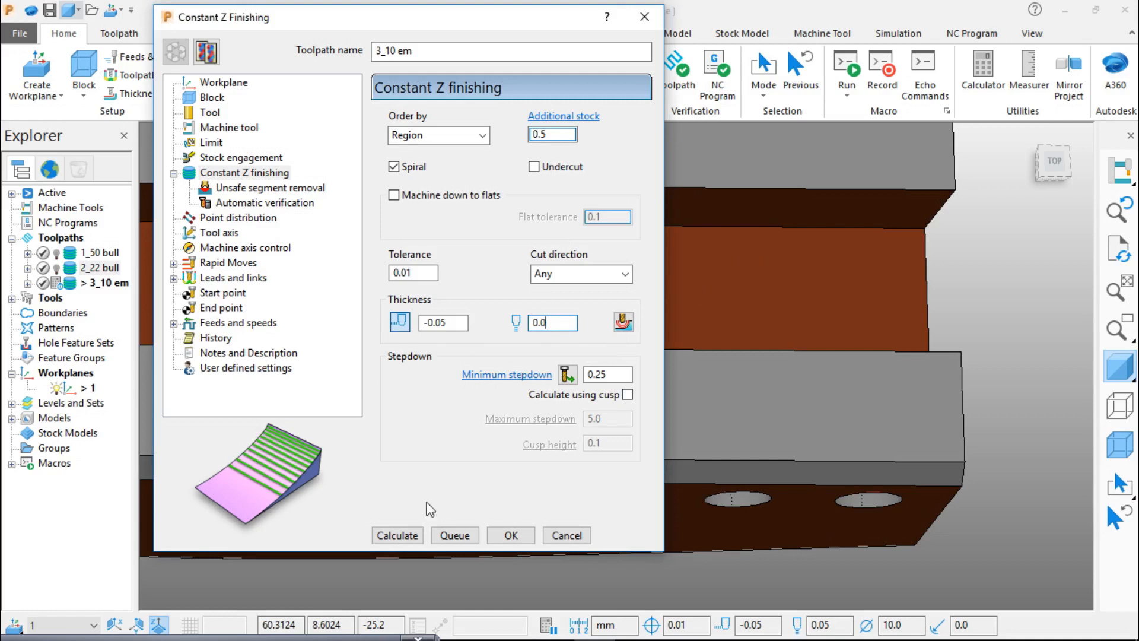
click(401, 535)
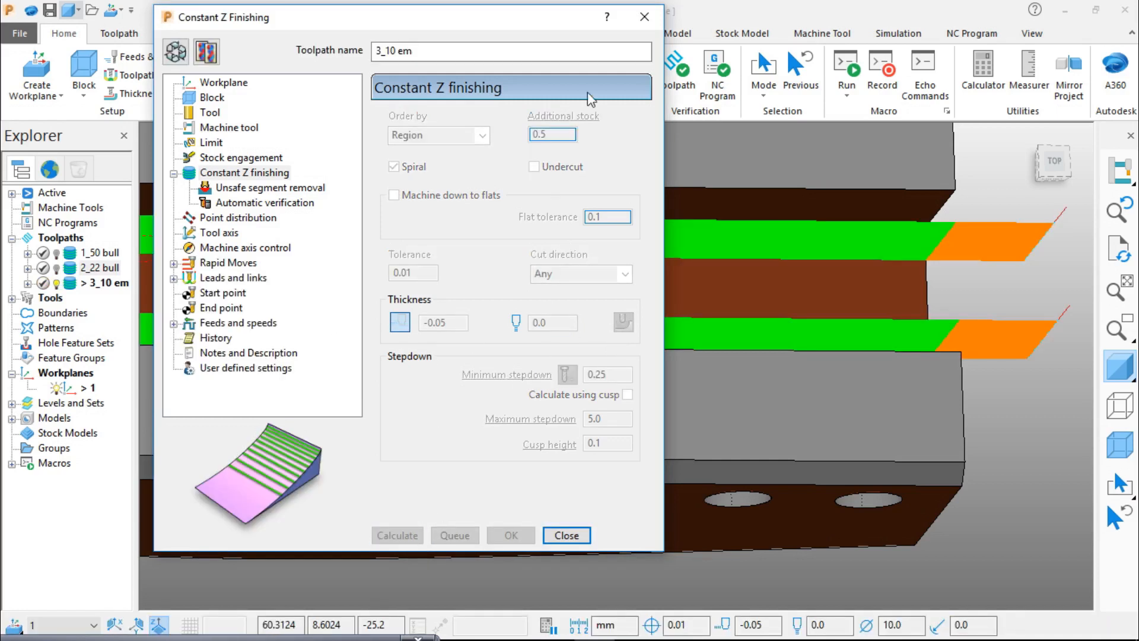
click(640, 22)
Examine the 3_10 em toolpath along both slot walls and around the central boss, including its lead moves.
scroll(678, 308, down, 5)
middle_drag(653, 312, 382, 186)
scroll(397, 262, up, 5)
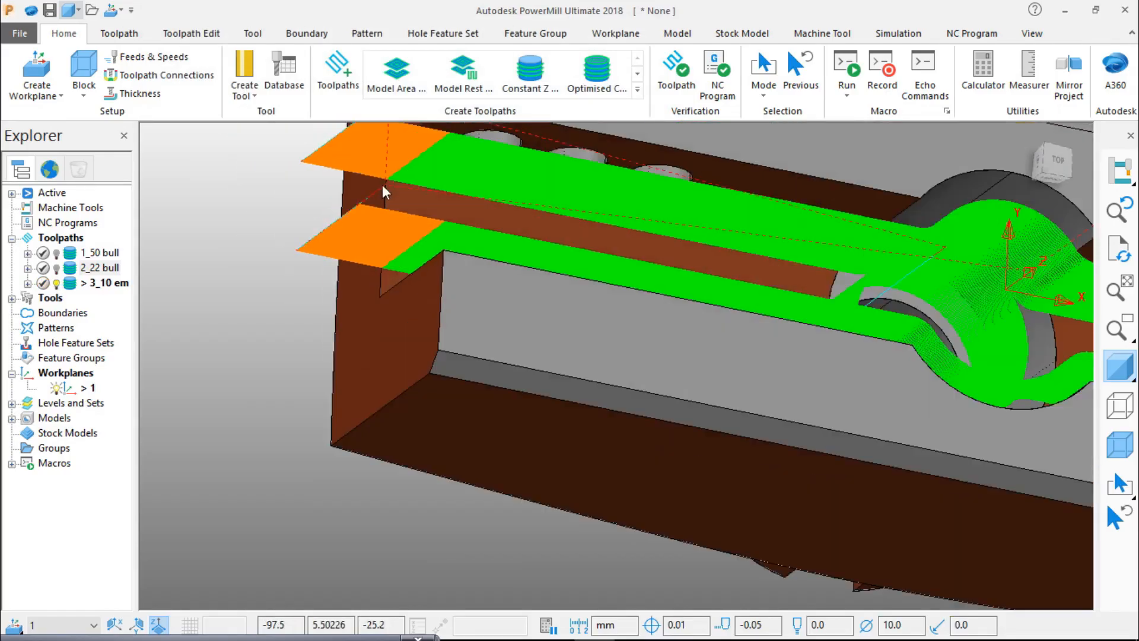
scroll(463, 184, down, 3)
click(1054, 160)
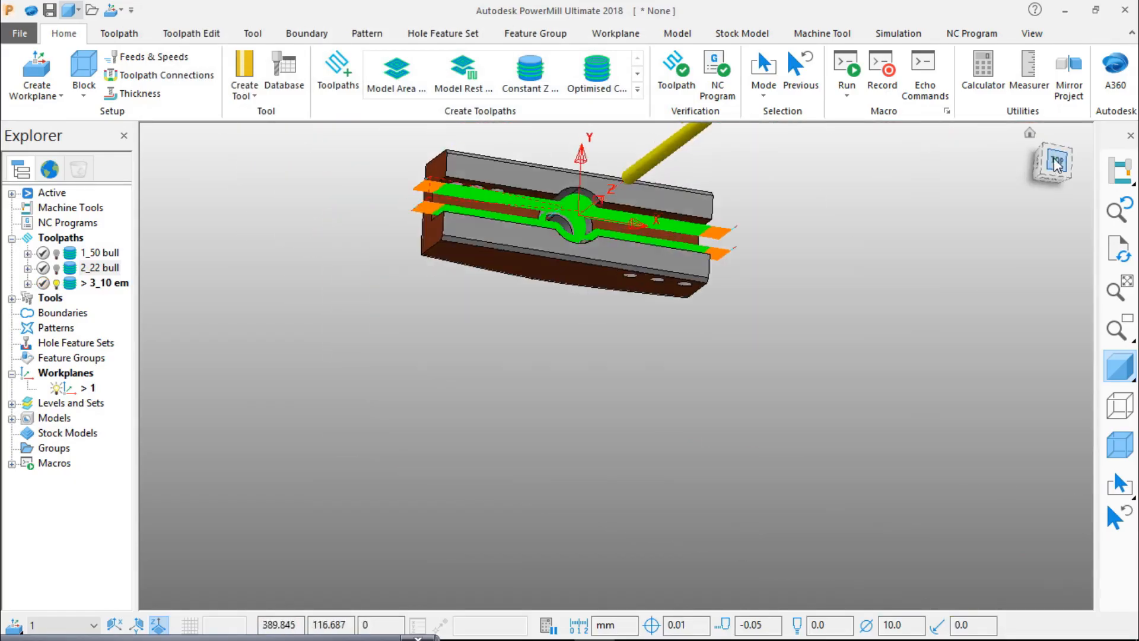
middle_drag(813, 374, 936, 285)
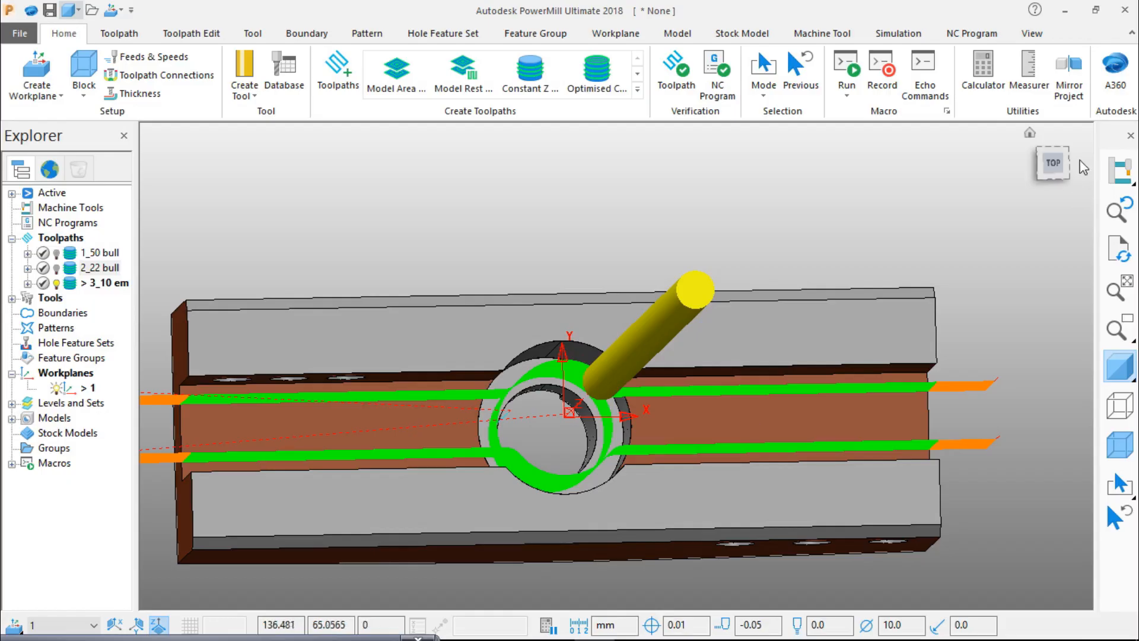
click(1053, 163)
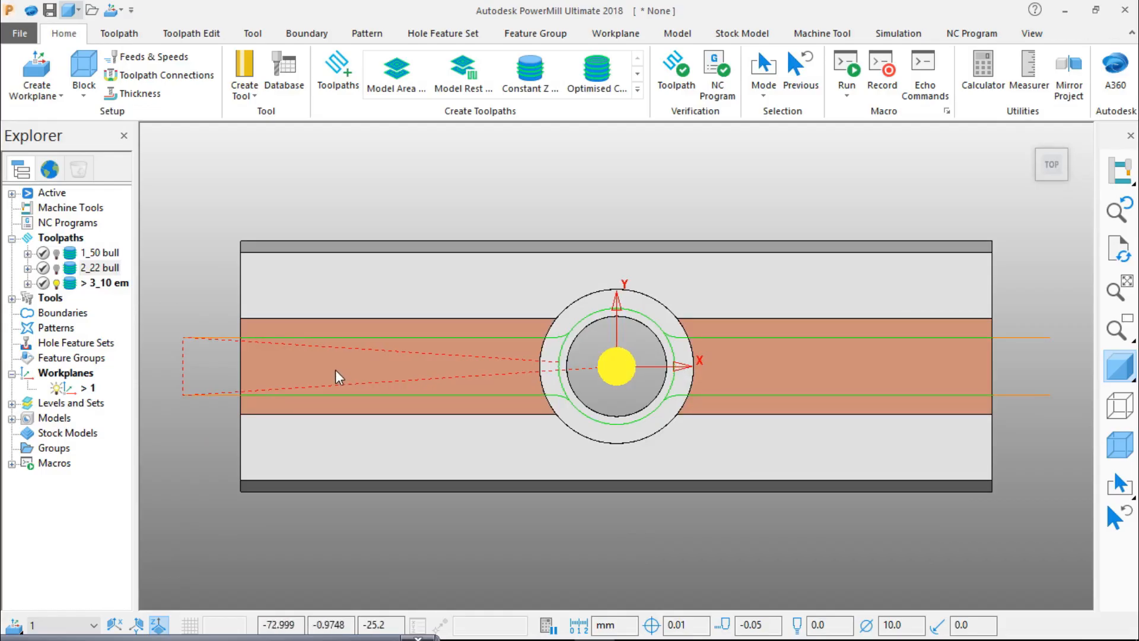
middle_drag(662, 399, 671, 356)
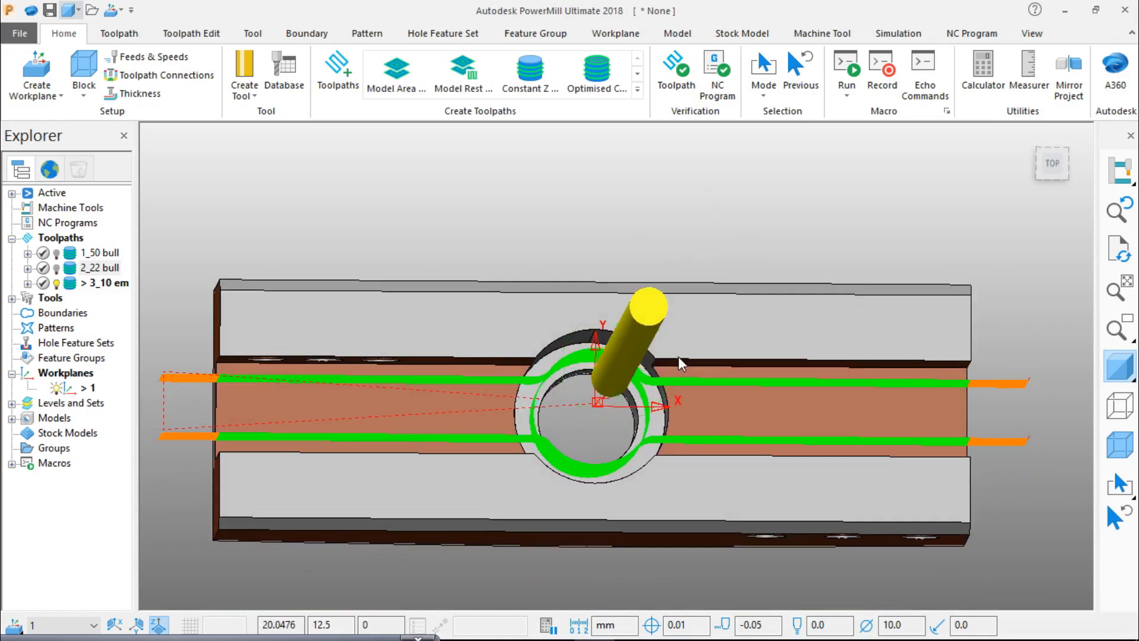
click(1051, 163)
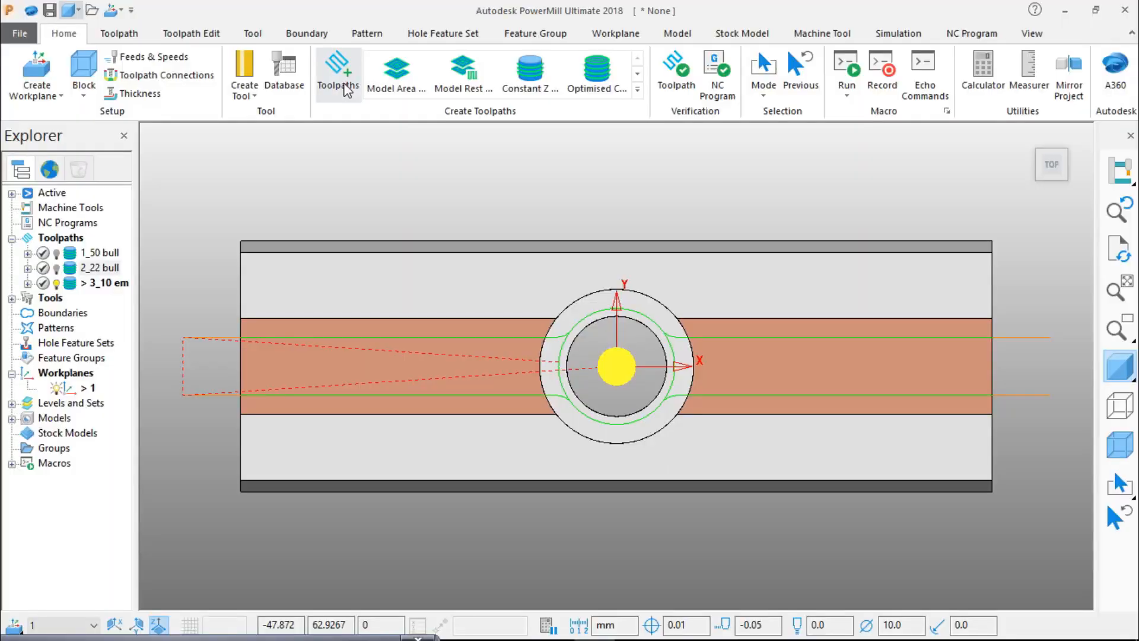
Create a Raster Flat Finishing toolpath from the finishing strategies and name it 4_10 em.
click(334, 78)
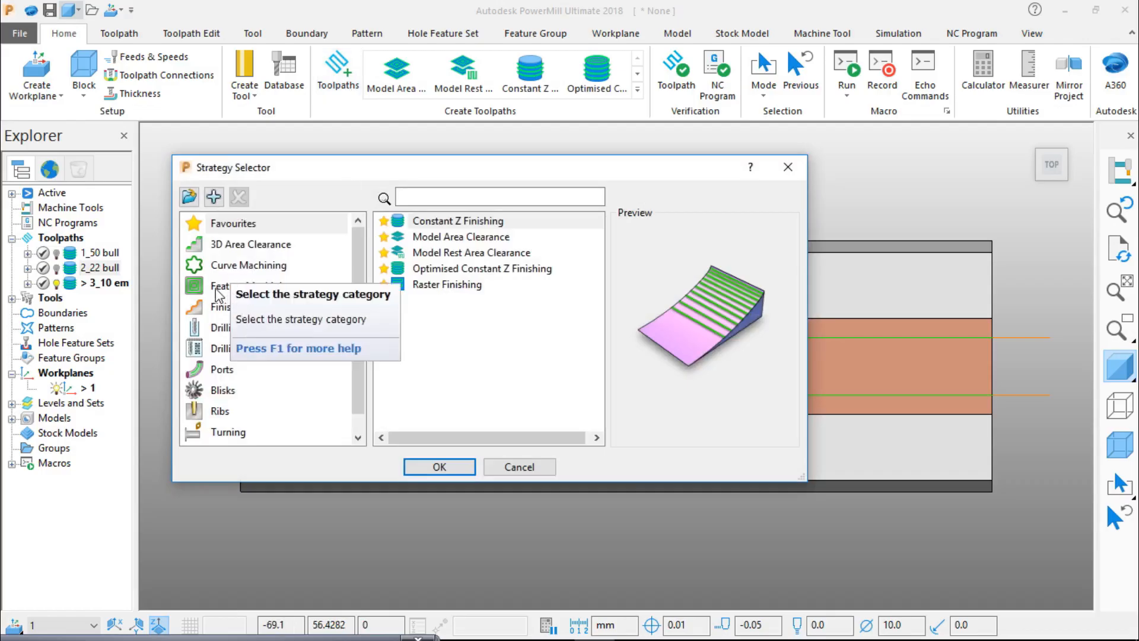
click(308, 305)
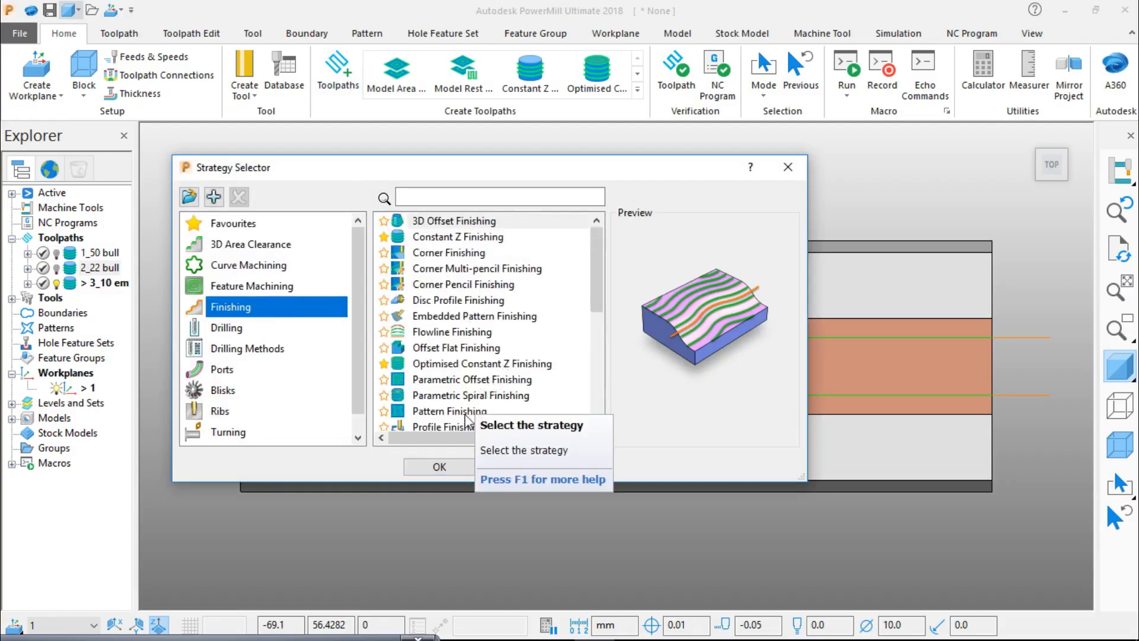
scroll(474, 419, down, 1)
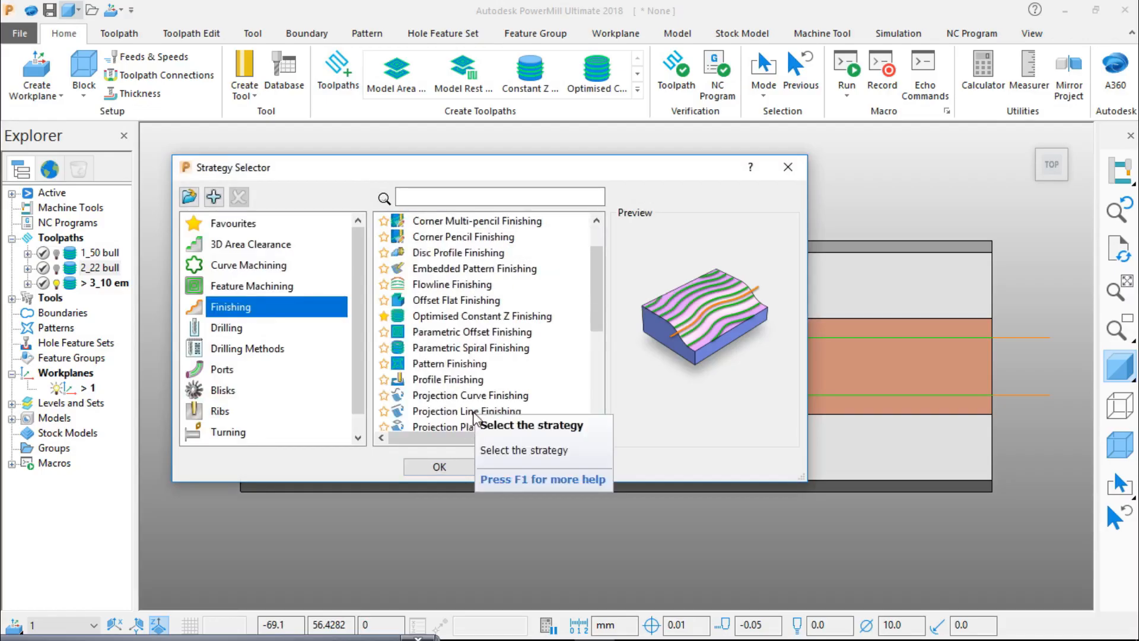
scroll(473, 419, down, 4)
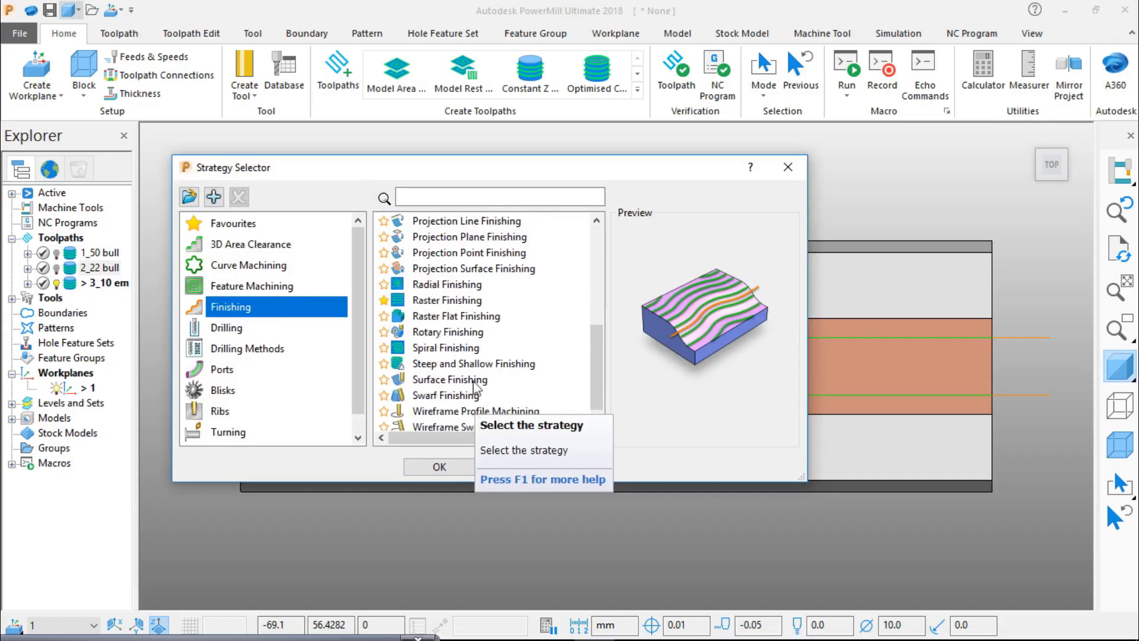
scroll(475, 385, down, 1)
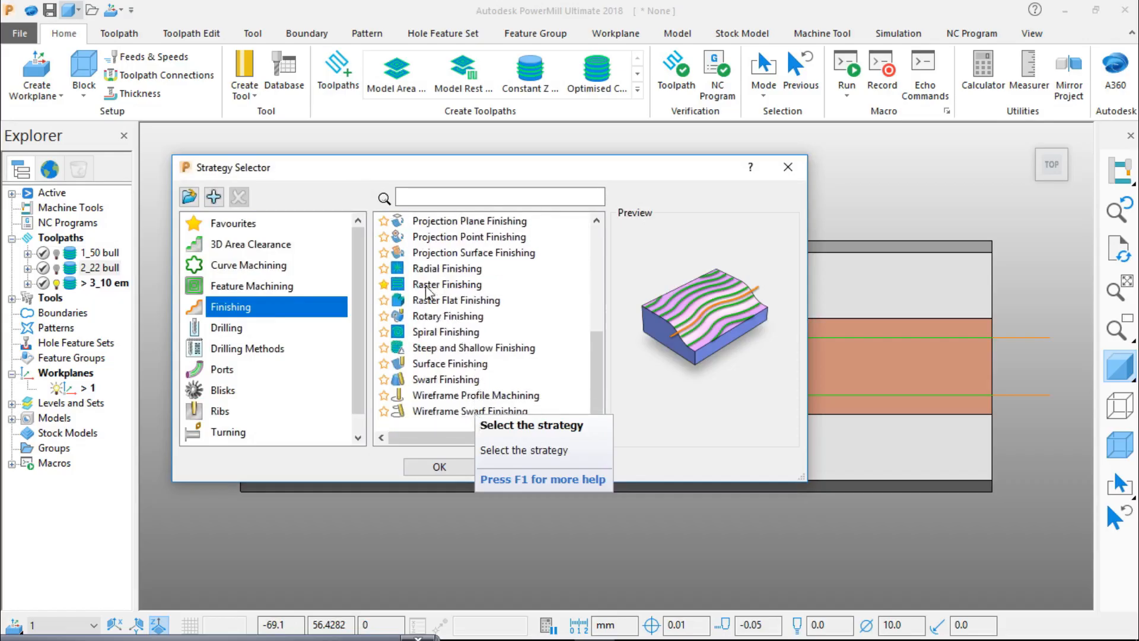
click(452, 300)
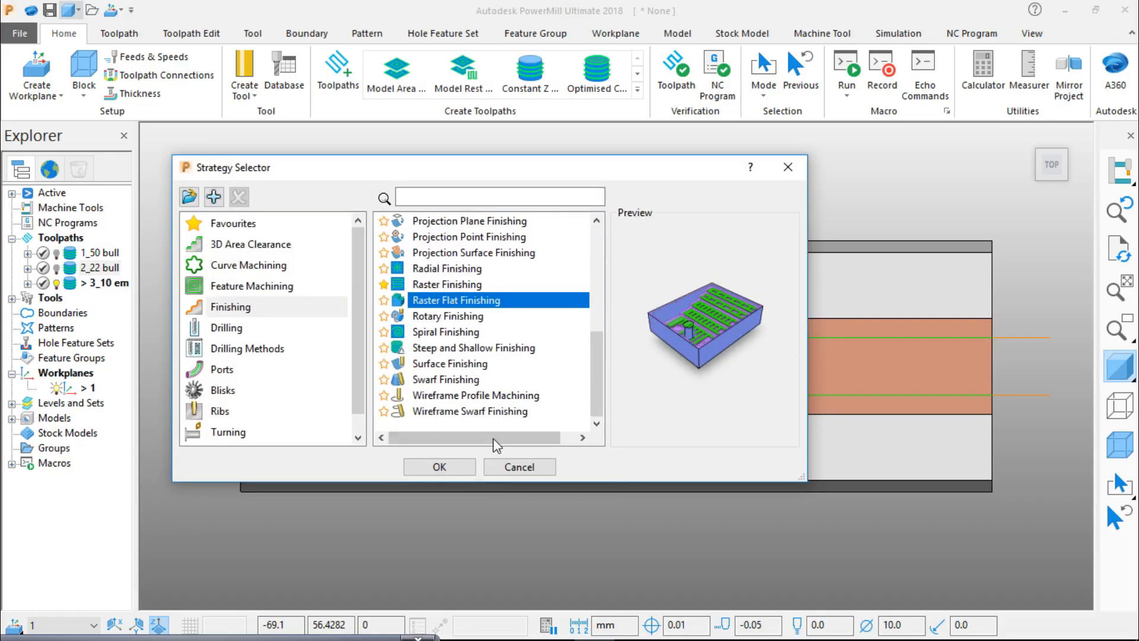
click(457, 465)
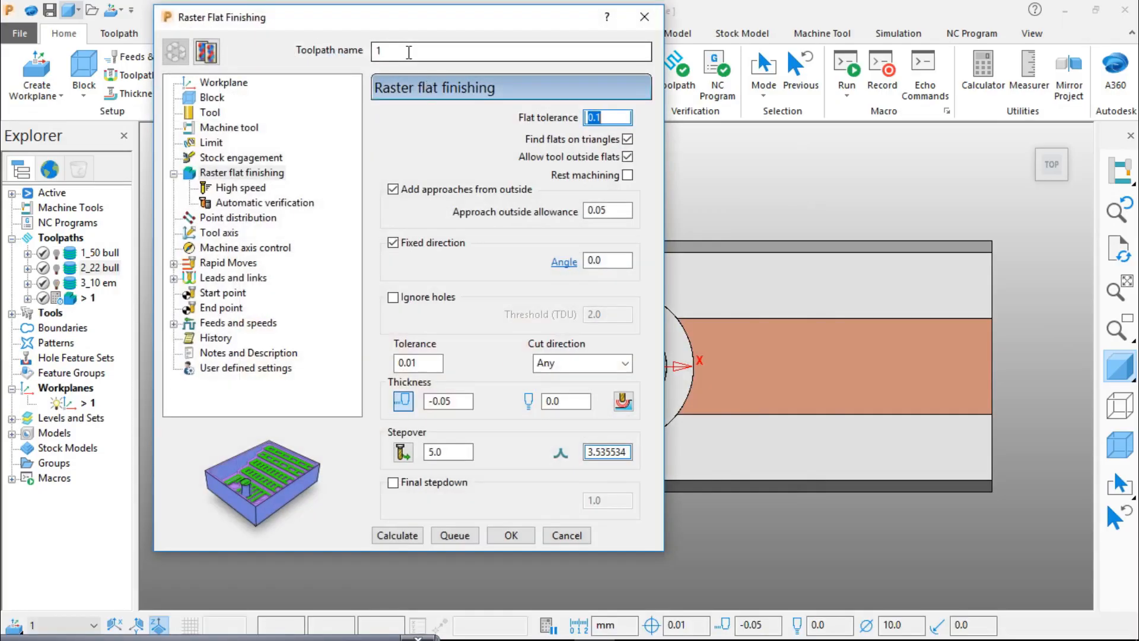
click(409, 52)
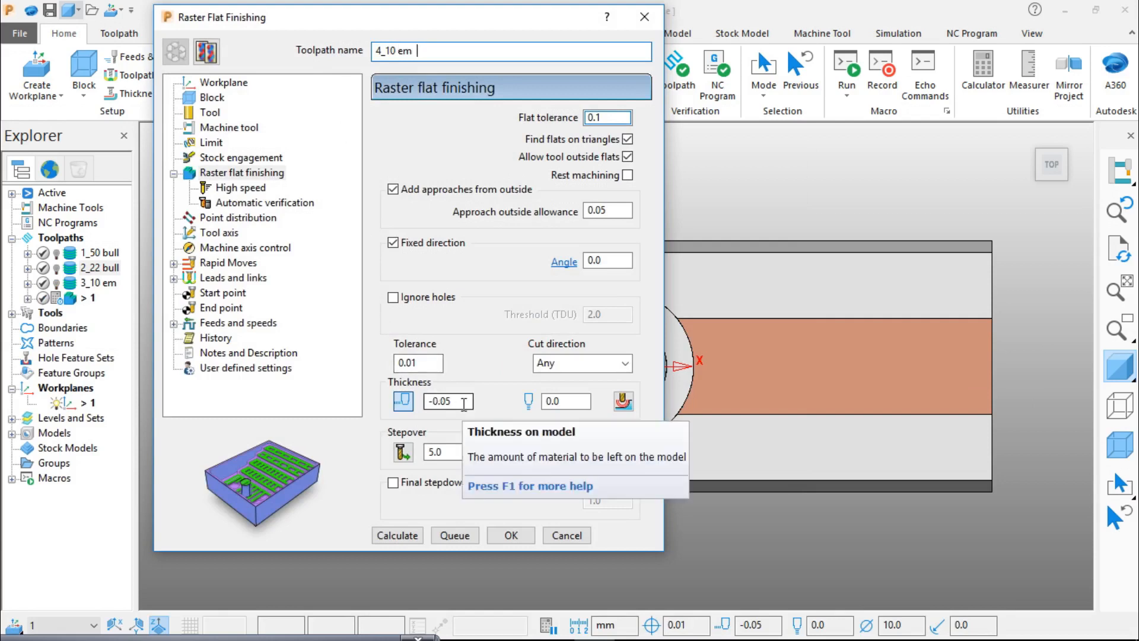
Set the model thickness of the 4_10 em Raster Flat Finishing toolpath to 0.2.
click(464, 402)
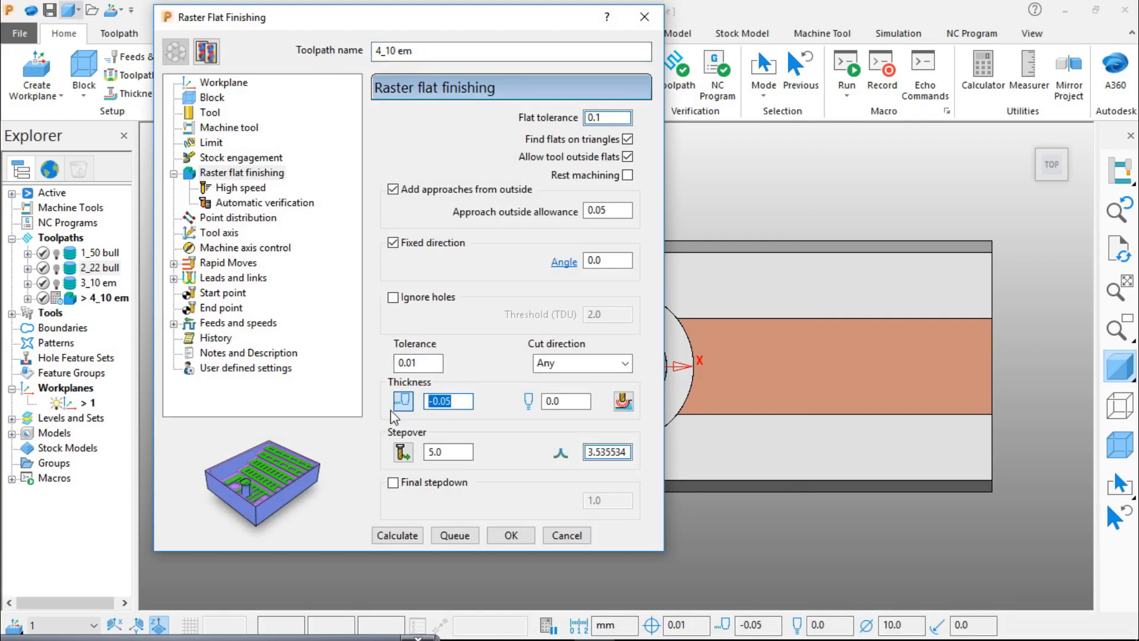
text(.)
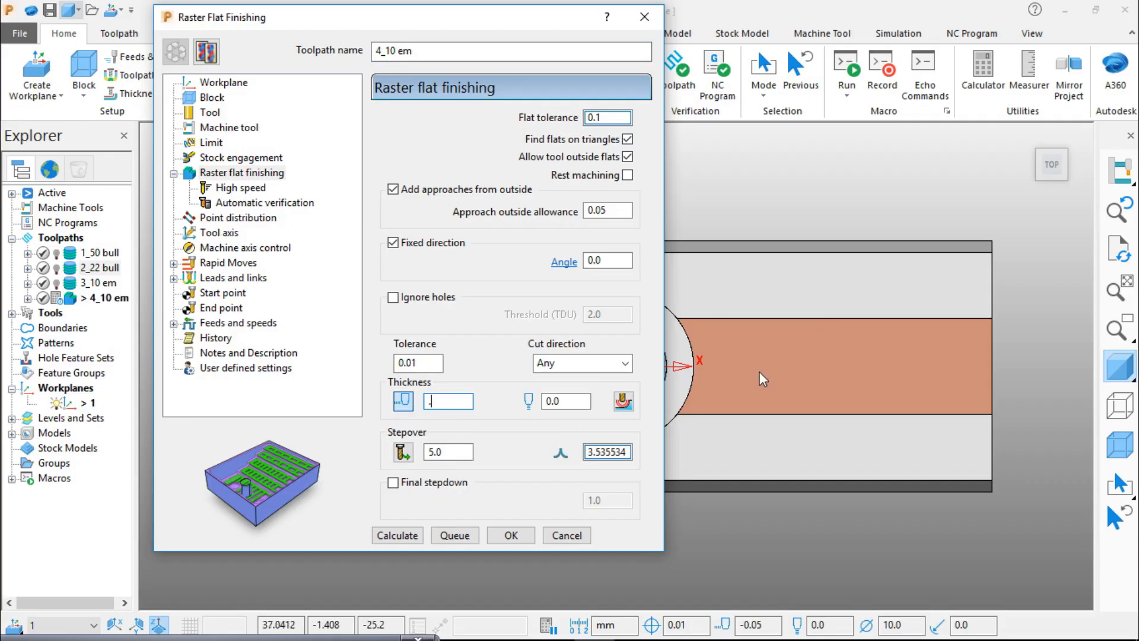
middle_drag(759, 371, 845, 464)
click(848, 480)
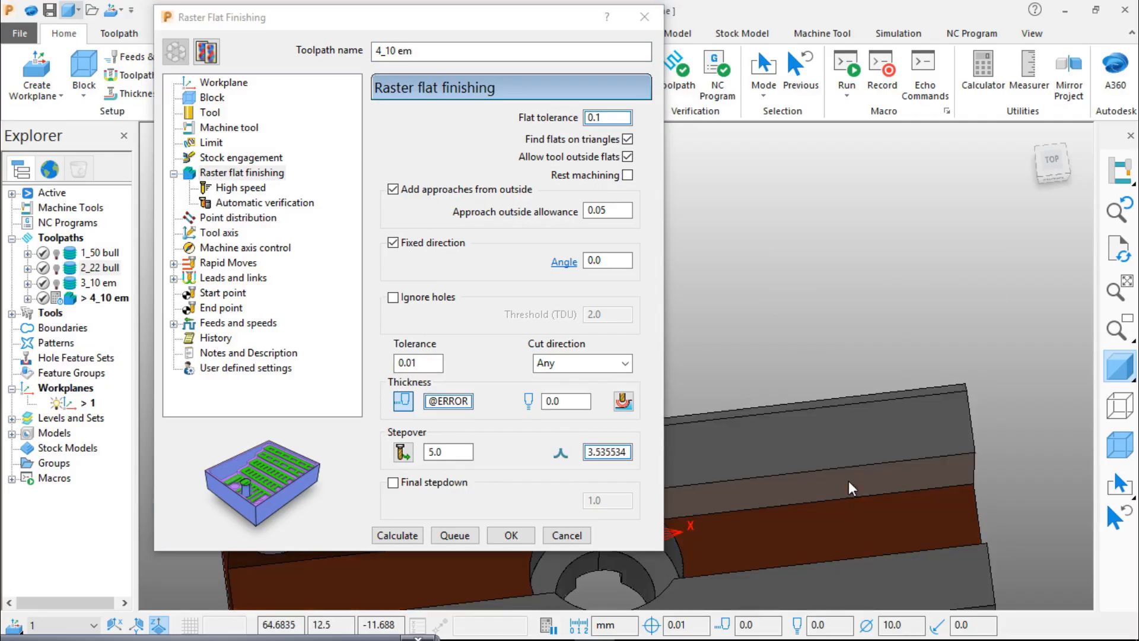
scroll(860, 485, down, 5)
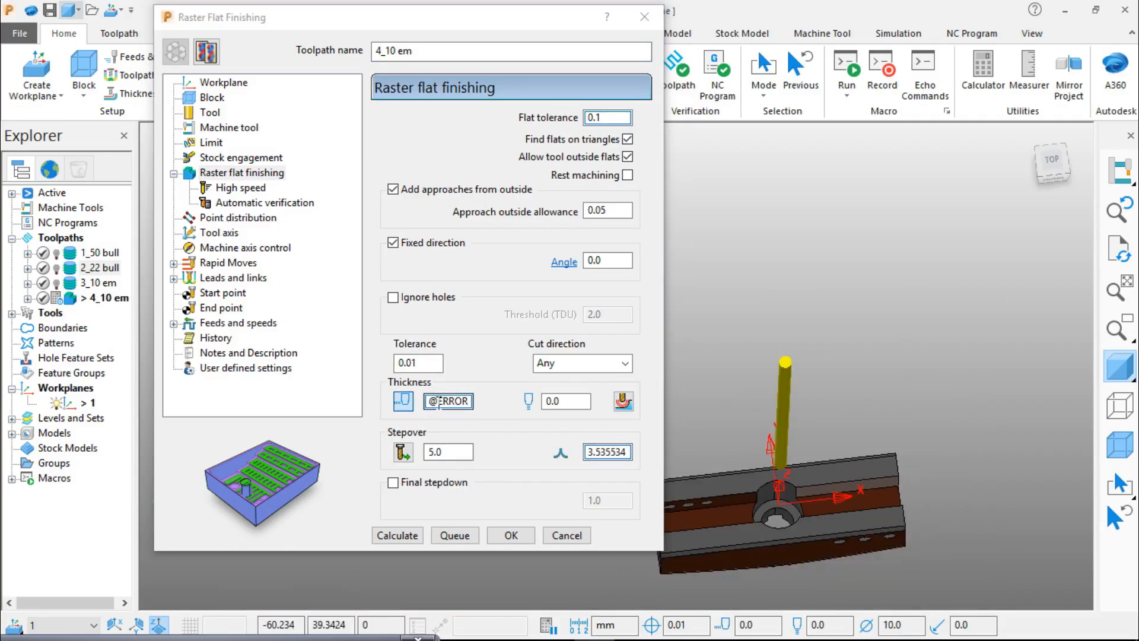
drag(429, 402, 509, 394)
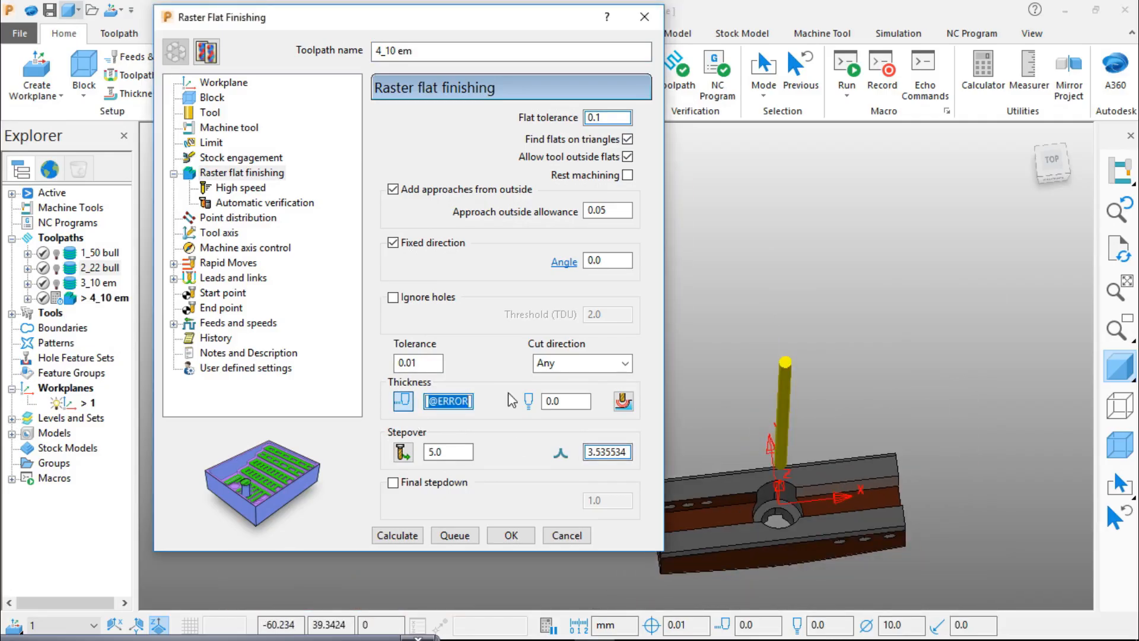
text(.2)
click(733, 258)
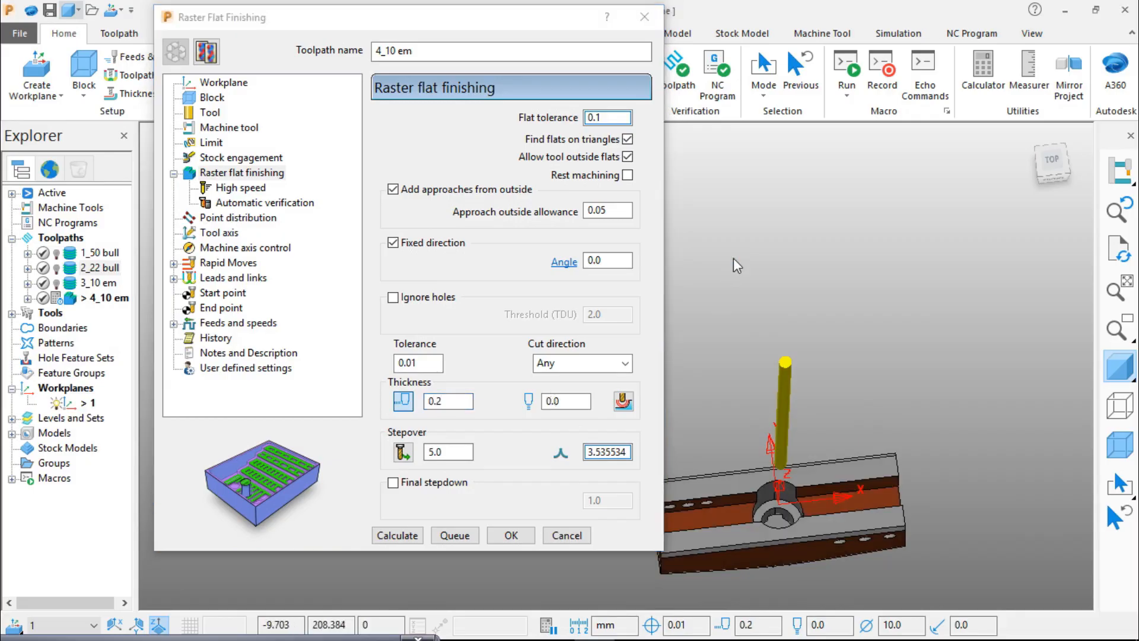
Set the stepover of the 4_10 em toolpath to 4.
drag(457, 452, 377, 455)
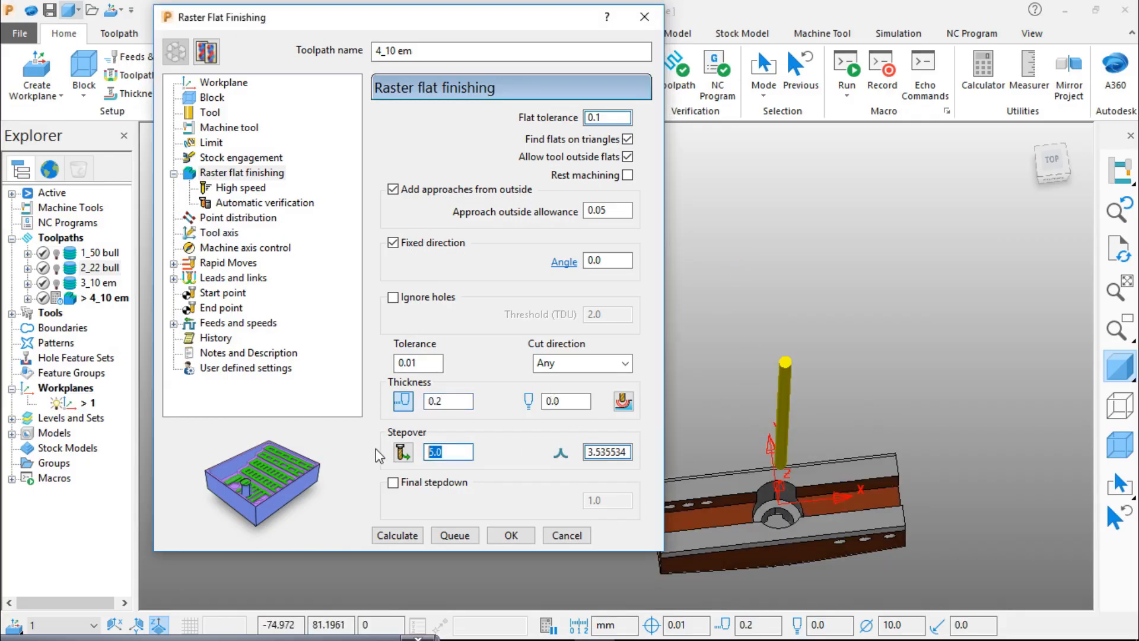
text(4)
scroll(742, 418, down, 3)
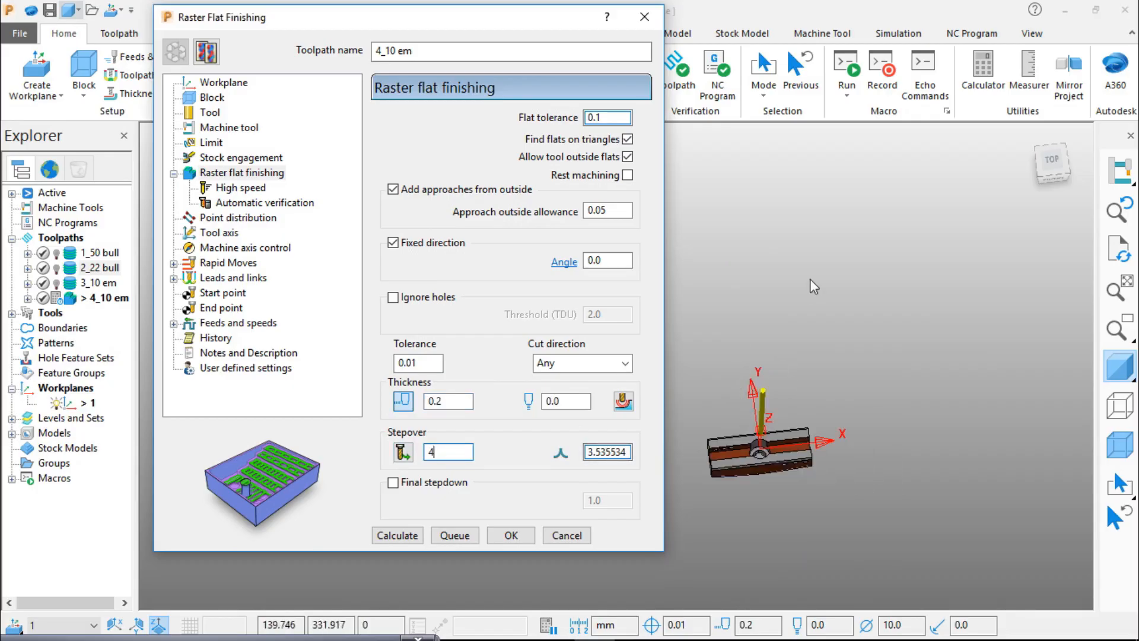
middle_drag(809, 279, 902, 232)
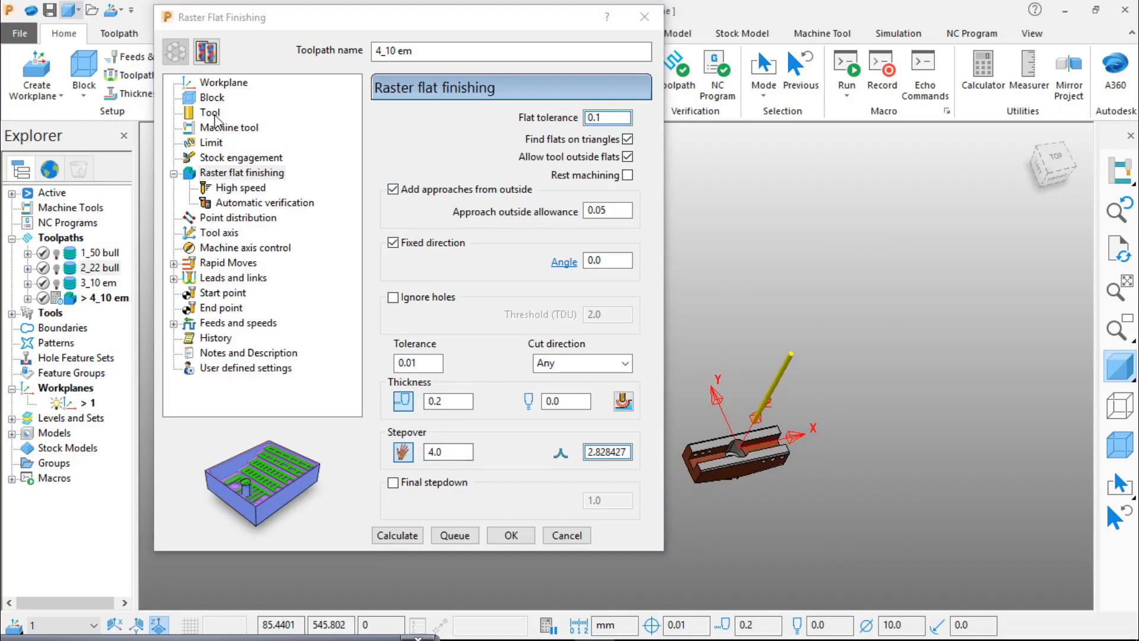
Review the workplane, block, tool, machine tool, limit and stock engagement settings of 4_10 em, plus its thickness and stepover.
click(213, 83)
click(212, 97)
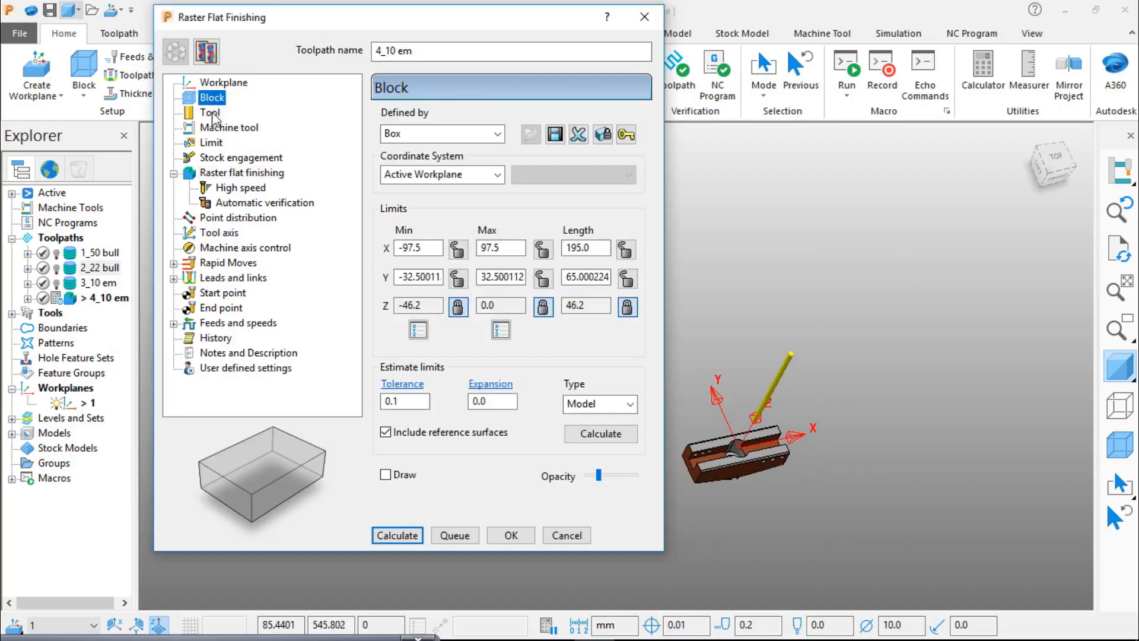
click(210, 112)
click(212, 127)
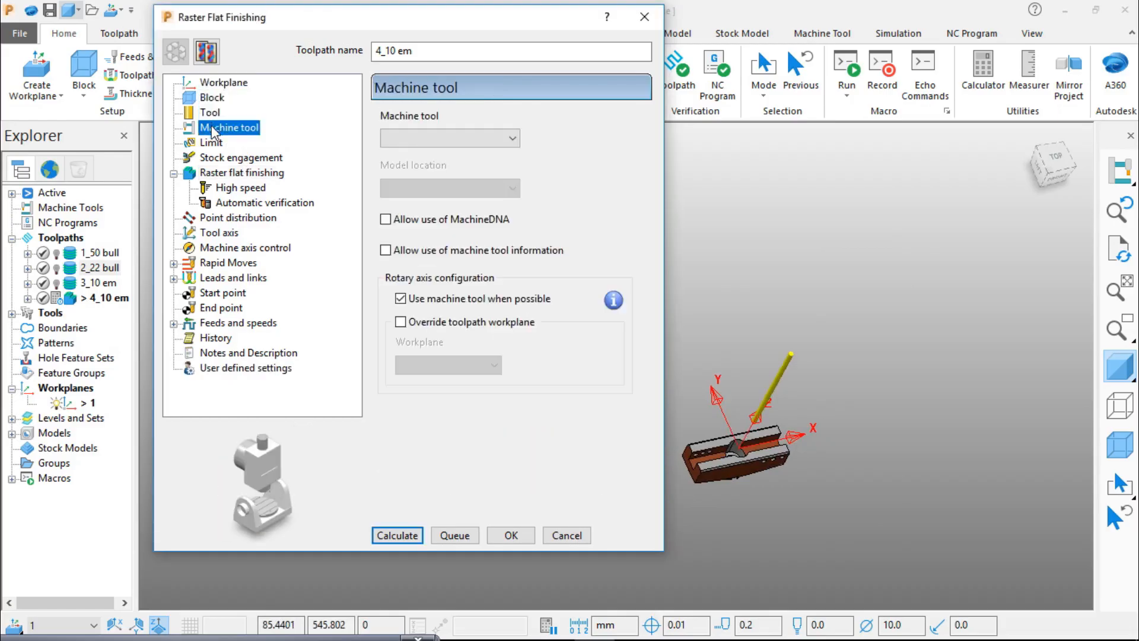
click(212, 143)
click(213, 159)
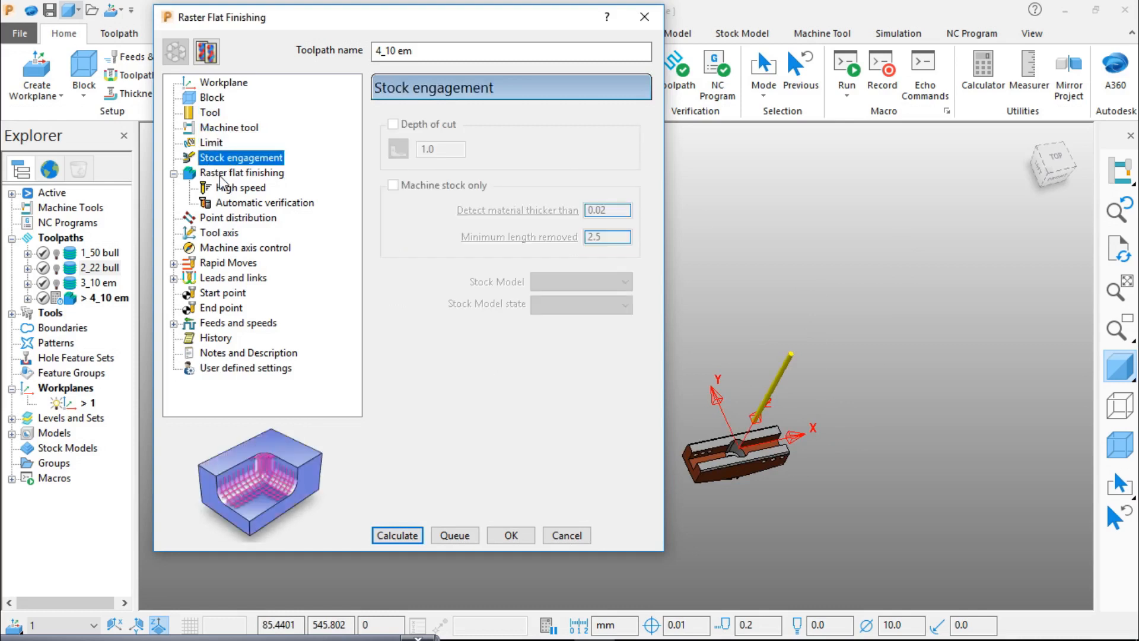
click(220, 173)
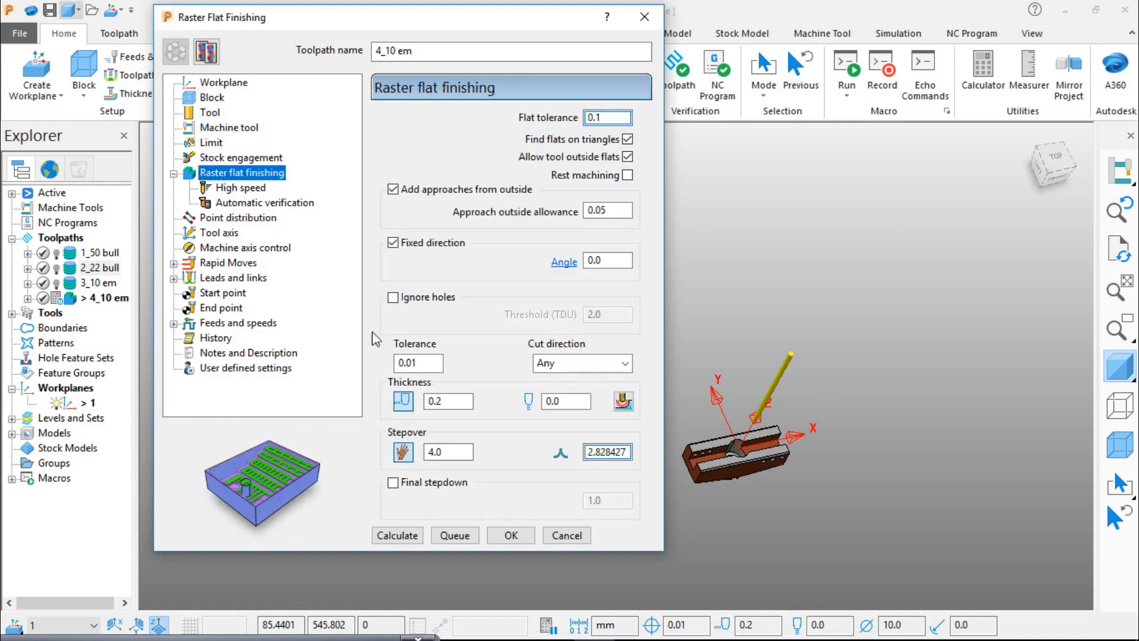
double_click(431, 401)
drag(447, 453, 413, 460)
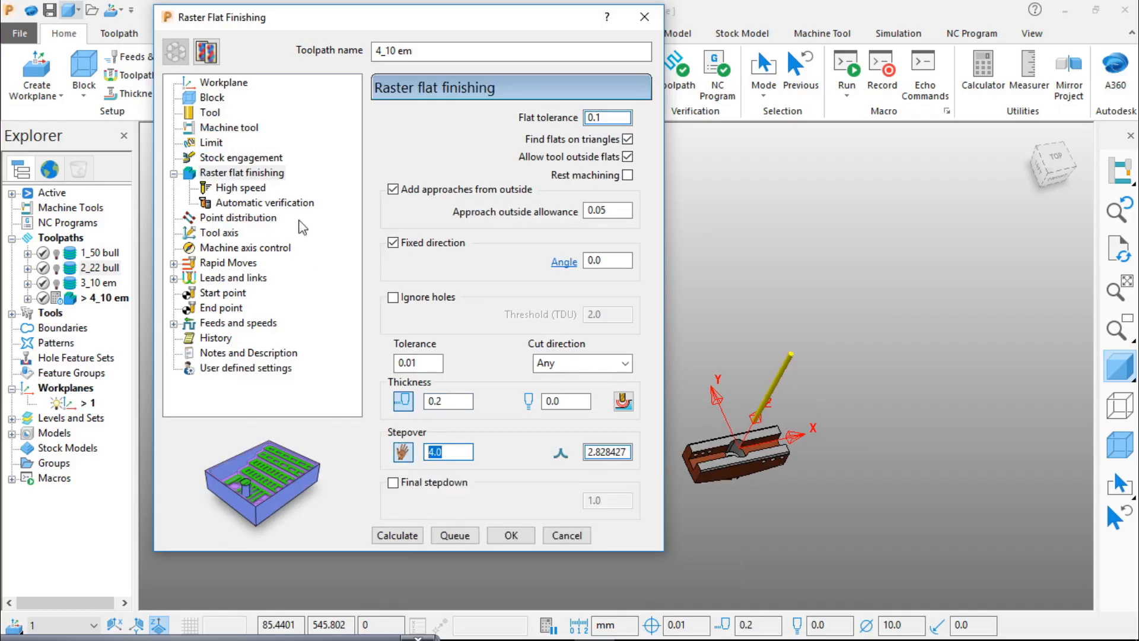
Calculate the 4_10 em toolpath, check its passes and lead moves at the end of the part, and close its strategy dialog.
click(255, 189)
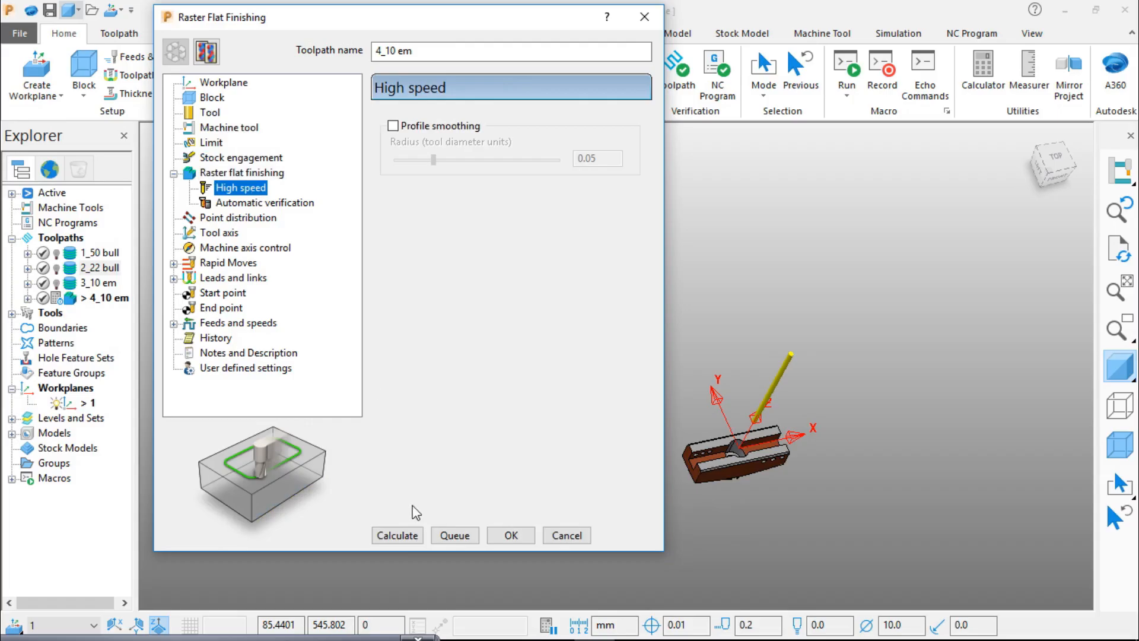
click(396, 535)
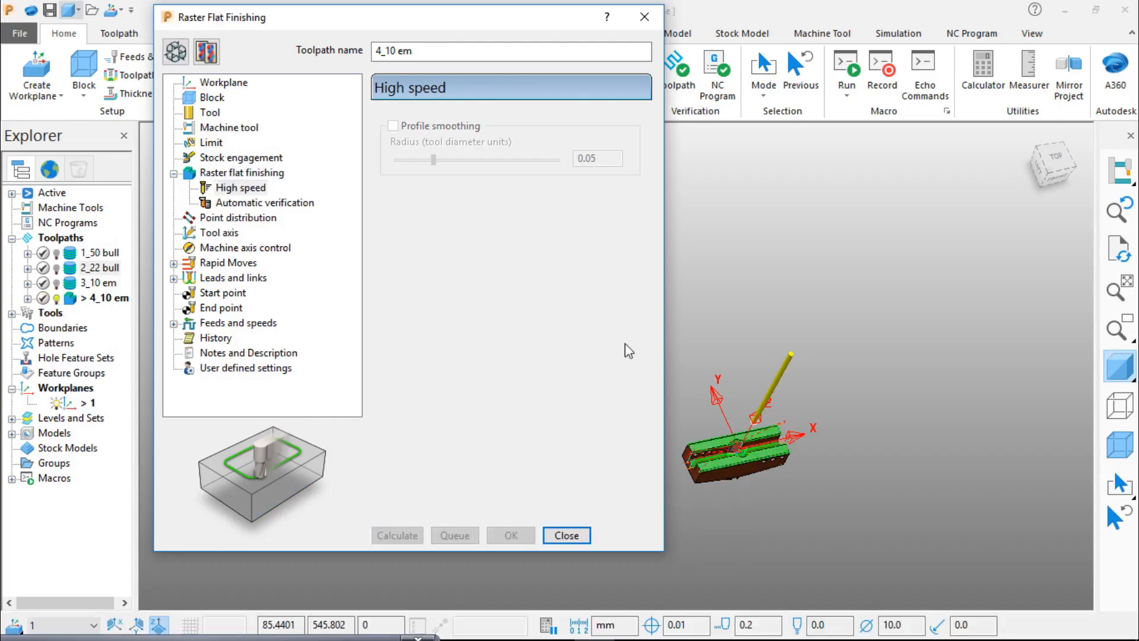
click(1027, 177)
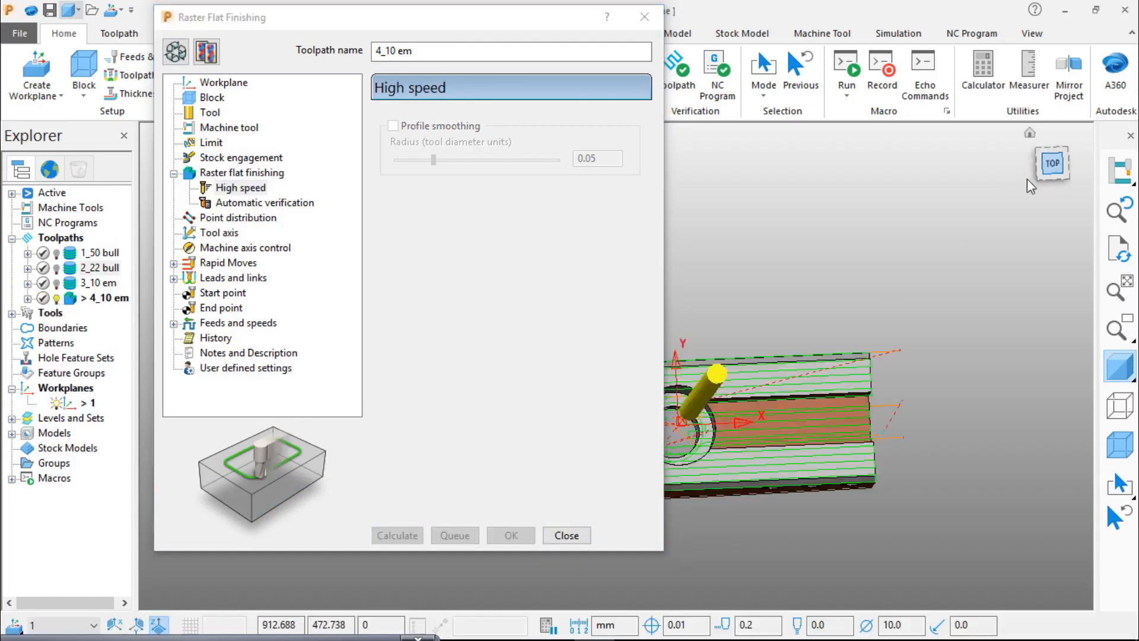
middle_drag(833, 430, 870, 354)
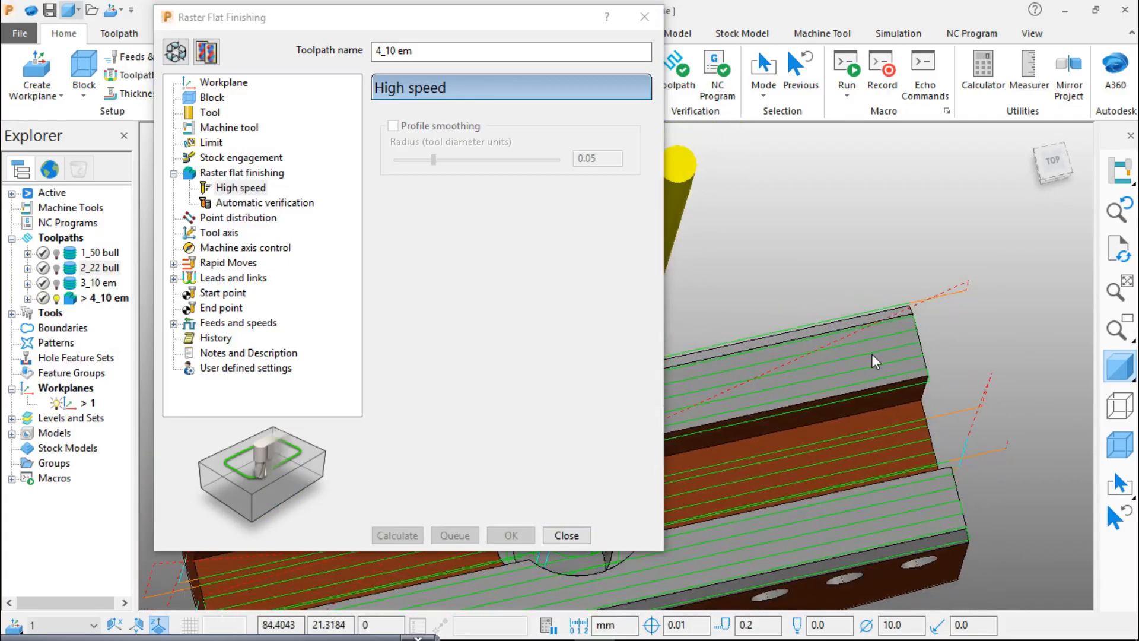
scroll(888, 394, down, 3)
scroll(920, 369, up, 5)
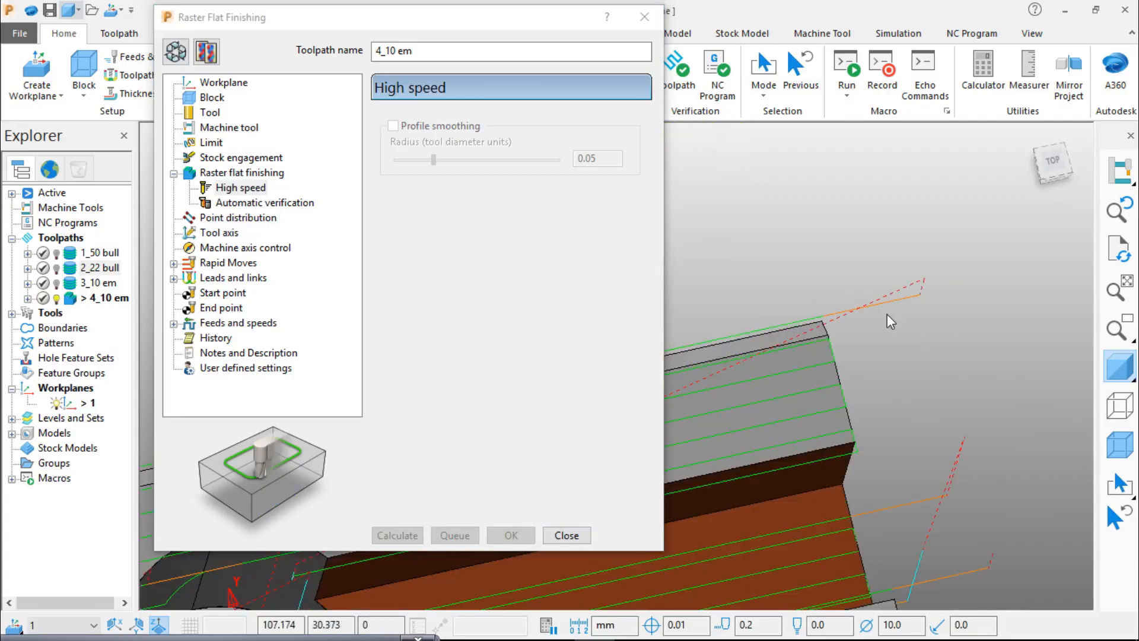
scroll(887, 293, down, 3)
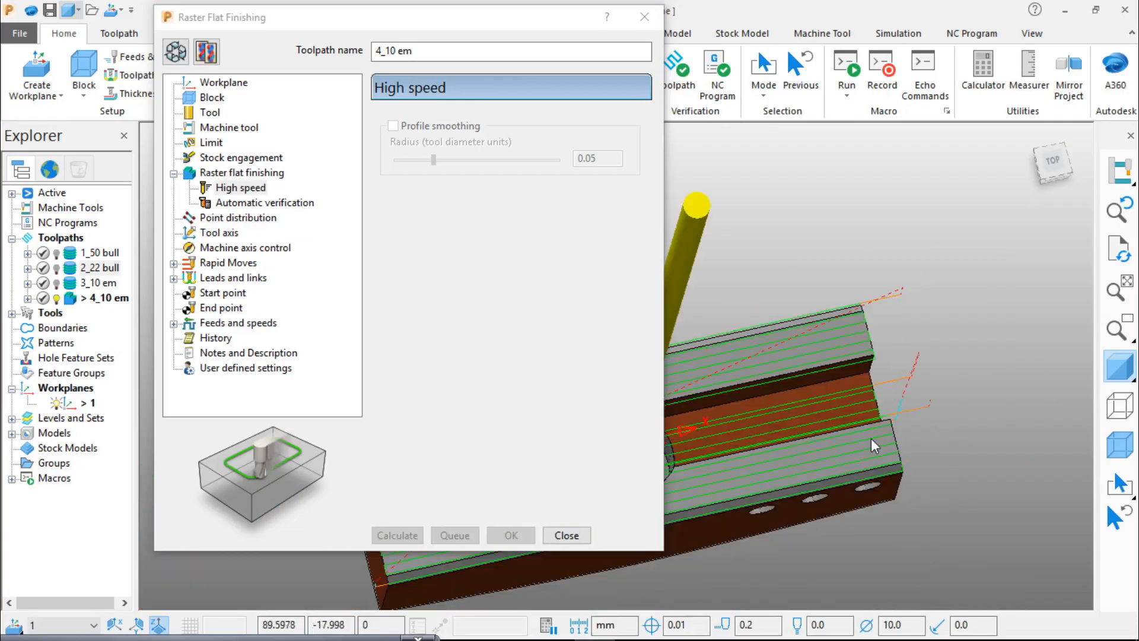
click(645, 17)
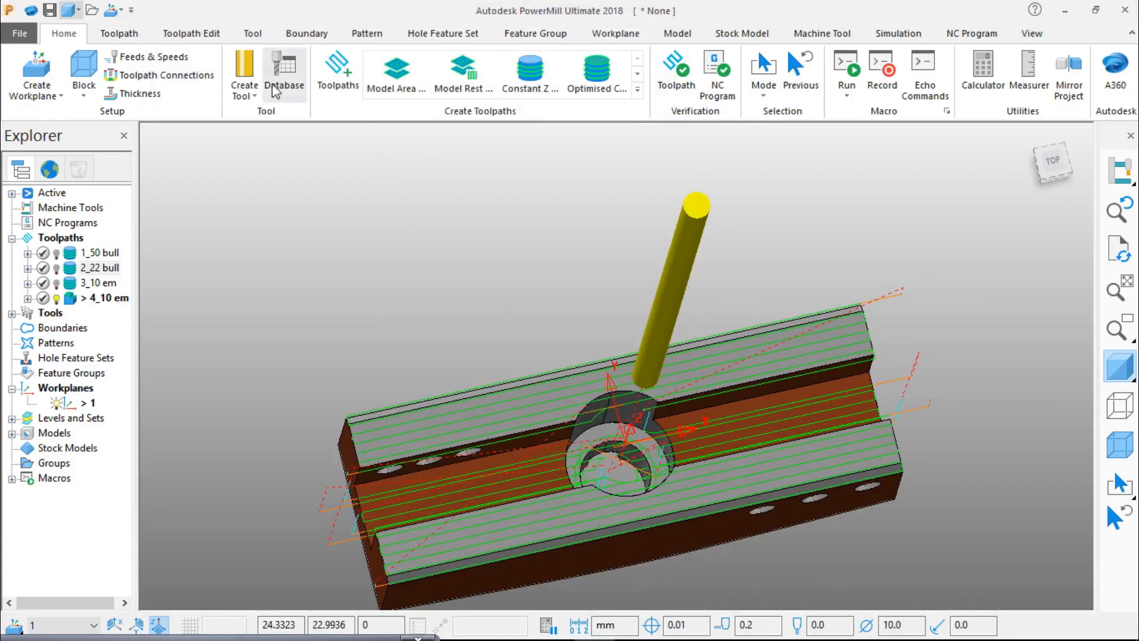
Open the toolpath connections of 4_10 em and set the first-choice lead out to None.
click(135, 76)
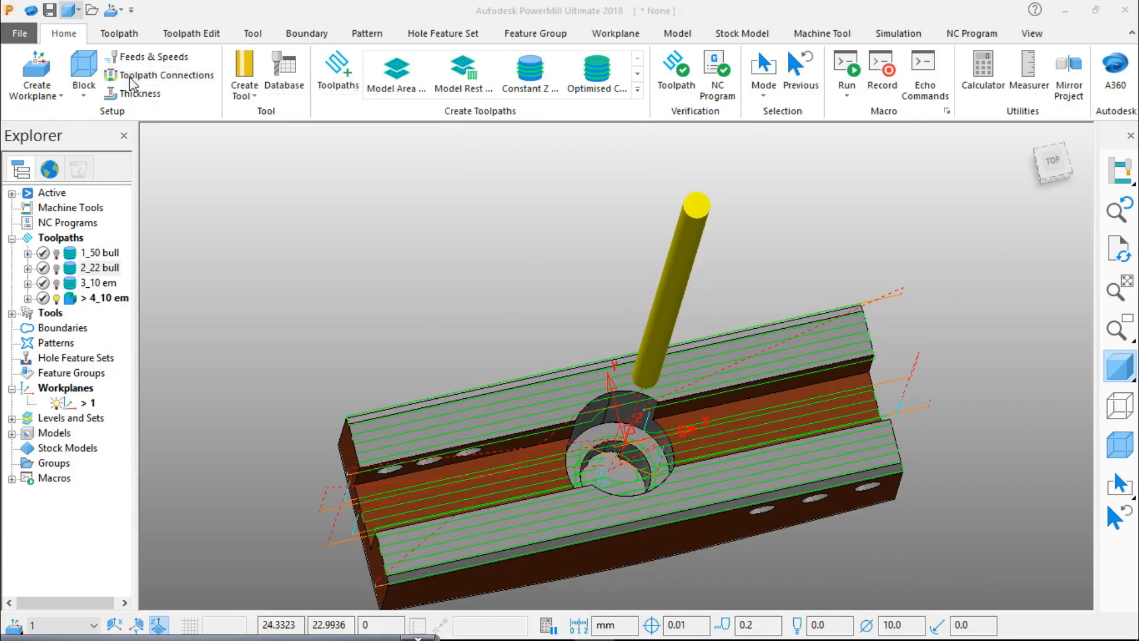
scroll(870, 400, up, 3)
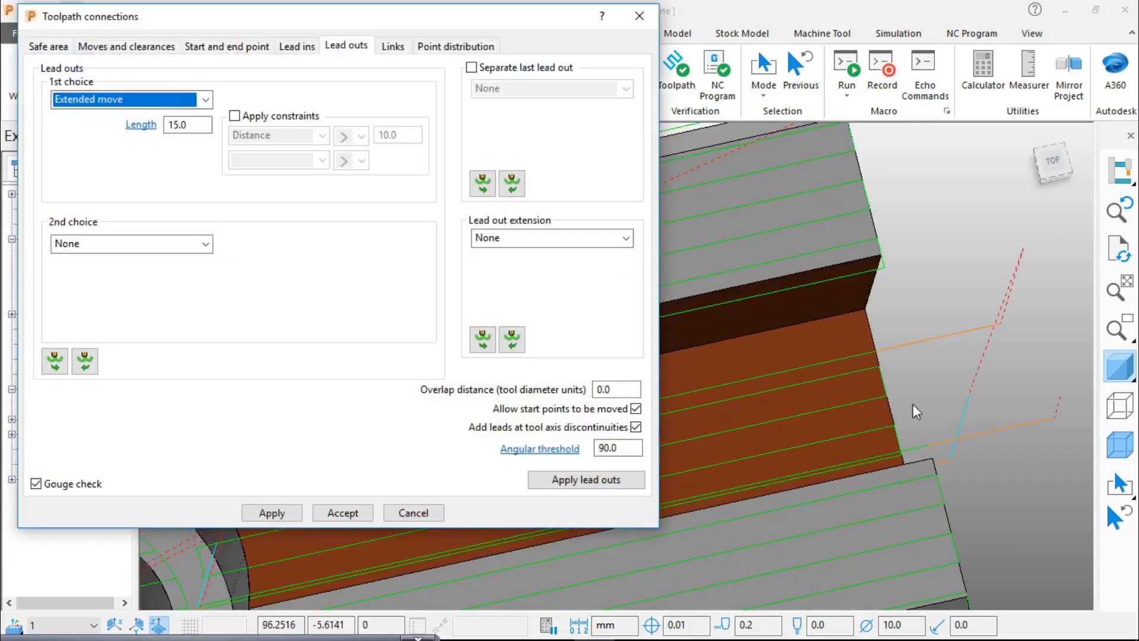
scroll(919, 406, down, 2)
middle_drag(865, 503, 821, 428)
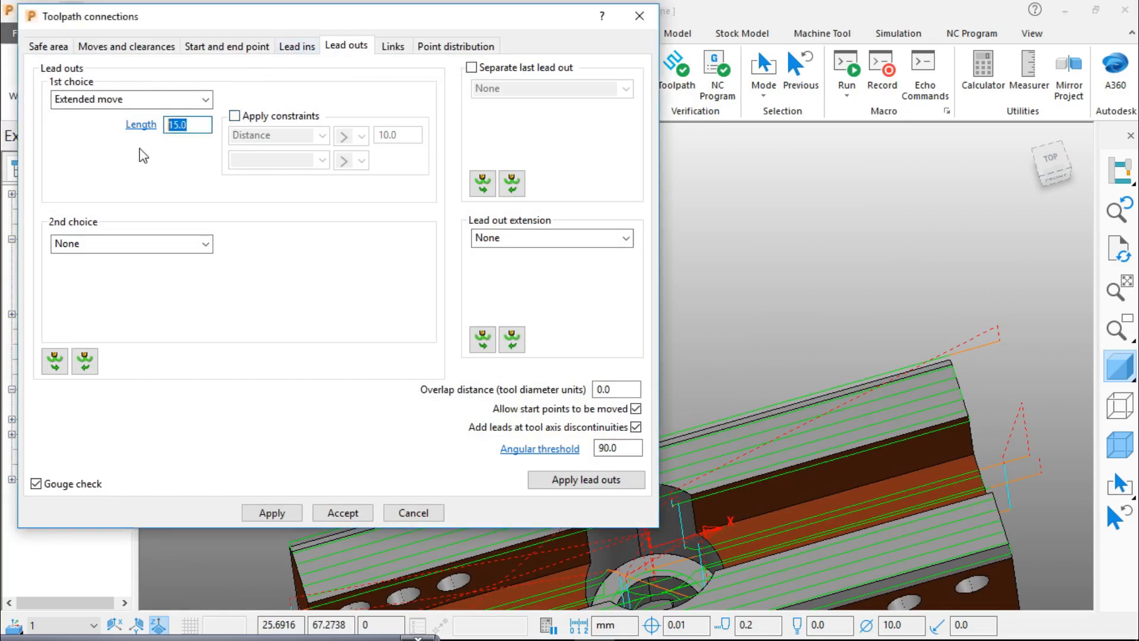
click(169, 102)
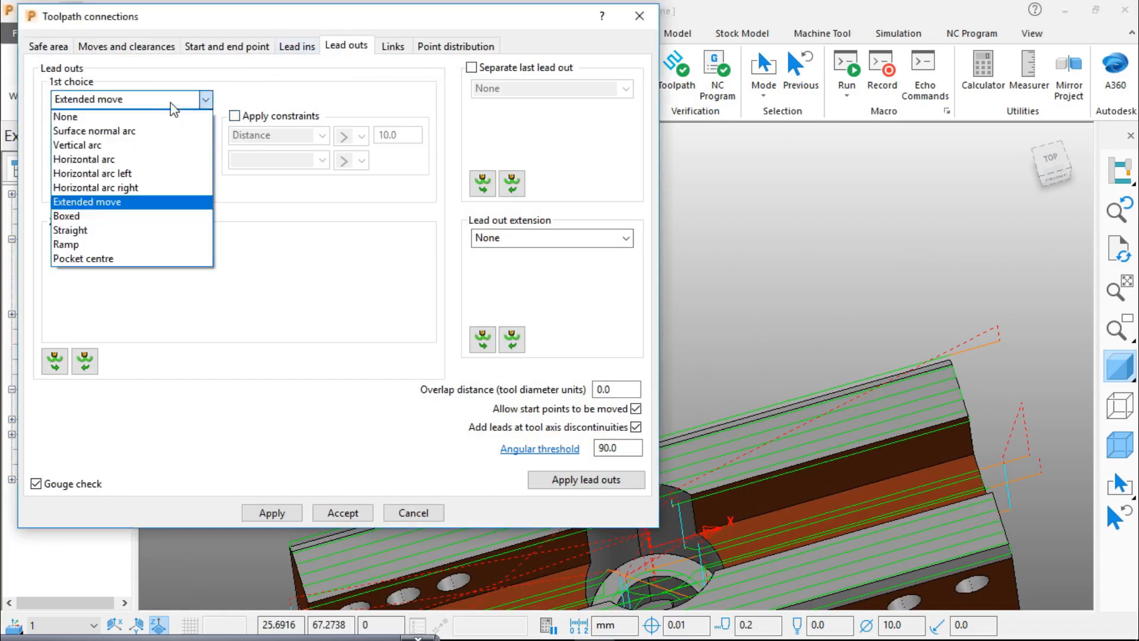
click(103, 116)
Set the first-choice lead in to None, then apply and accept the toolpath connections.
click(308, 50)
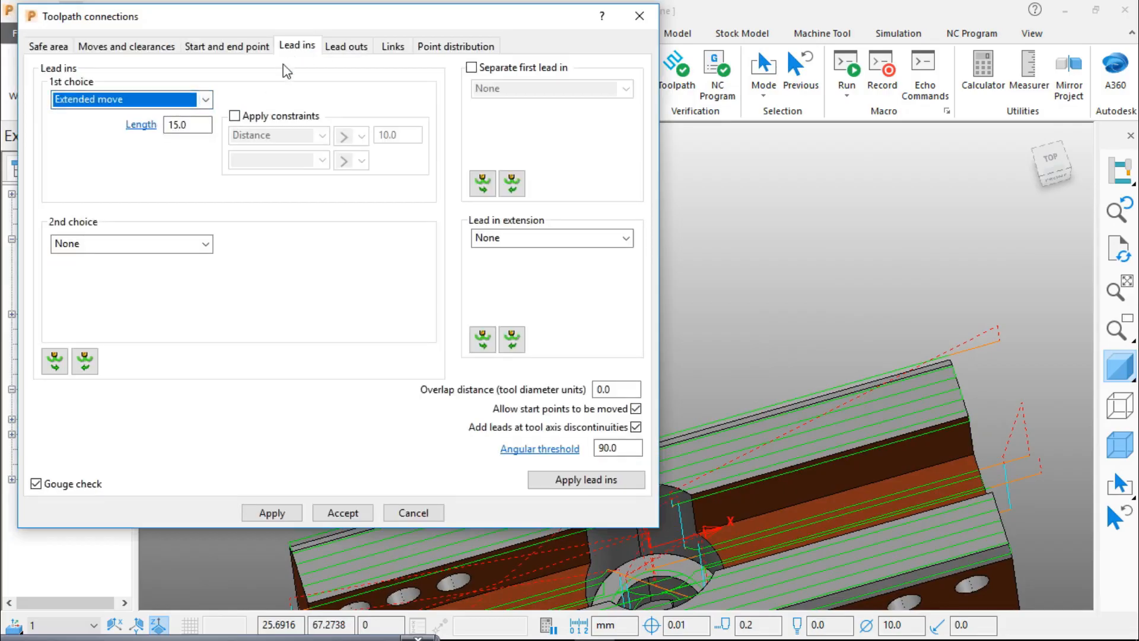
click(205, 99)
click(106, 115)
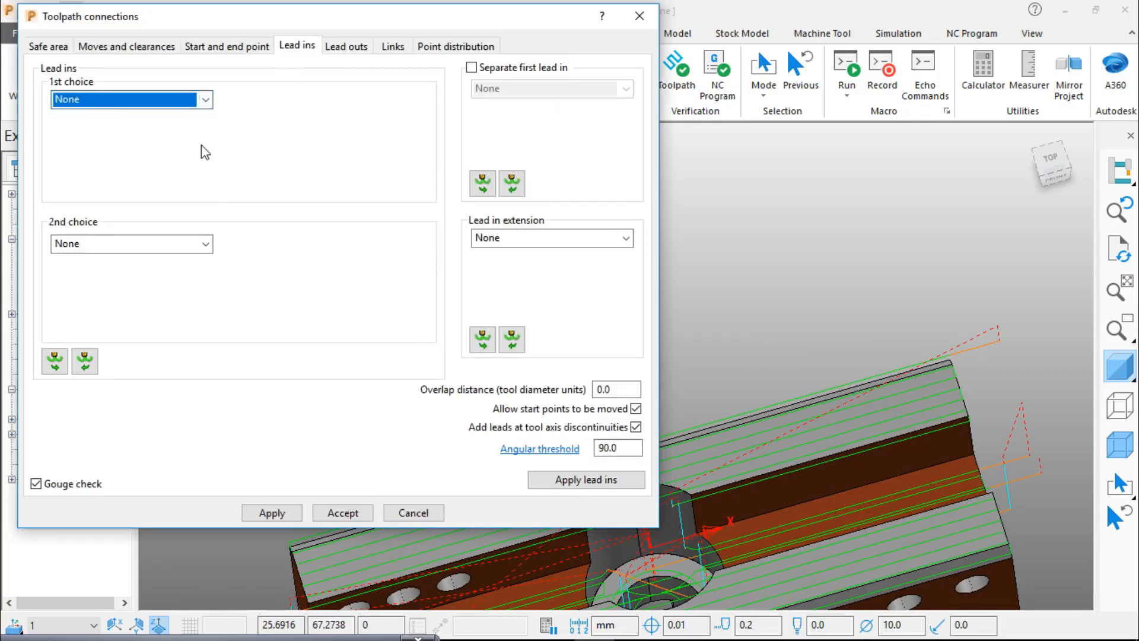
click(272, 512)
click(341, 514)
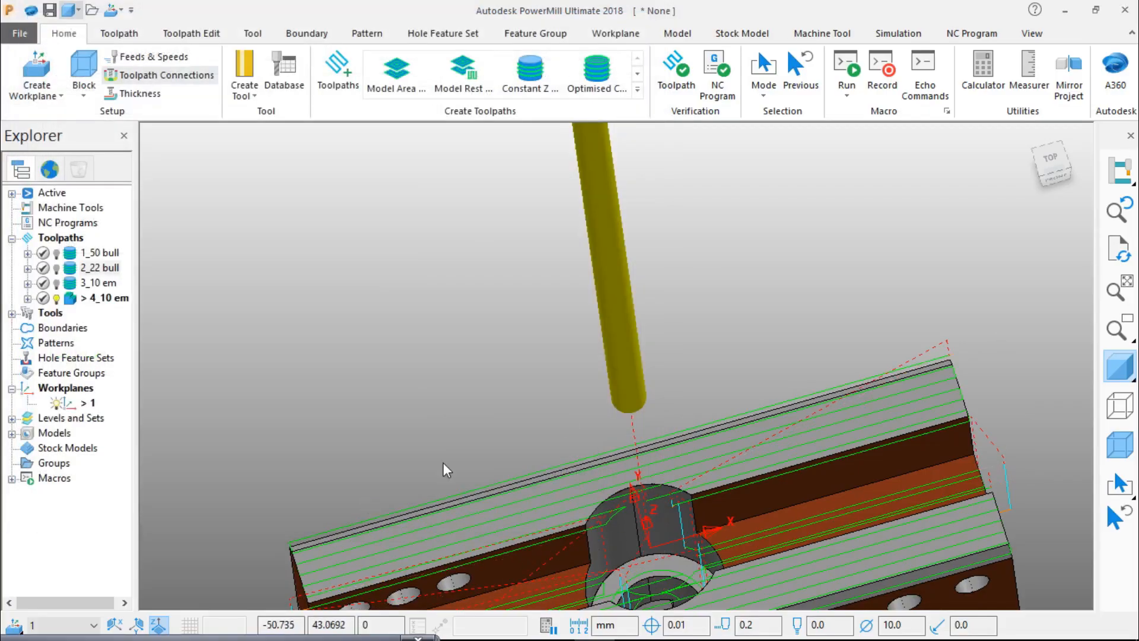
Examine the 4_10 em passes and lead moves at both ends of the part with the leads set to None.
scroll(627, 419, down, 3)
scroll(662, 497, up, 8)
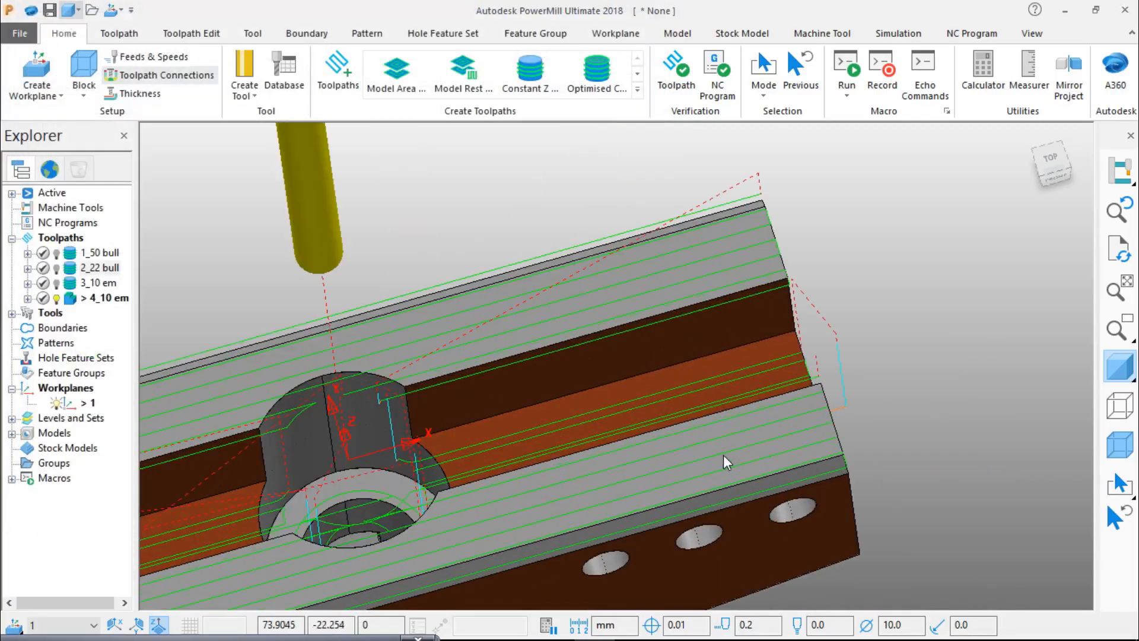
scroll(843, 430, up, 5)
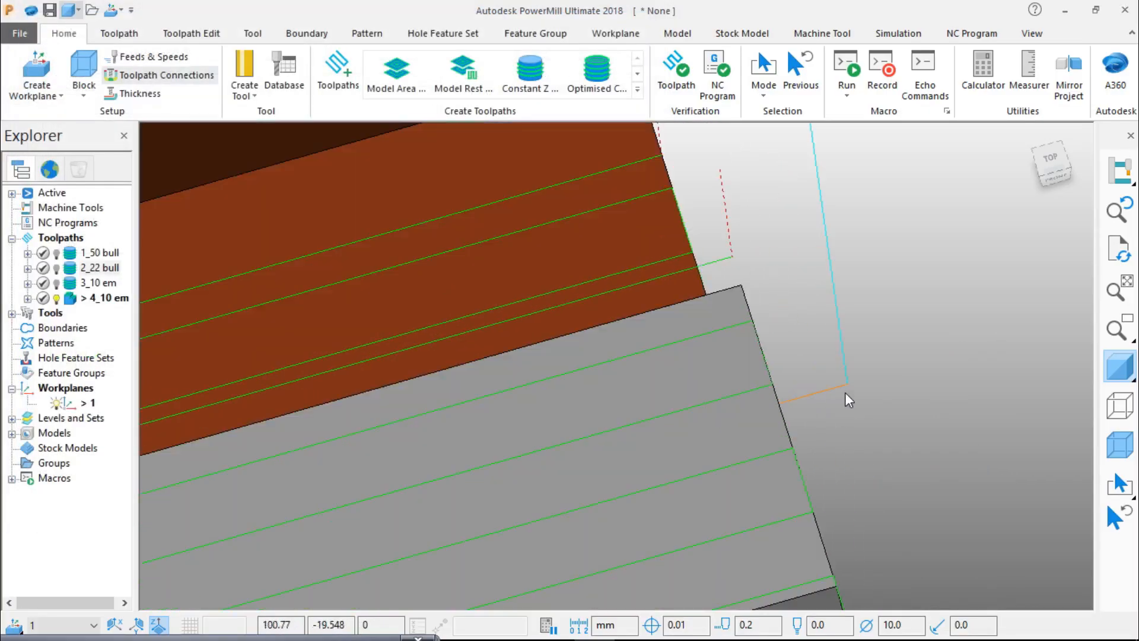
scroll(834, 409, down, 10)
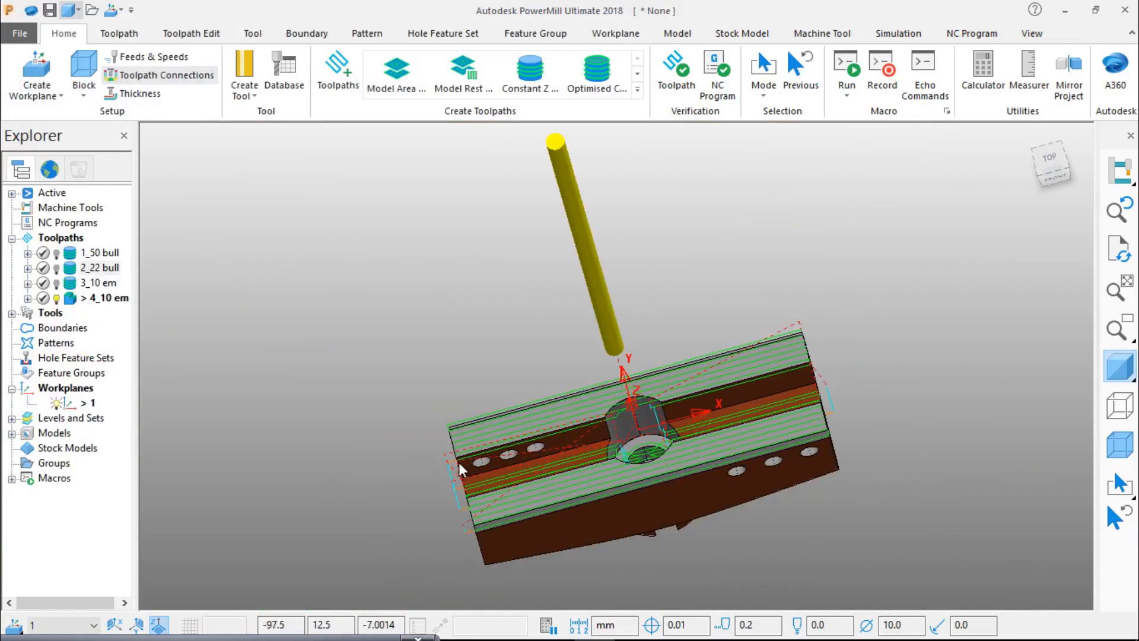
middle_drag(460, 468, 543, 490)
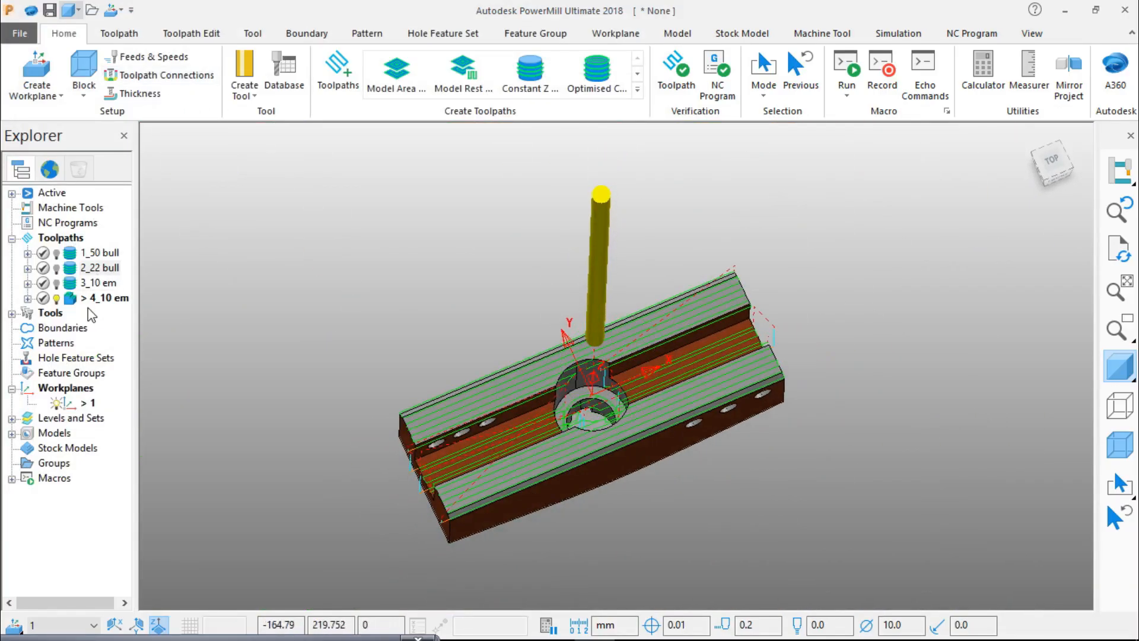
Reopen the settings of toolpath 4_10 em and recycle it for editing, accepting the loss of earlier toolpath edits.
right_click(110, 297)
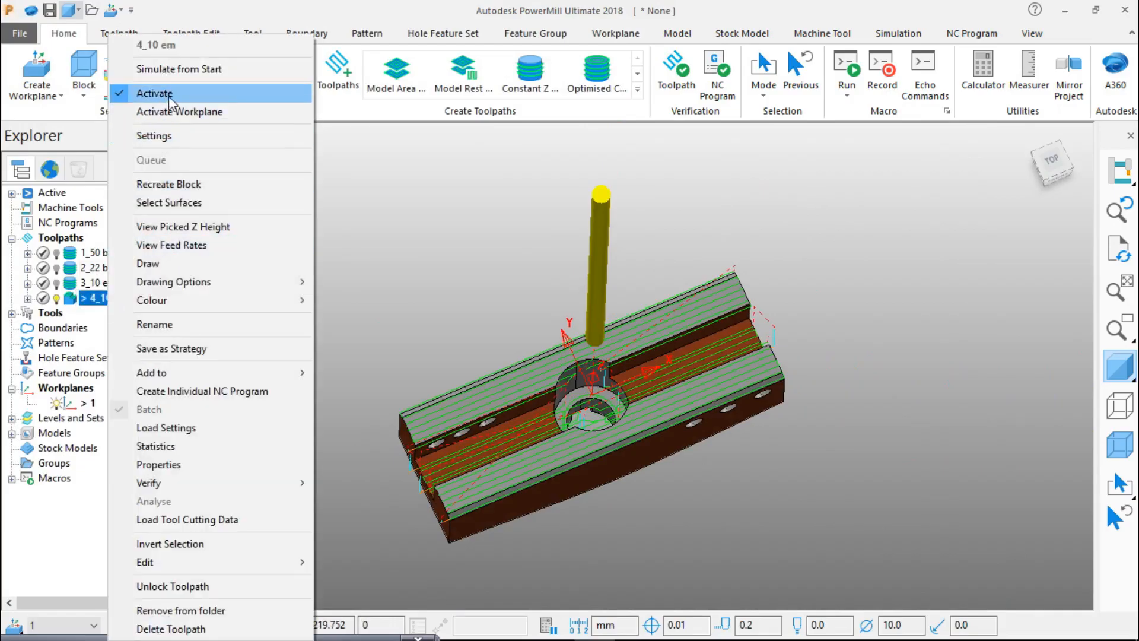
click(177, 137)
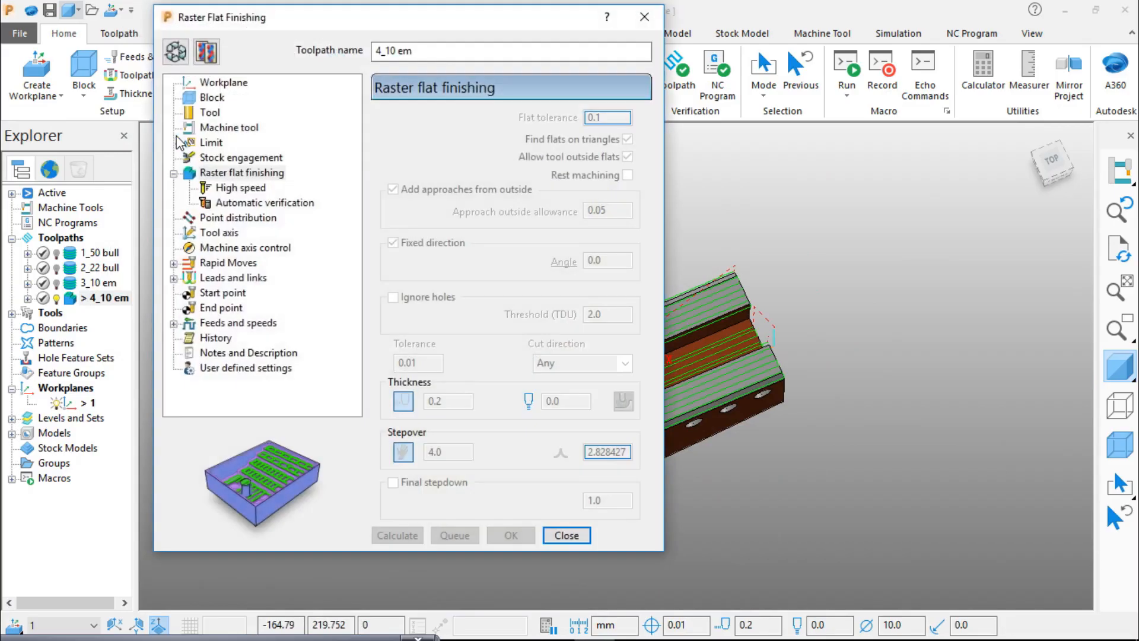
click(176, 52)
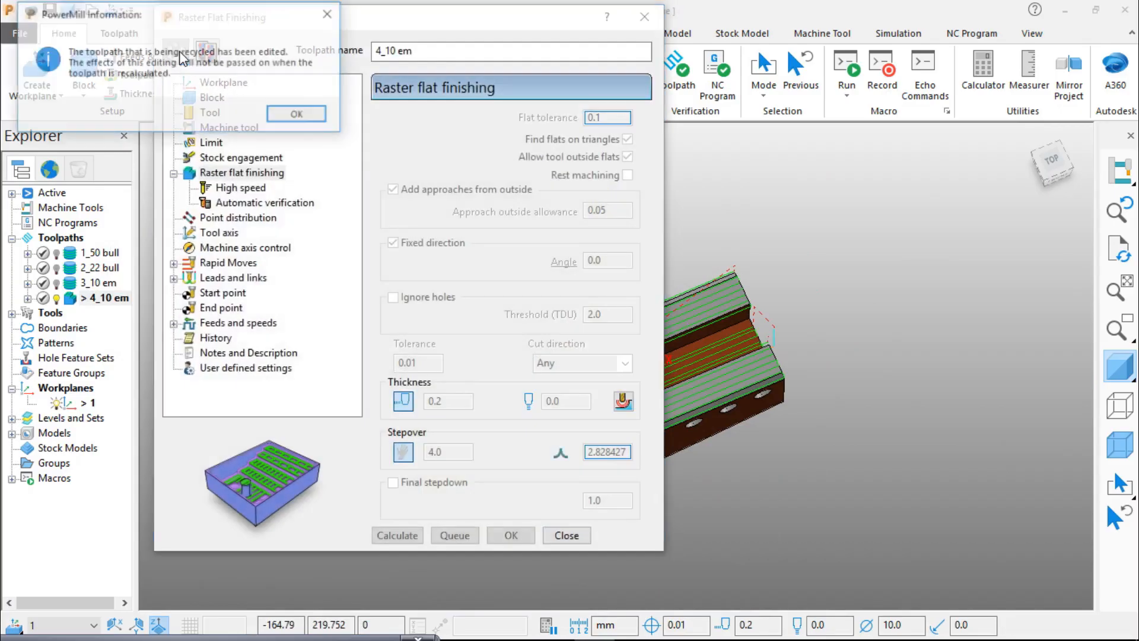
click(298, 114)
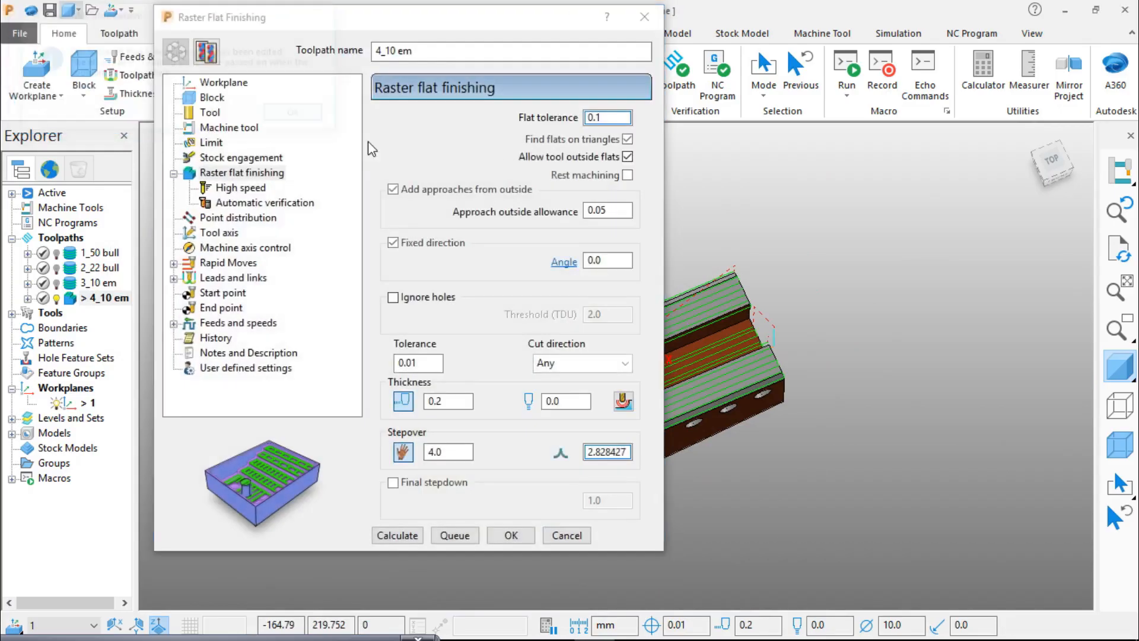
Turn off Allow tool outside flats and Find flats on triangles, then recalculate 4_10 em and check its passes on the part.
click(628, 157)
click(628, 140)
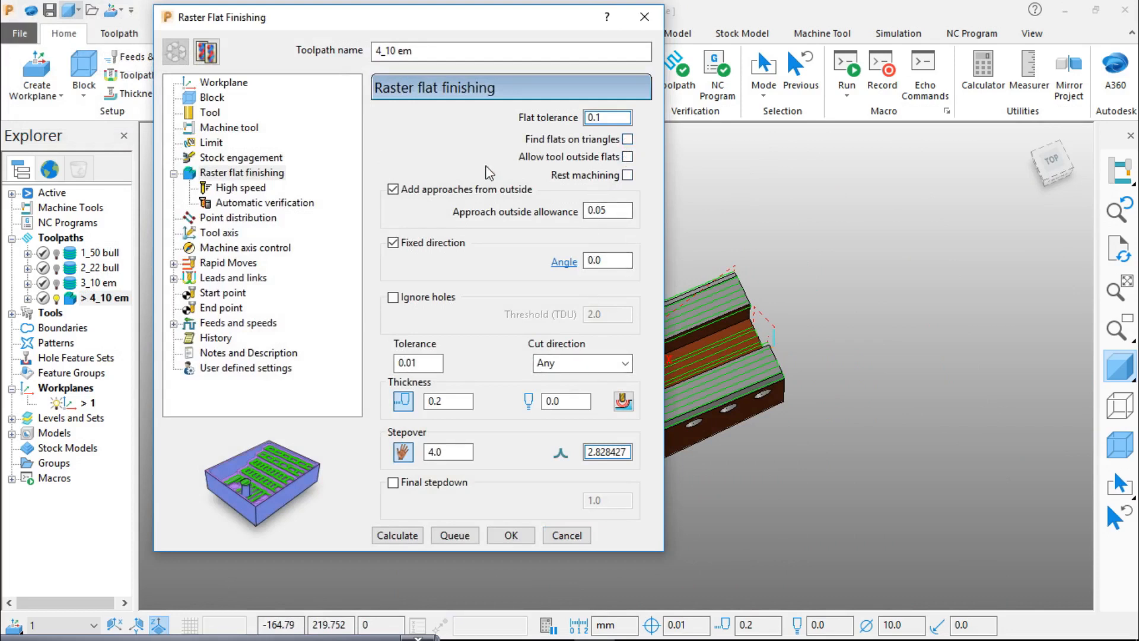
click(396, 535)
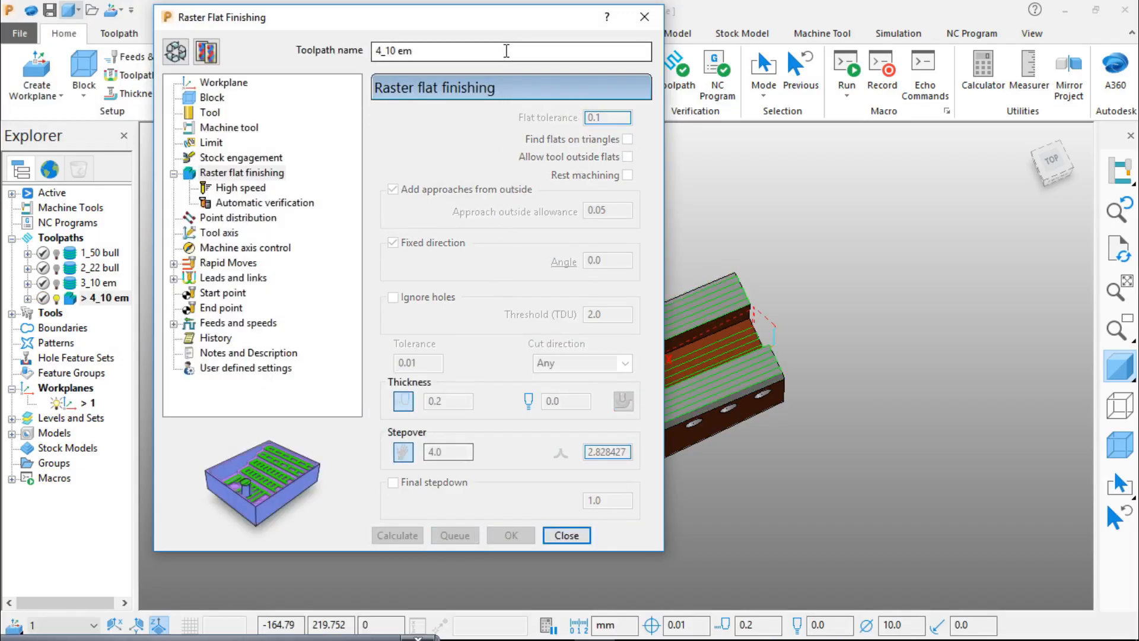
drag(500, 32, 56, 107)
scroll(470, 504, up, 5)
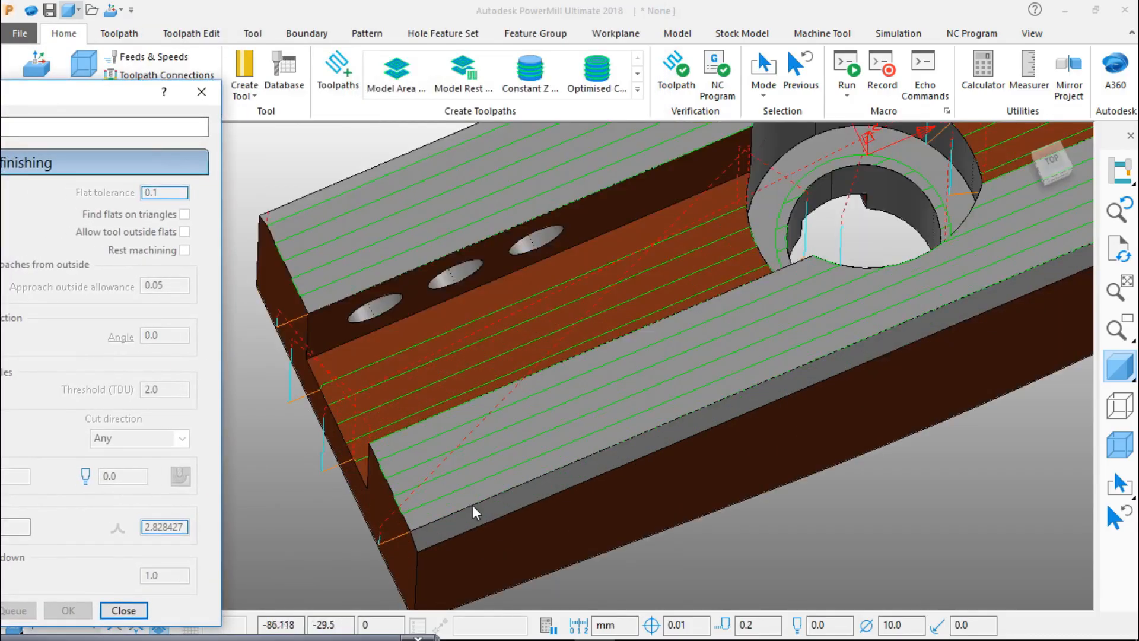
middle_drag(529, 401, 510, 424)
scroll(510, 425, down, 5)
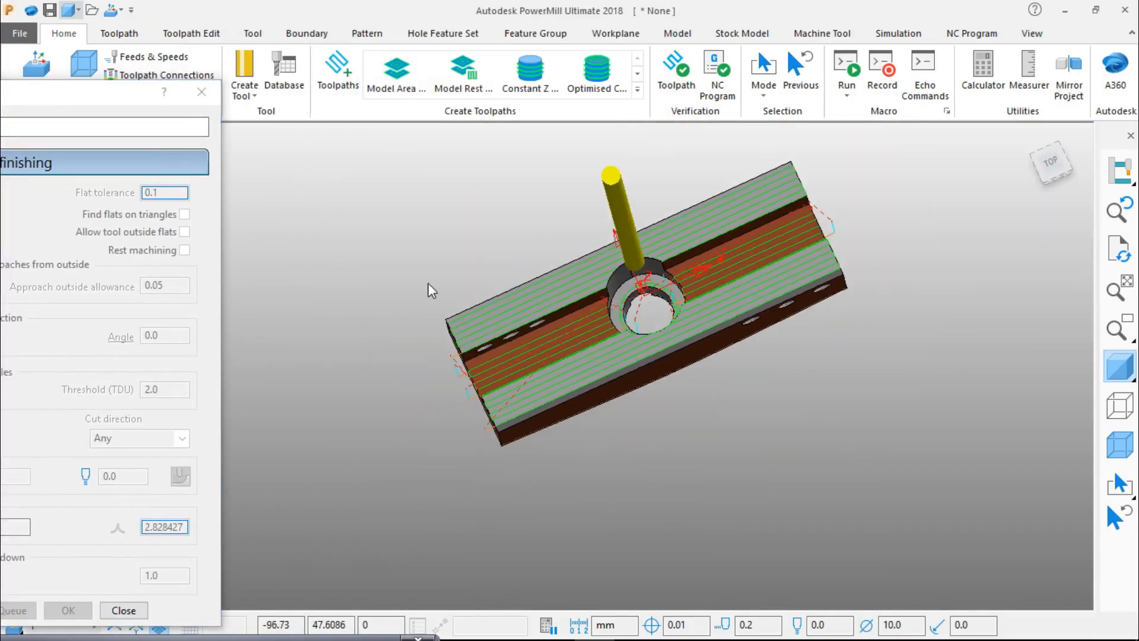
Recycle 4_10 em again, turn off Add approaches from outside, and recalculate the toolpath.
drag(102, 92, 501, 13)
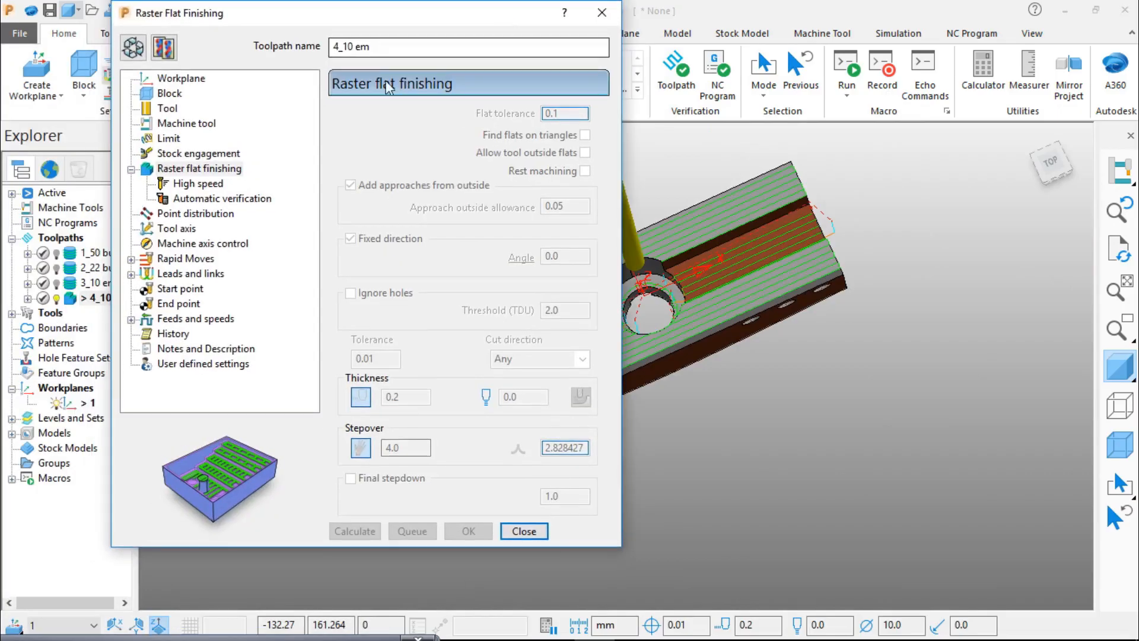
click(133, 47)
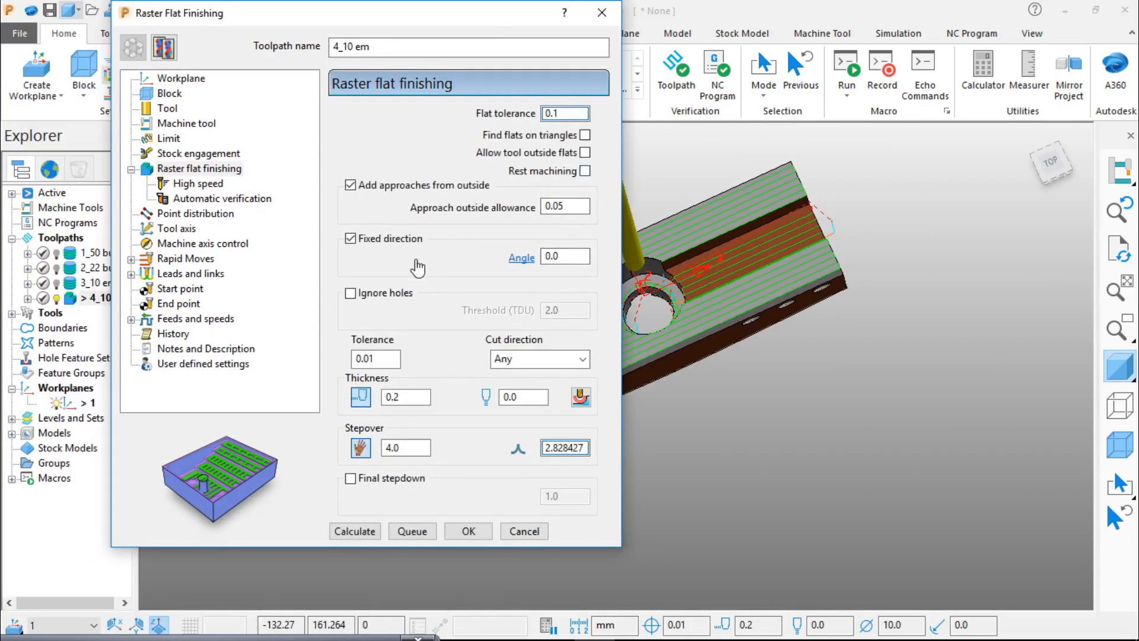
click(350, 186)
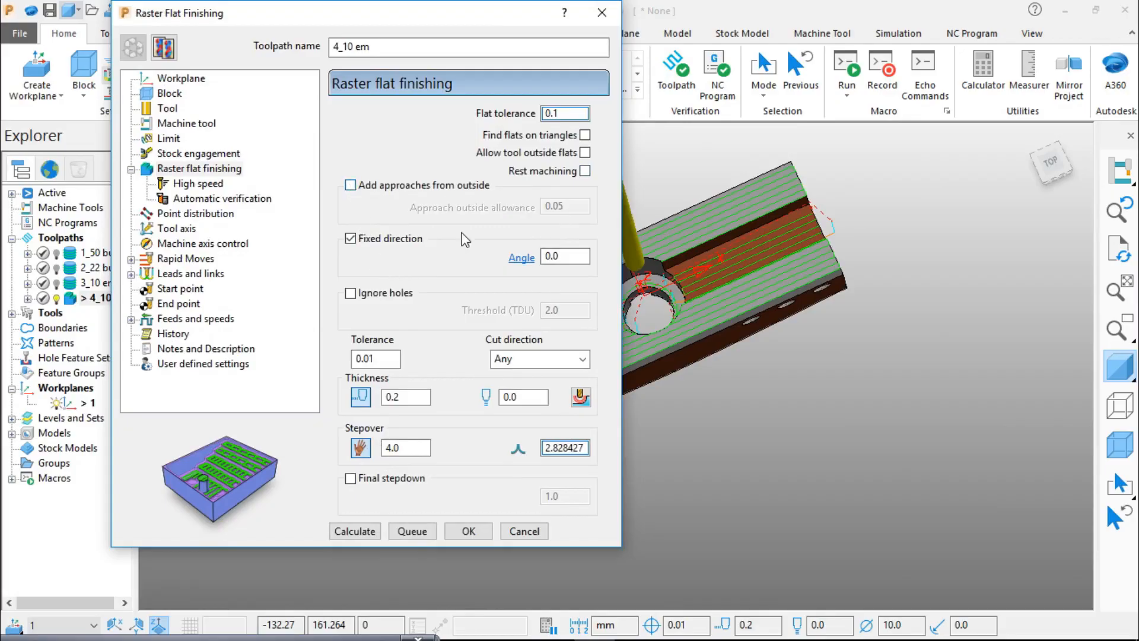
click(366, 531)
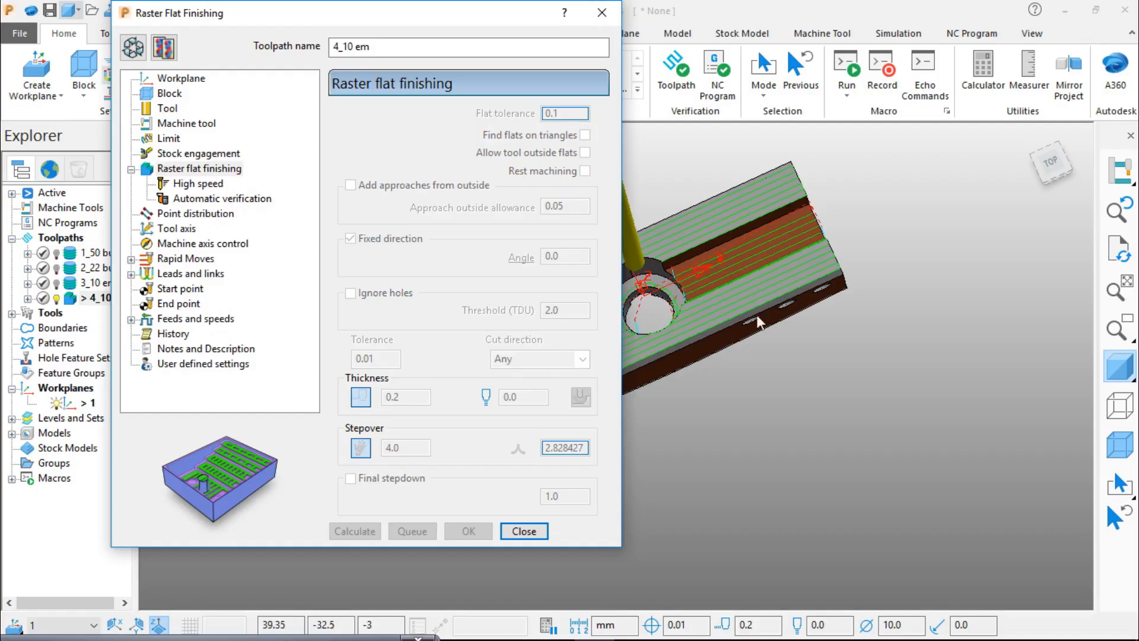
Examine where the recalculated 4_10 em passes and plunge moves start and finish at both ends of the part.
scroll(803, 241, up, 3)
scroll(924, 248, up, 3)
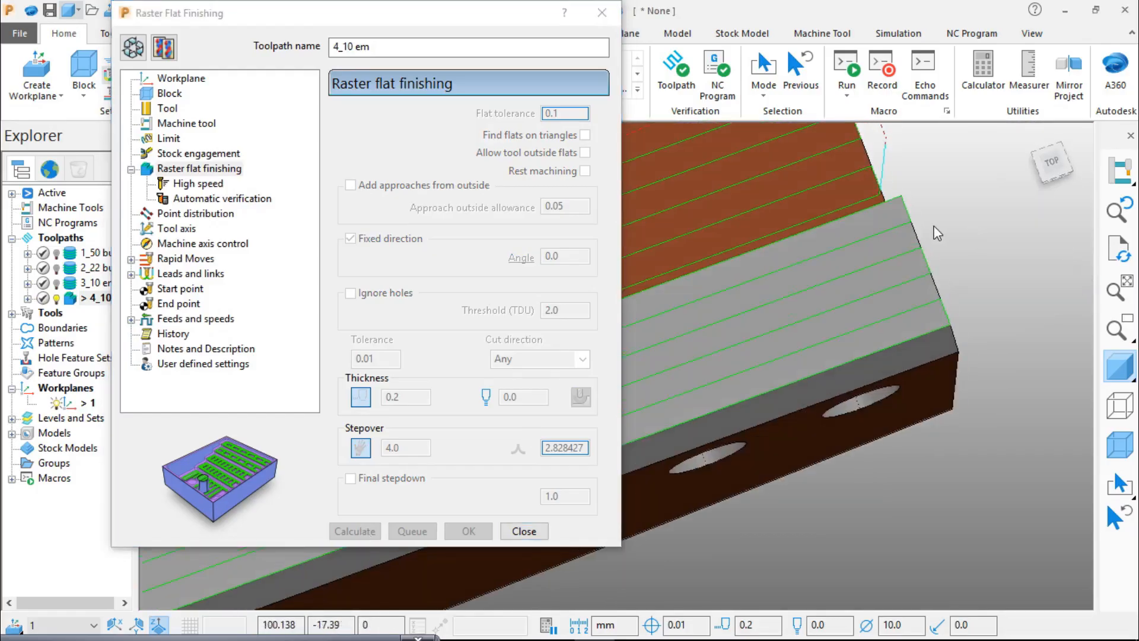
scroll(920, 232, down, 5)
drag(475, 16, 169, 155)
scroll(738, 297, up, 5)
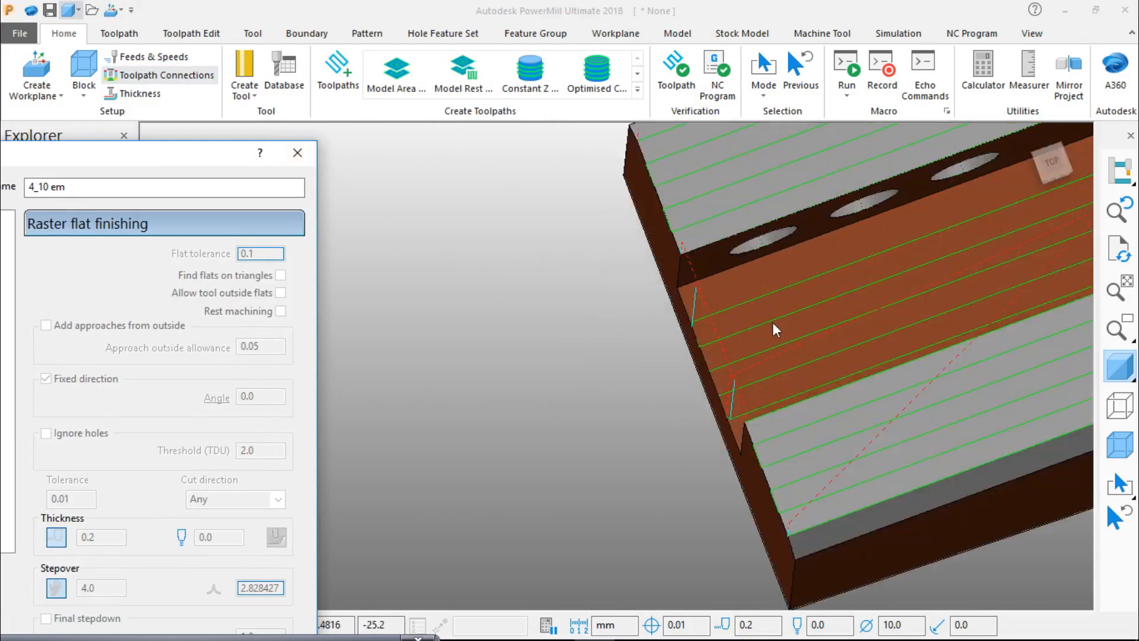
scroll(796, 332, up, 1)
scroll(796, 332, up, 1)
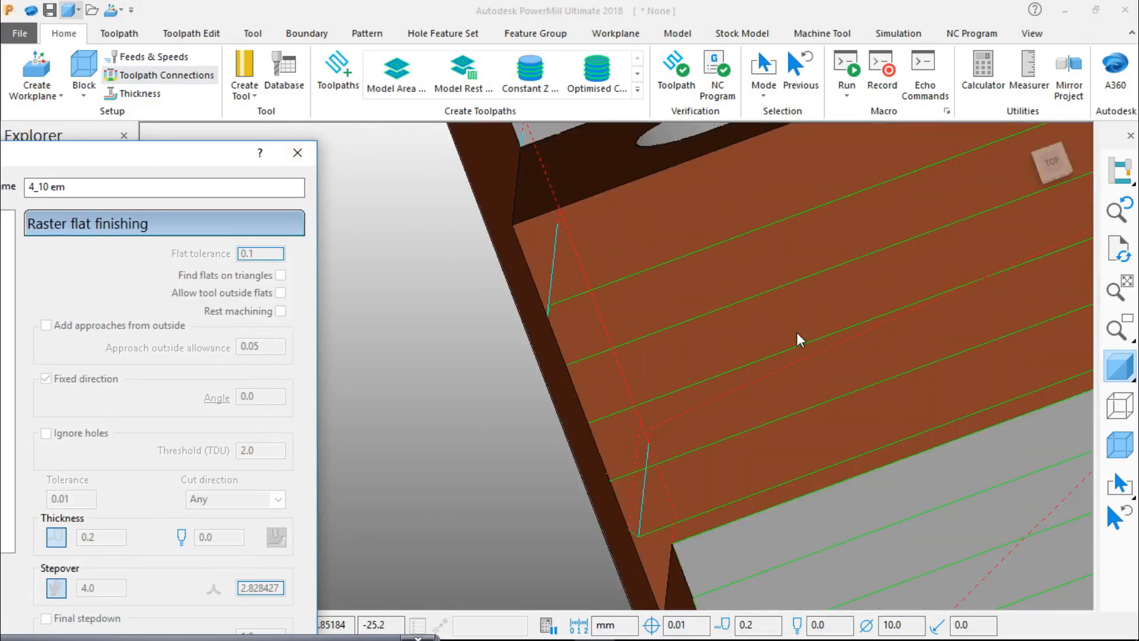
Examine the 4_10 em raster flat finishing passes along the channel and around the central bore, and close the toolpath settings.
scroll(796, 332, down, 3)
scroll(796, 332, down, 3)
scroll(1065, 238, up, 5)
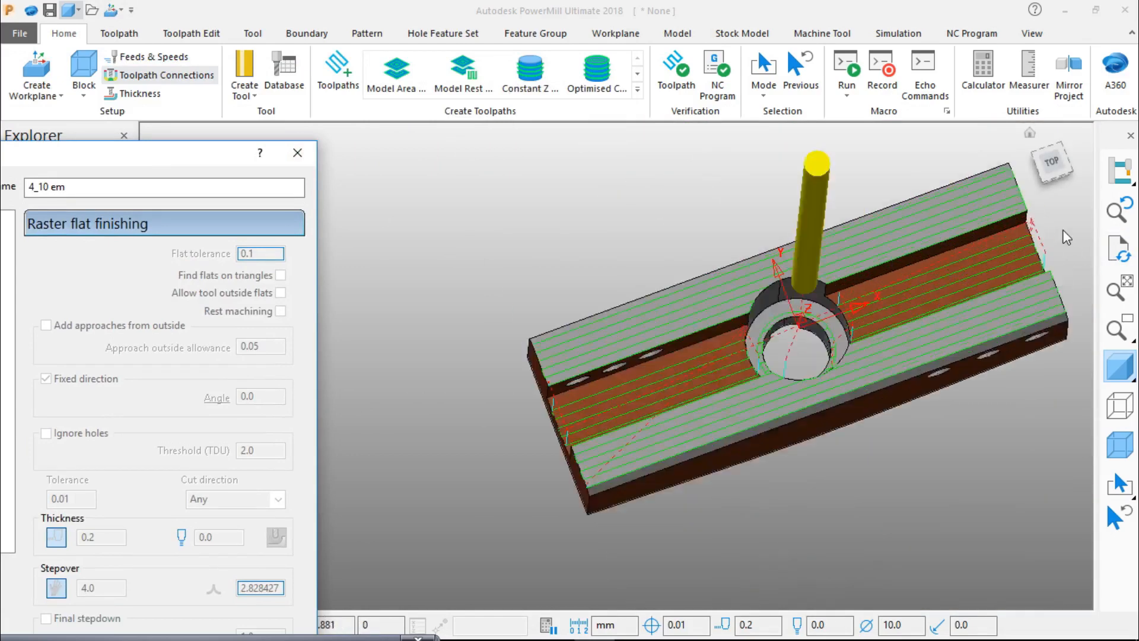
scroll(1062, 232, down, 4)
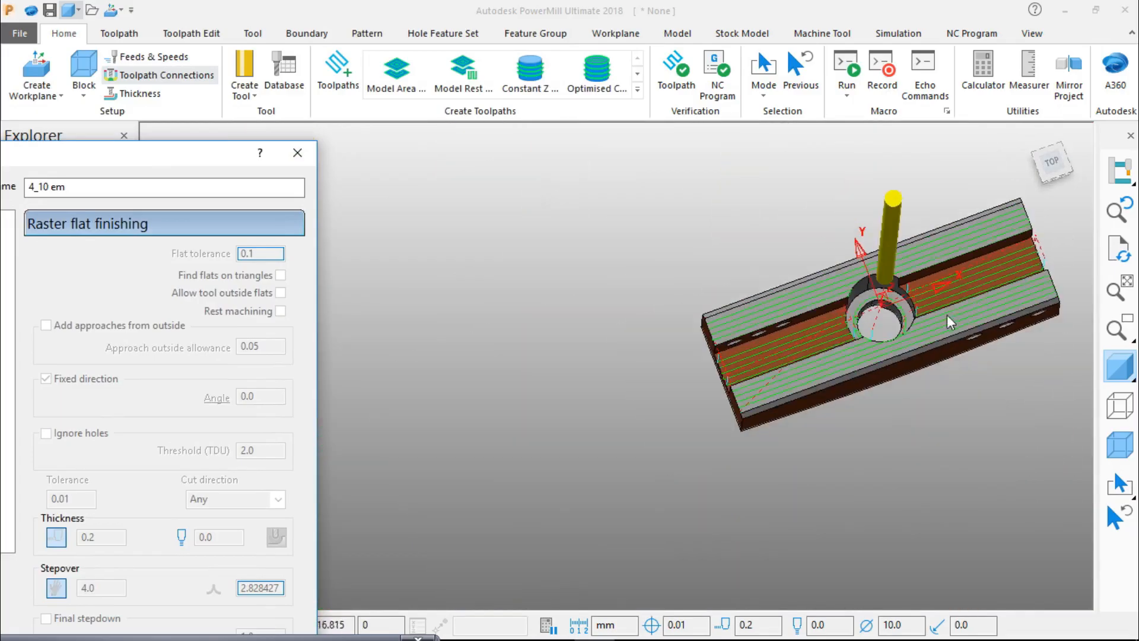
scroll(898, 322, up, 5)
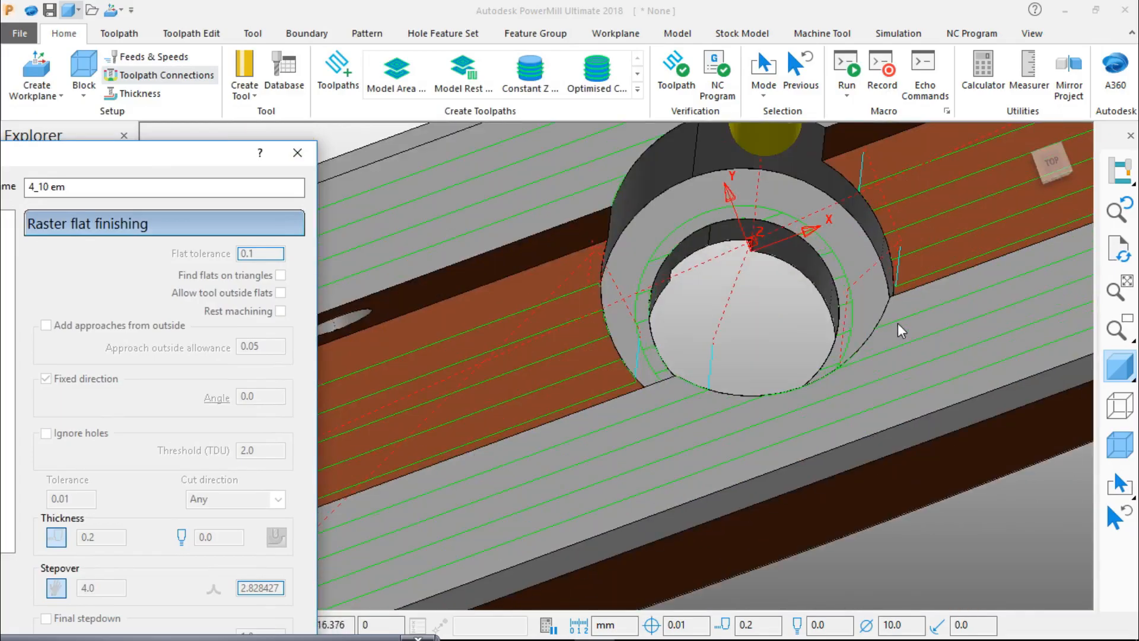
click(1039, 173)
scroll(707, 348, up, 3)
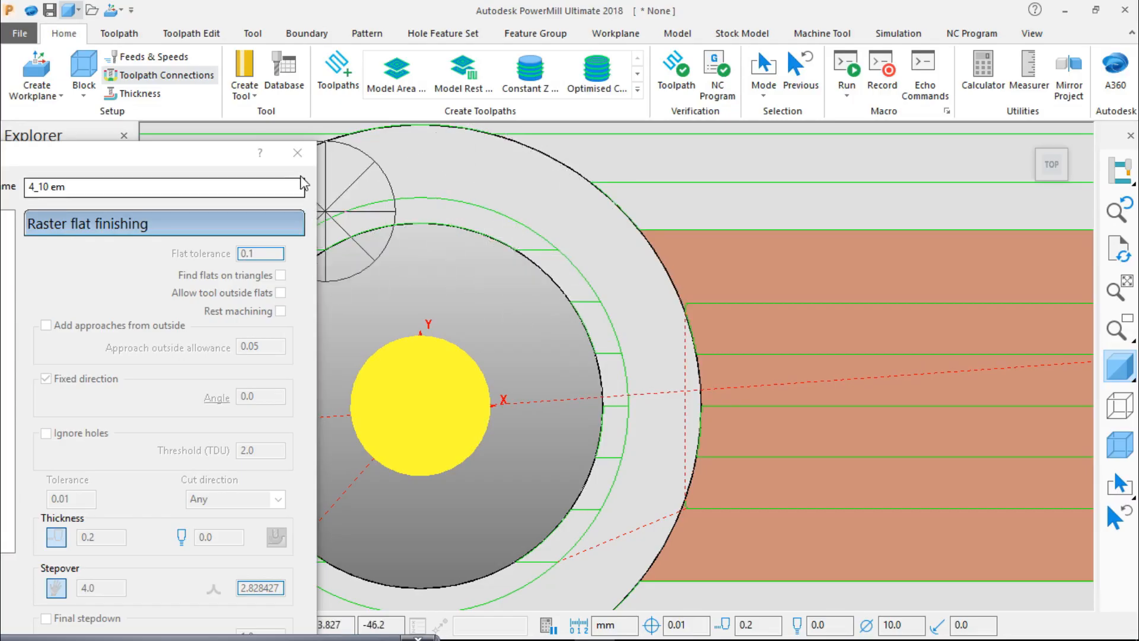
click(1051, 164)
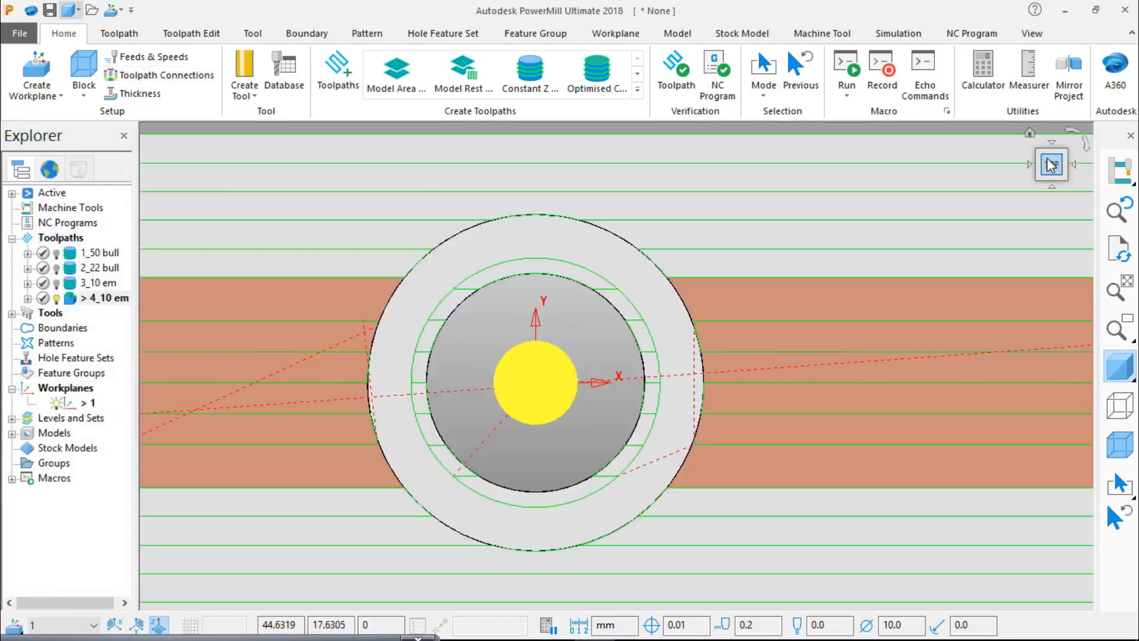
Deactivate the 4_10 em toolpath so its passes are cleared from the model view.
right_click(95, 298)
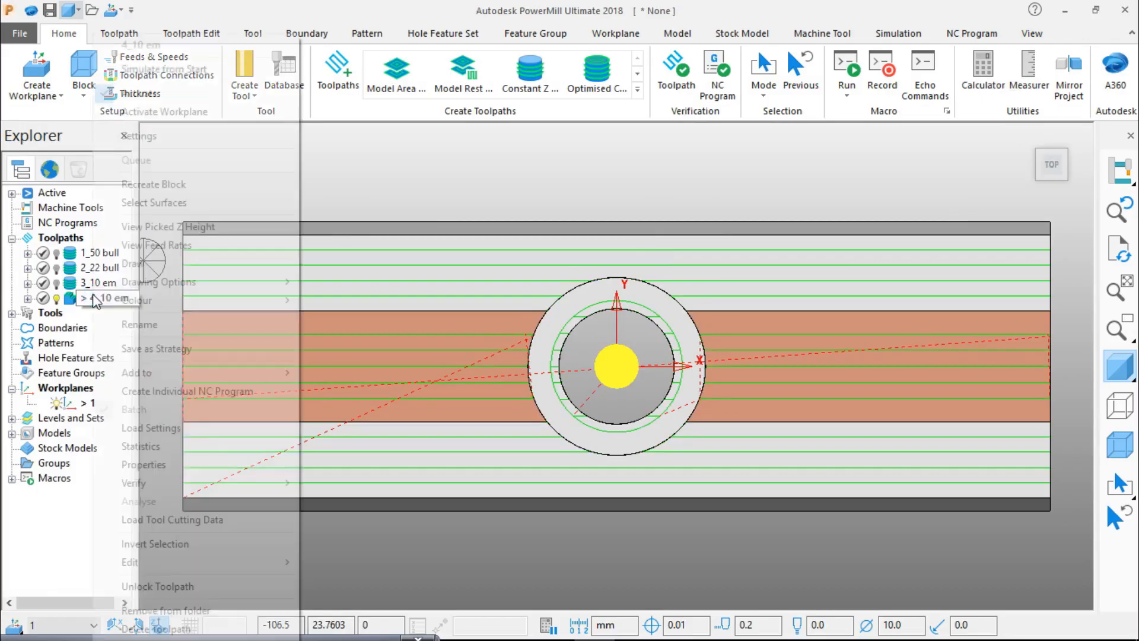
click(154, 95)
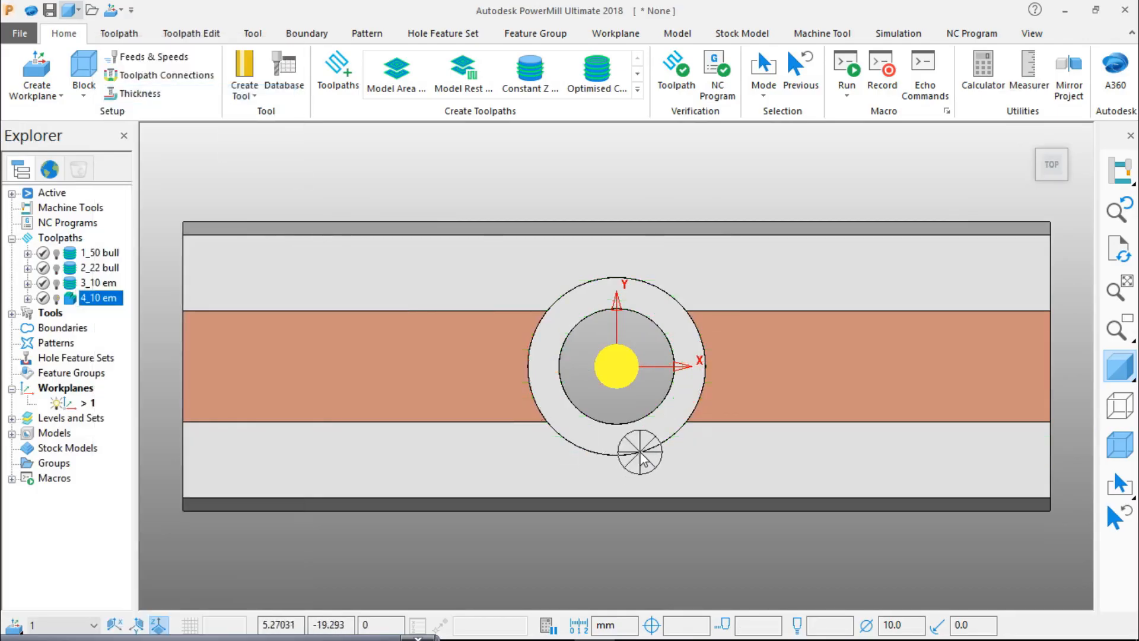
middle_drag(670, 464, 693, 433)
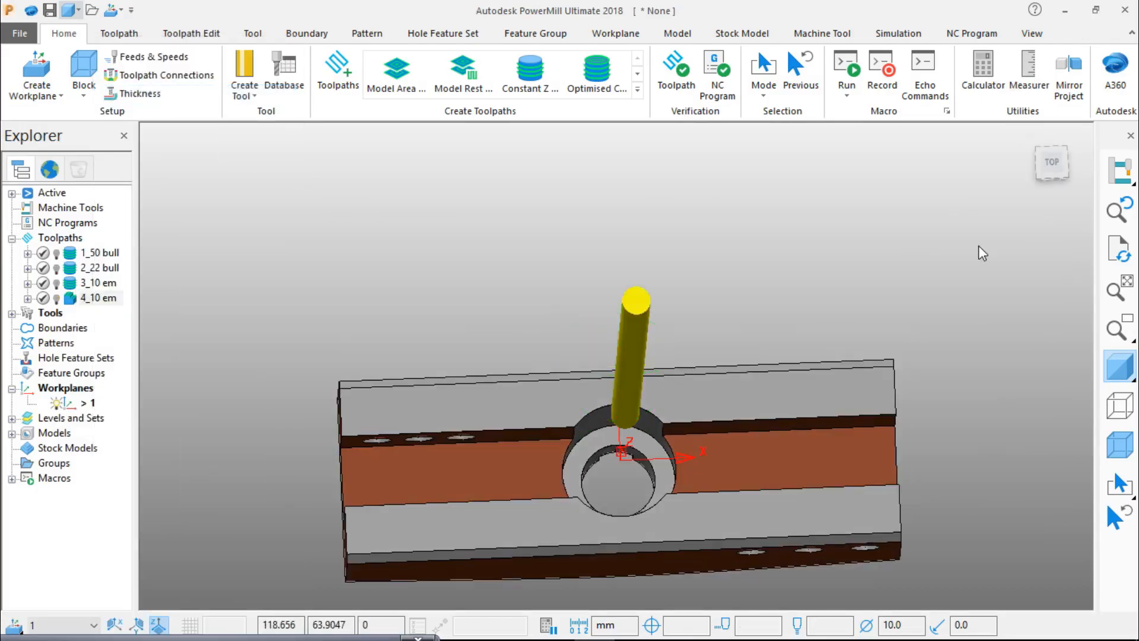
click(1052, 162)
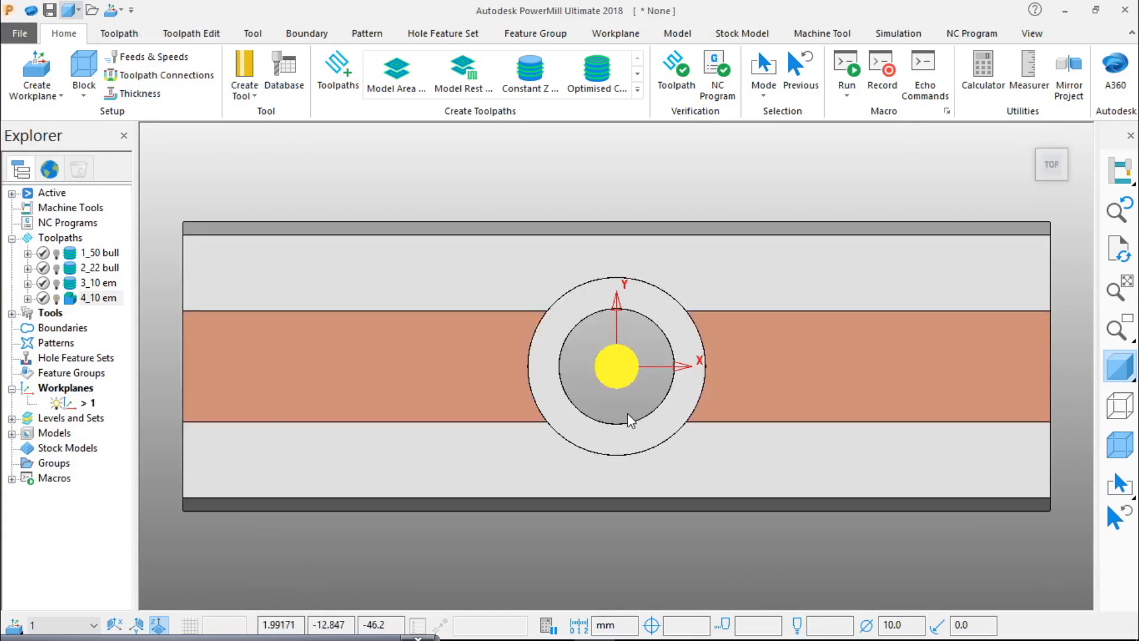
Check the Z height of the ring-shaped ledge around the central bore in the surface's properties.
middle_drag(627, 412, 635, 394)
scroll(626, 446, up, 4)
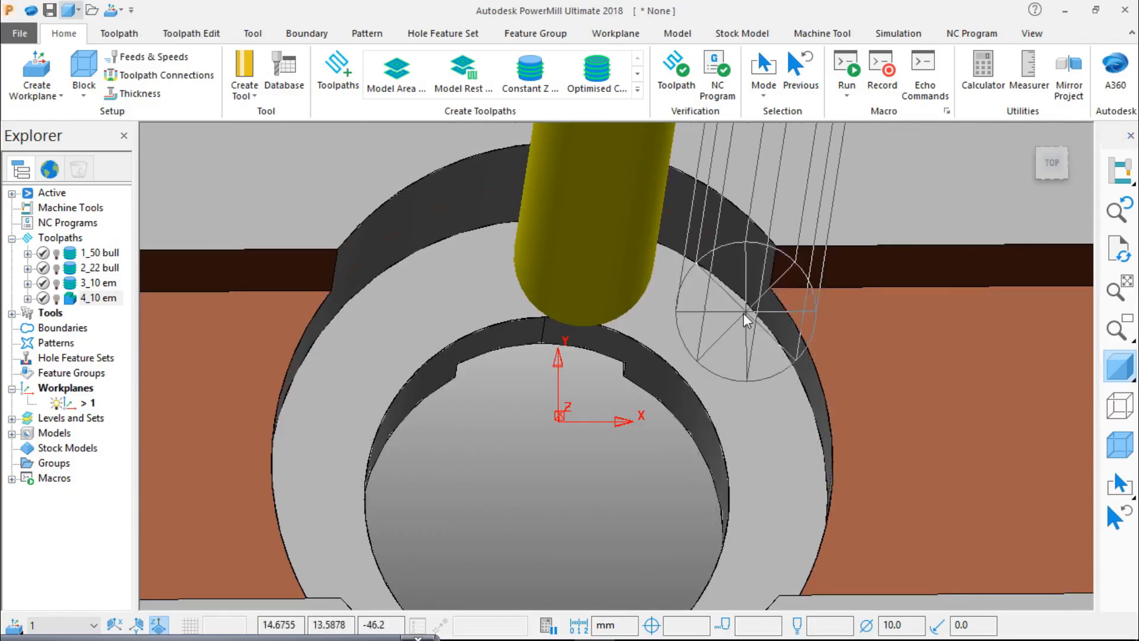
right_click(715, 314)
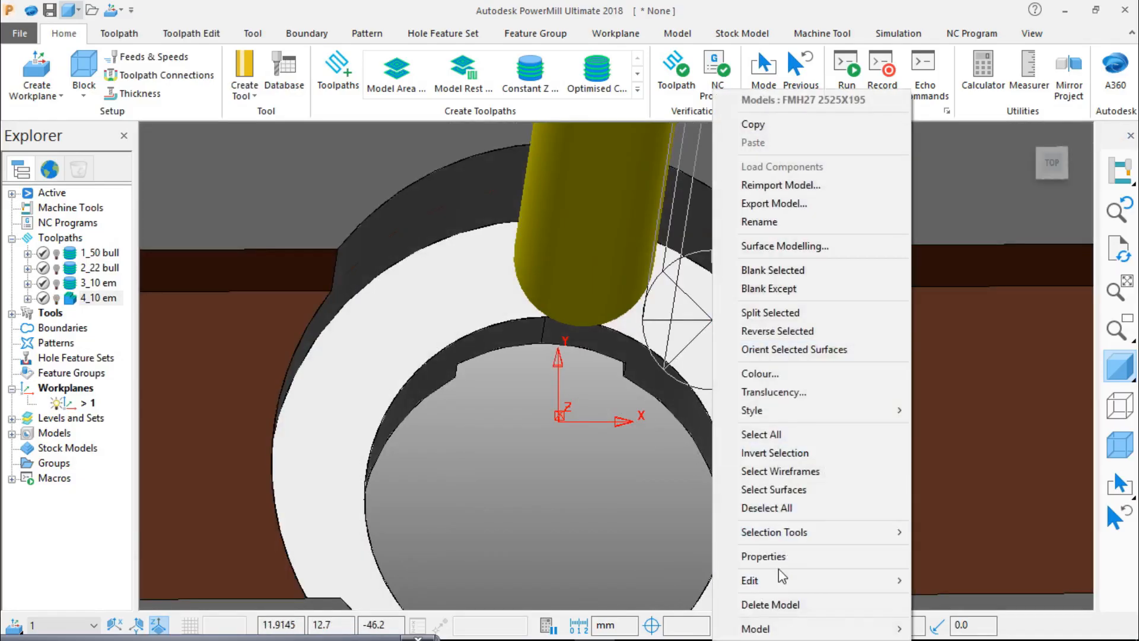
click(771, 557)
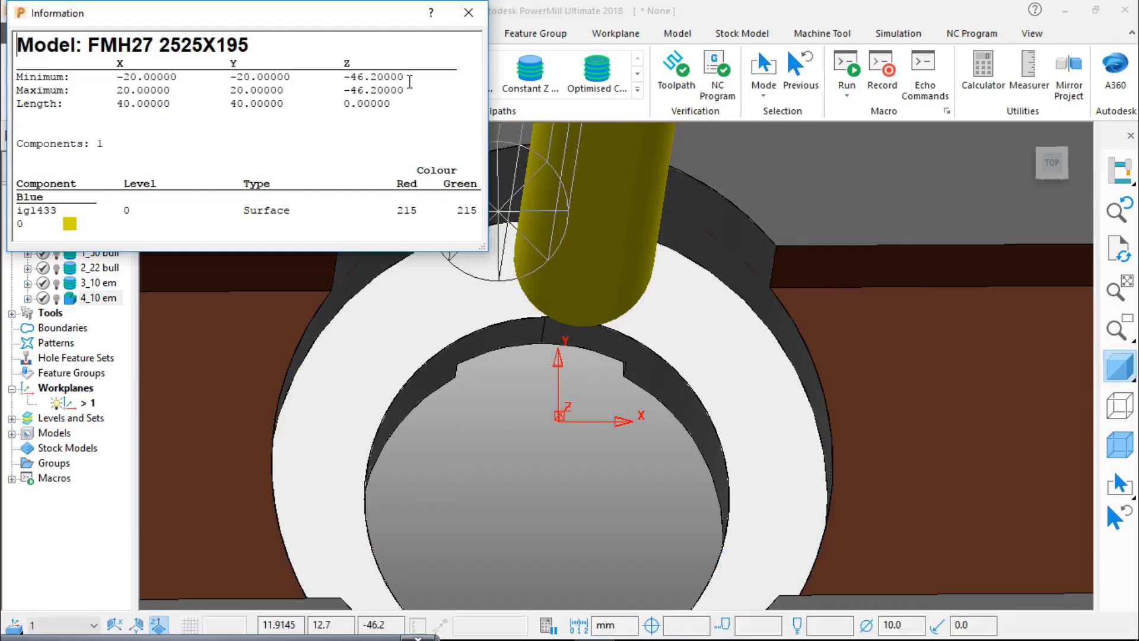
drag(416, 78, 366, 64)
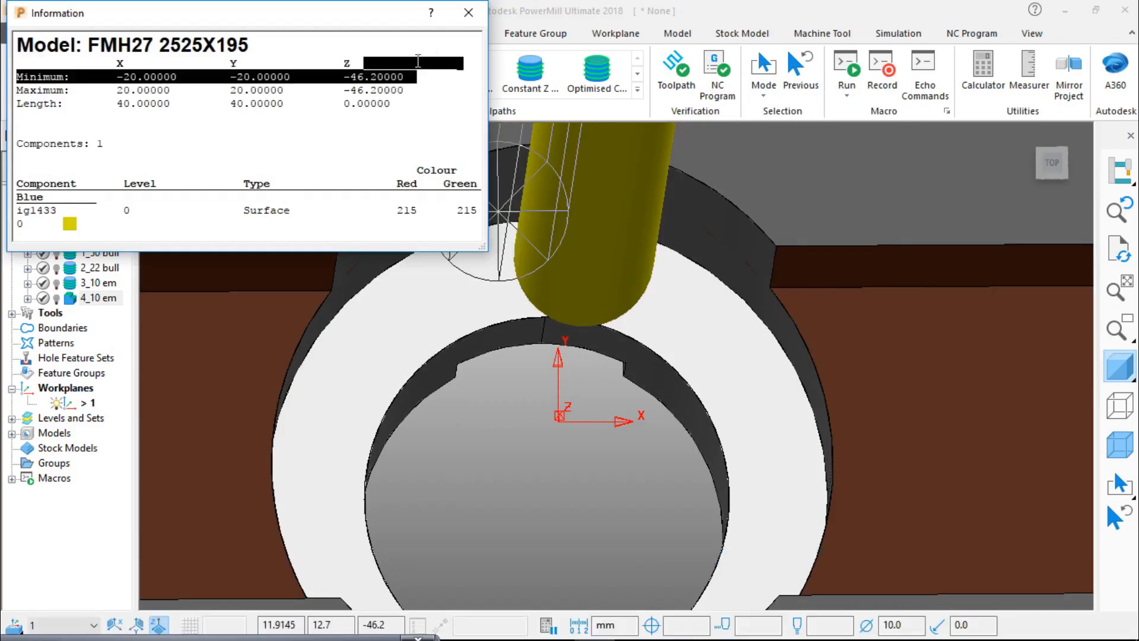
click(468, 13)
click(1050, 161)
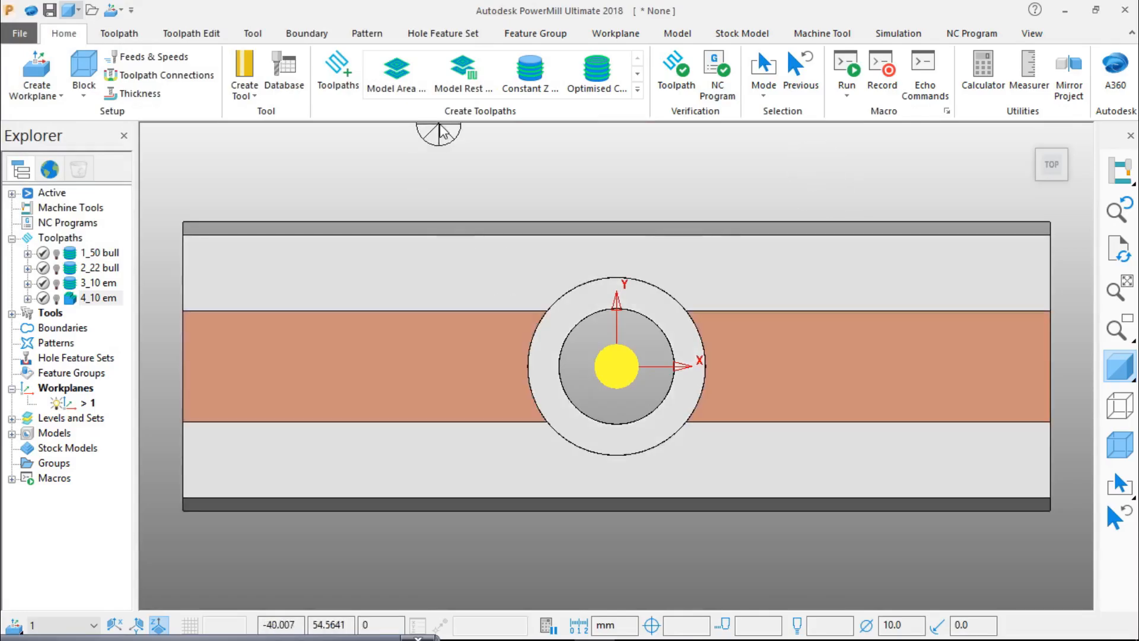
Set the block's maximum Z limit to -46.2 and lock it.
click(83, 95)
click(113, 158)
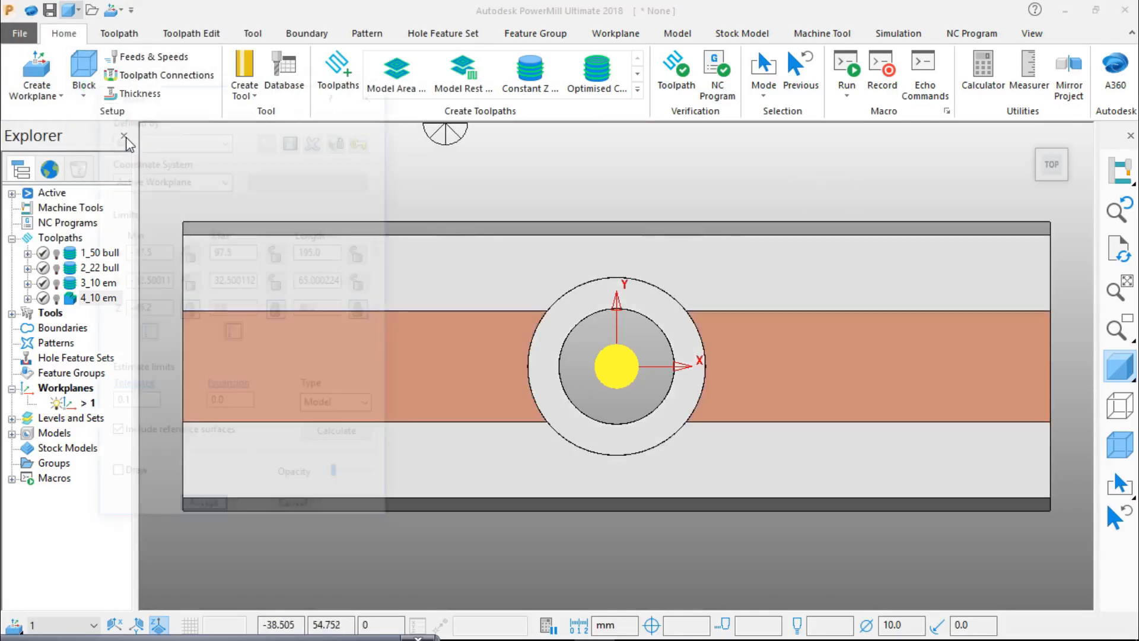
click(277, 309)
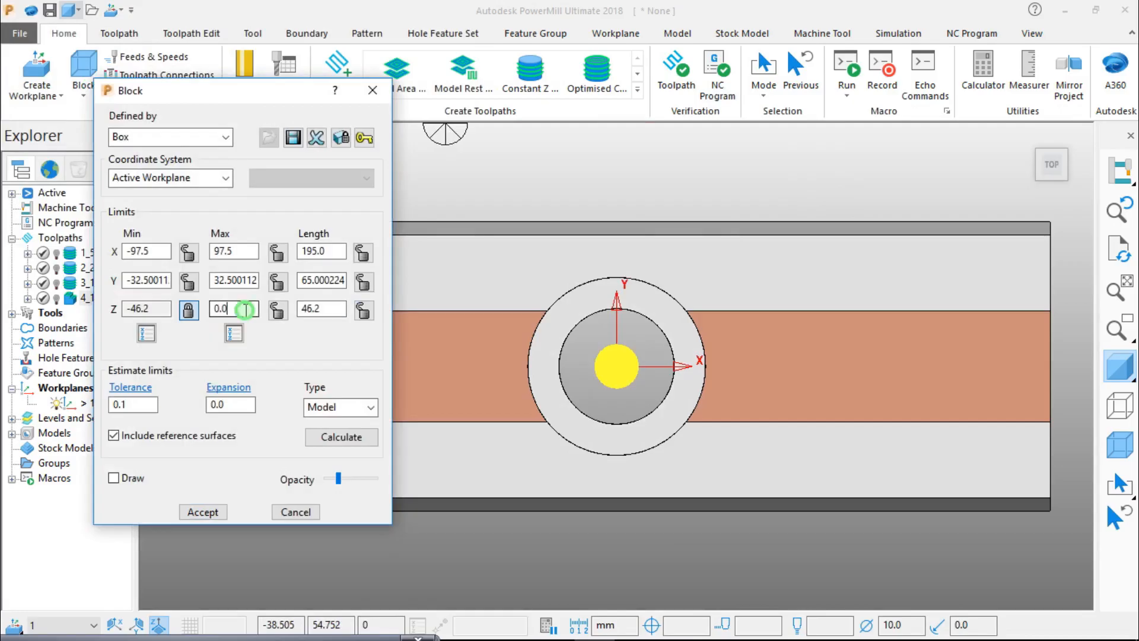
text(-)
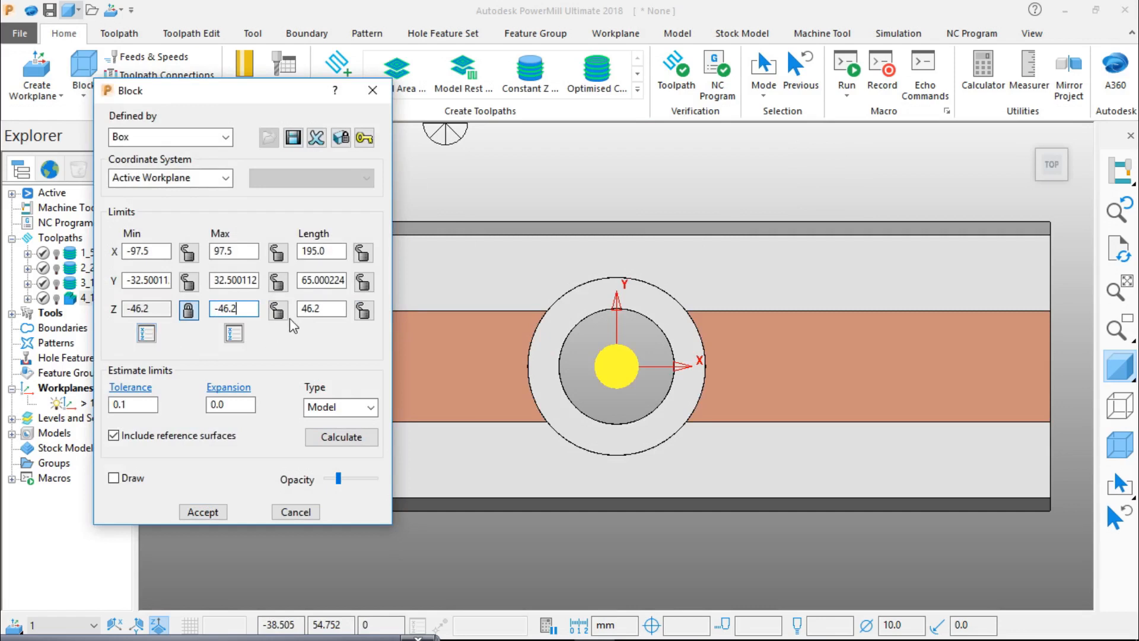
text(46.2)
click(277, 310)
Set the block's minimum Z limit to -72.0, lock it and apply the block.
click(189, 310)
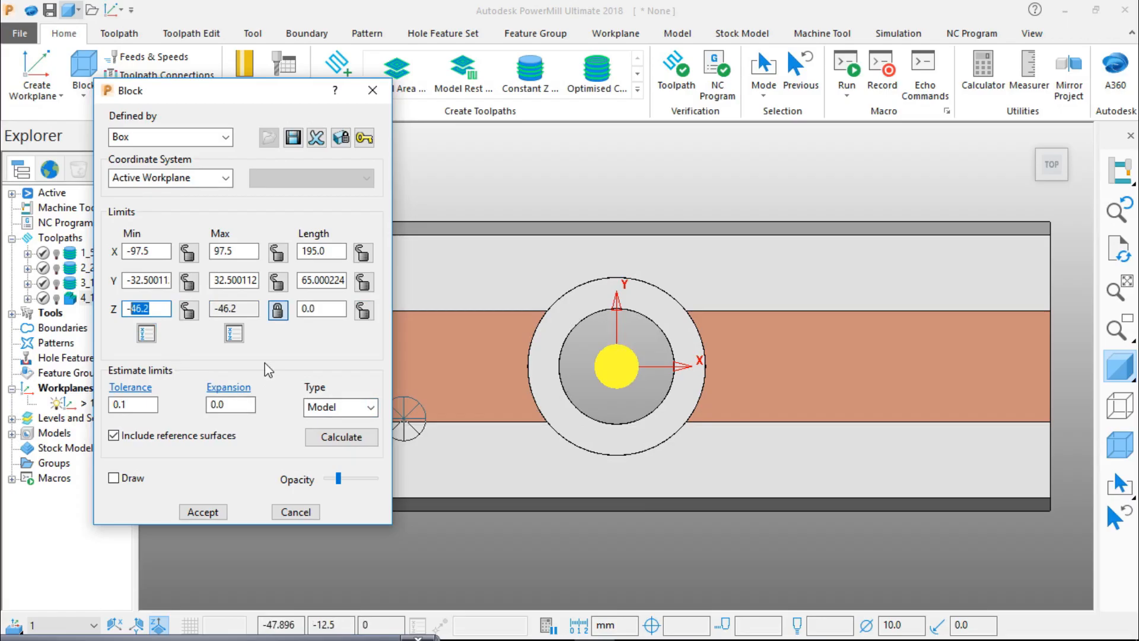
text(72.0)
click(187, 309)
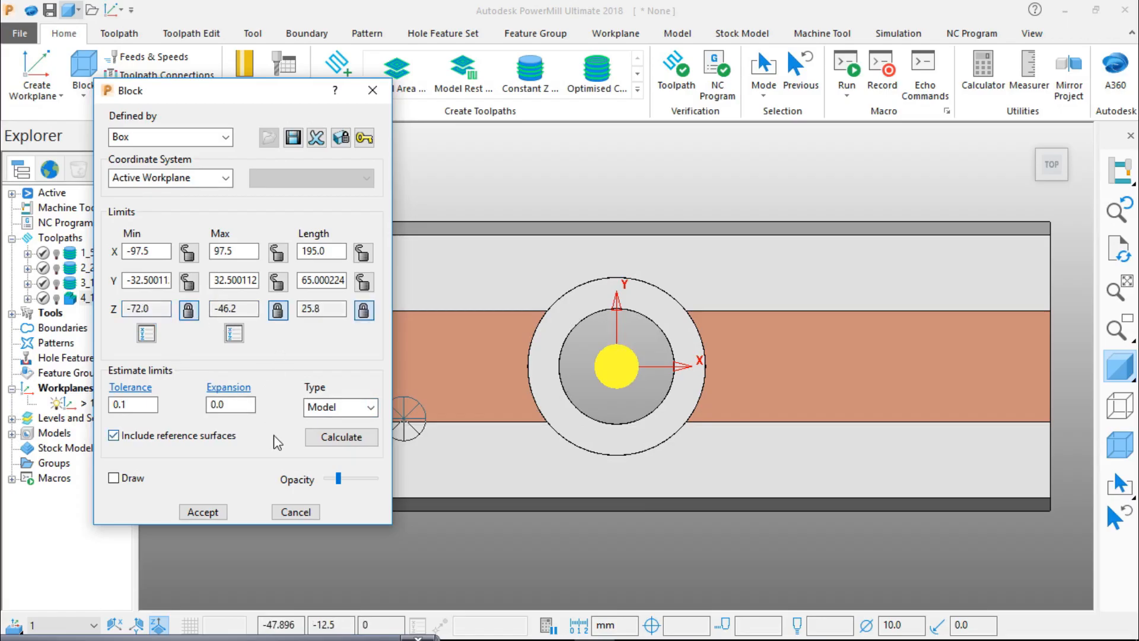
click(208, 509)
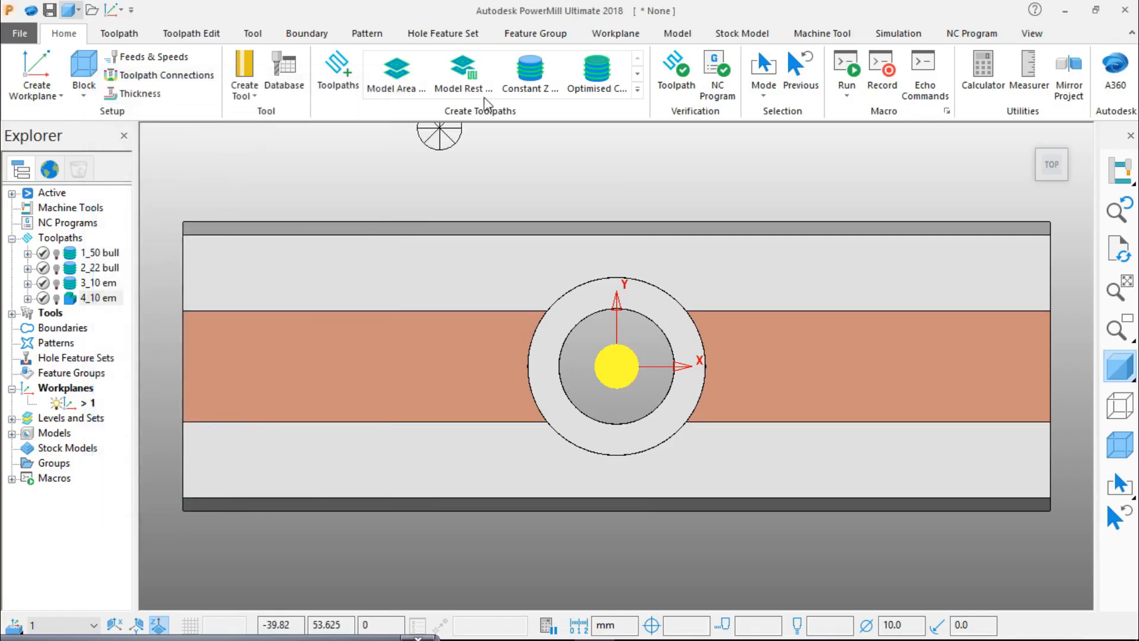
Start a Constant Z Finishing toolpath and enter 5_16 as its name.
click(521, 94)
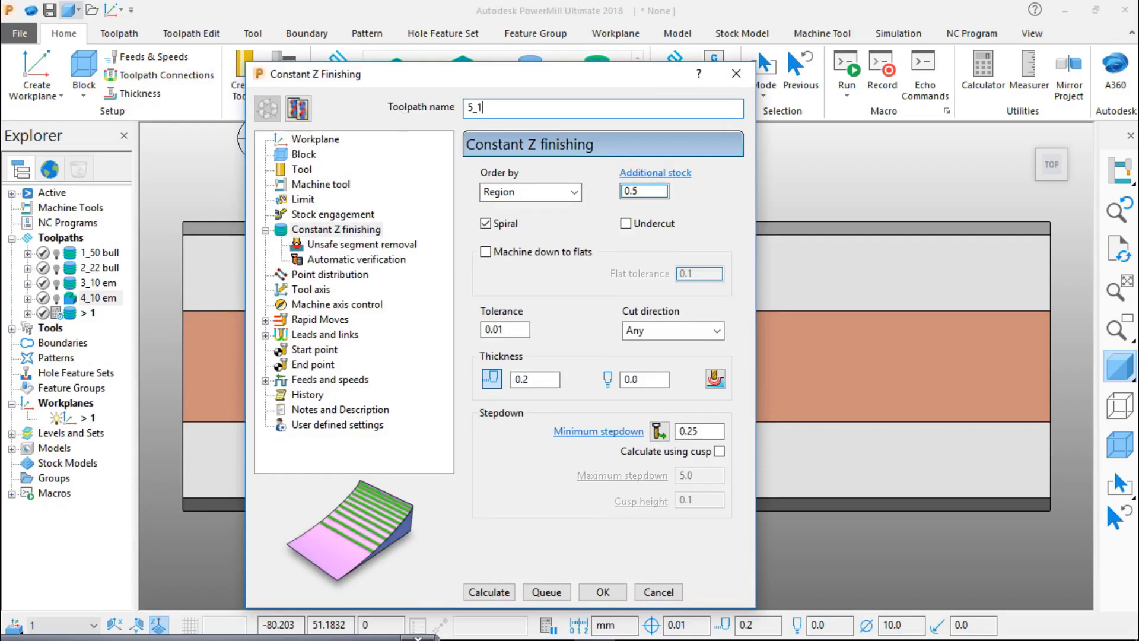
drag(580, 66, 194, 112)
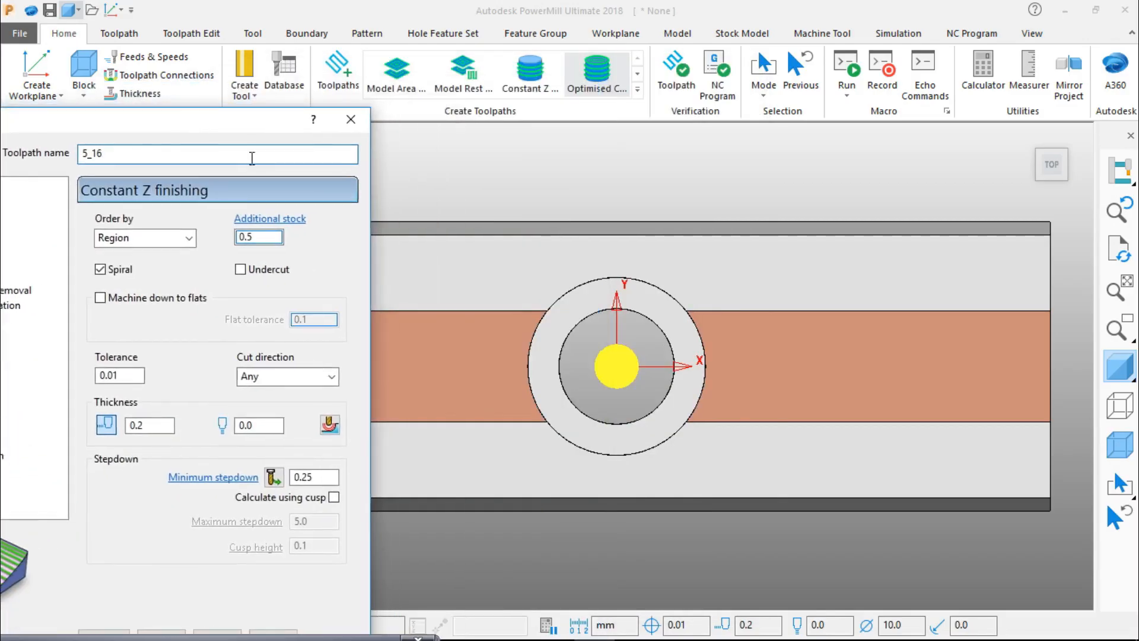
Try to measure the central bore's radius from three points on its upper rim.
middle_drag(642, 375, 665, 383)
scroll(623, 528, up, 2)
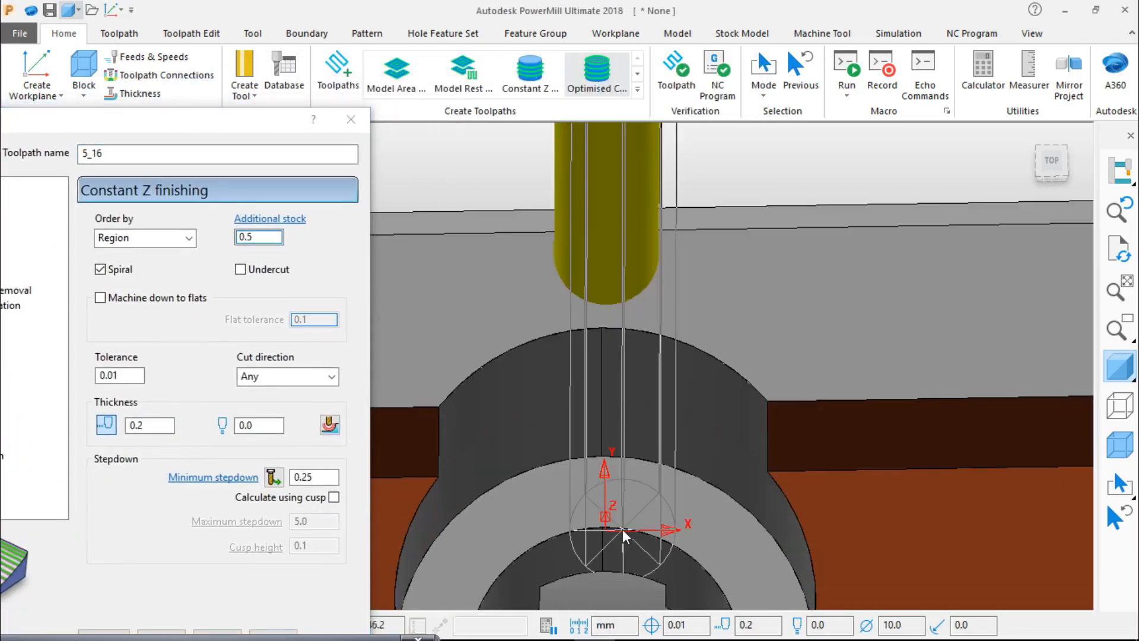
scroll(641, 546, up, 2)
scroll(714, 368, up, 2)
scroll(834, 431, up, 2)
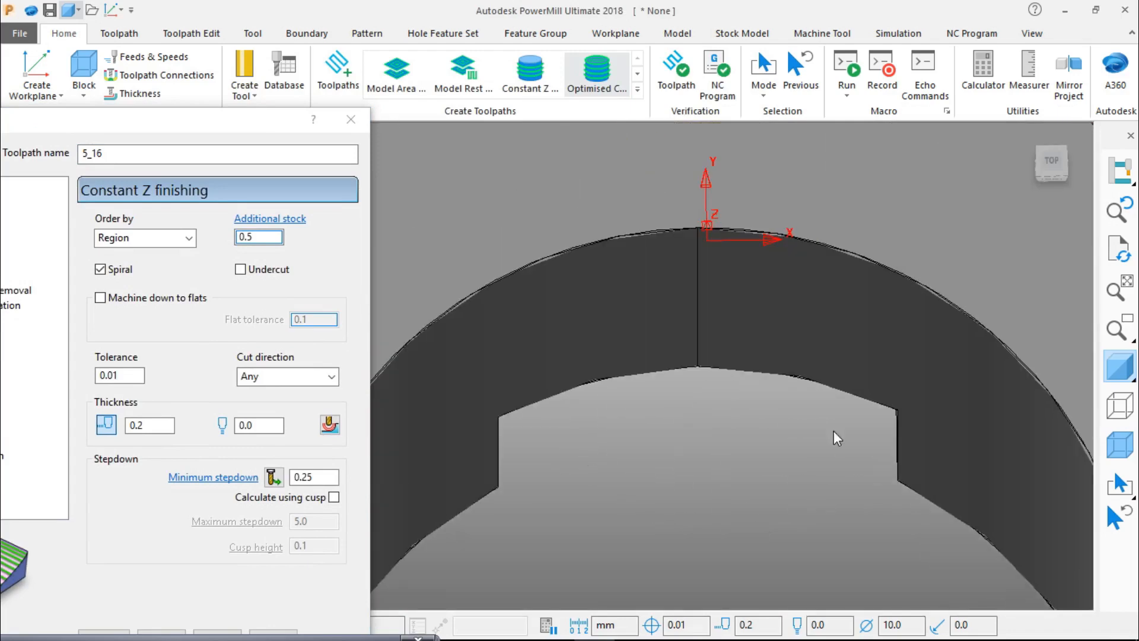
click(1028, 76)
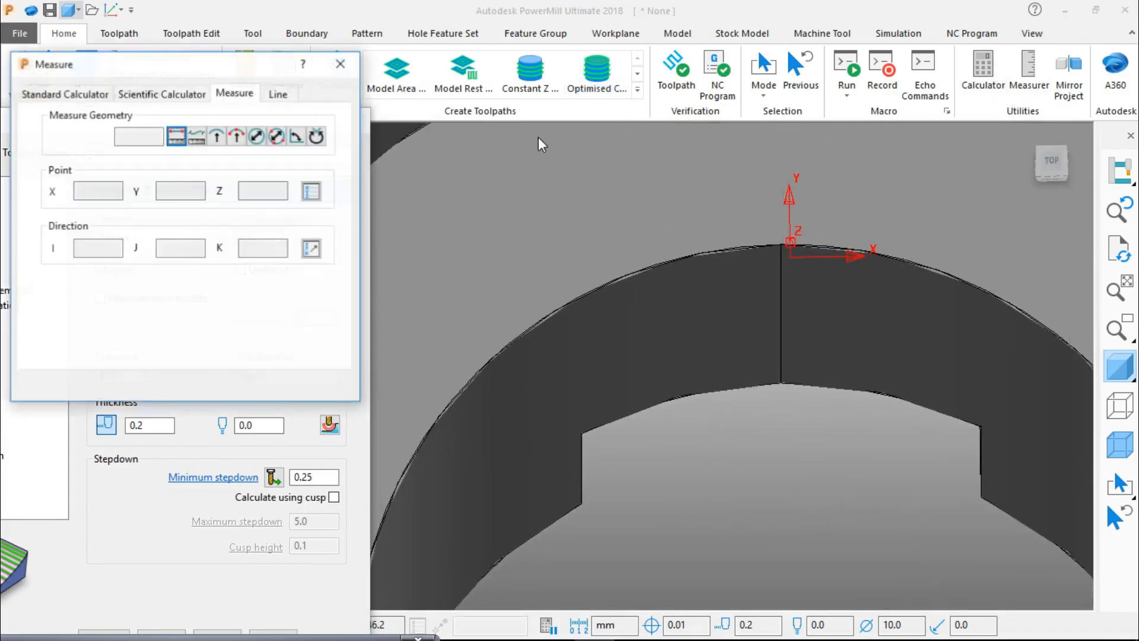
click(236, 136)
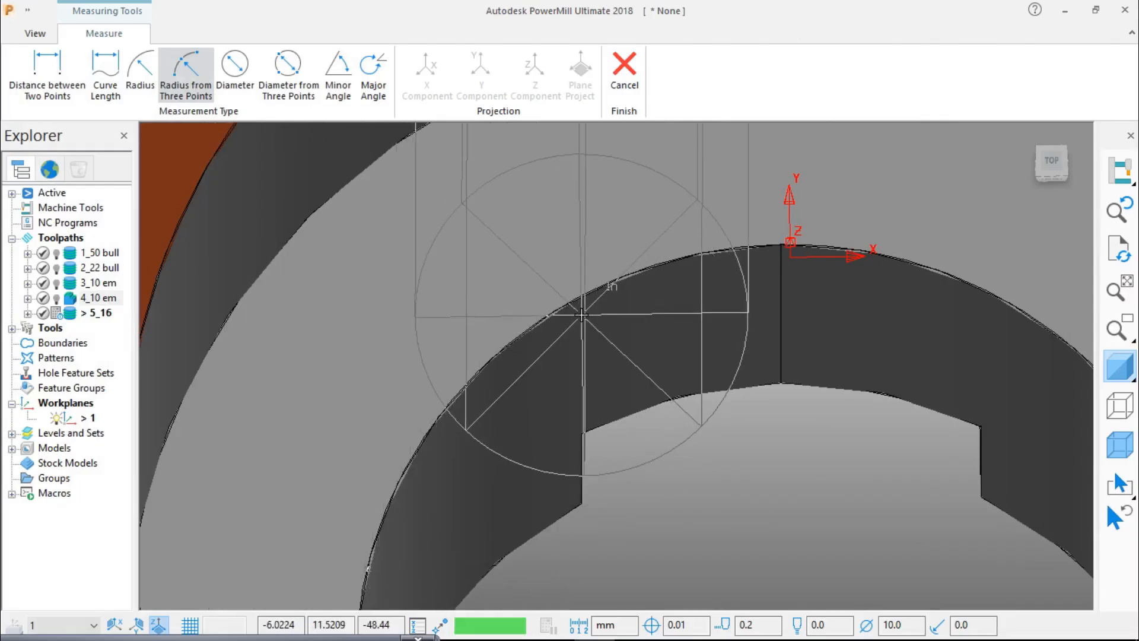
click(581, 312)
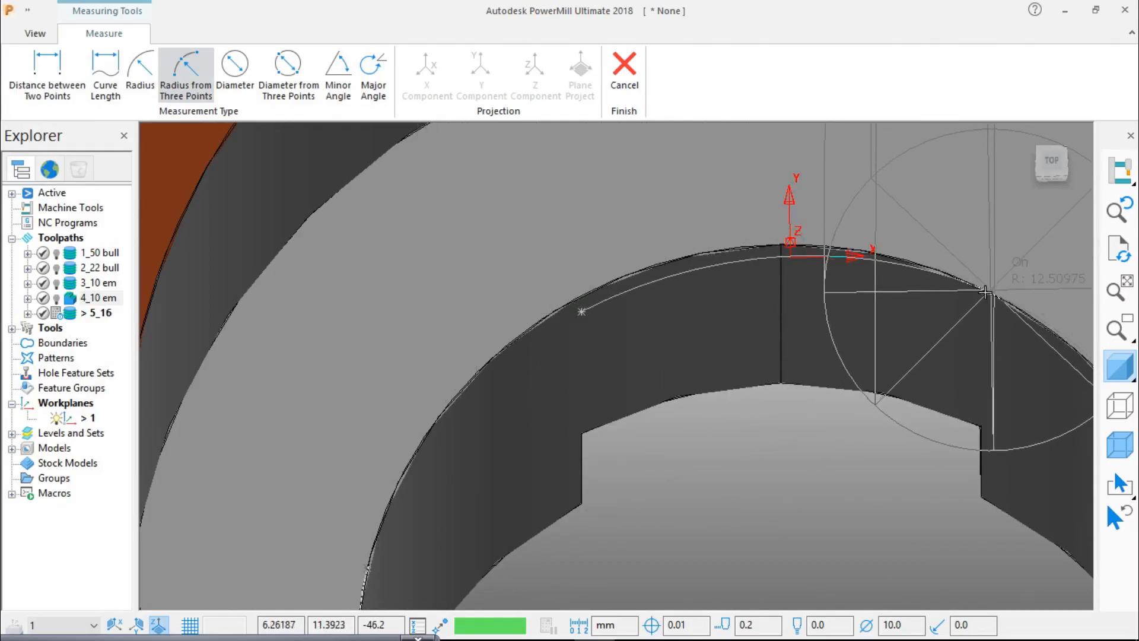
click(624, 72)
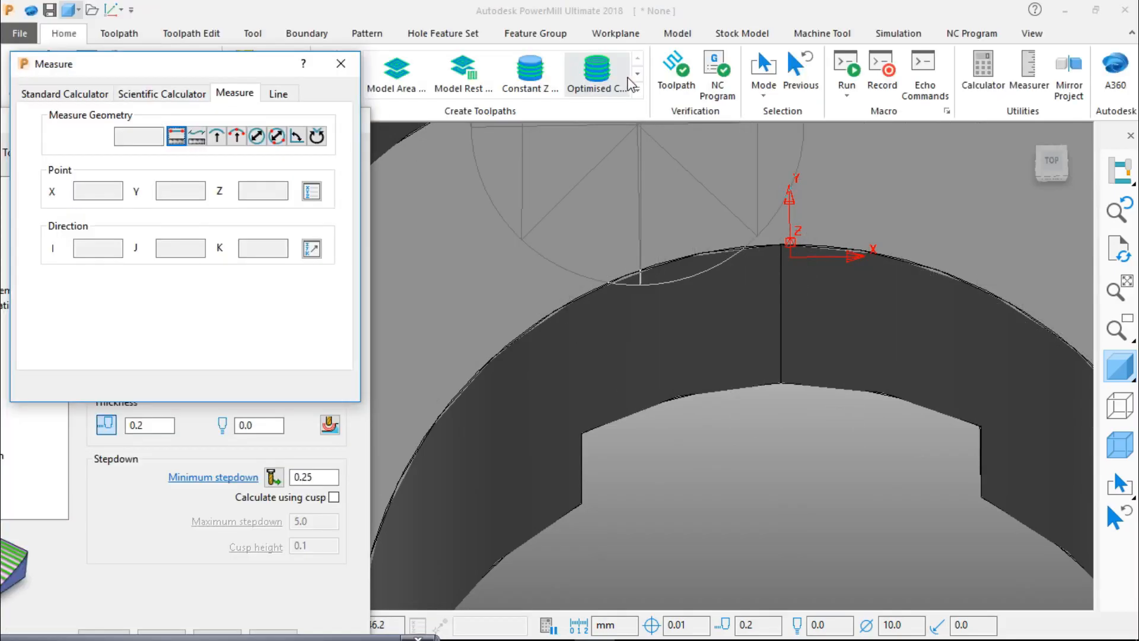
Try to measure the central bore's diameter at its rim from the top view.
click(256, 136)
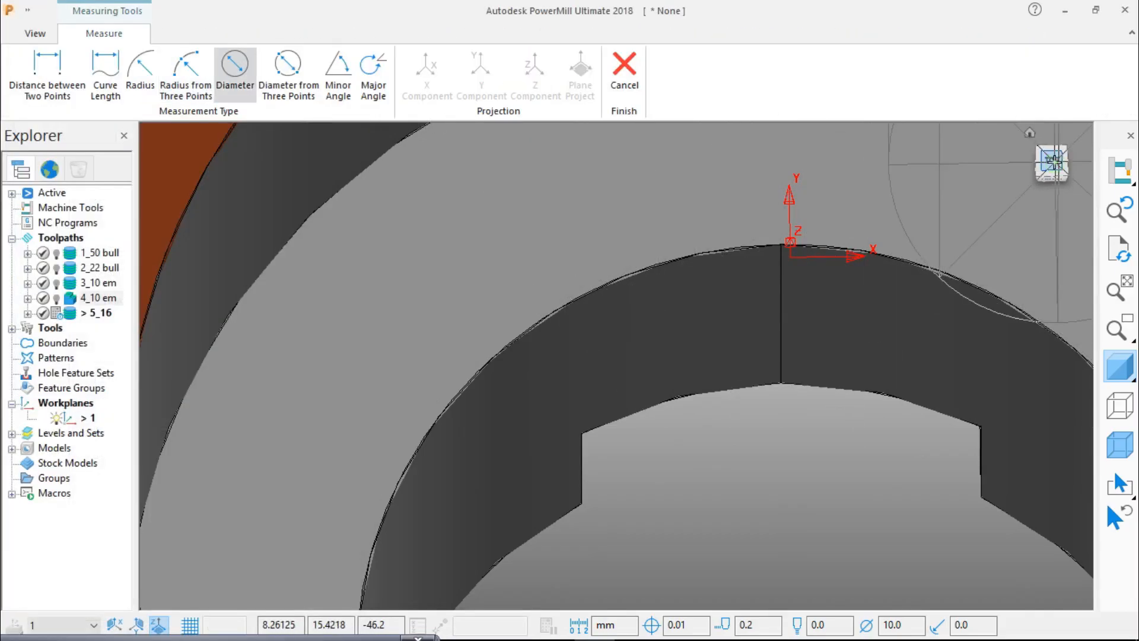
click(1054, 162)
scroll(686, 284, up, 5)
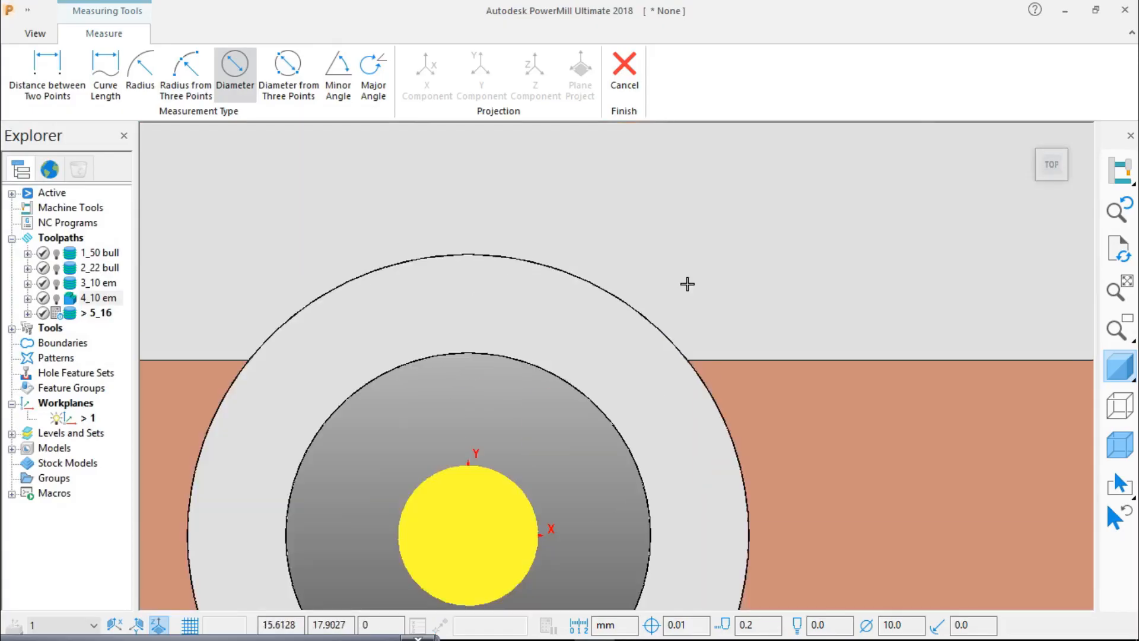
click(472, 350)
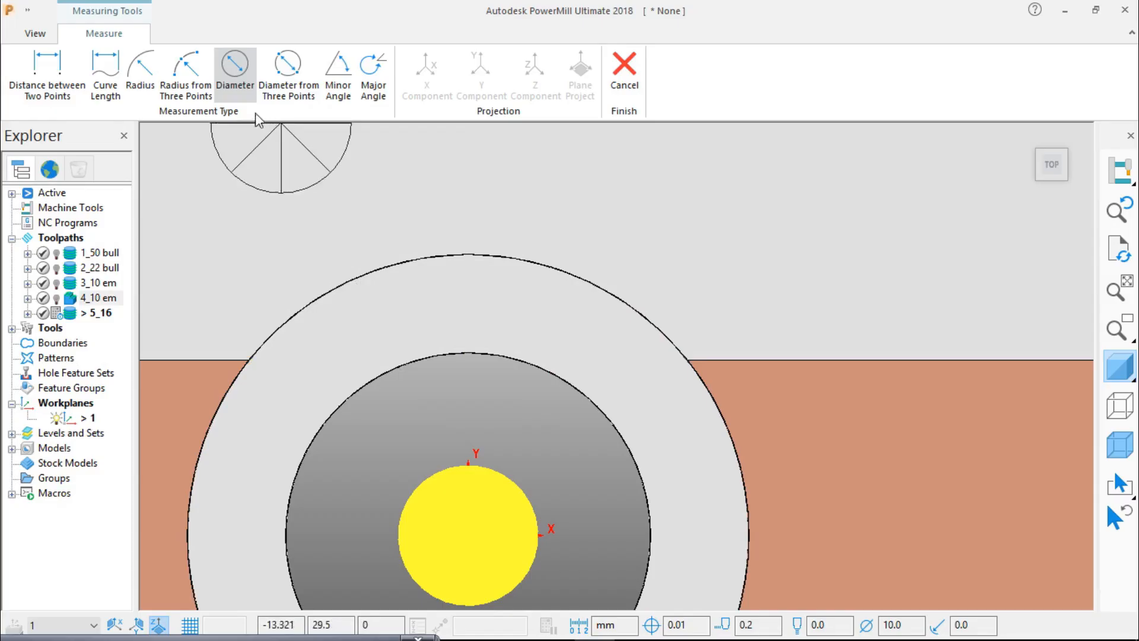
Measure the central bore's radius from three points on its upper rim and close the measurement results.
click(190, 85)
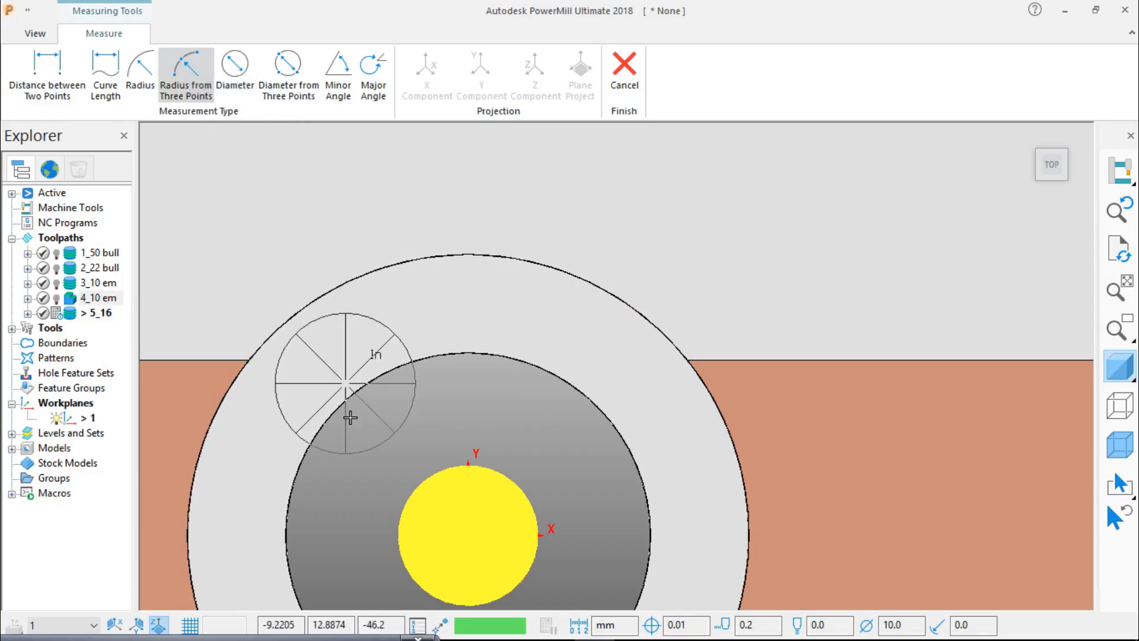
middle_drag(356, 474, 372, 451)
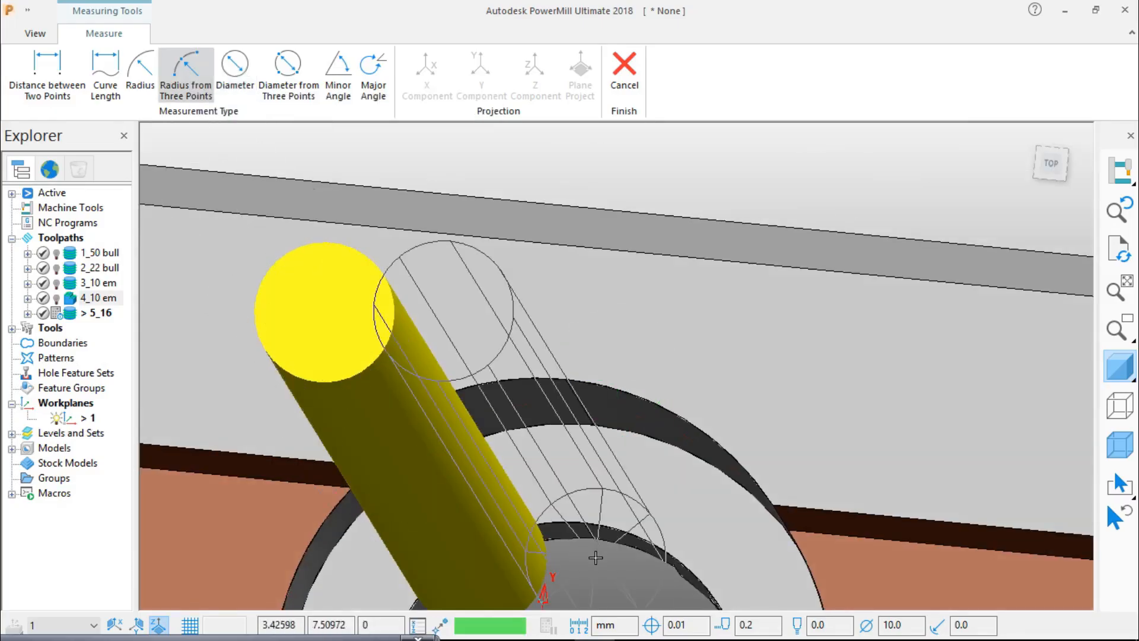
middle_drag(589, 554, 748, 205)
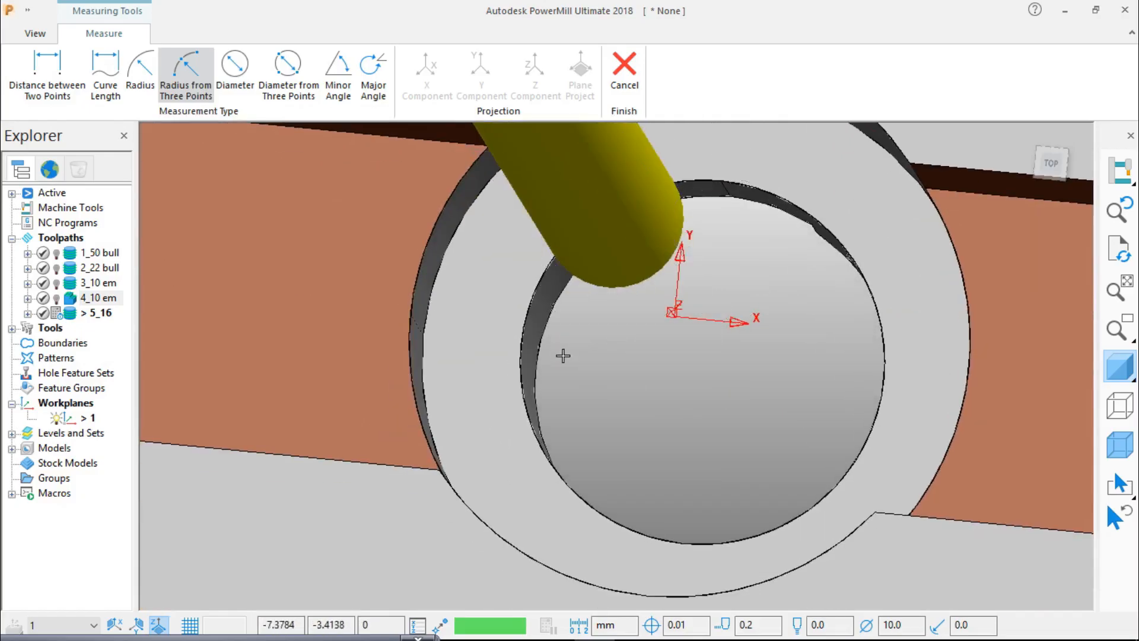
click(520, 360)
click(700, 180)
middle_drag(778, 334, 826, 354)
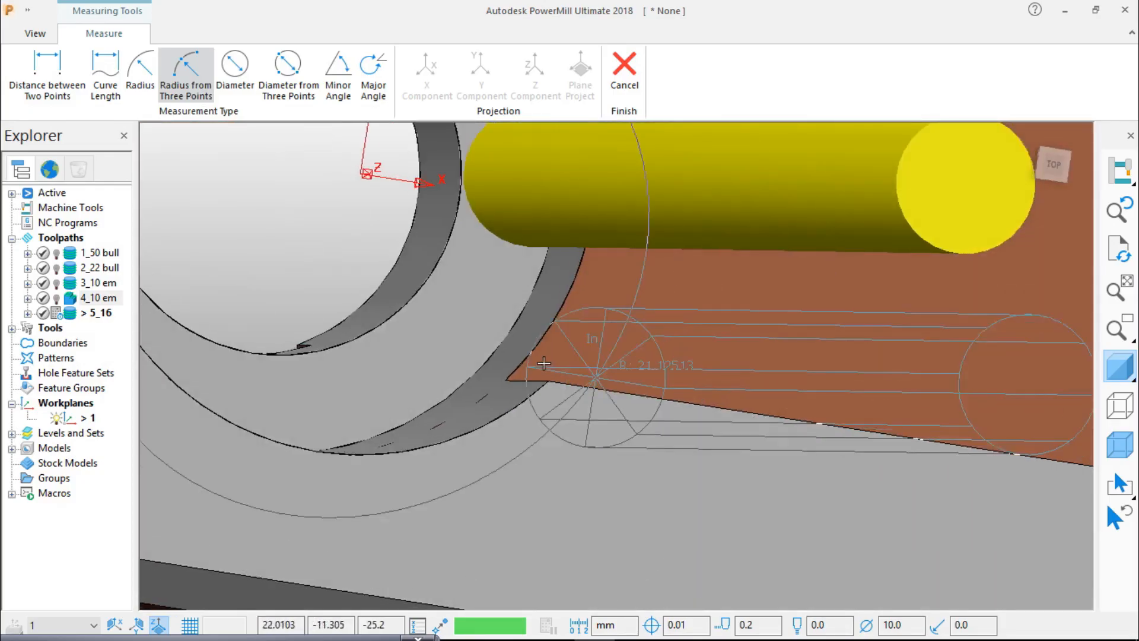
click(433, 272)
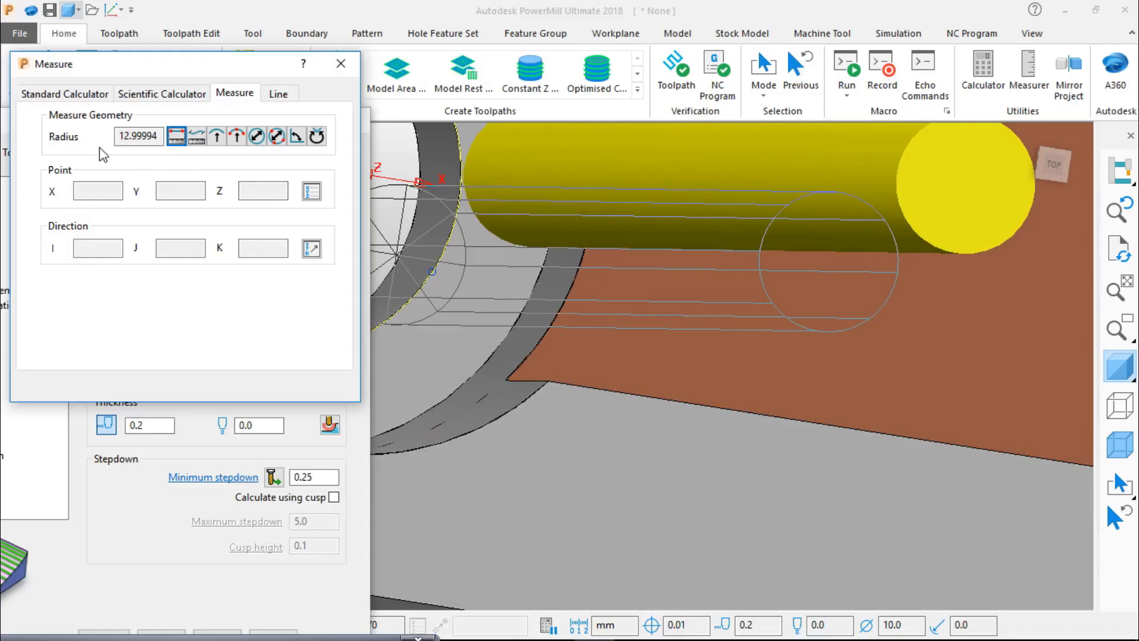
double_click(121, 136)
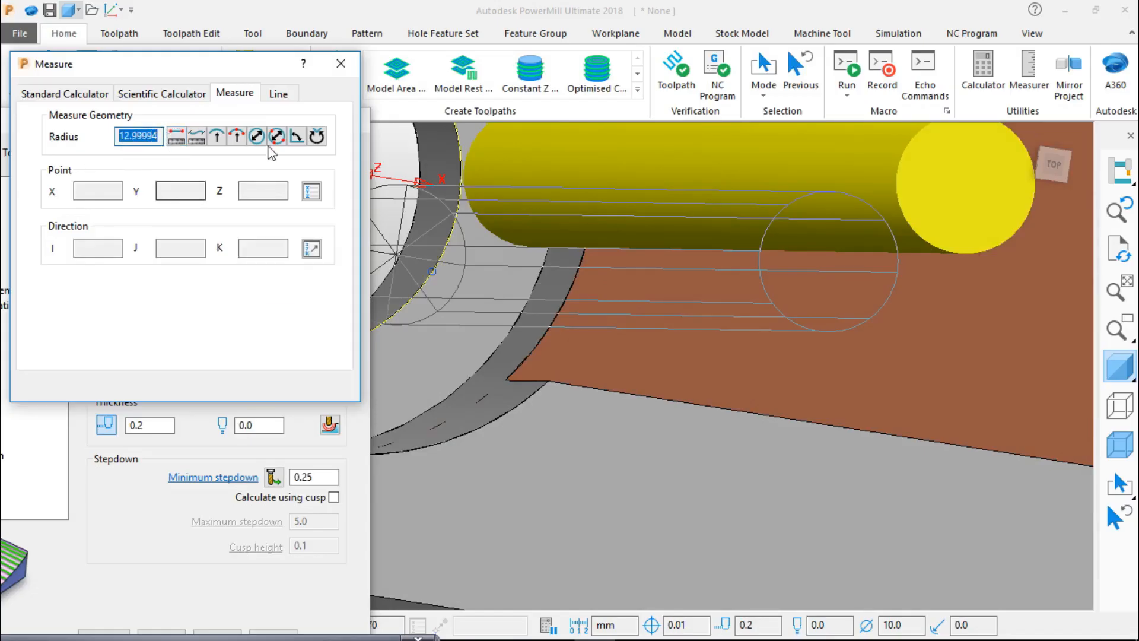
click(340, 64)
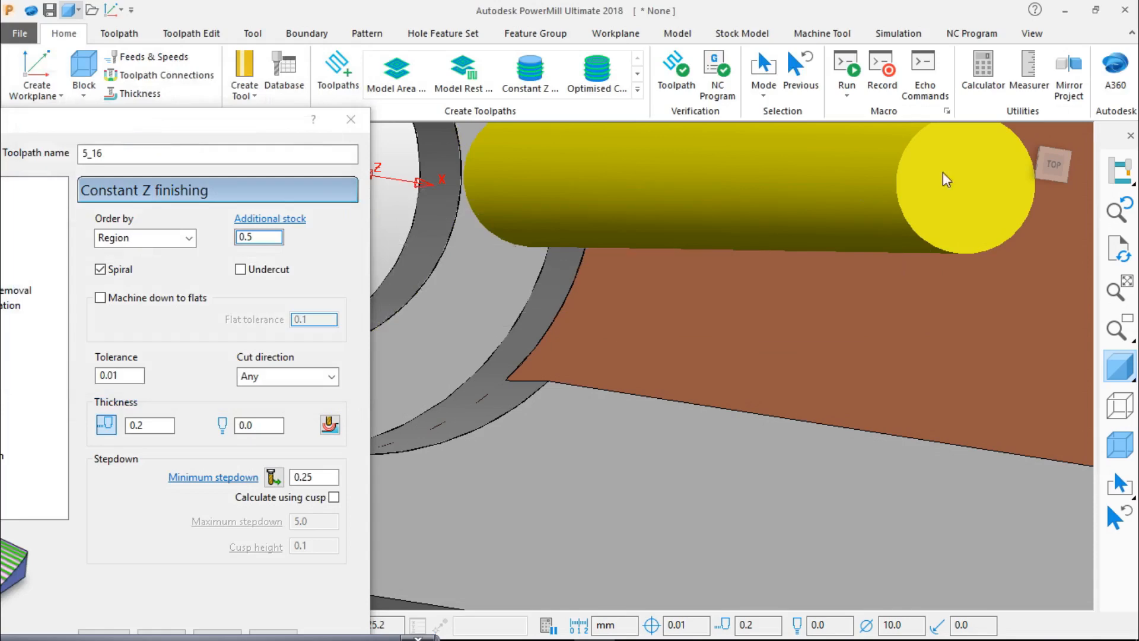
Extend the Constant Z finishing toolpath's name to 5_16 bull.
click(1052, 172)
middle_drag(731, 397, 743, 365)
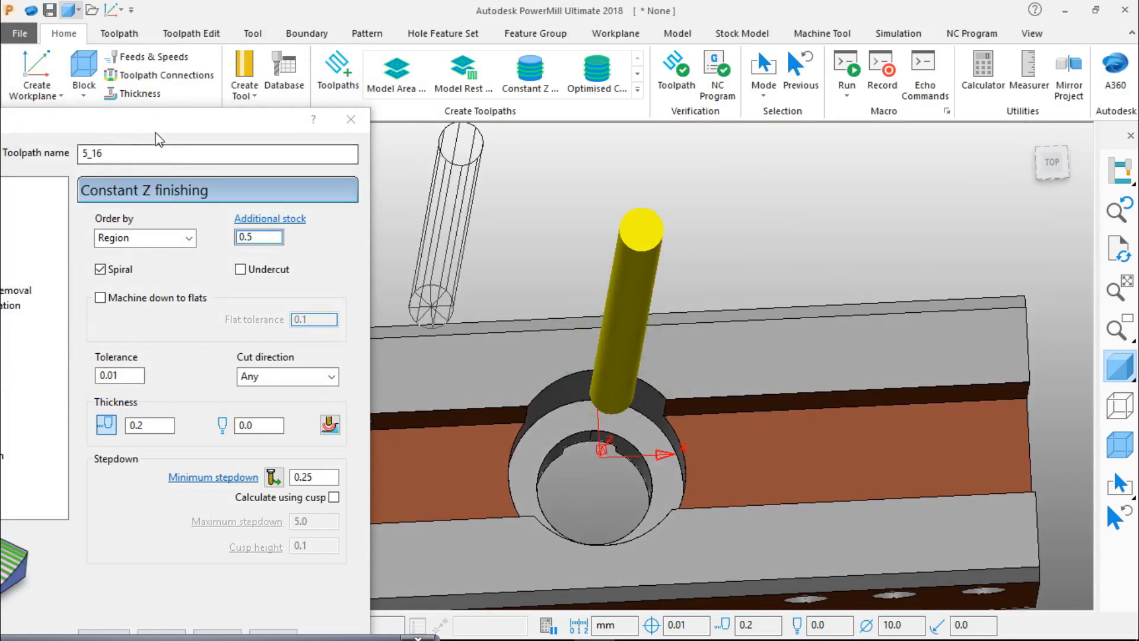
drag(160, 126, 347, 110)
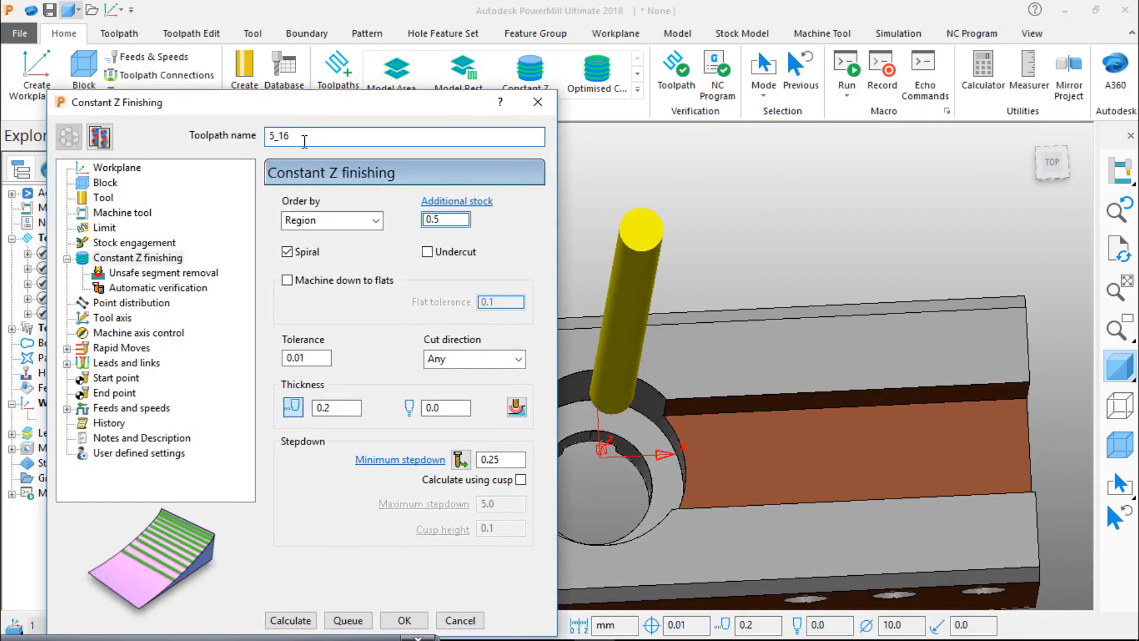
text(bull)
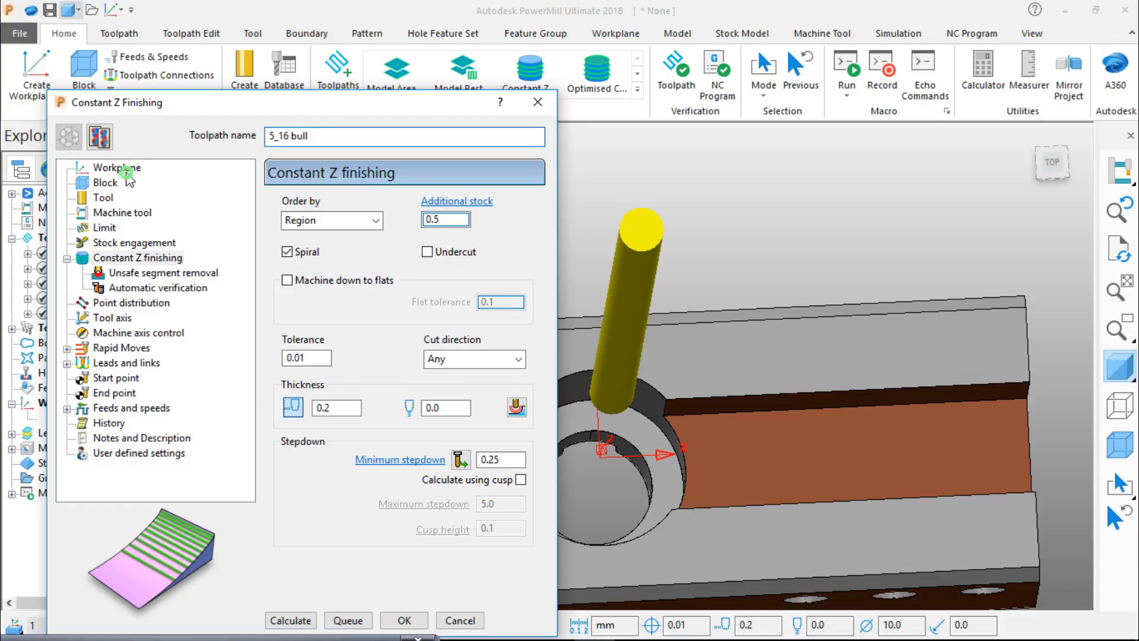
Create a tip radiused tool named 16 bull with a diameter of 16.0 and a tip radius of 0.8.
click(105, 168)
click(104, 197)
click(325, 208)
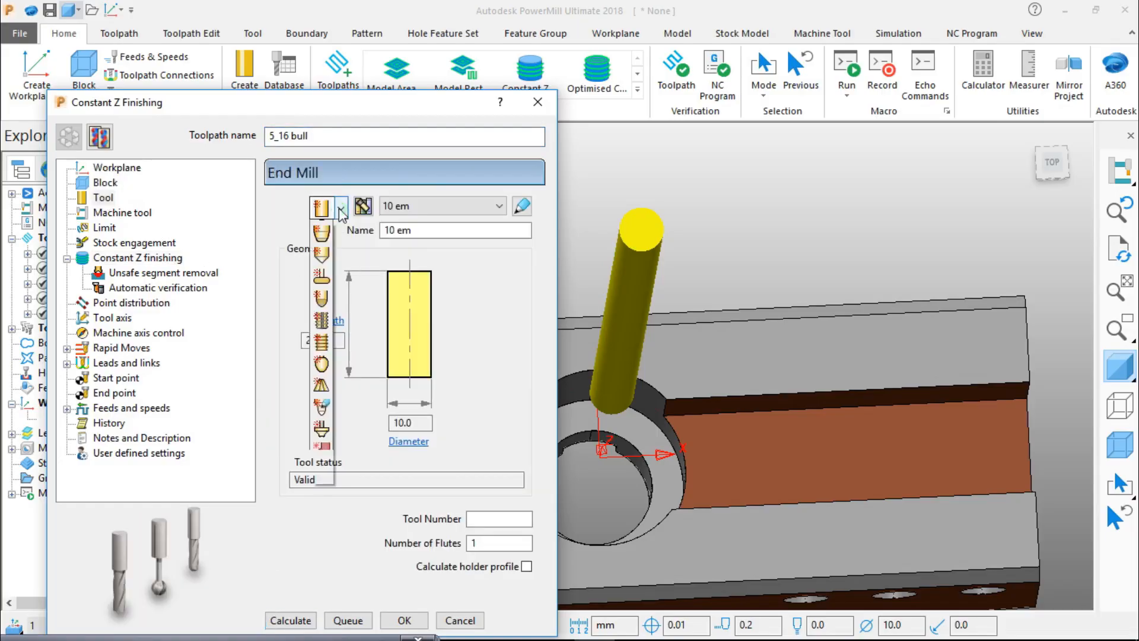
click(322, 272)
click(409, 439)
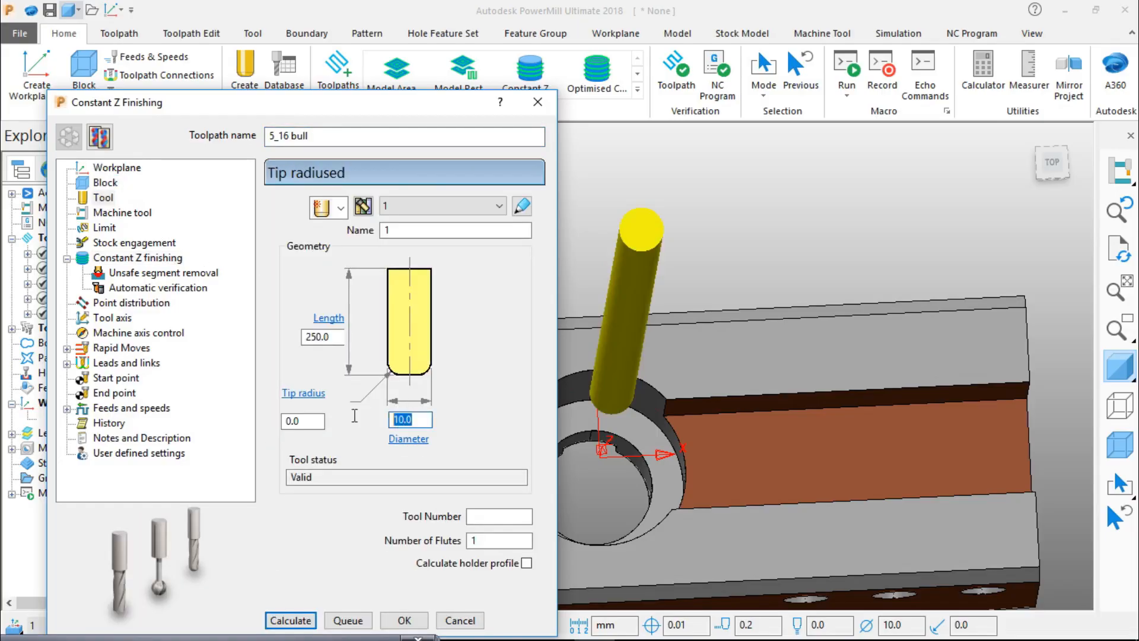
text(16)
click(312, 421)
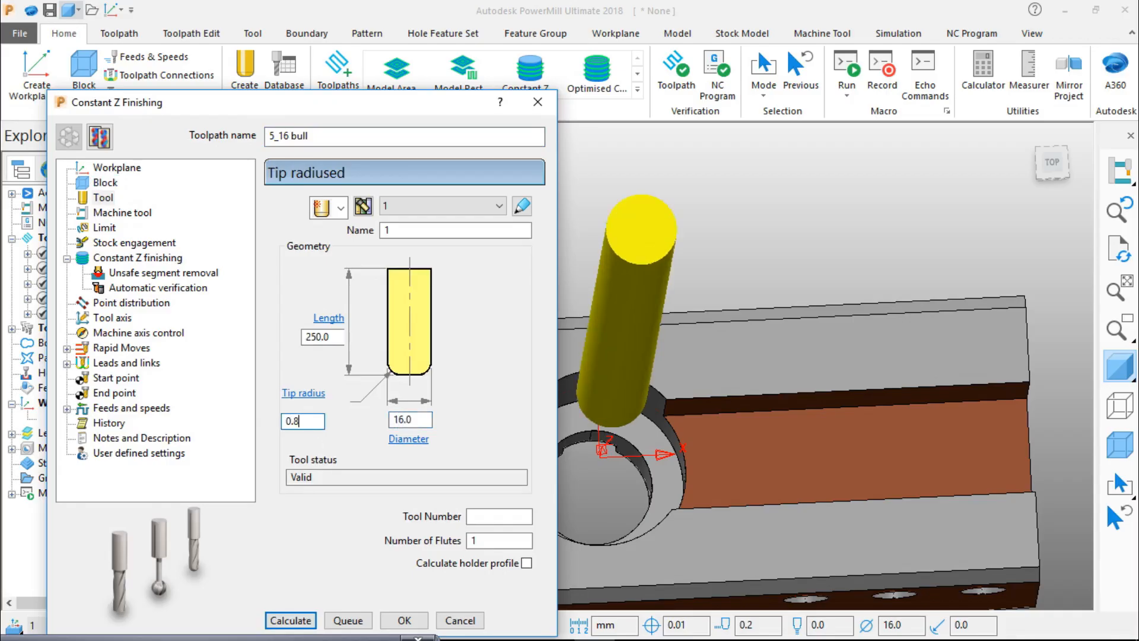
click(407, 230)
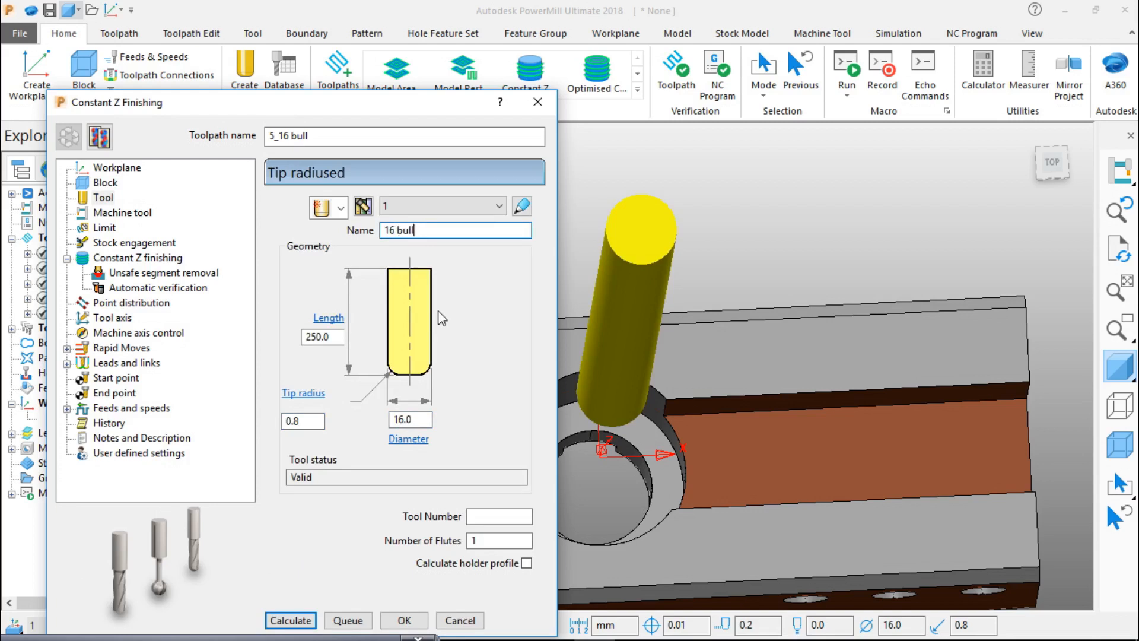
Set the Constant Z finishing thickness to 0.0 and the minimum stepdown to 0.15, and calculate the toolpath.
click(121, 213)
click(105, 228)
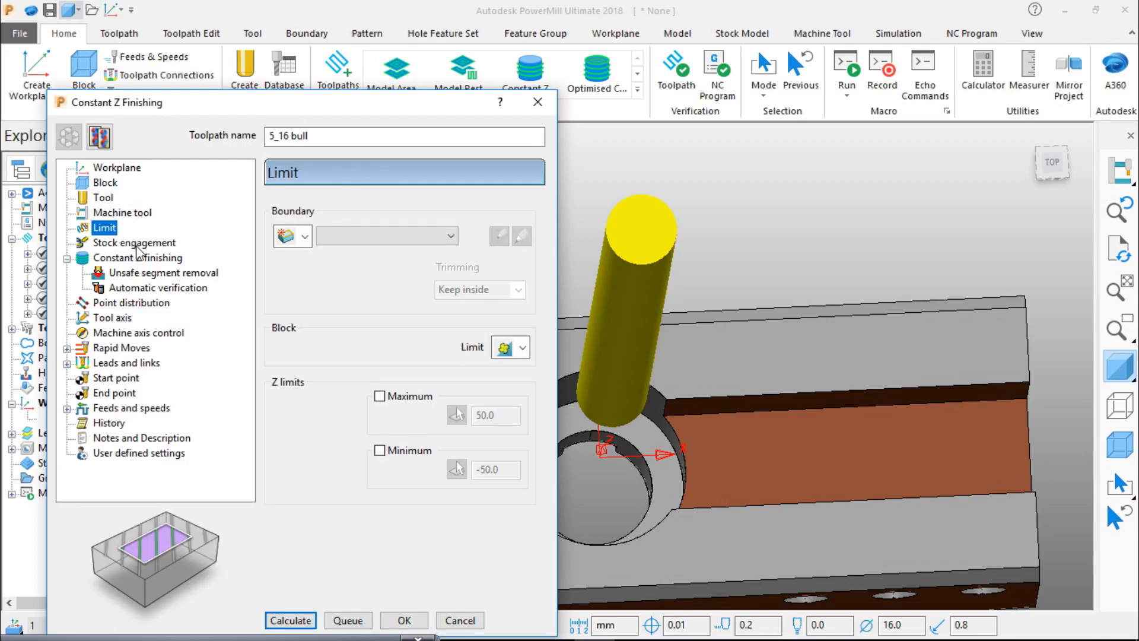
click(137, 243)
click(139, 258)
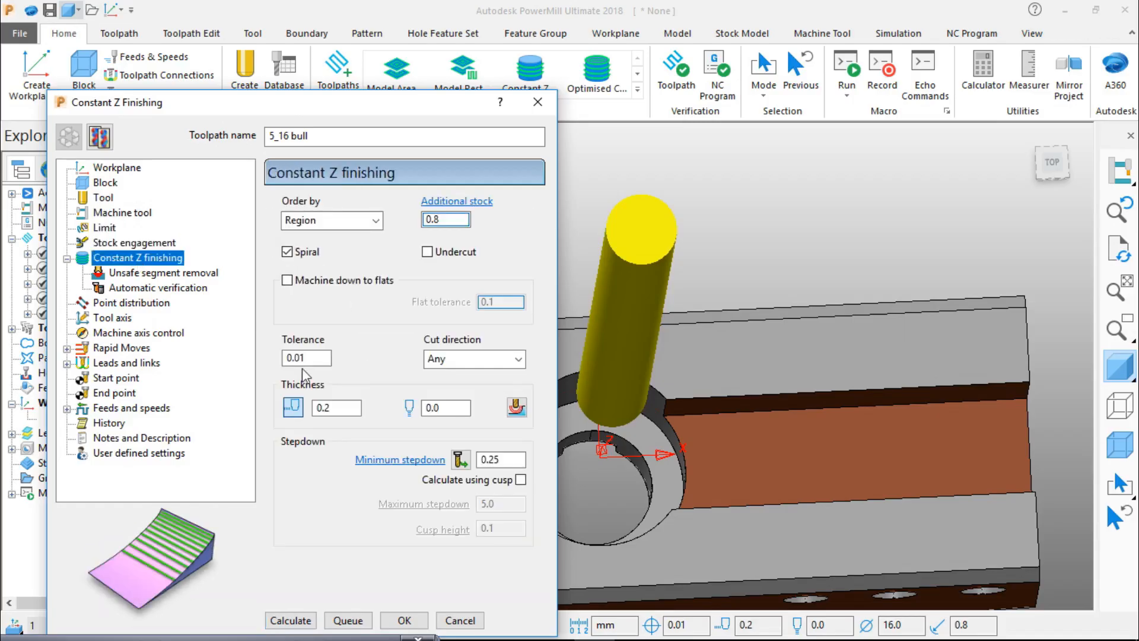
click(346, 409)
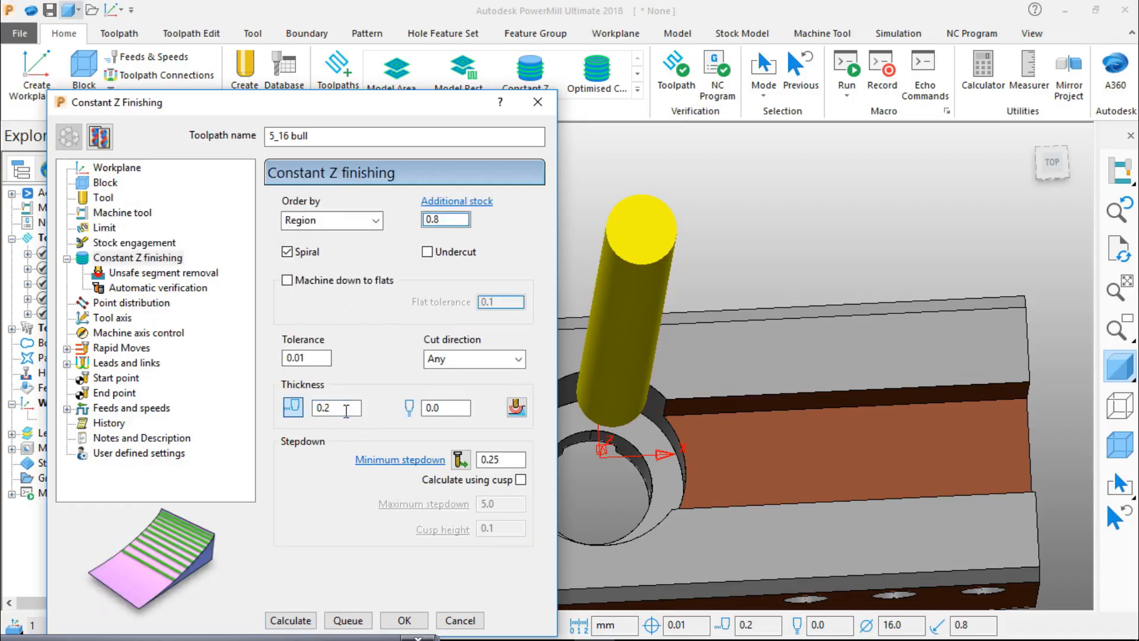
key(BackSpace)
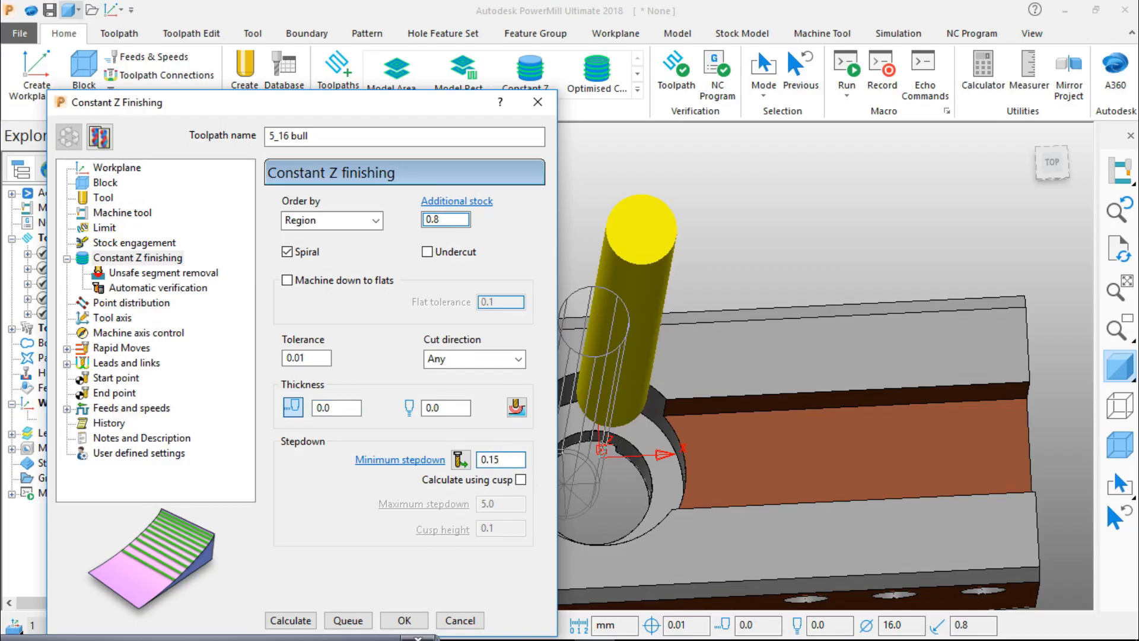
drag(383, 97, 414, 43)
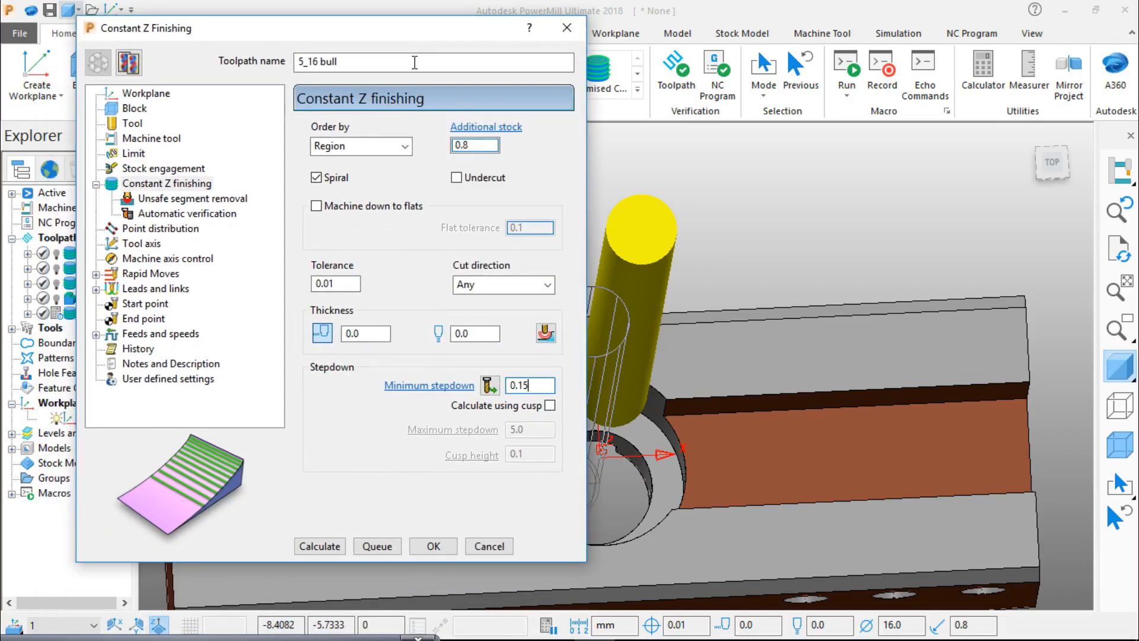
click(323, 544)
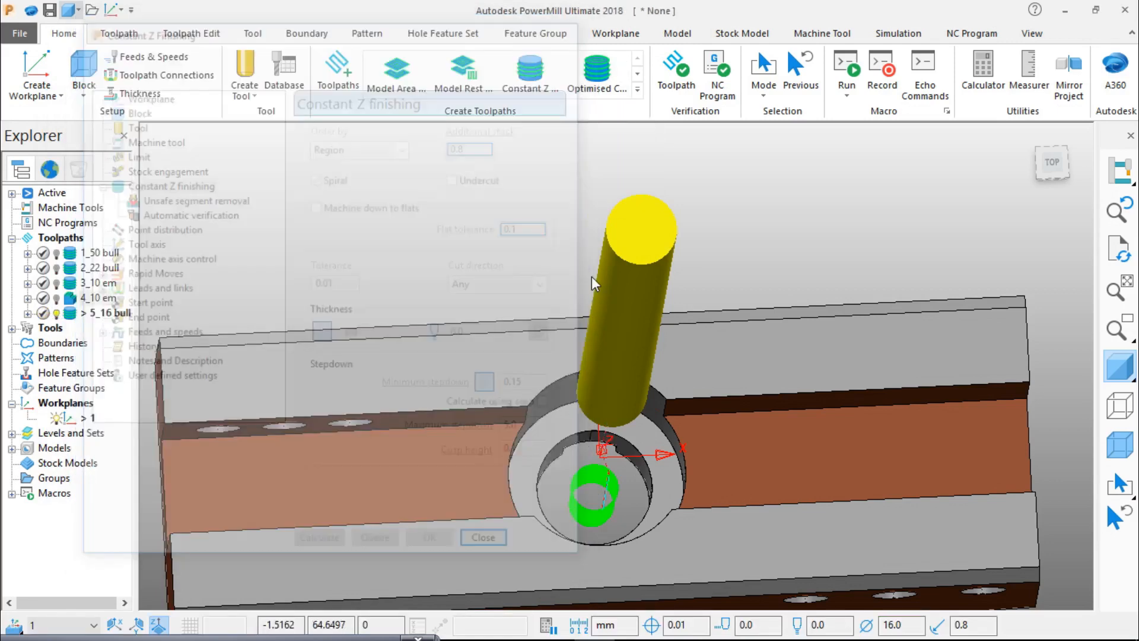
Examine the calculated Constant Z passes and their spacing inside the central bore.
middle_drag(608, 501, 609, 447)
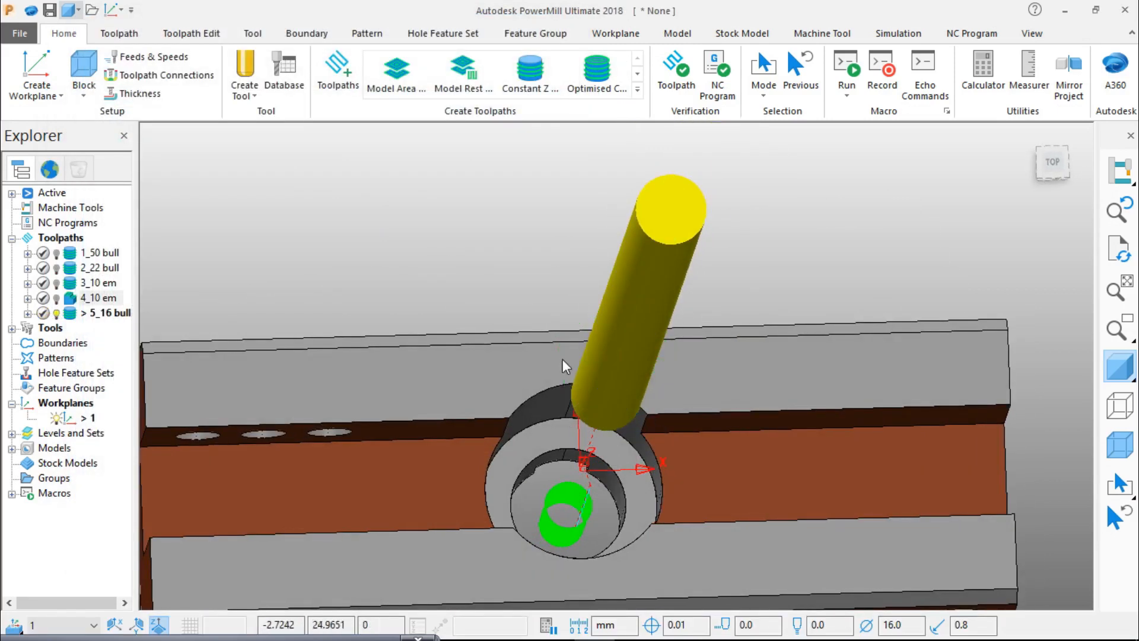
scroll(578, 501, down, 5)
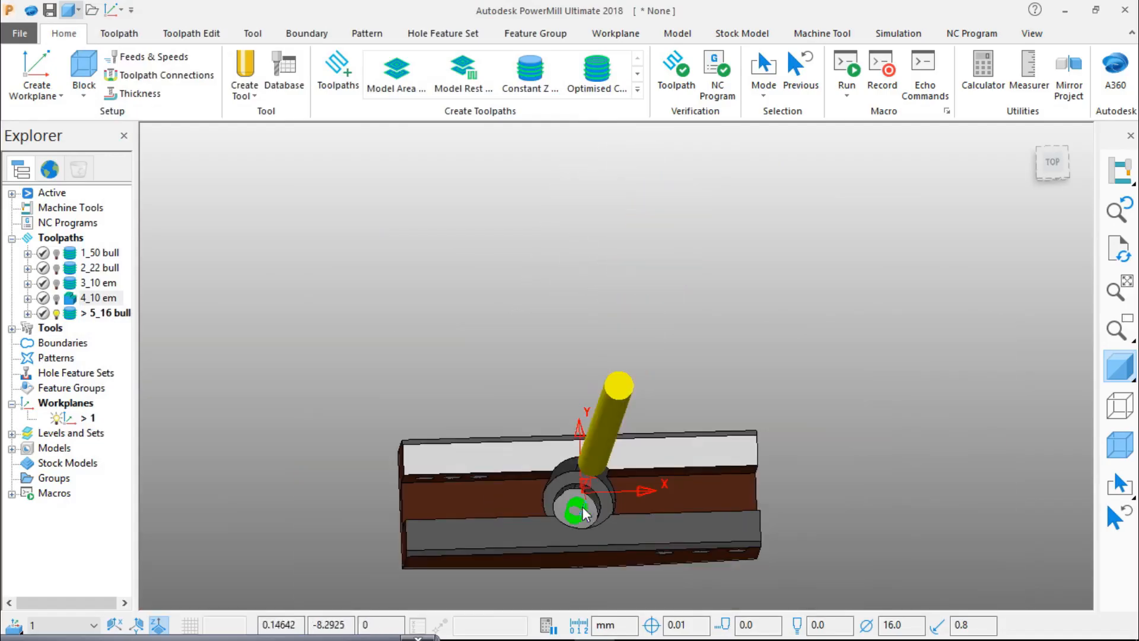
scroll(576, 509, up, 5)
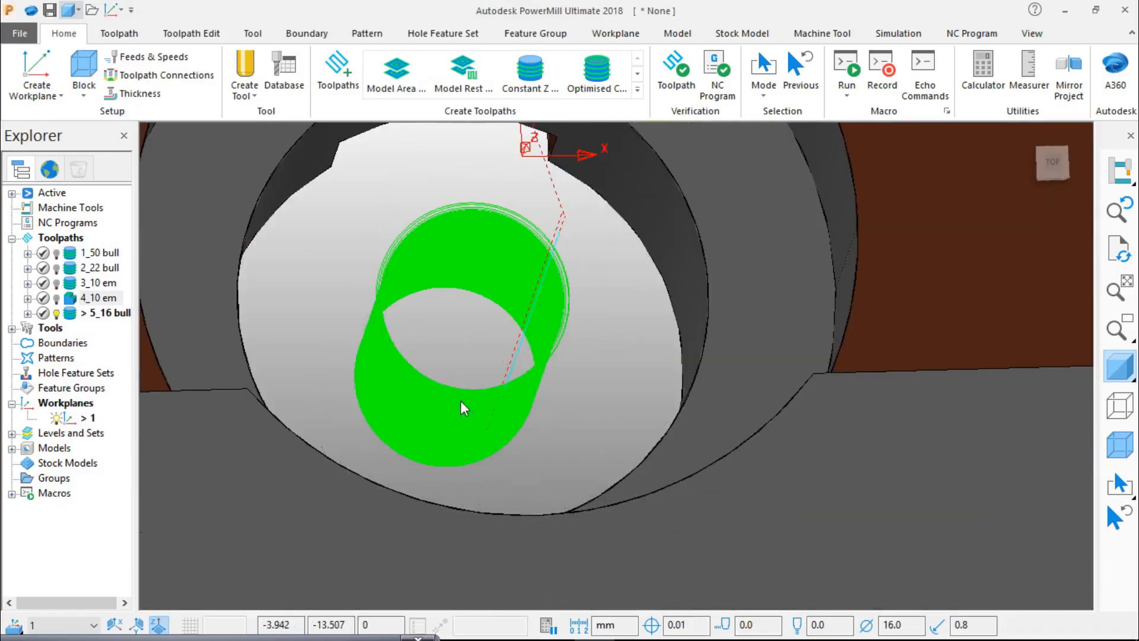
scroll(462, 407, up, 5)
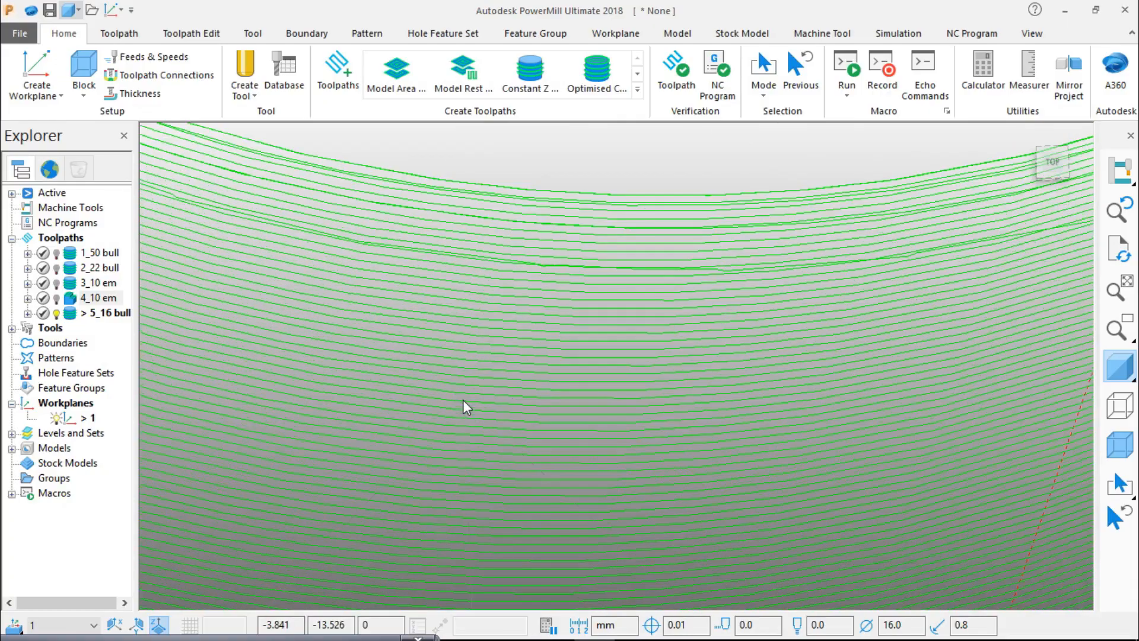
scroll(462, 400, up, 8)
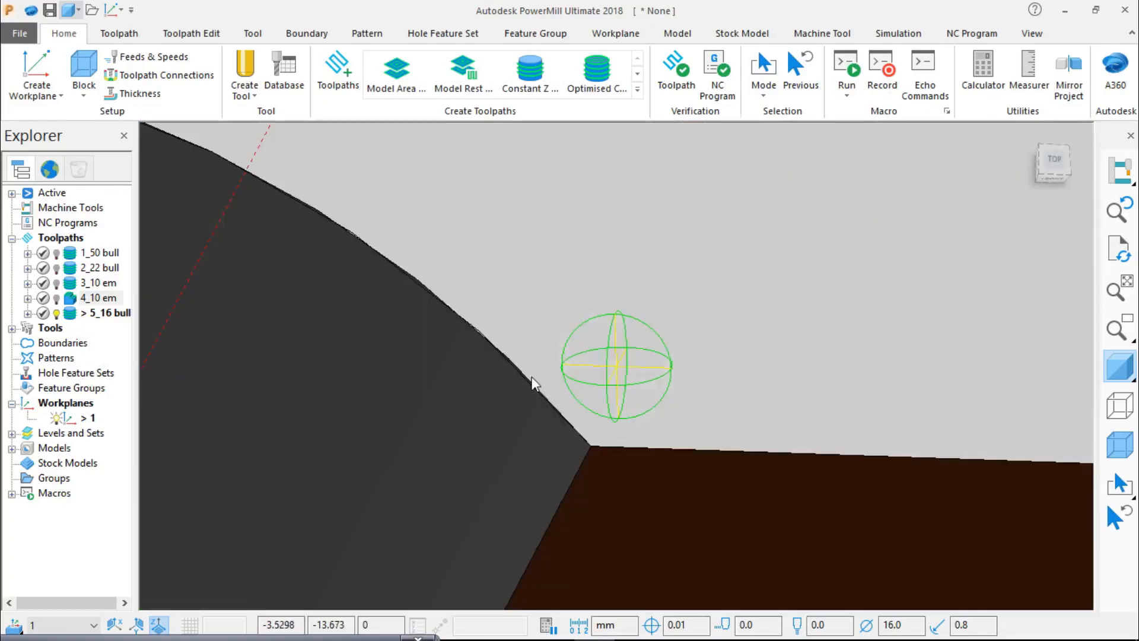
scroll(533, 382, down, 12)
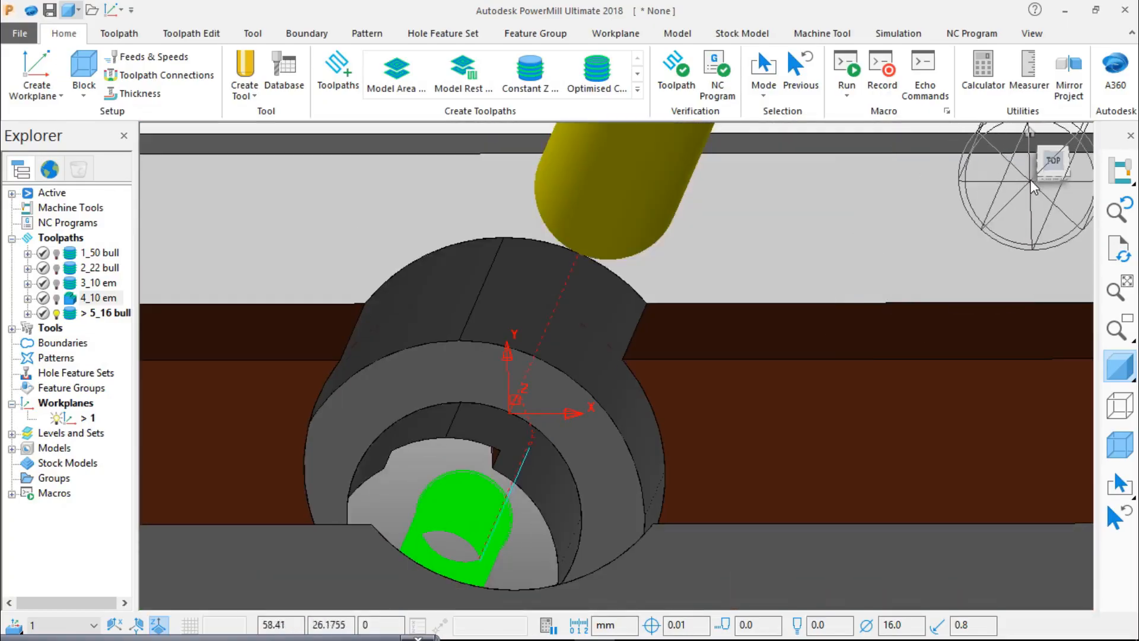
scroll(461, 481, up, 8)
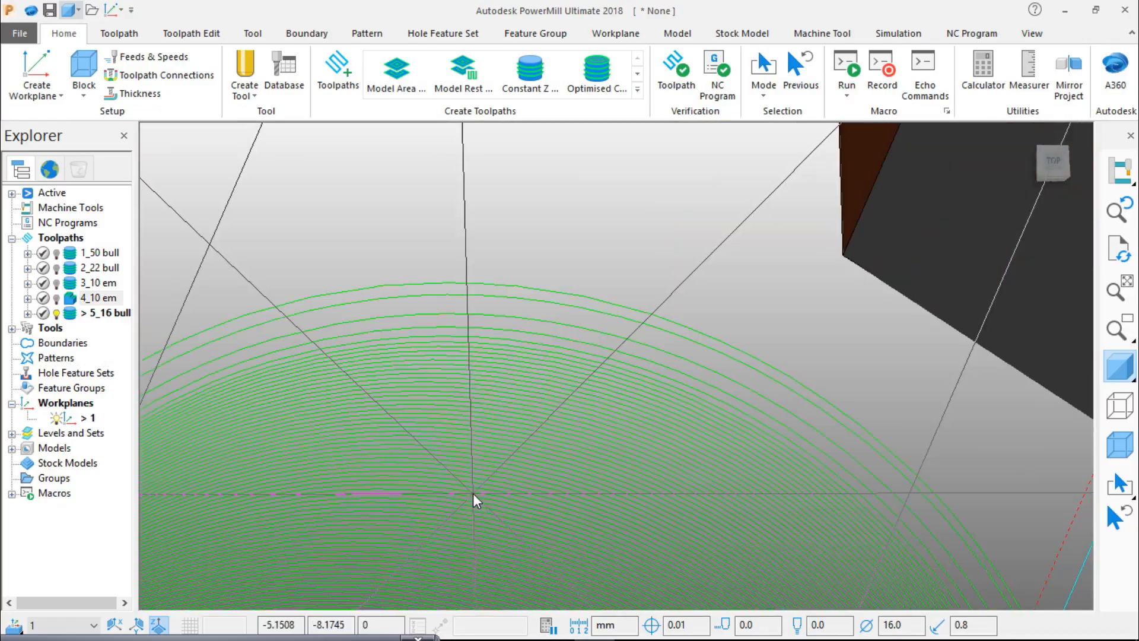
scroll(472, 492, up, 3)
scroll(472, 493, down, 5)
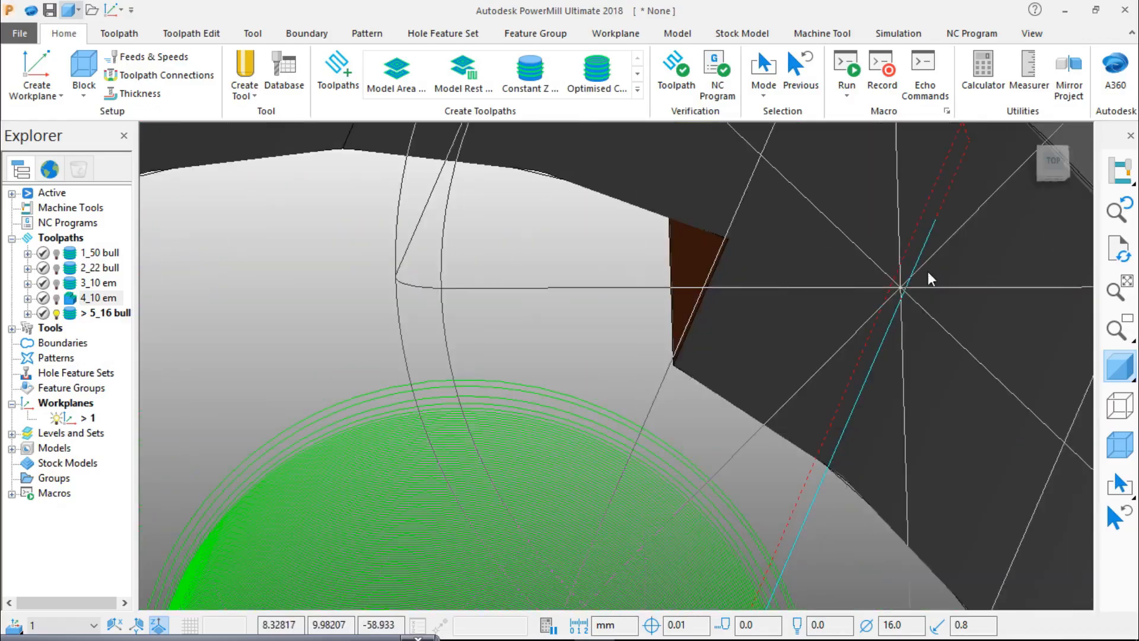
Deactivate the 5_16 bull toolpath and return to the top view.
click(1053, 160)
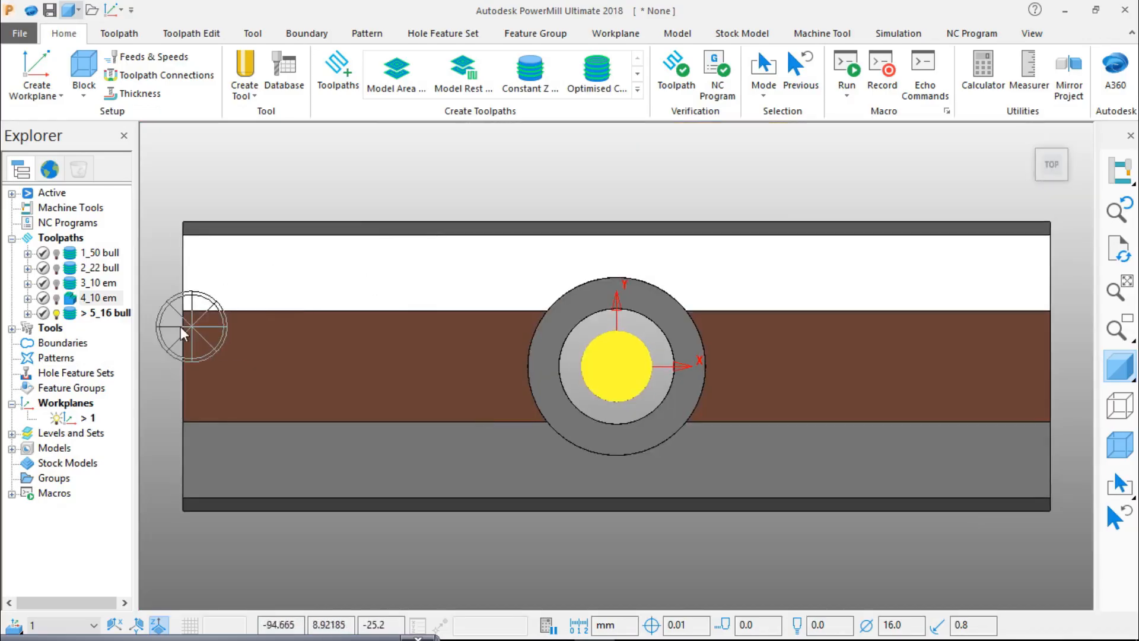
right_click(107, 317)
click(135, 94)
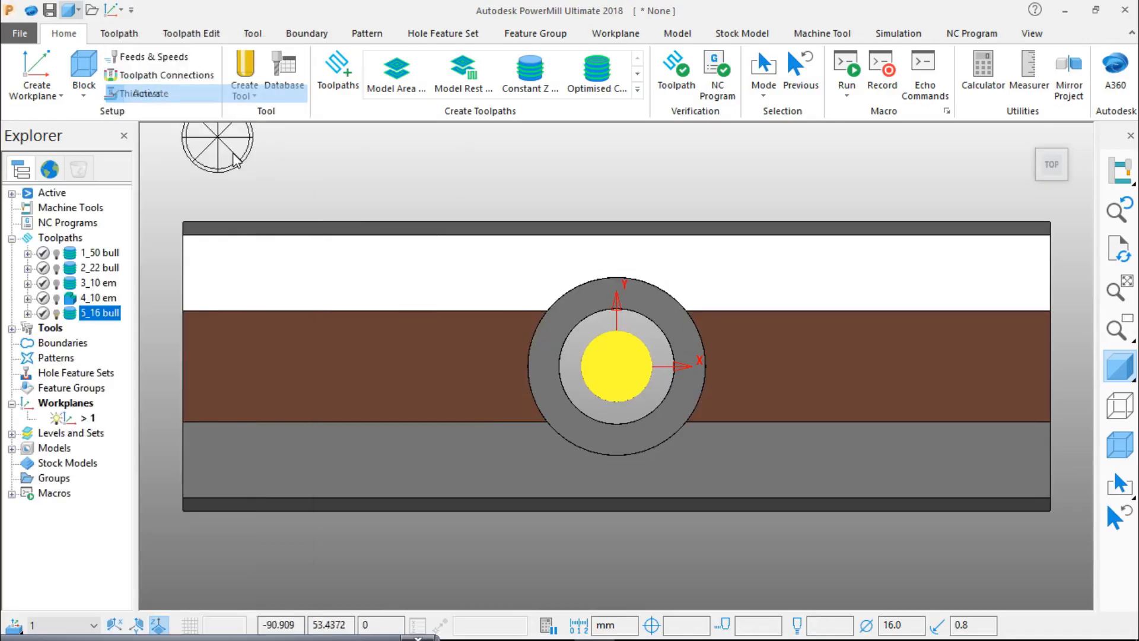
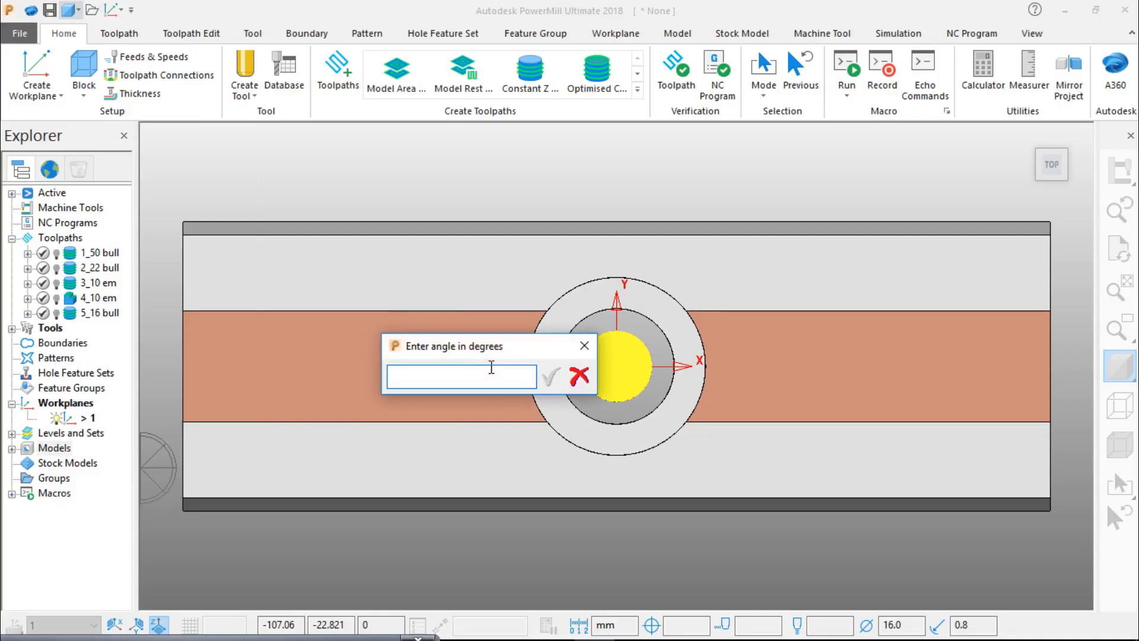
Rotate the model by 180 degrees so its underside faces up.
text(180)
key(Return)
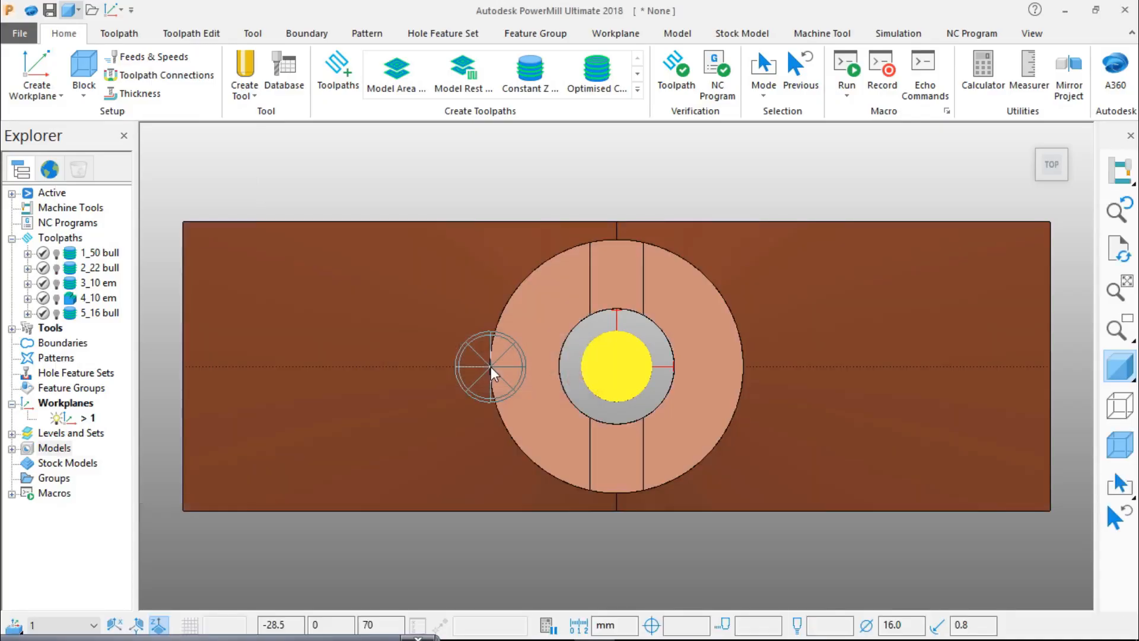
middle_drag(647, 418, 664, 350)
Open the block settings and unlock the minimum and maximum Z limits.
click(84, 95)
click(105, 153)
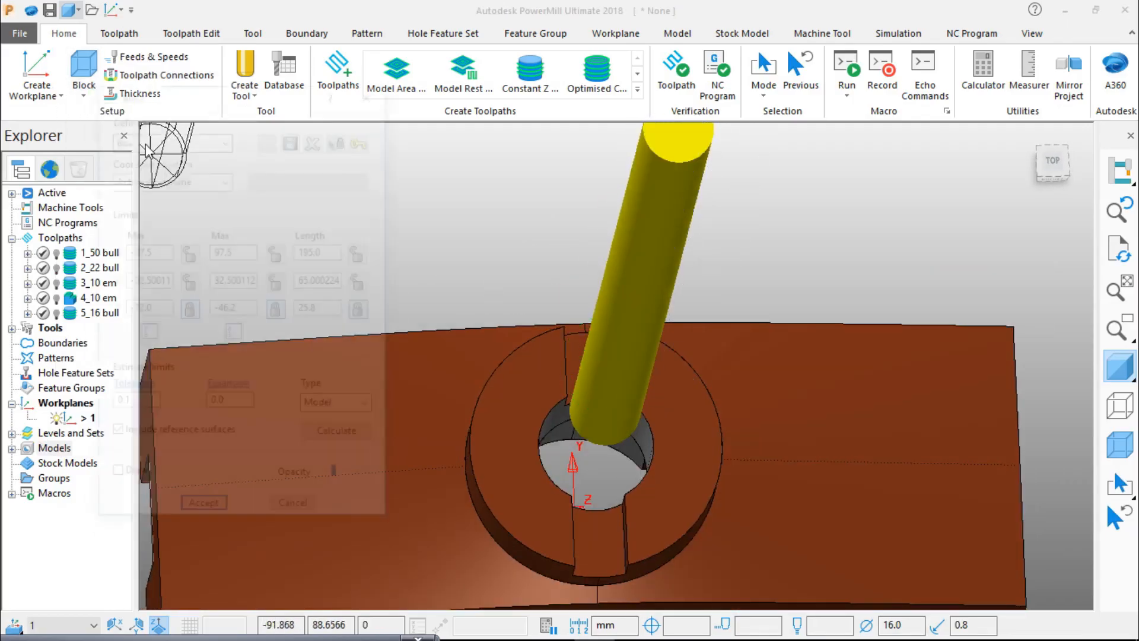
click(189, 310)
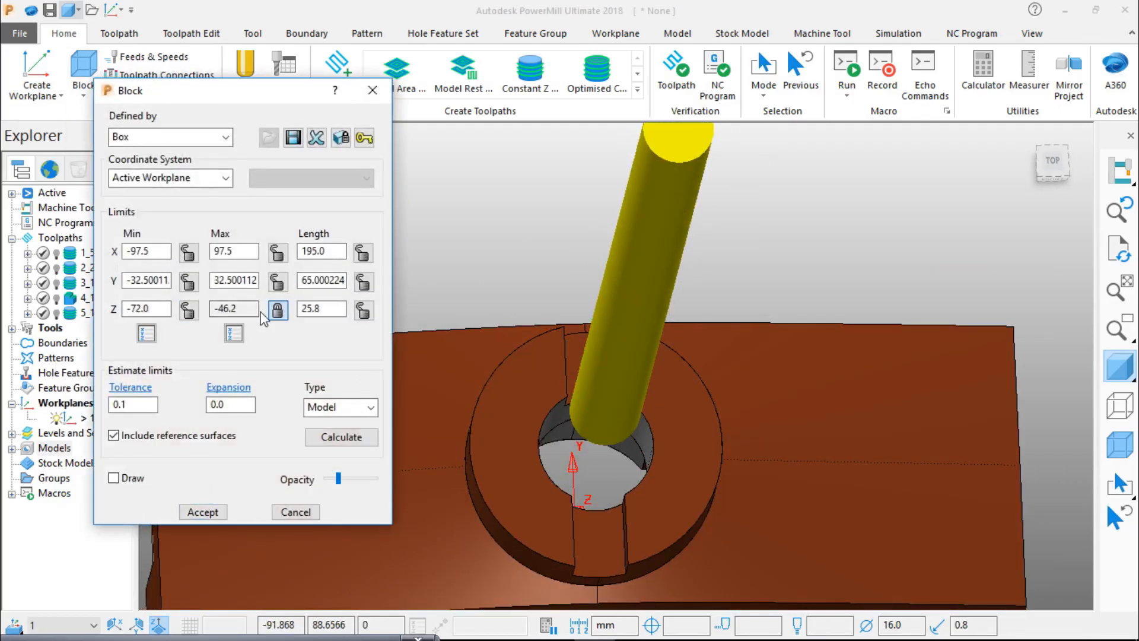
click(278, 310)
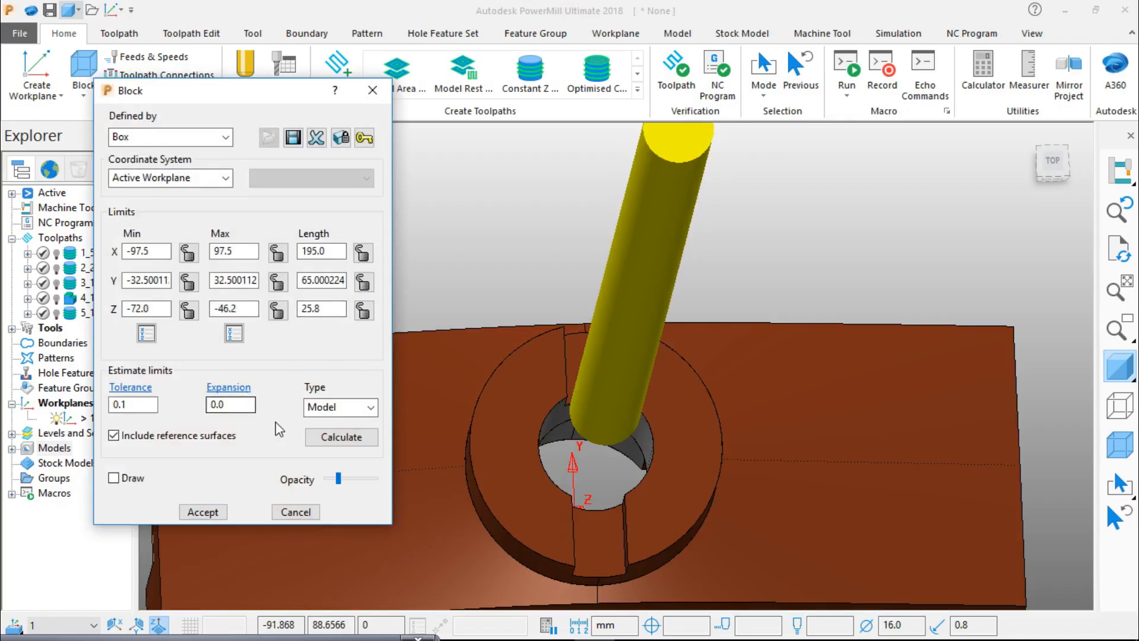
Calculate the block from the model and create a workplane at the centre of the block's top face.
click(337, 437)
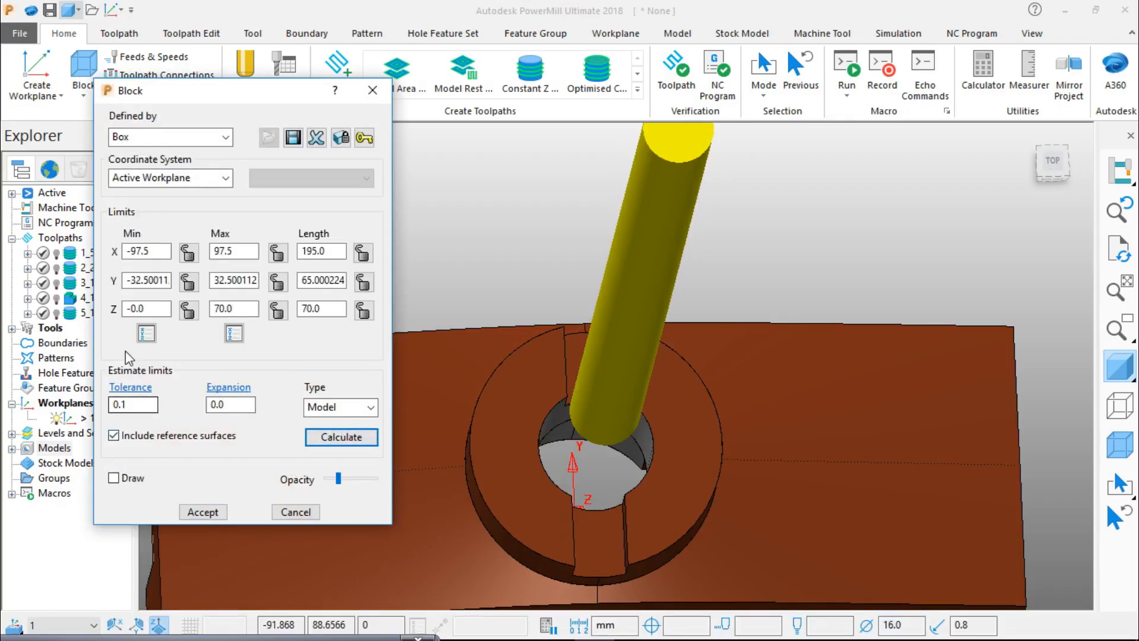
click(51, 105)
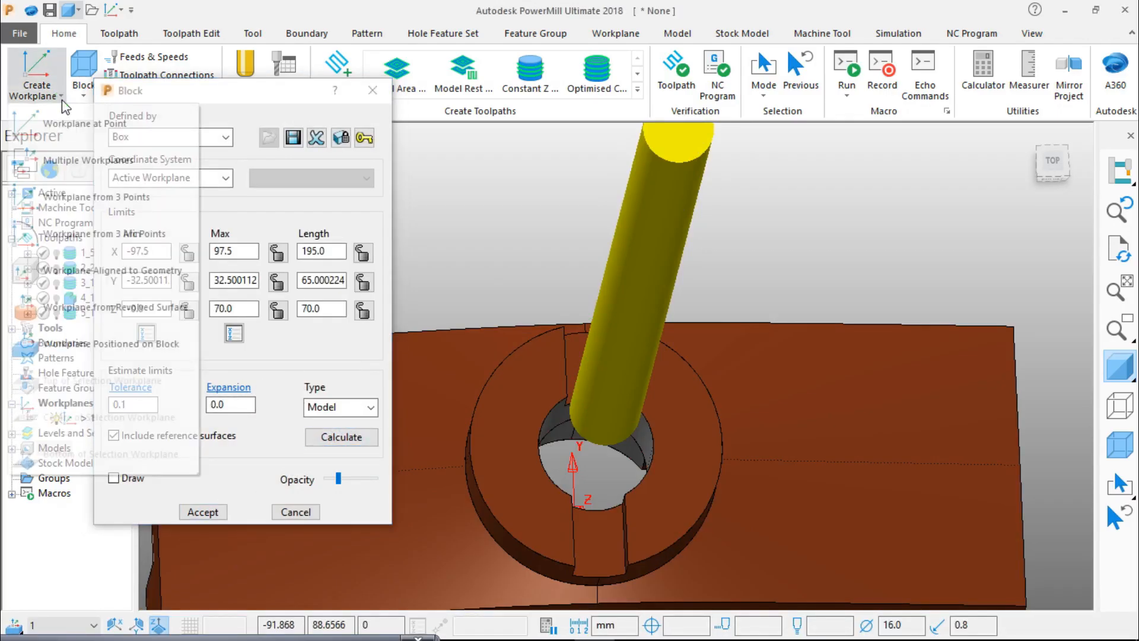
click(149, 330)
middle_drag(585, 473, 613, 376)
scroll(585, 569, up, 3)
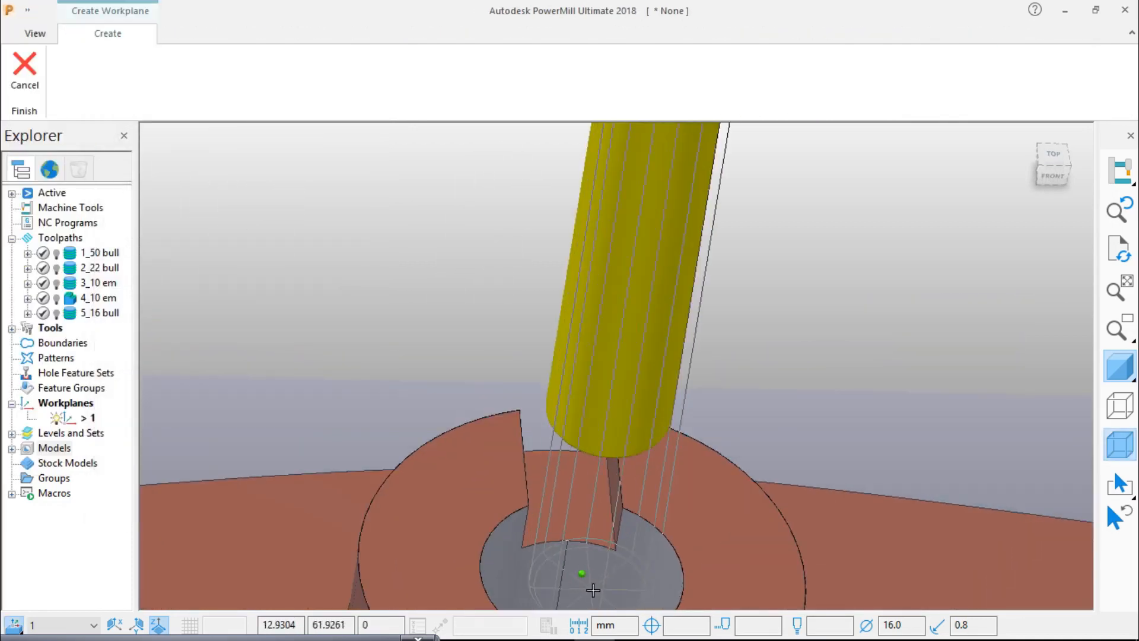
click(589, 570)
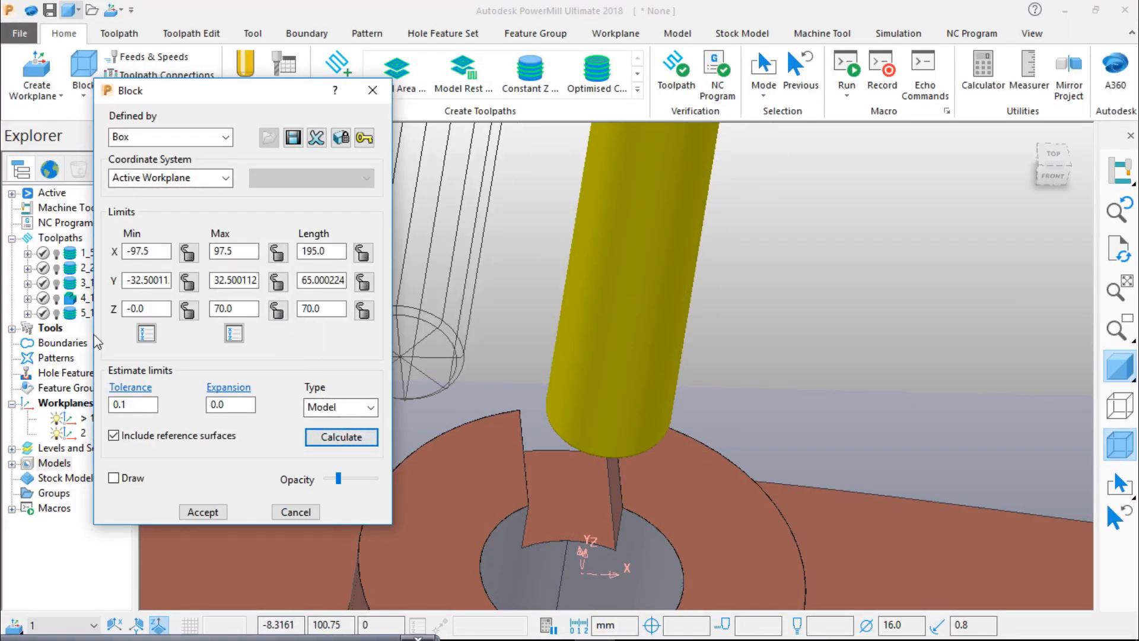
Hide workplane 1 and activate workplane 2.
click(81, 433)
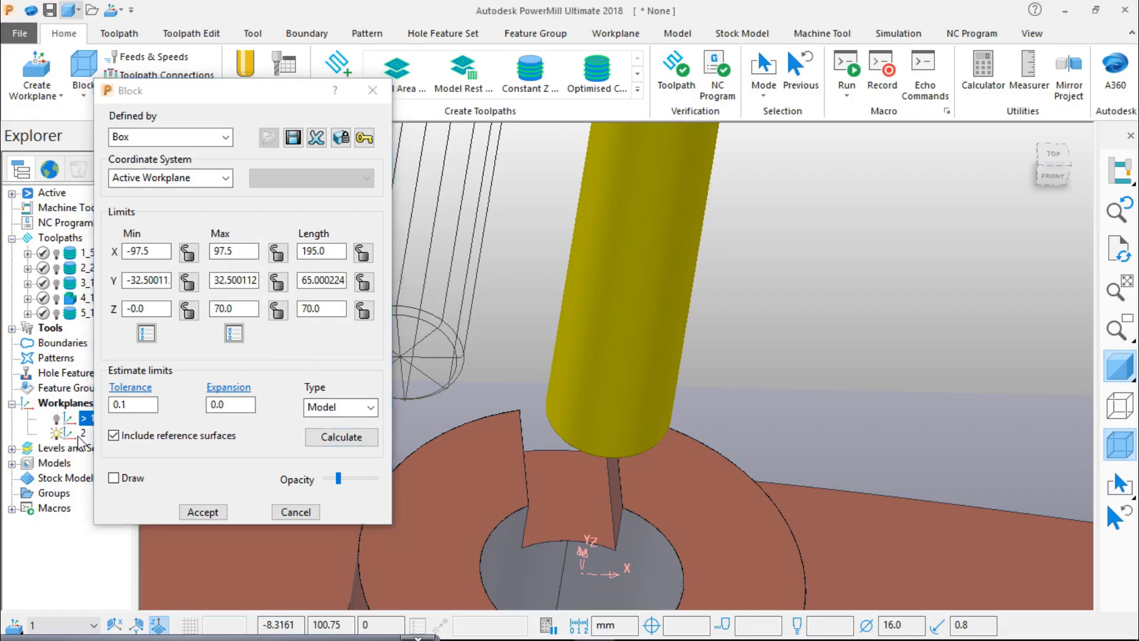
right_click(83, 439)
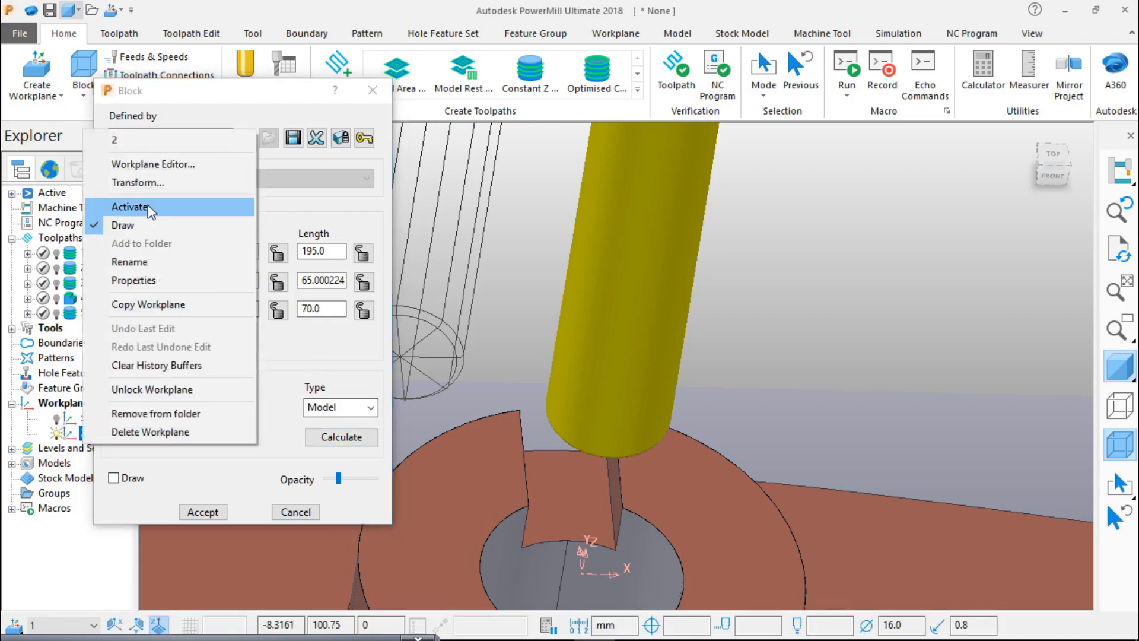
click(148, 205)
Recalculate the block to the model limits in workplane 2 and accept it.
scroll(668, 377, down, 5)
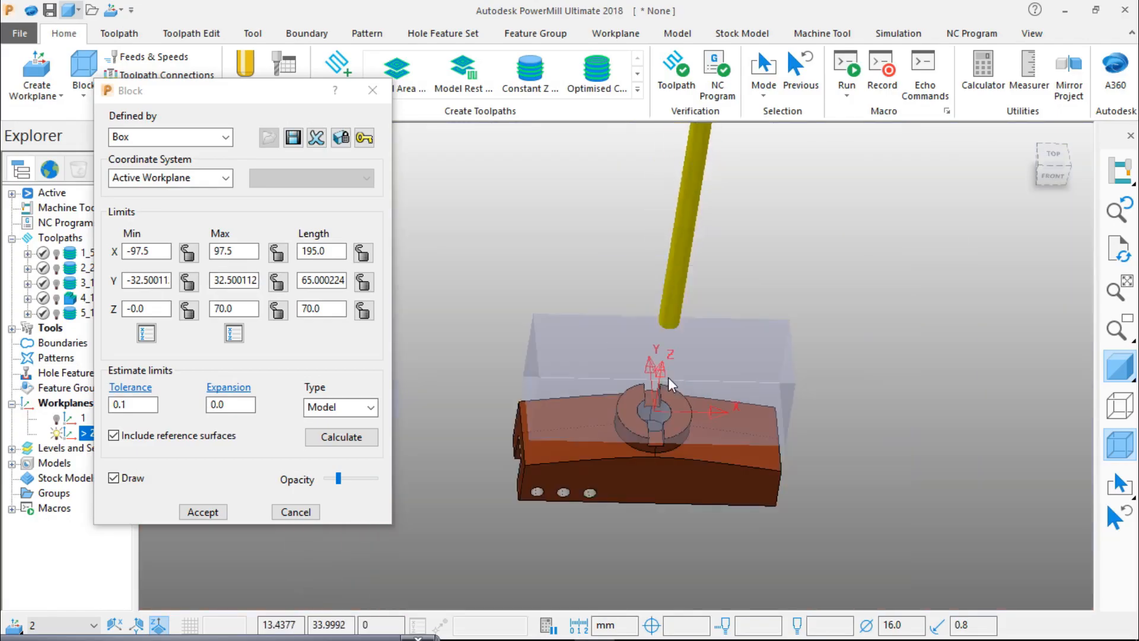
middle_drag(681, 436, 703, 287)
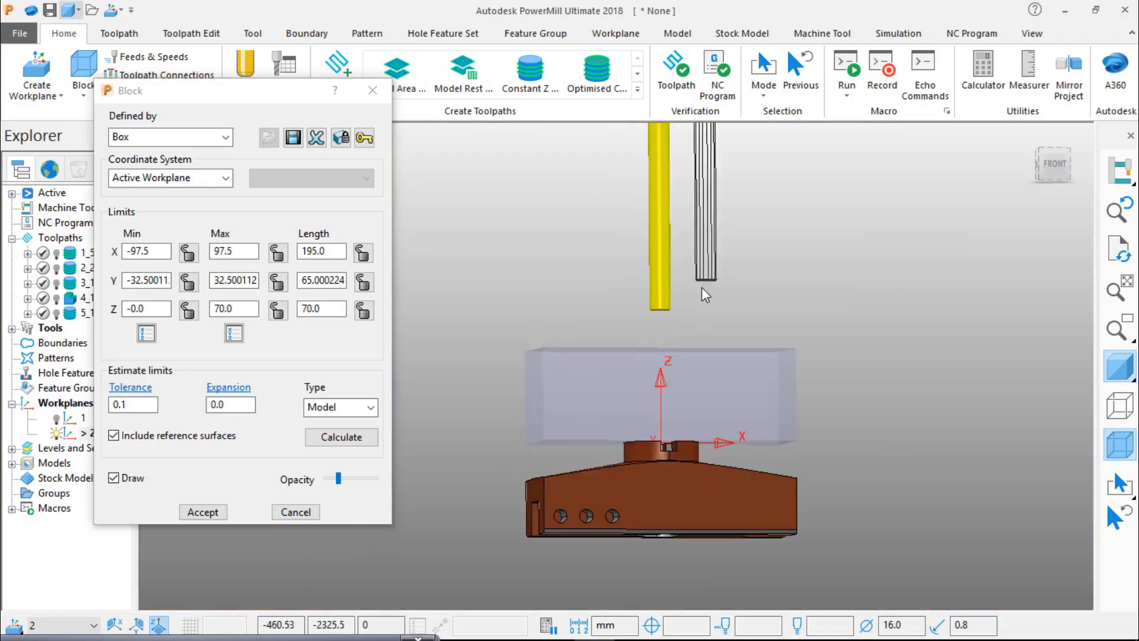
click(340, 437)
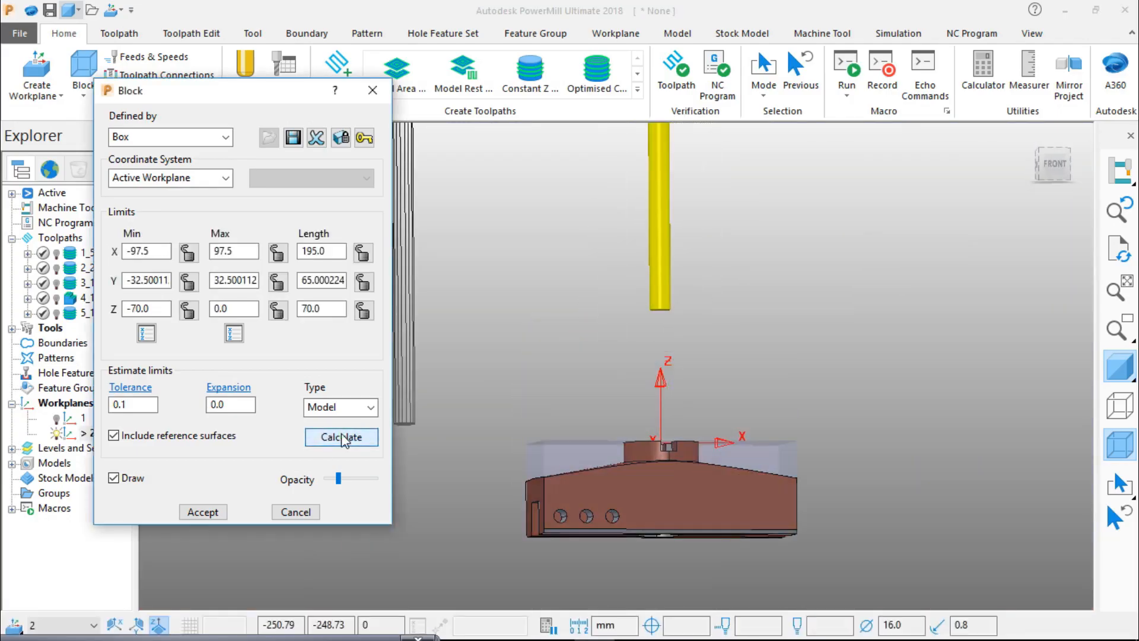
click(218, 513)
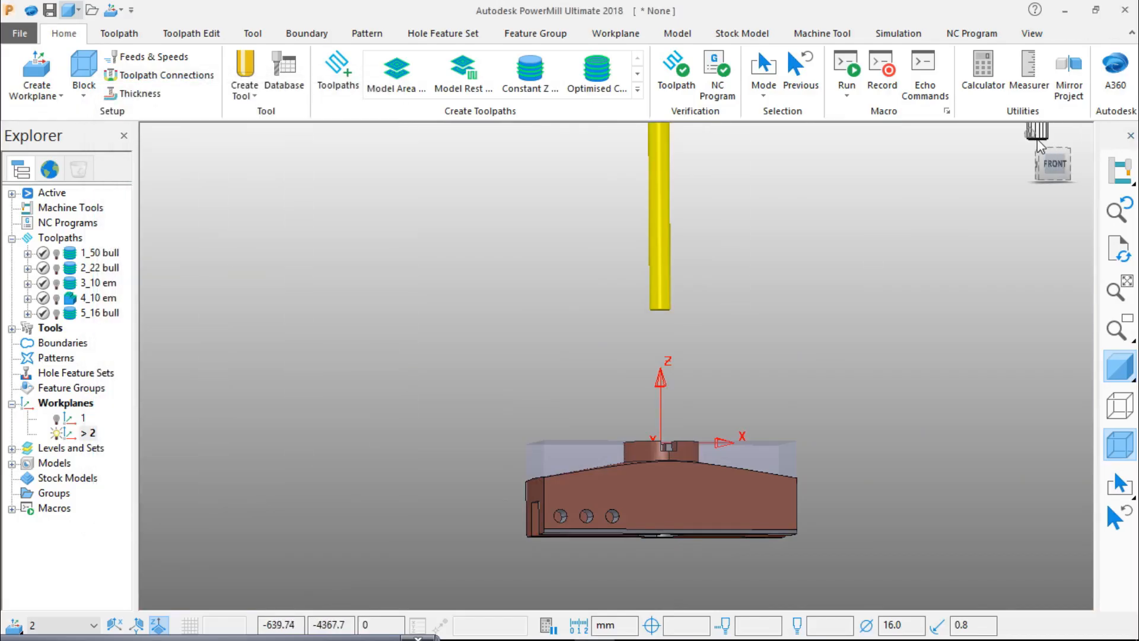
Activate the 50 mm bull-nose tool.
click(1033, 132)
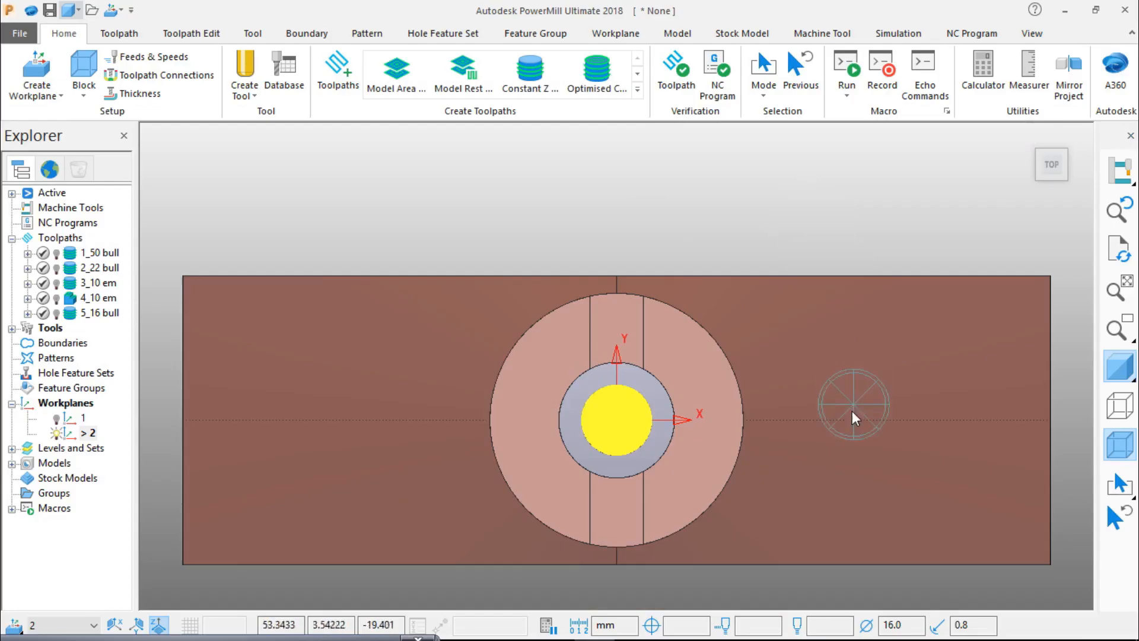
mouse_move(728, 446)
middle_down()
mouse_move(709, 396)
mouse_move(738, 426)
mouse_move(728, 460)
middle_up()
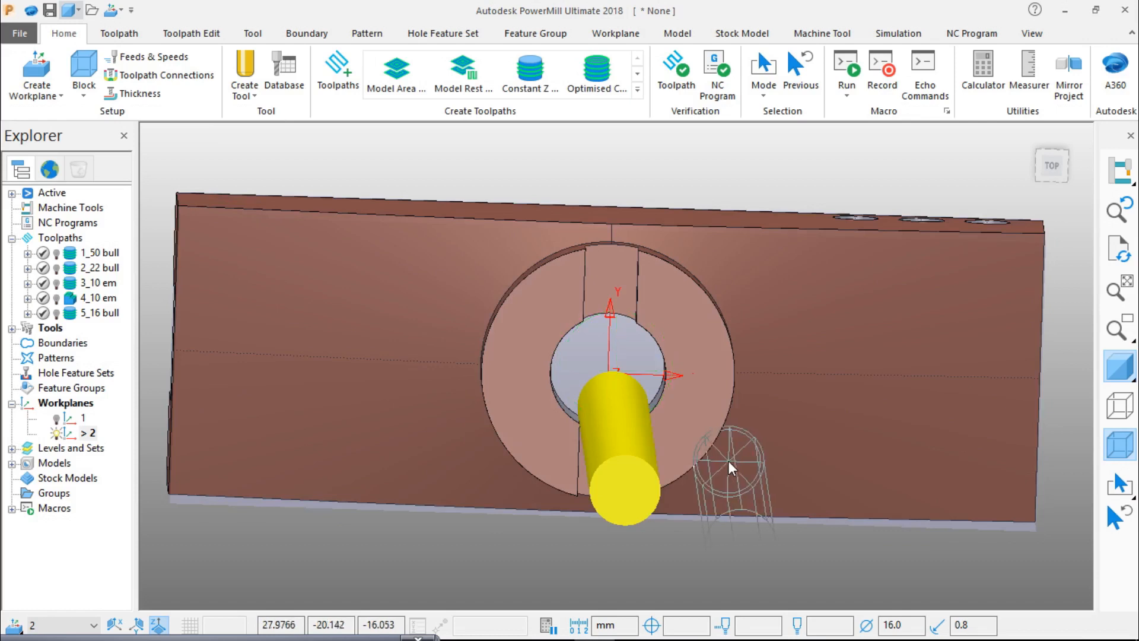
click(1047, 171)
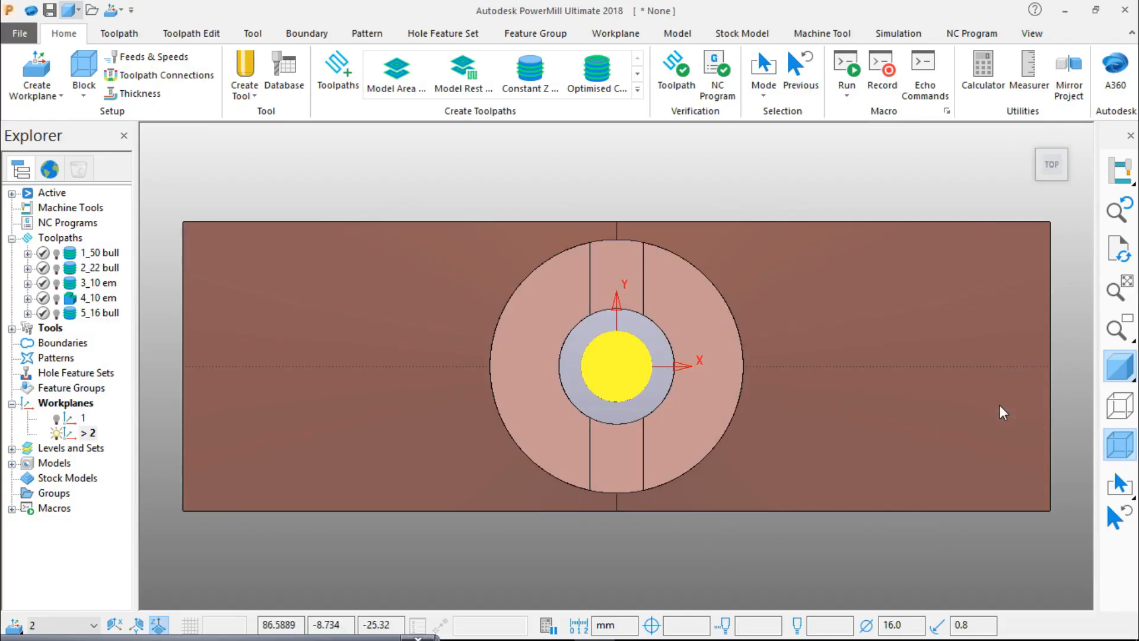
shift+middle_drag(999, 405, 724, 354)
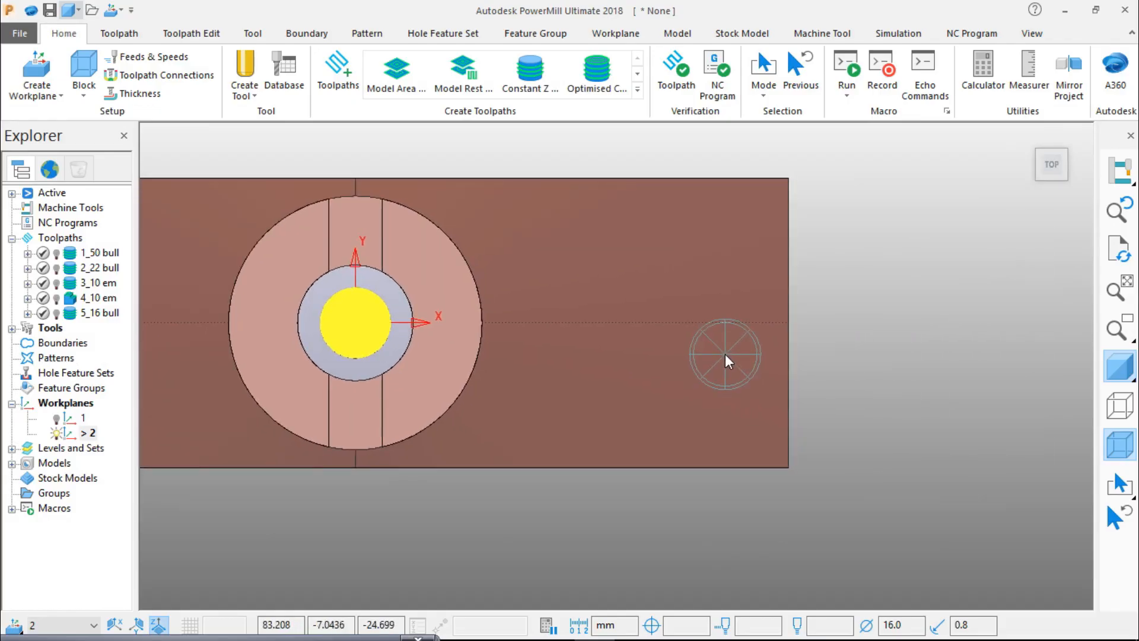
click(11, 328)
right_click(86, 342)
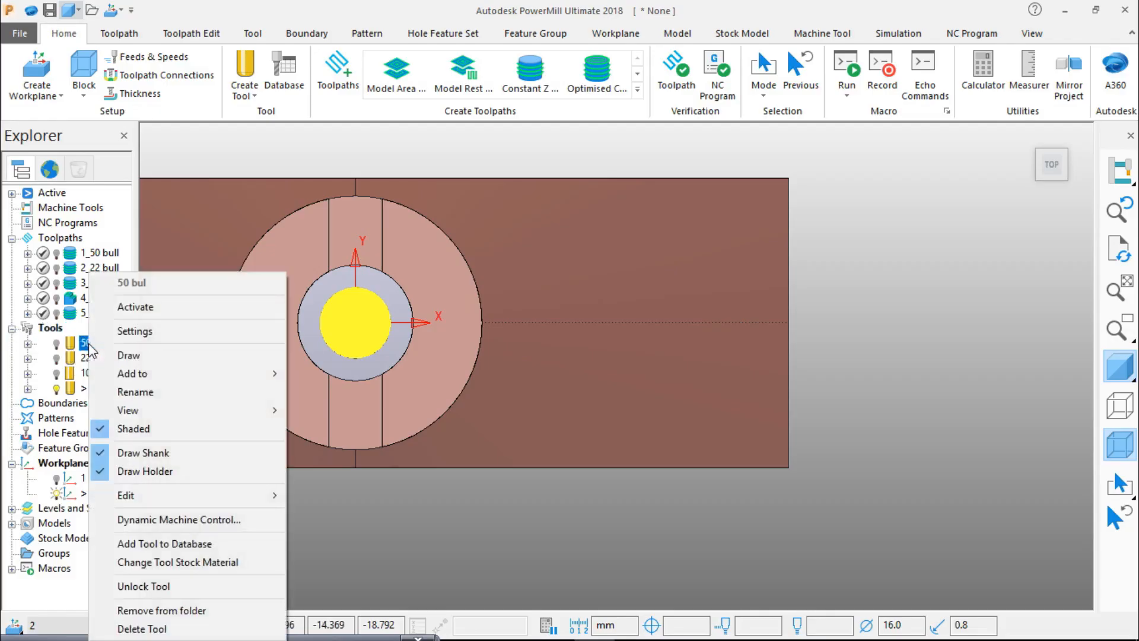
click(145, 310)
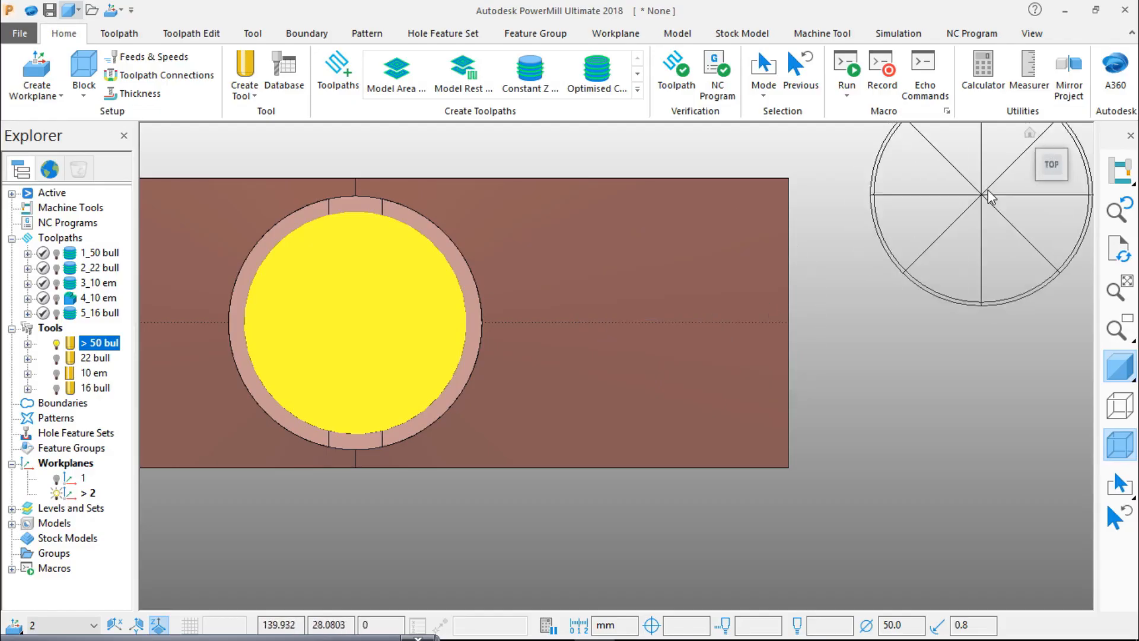
Set the block's minimum Z to -25 mm and lock the minimum and maximum Z limits.
click(1047, 159)
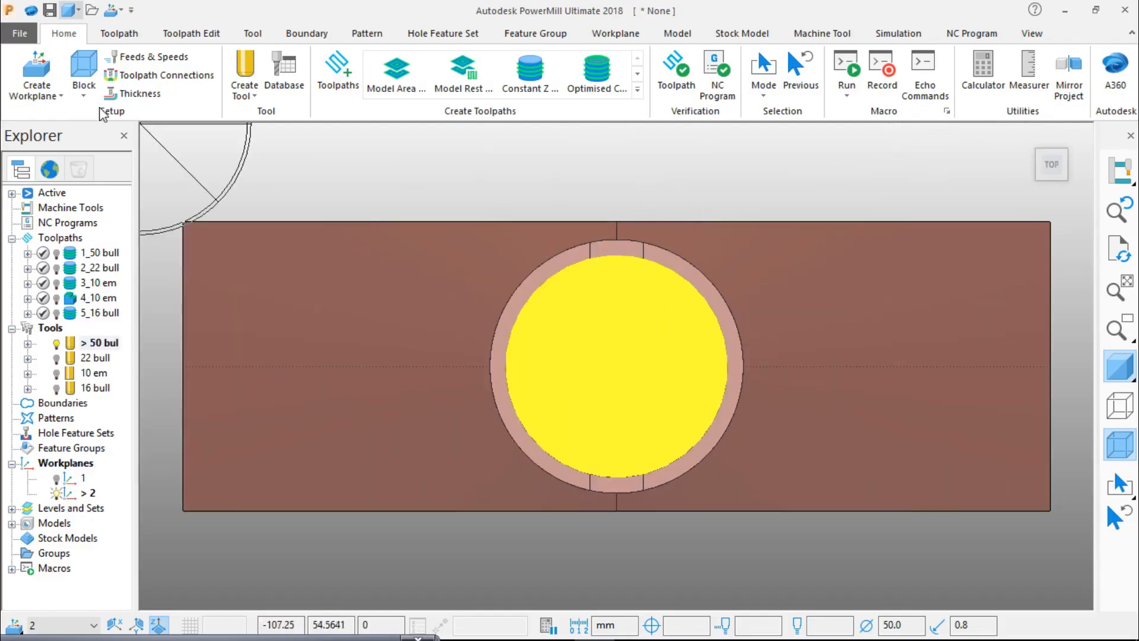
click(84, 89)
click(113, 125)
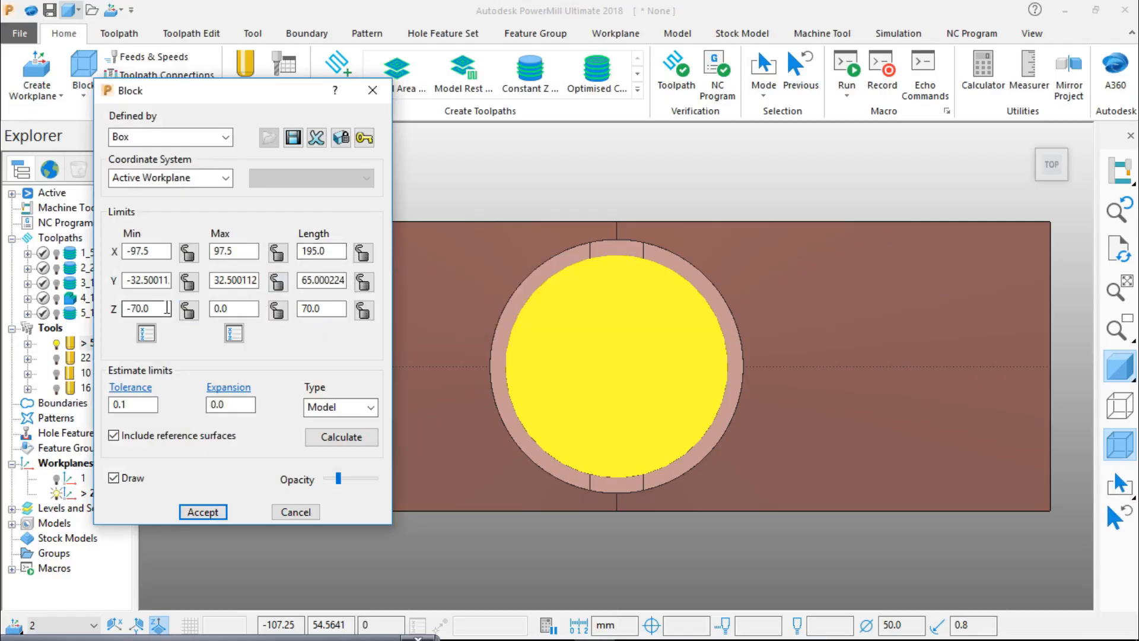
double_click(140, 308)
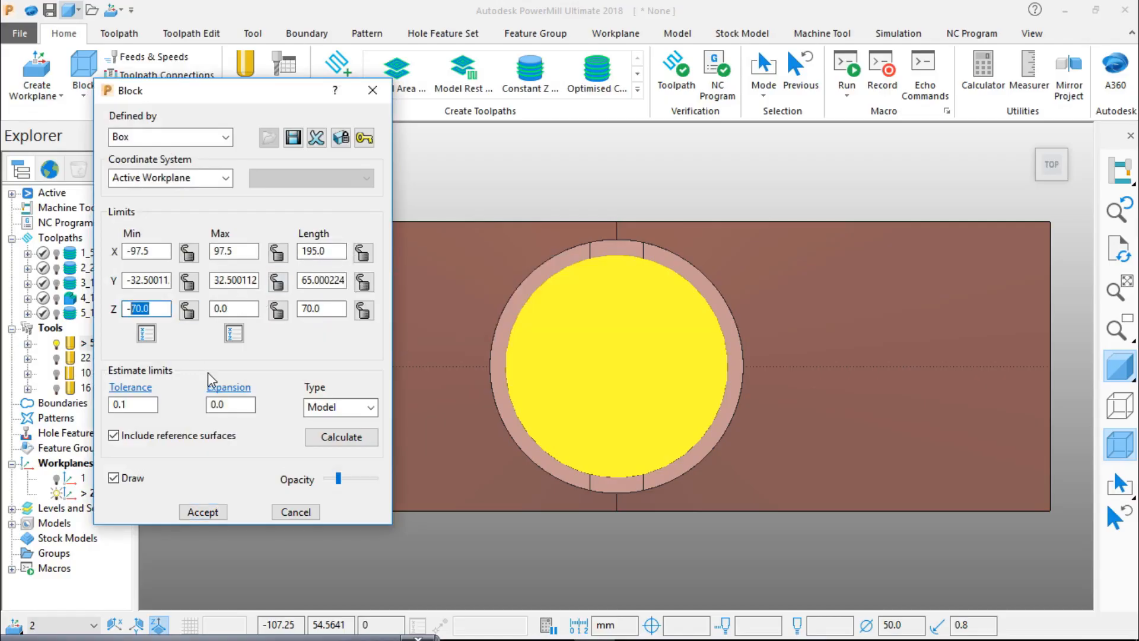
text(25)
click(192, 309)
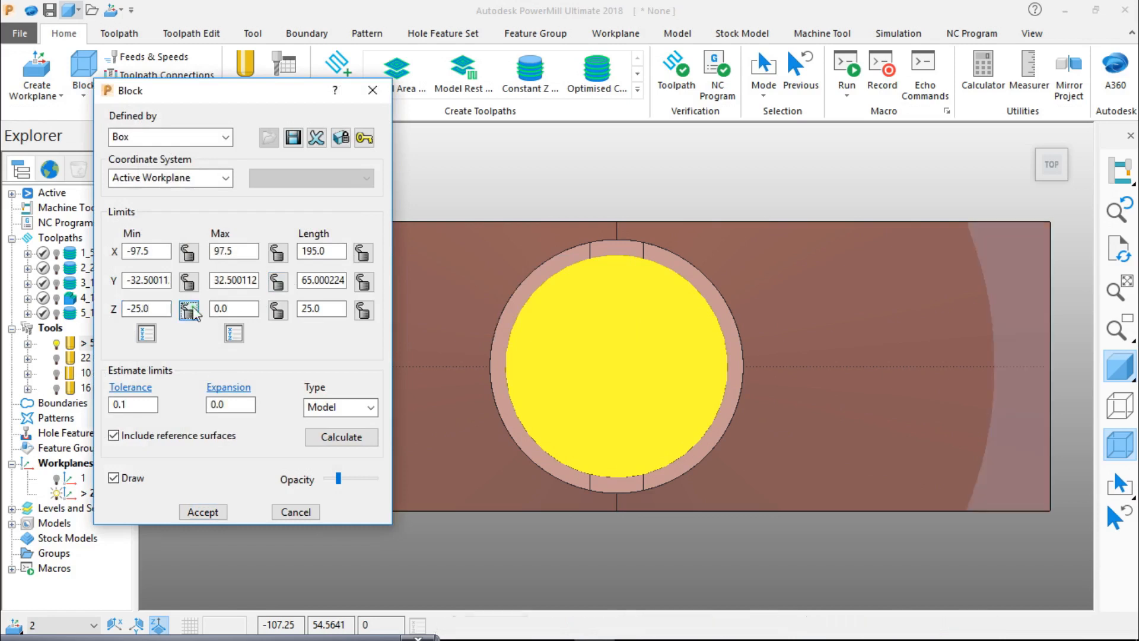
click(278, 313)
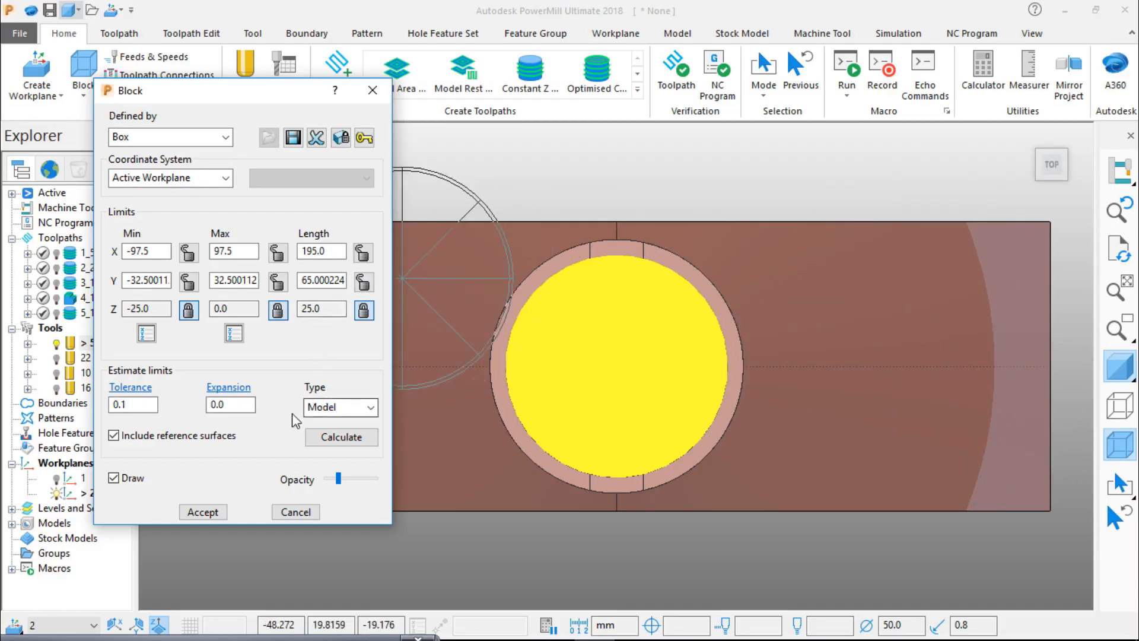
Try expanding the block by 25 mm in both X and Y and inspect it from the top.
double_click(231, 405)
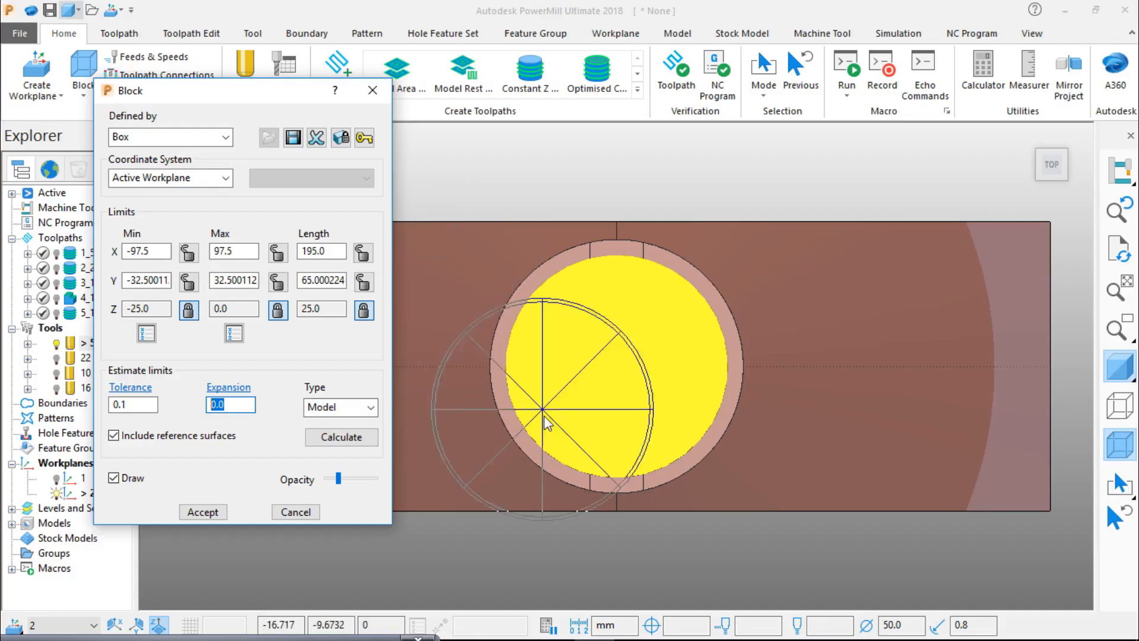
shift+middle_drag(612, 573, 649, 378)
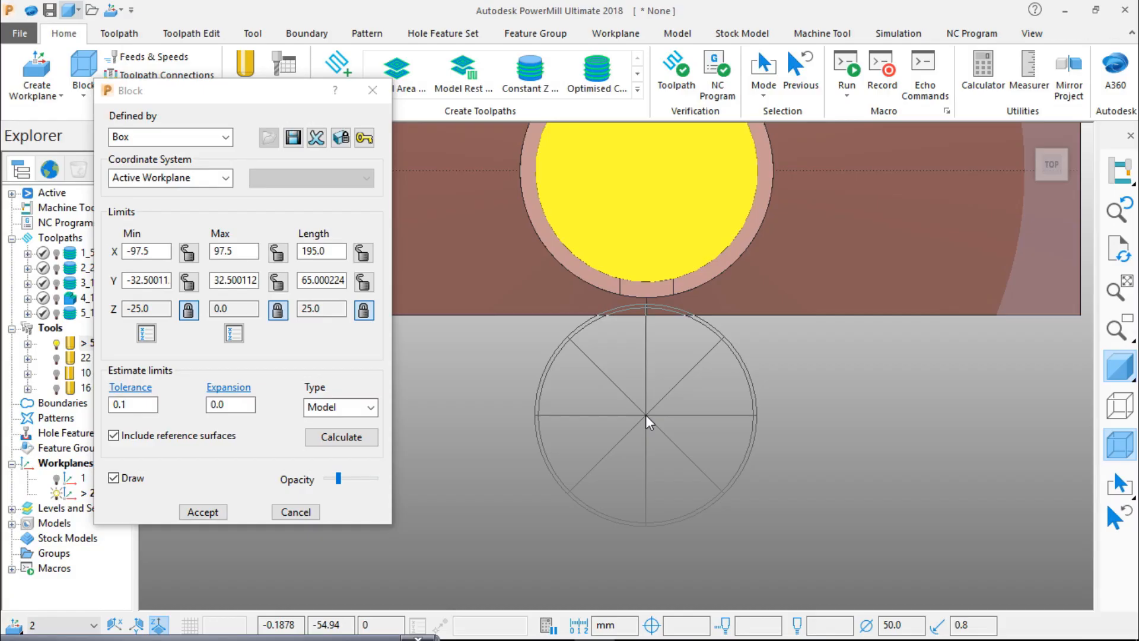
double_click(236, 406)
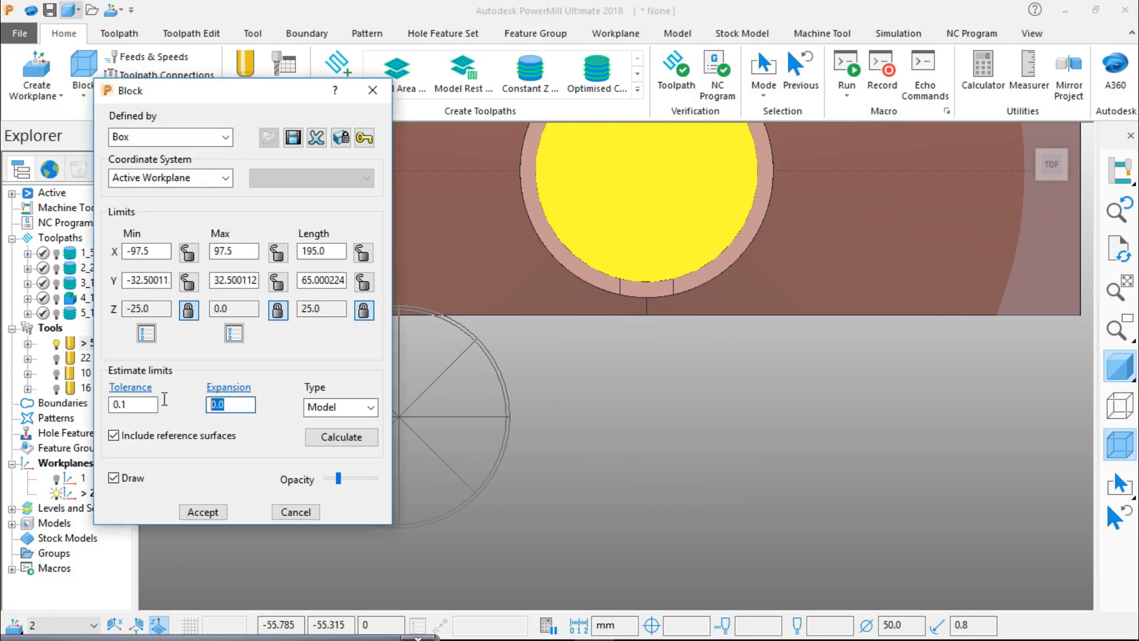
text(25)
click(353, 438)
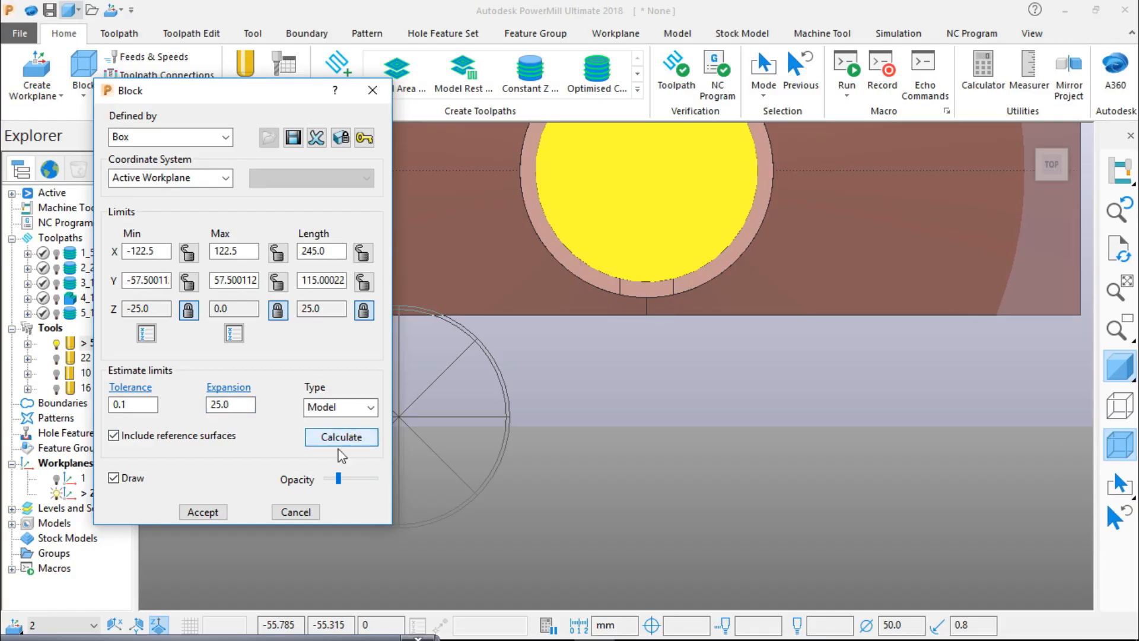
click(1050, 166)
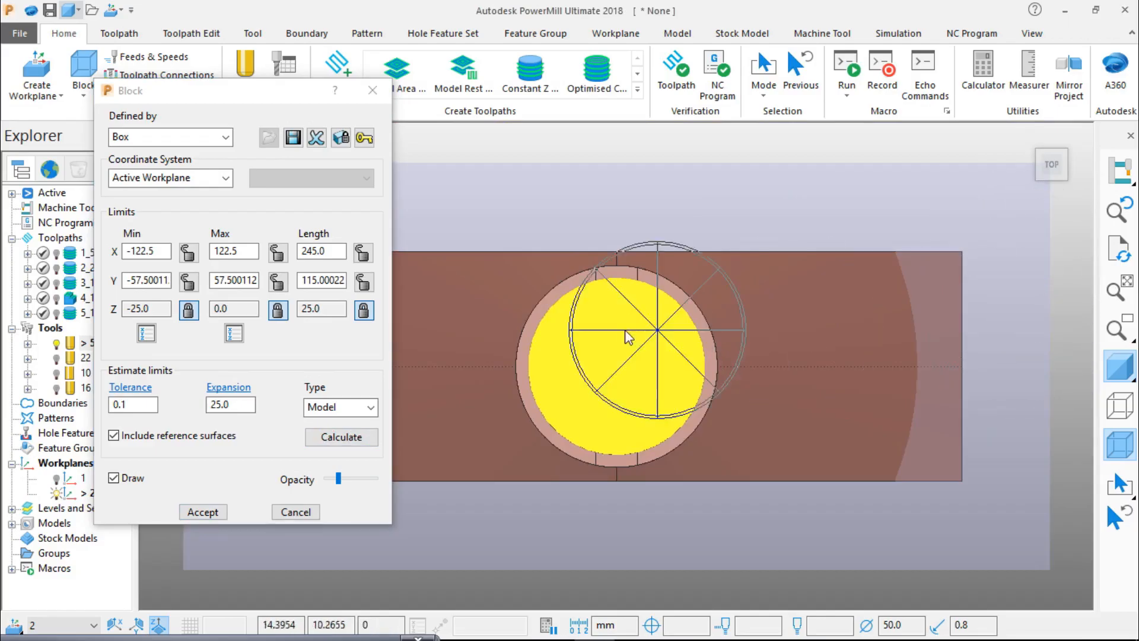
Reset the block expansion to 0 and recalculate the limits.
double_click(231, 405)
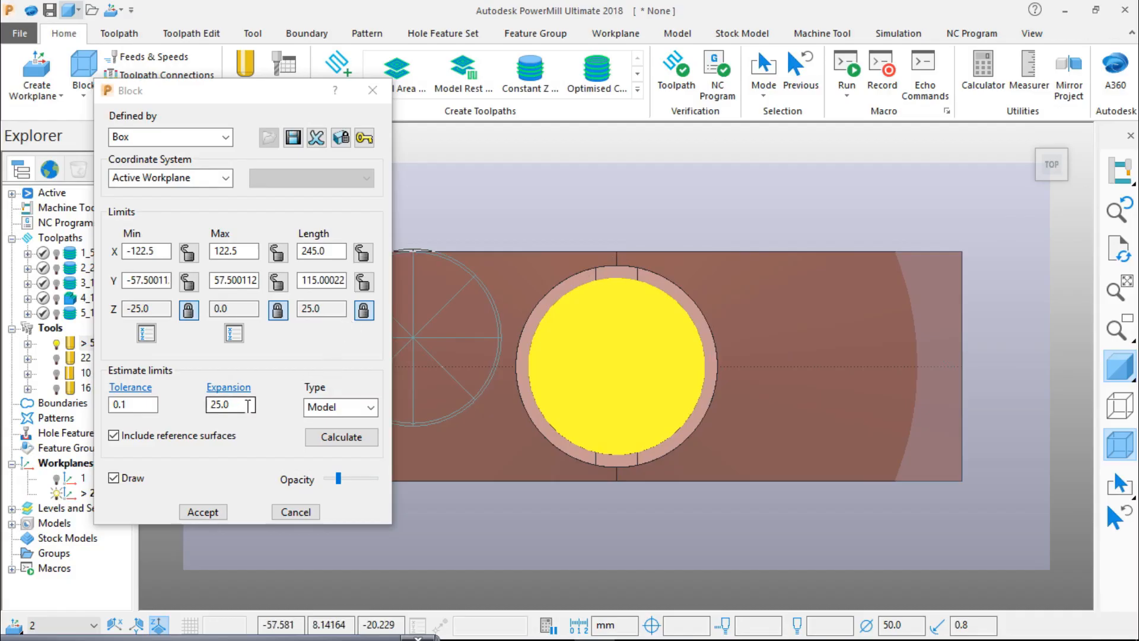
text(0.)
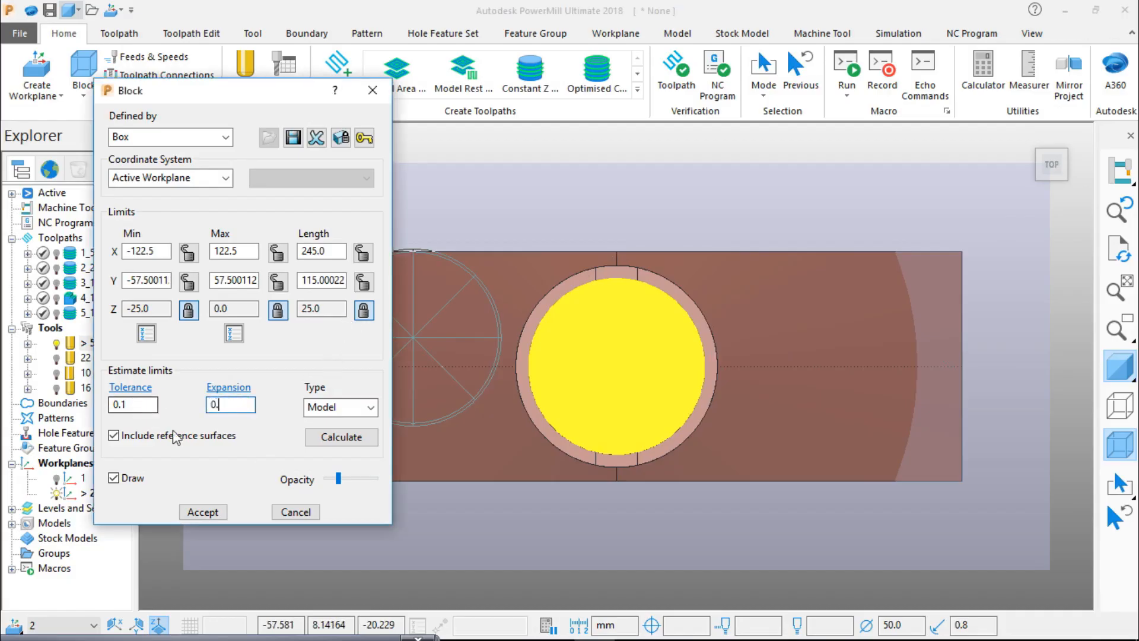
click(334, 437)
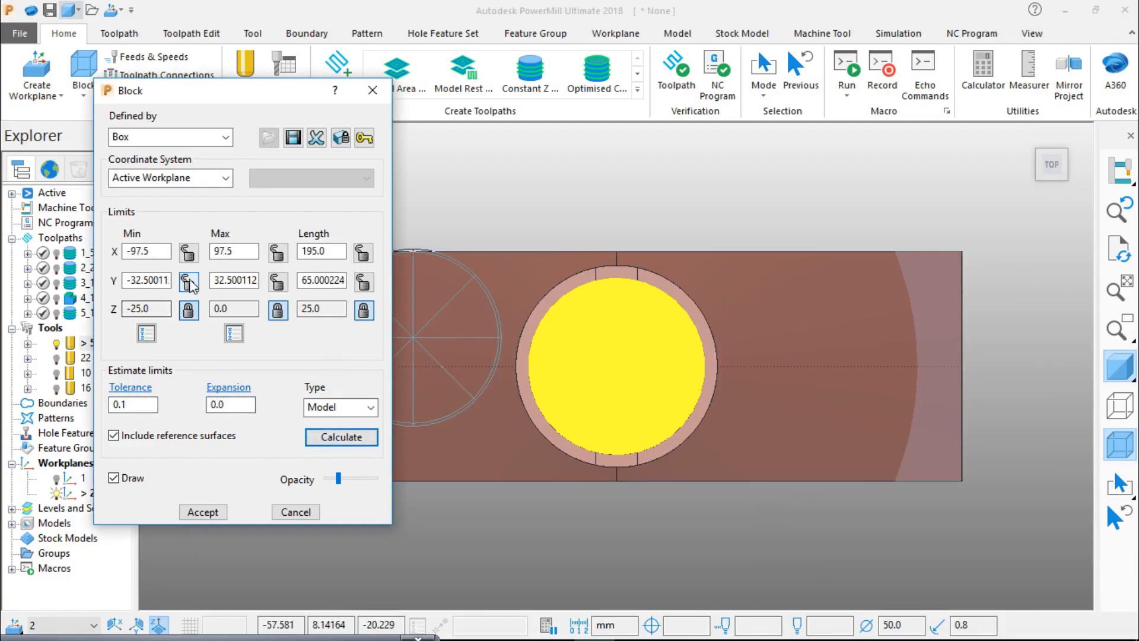
Lock the block's X limits, expand the block by 25 mm in Y only, and accept it.
click(189, 253)
click(277, 252)
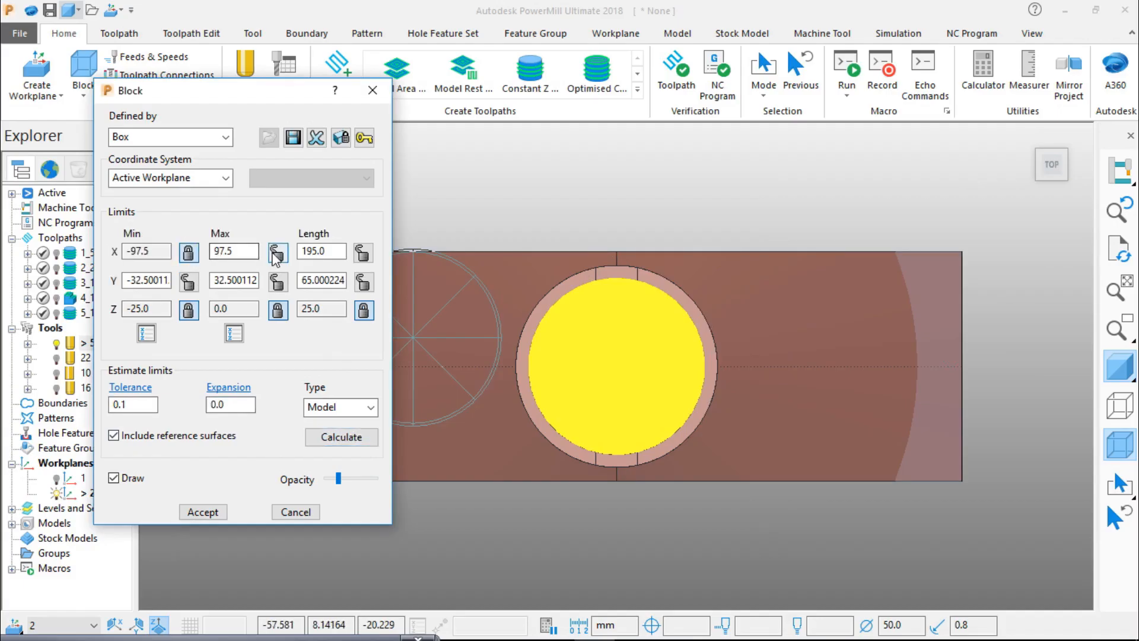
double_click(235, 408)
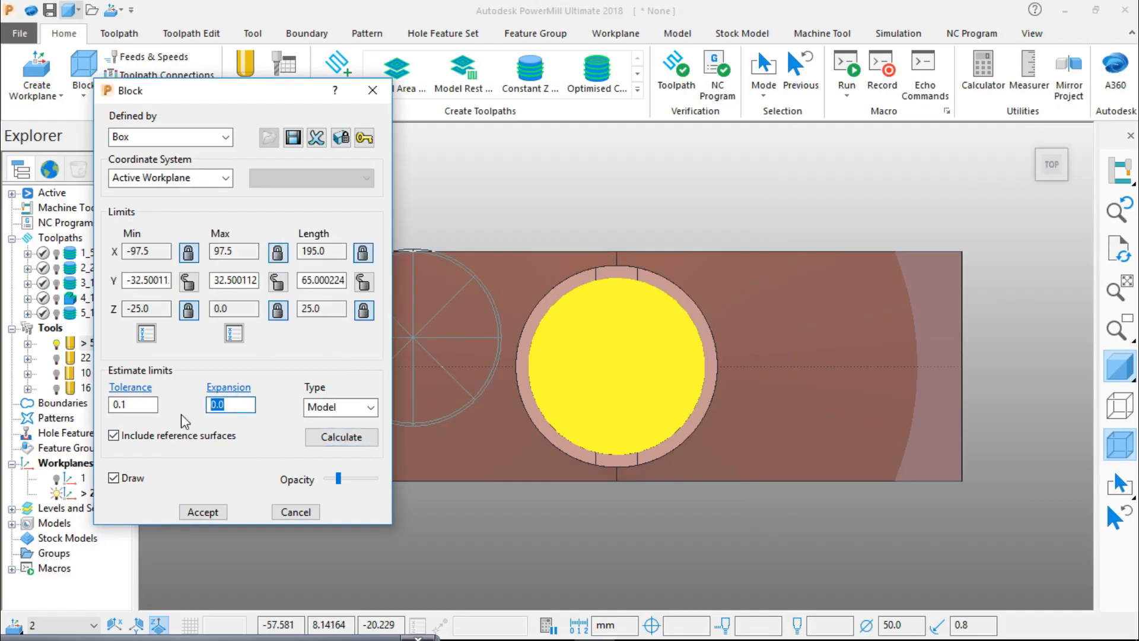
text(25)
click(362, 439)
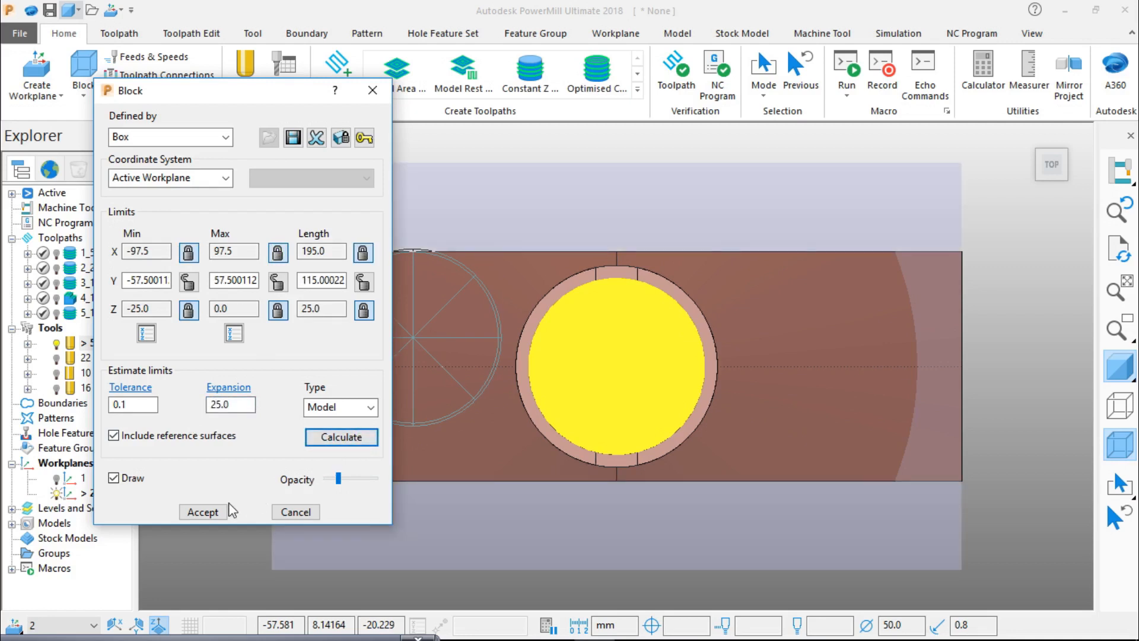
click(203, 511)
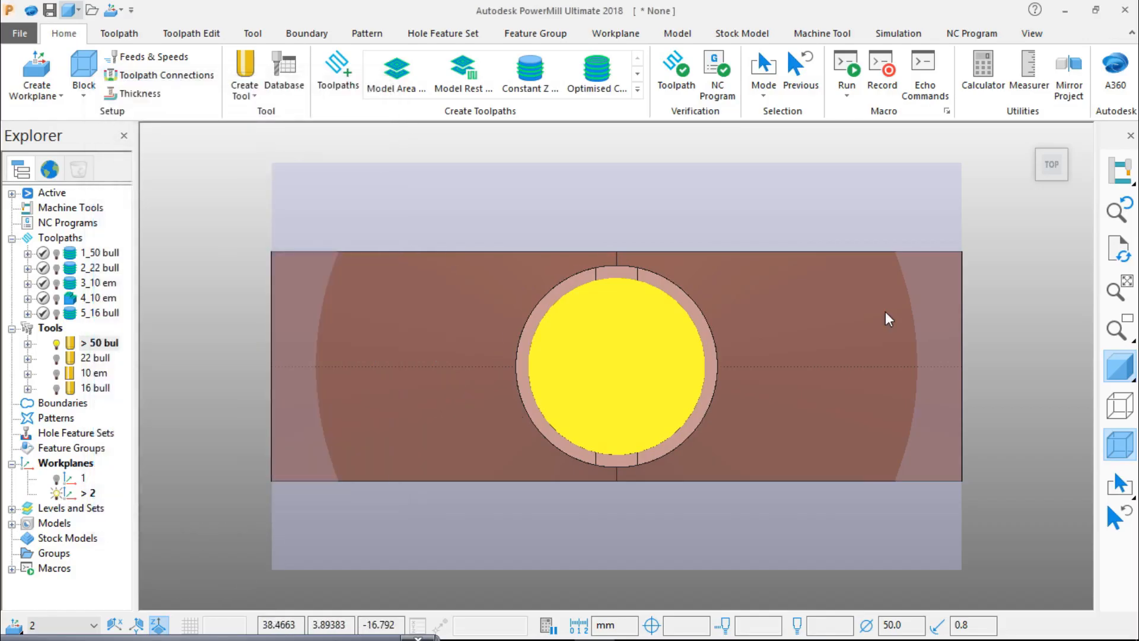
Start a Model Area Clearance toolpath named 1_50 bull and review its workplane 2, block and 50 mm tool settings.
click(1050, 168)
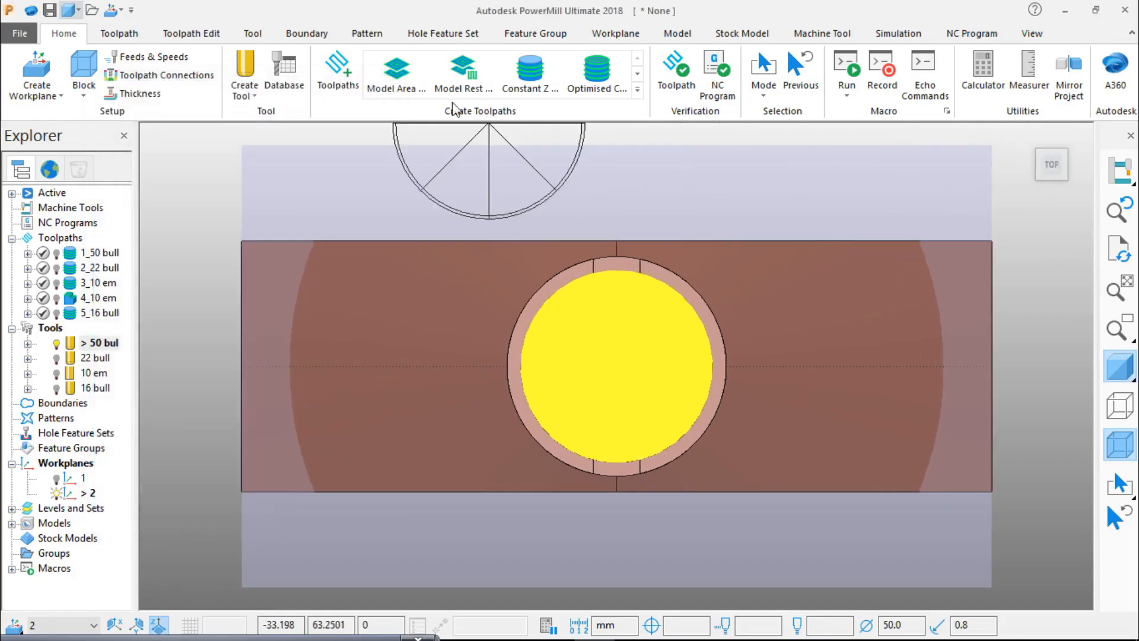
click(637, 90)
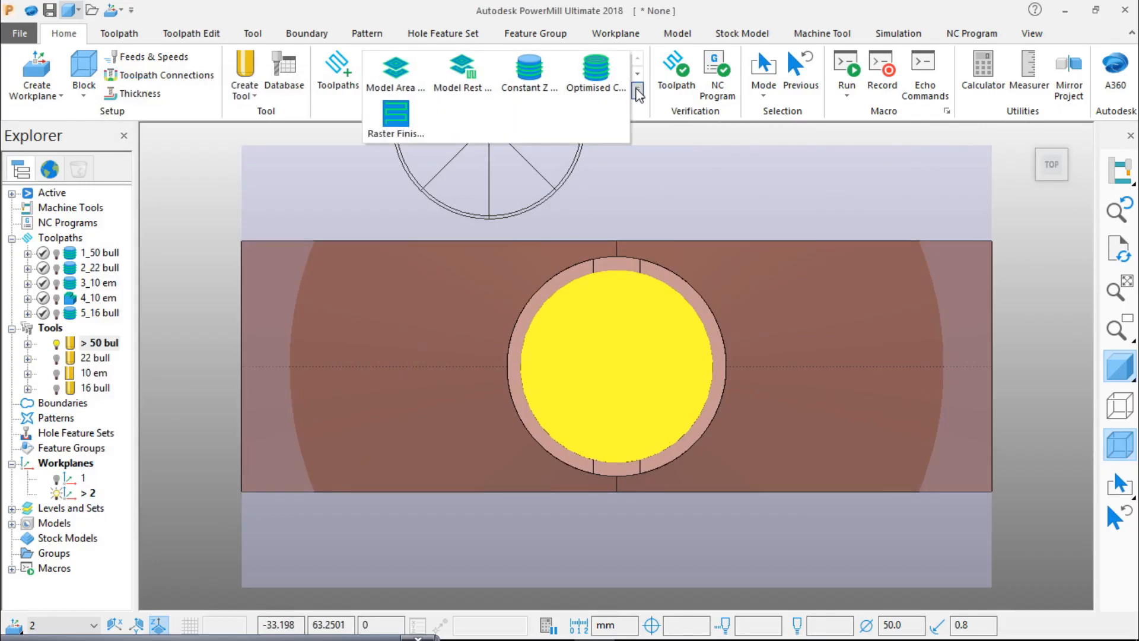
click(401, 76)
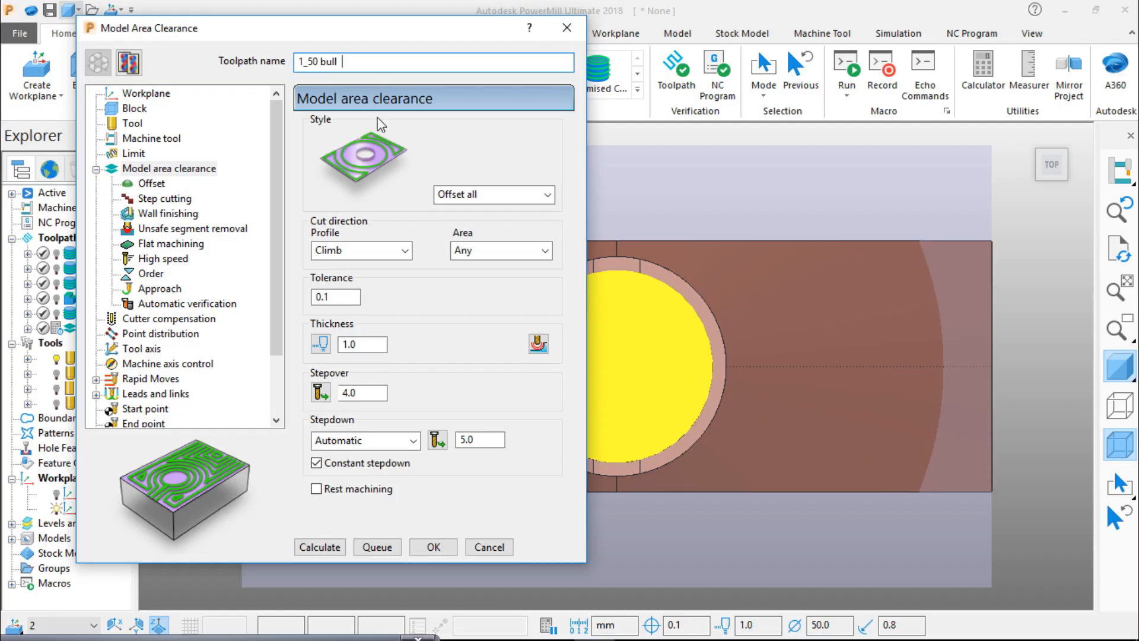
click(151, 96)
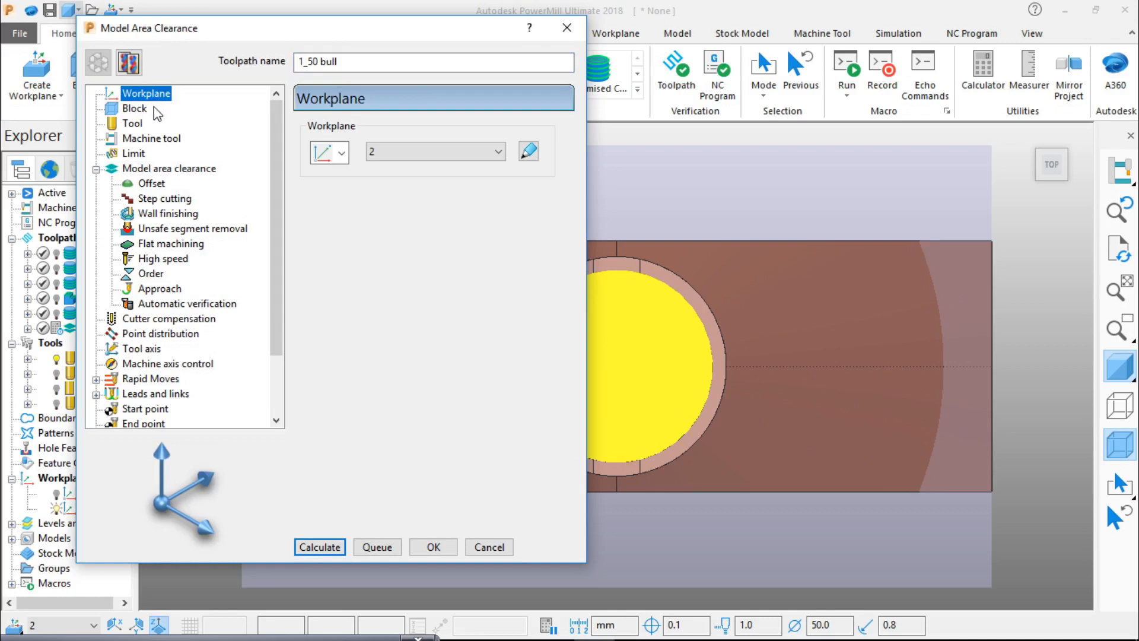
click(137, 110)
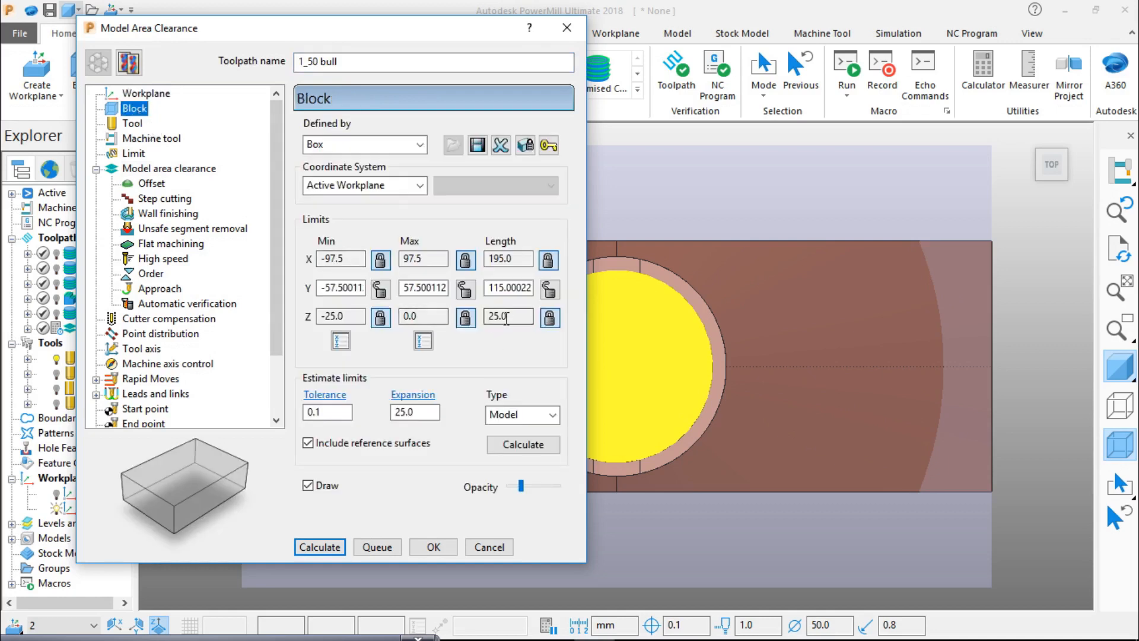
click(133, 124)
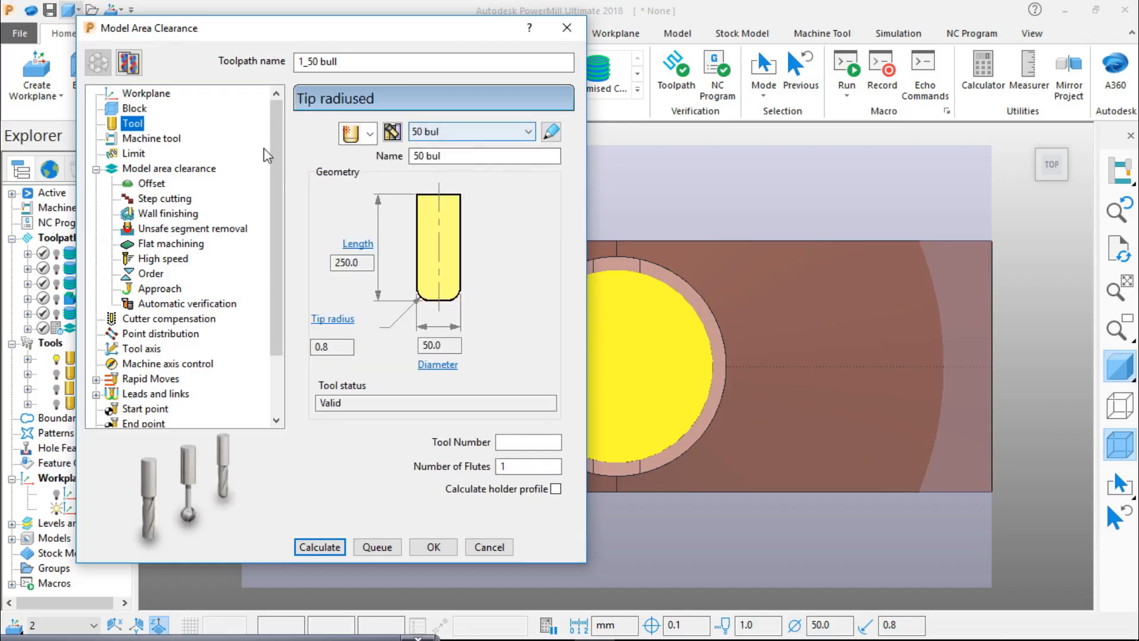
click(153, 138)
Change the toolpath's block limit option to keep the tool centre within the block edge.
click(134, 155)
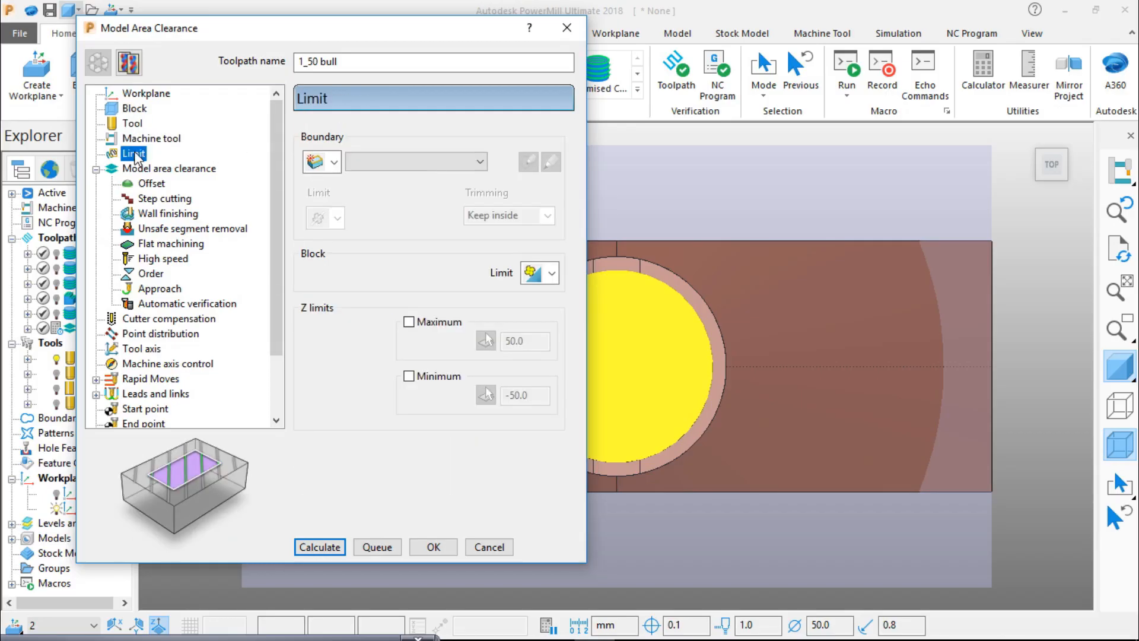
click(551, 273)
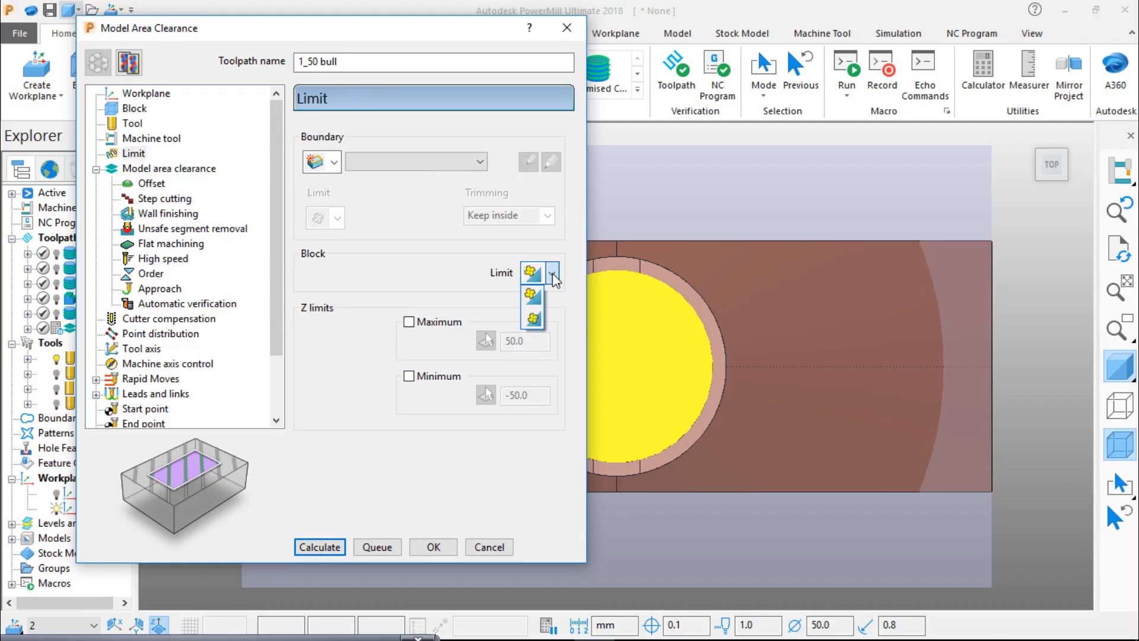
click(536, 315)
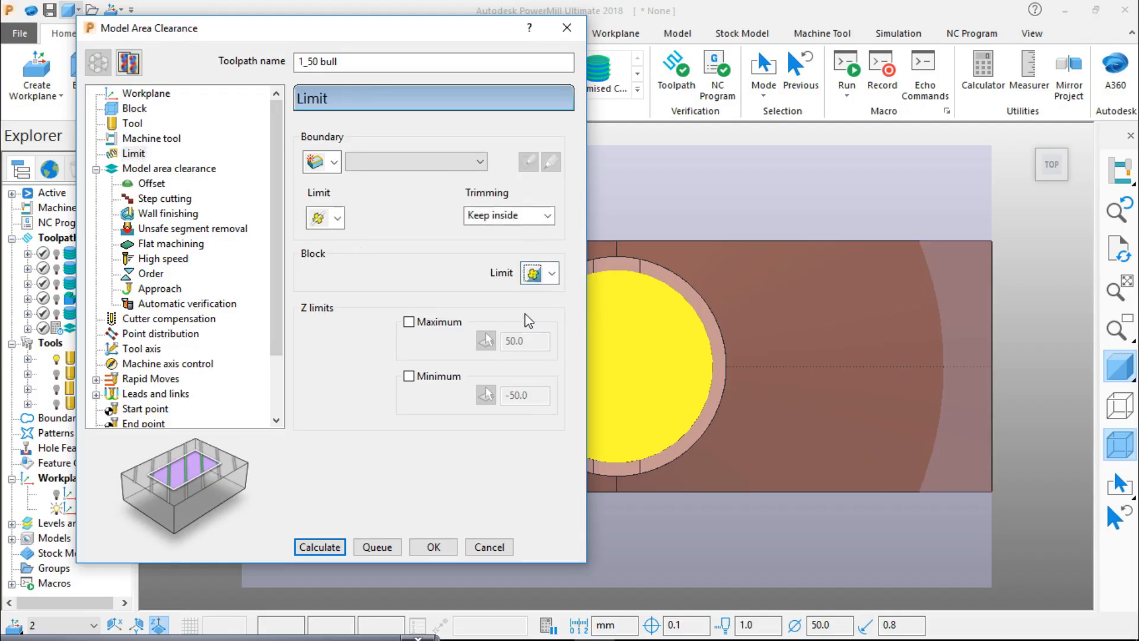
Set the area clearance profile cut direction to Any and the tolerance to 0.01.
click(178, 169)
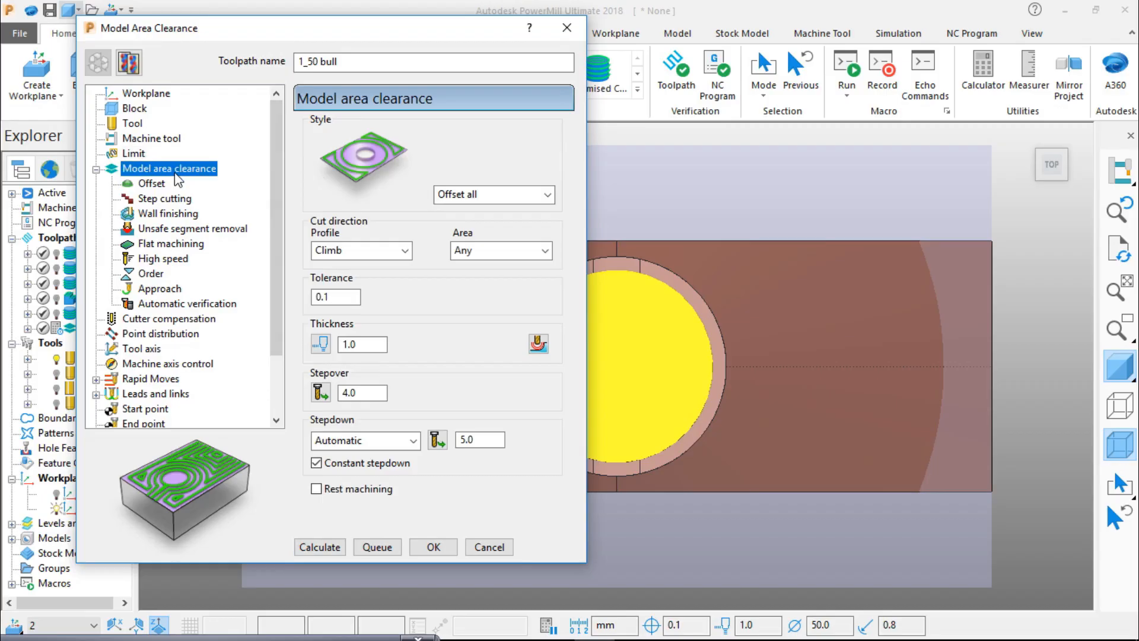
click(362, 251)
click(345, 296)
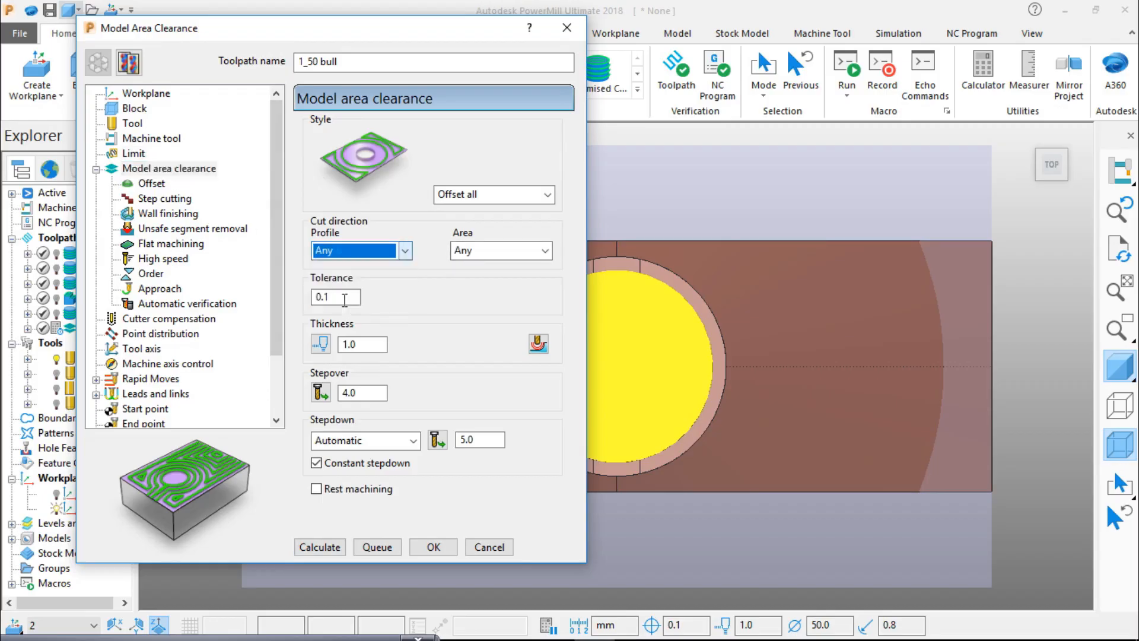
click(346, 294)
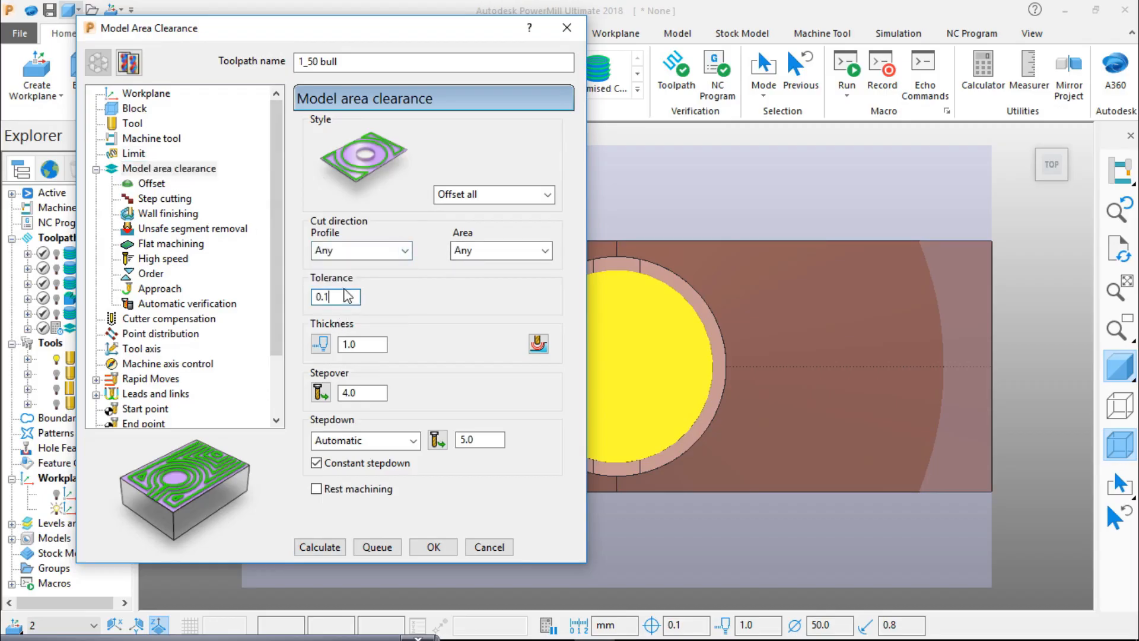
key(Left)
text(0)
Enable separate axial thickness and set the radial thickness to 0.3 and the axial thickness to 0.1.
click(320, 344)
double_click(363, 345)
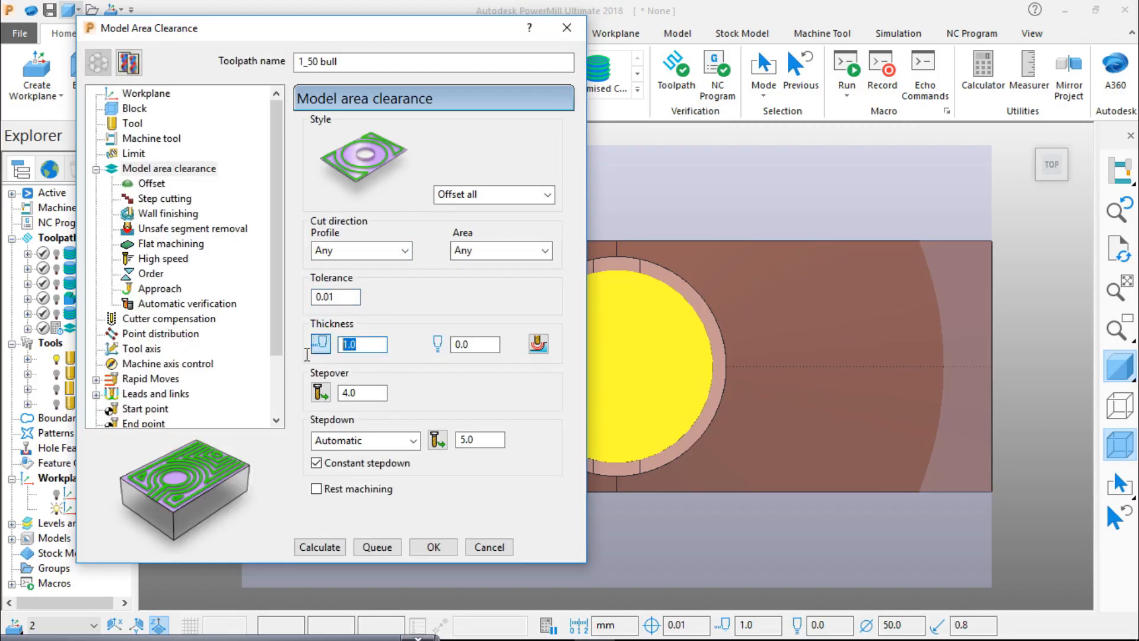
text(.3)
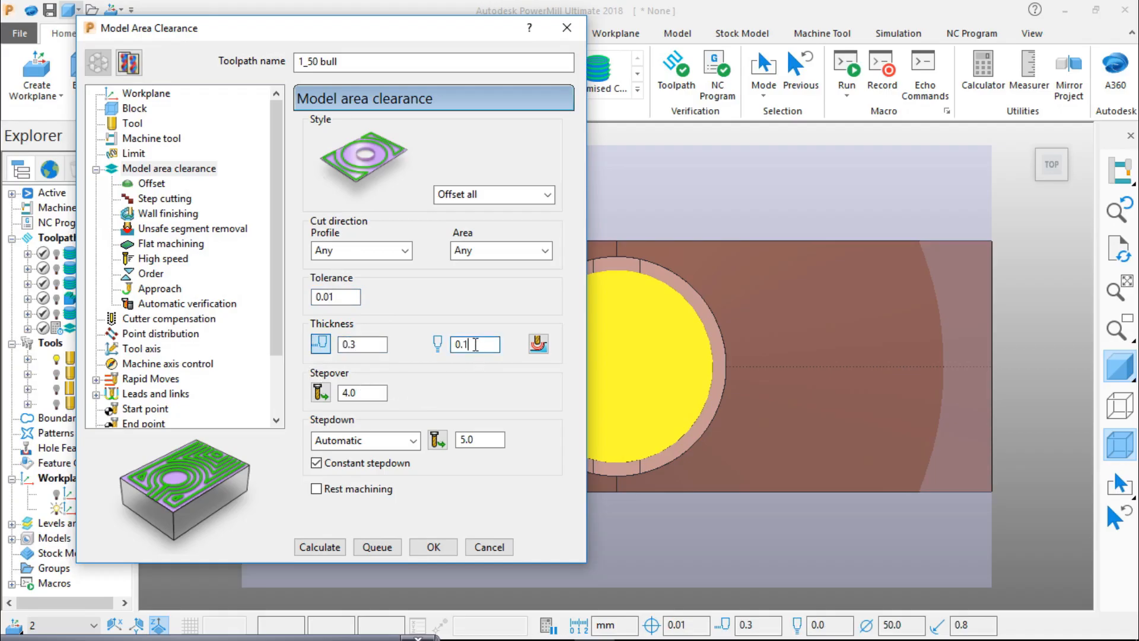
Set the stepover to 20.0 and the stepdown to 0.25, and calculate the area clearance toolpath.
double_click(371, 392)
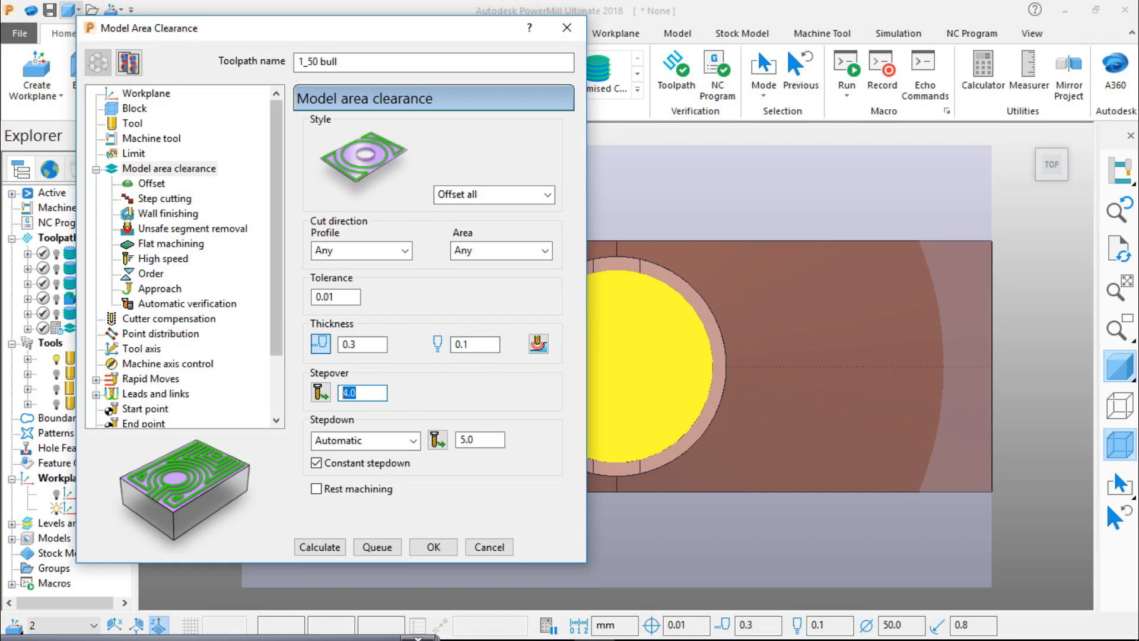
key(Tab)
key(Tab)
key(Tab)
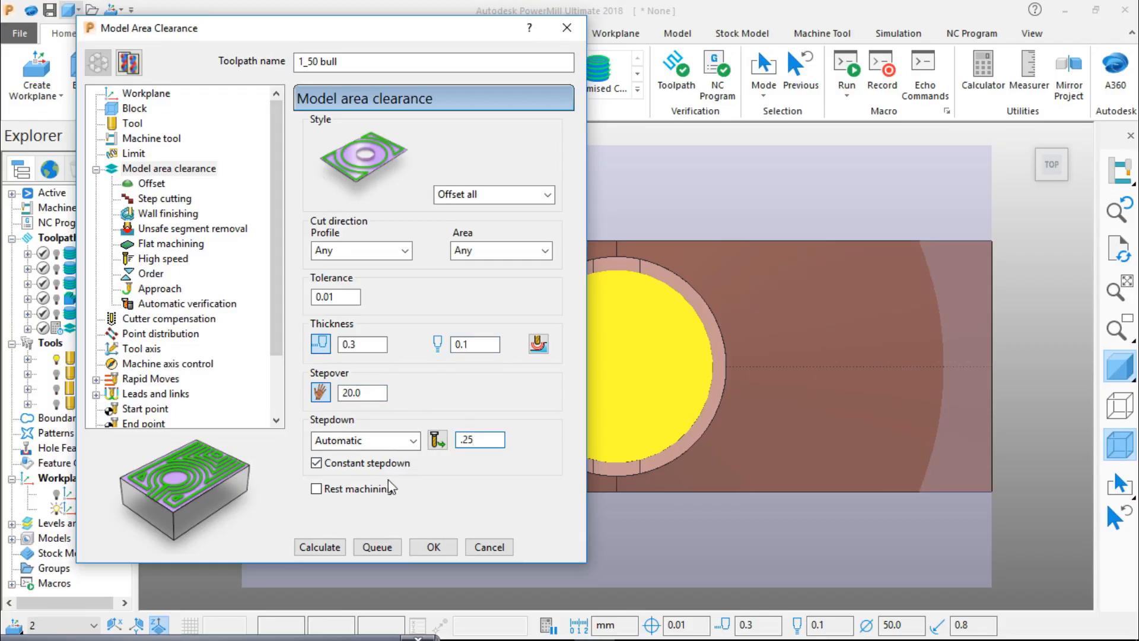
click(156, 185)
click(342, 542)
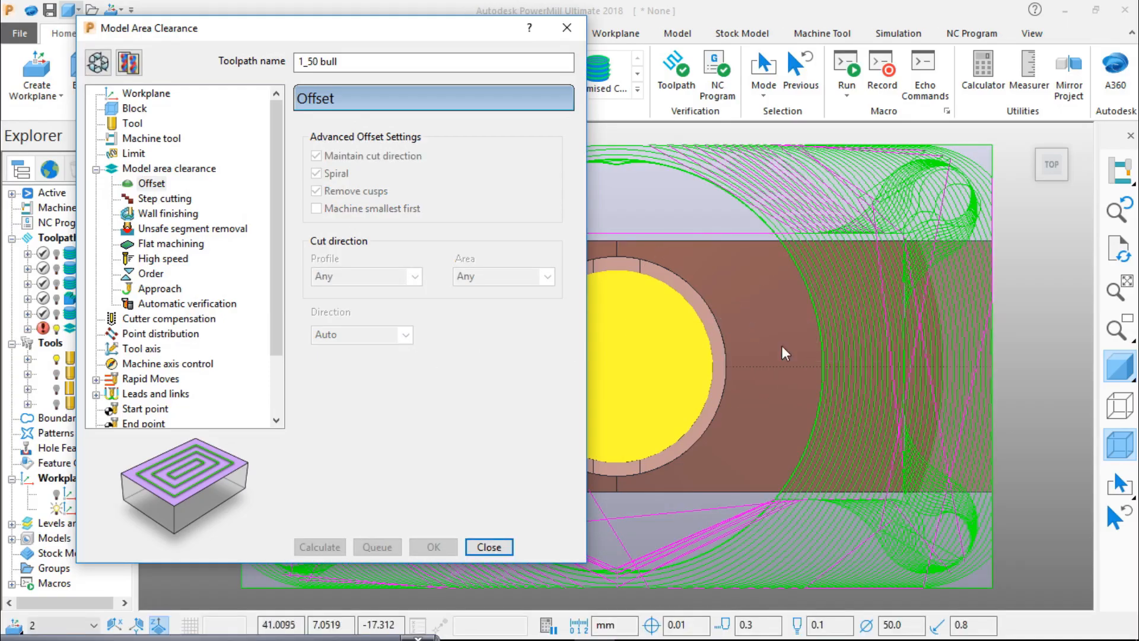
Examine the calculated area clearance toolpath around the central boss and block corners in 3D and from the top, and close its settings.
scroll(803, 379, down, 4)
middle_drag(772, 411, 721, 339)
middle_drag(795, 443, 973, 363)
scroll(822, 378, up, 2)
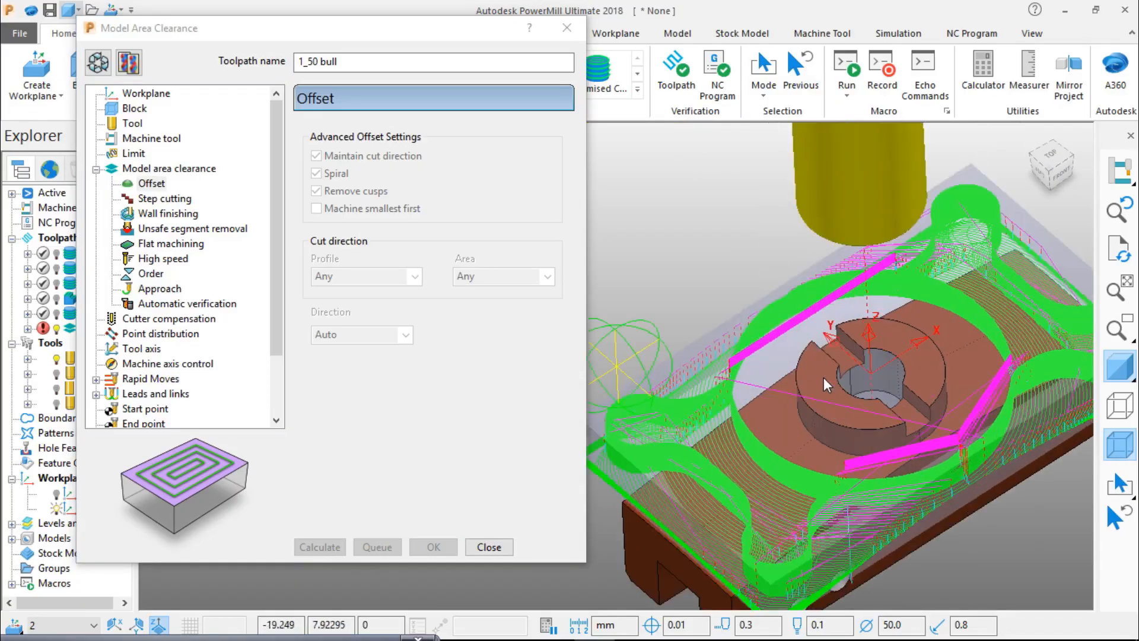
middle_drag(823, 377, 849, 359)
scroll(849, 379, up, 2)
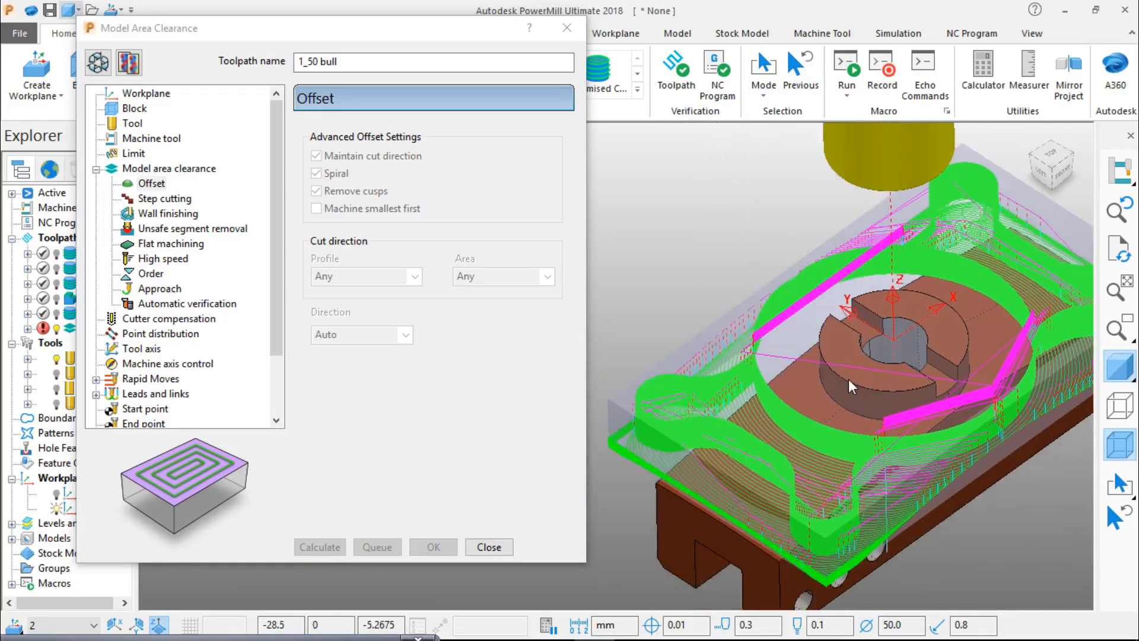
scroll(863, 327, up, 2)
scroll(854, 344, up, 2)
scroll(825, 411, up, 2)
scroll(827, 414, down, 2)
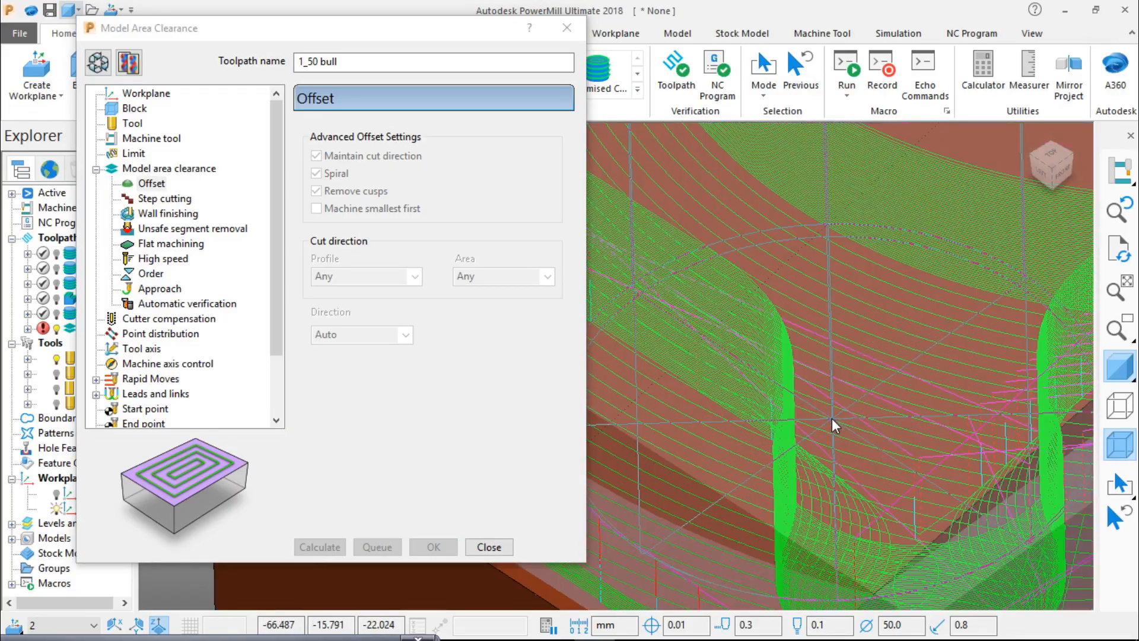
scroll(844, 408, down, 3)
middle_drag(848, 408, 767, 429)
middle_drag(908, 411, 732, 356)
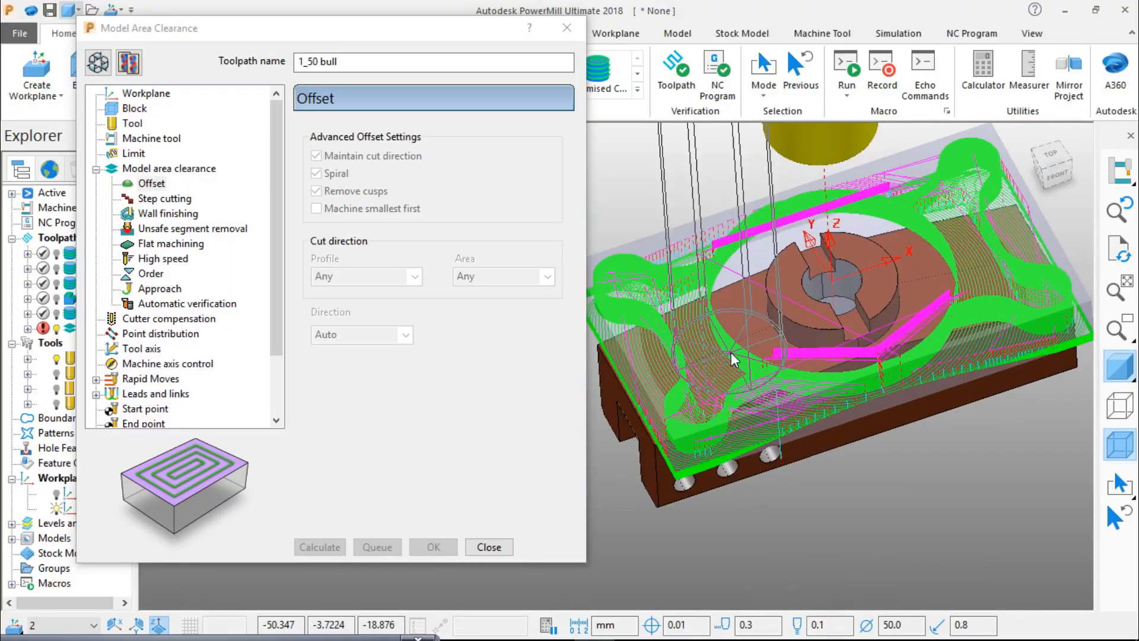
middle_drag(822, 379, 811, 329)
scroll(866, 383, up, 5)
scroll(866, 383, down, 5)
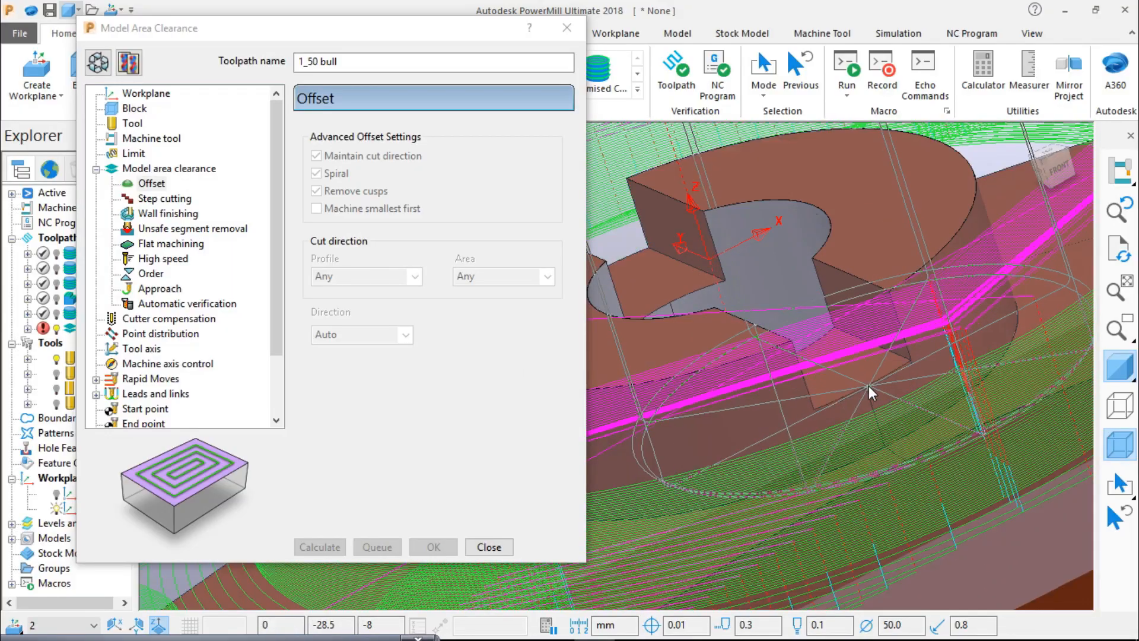
middle_drag(879, 429, 842, 447)
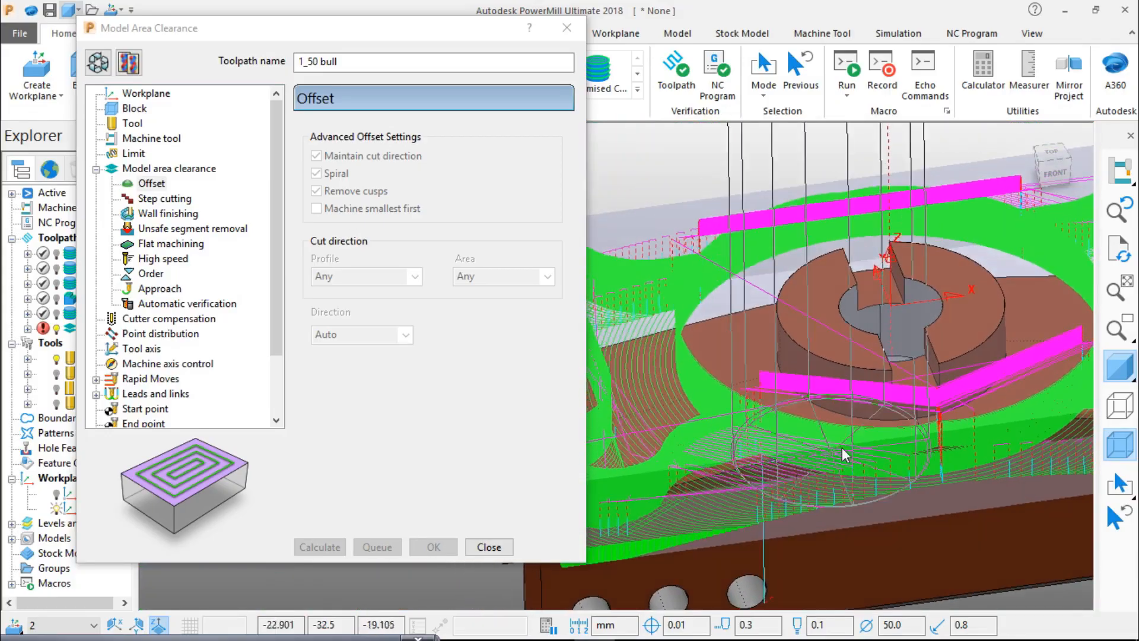
click(1037, 146)
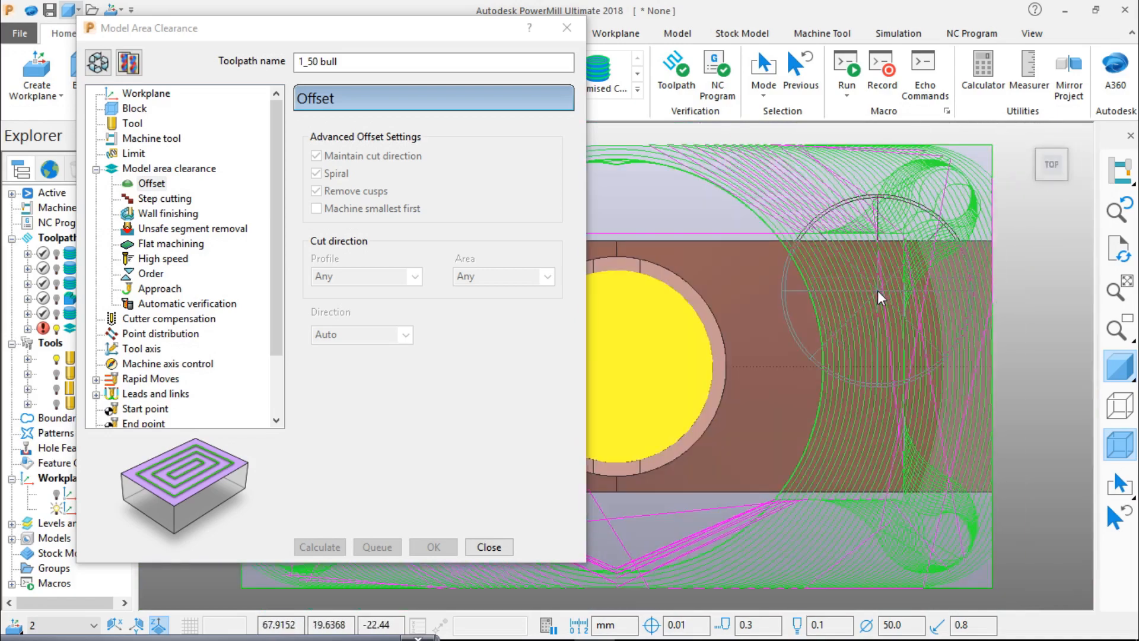
click(567, 29)
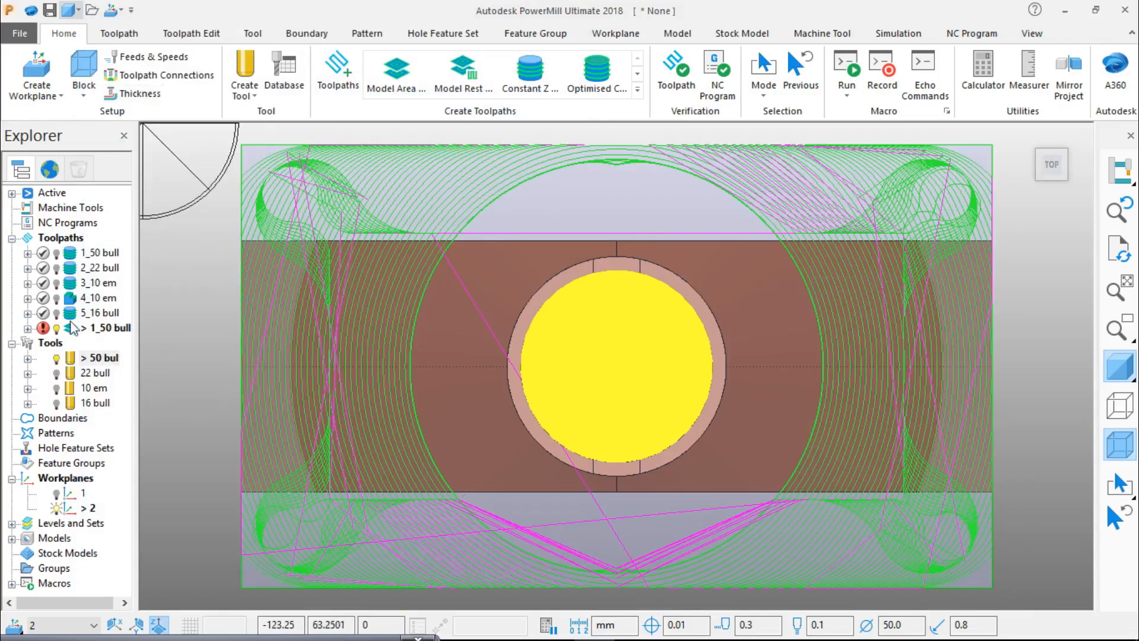
Set the safe area workplane of the toolpath connections to 2, and apply and accept the change.
click(172, 75)
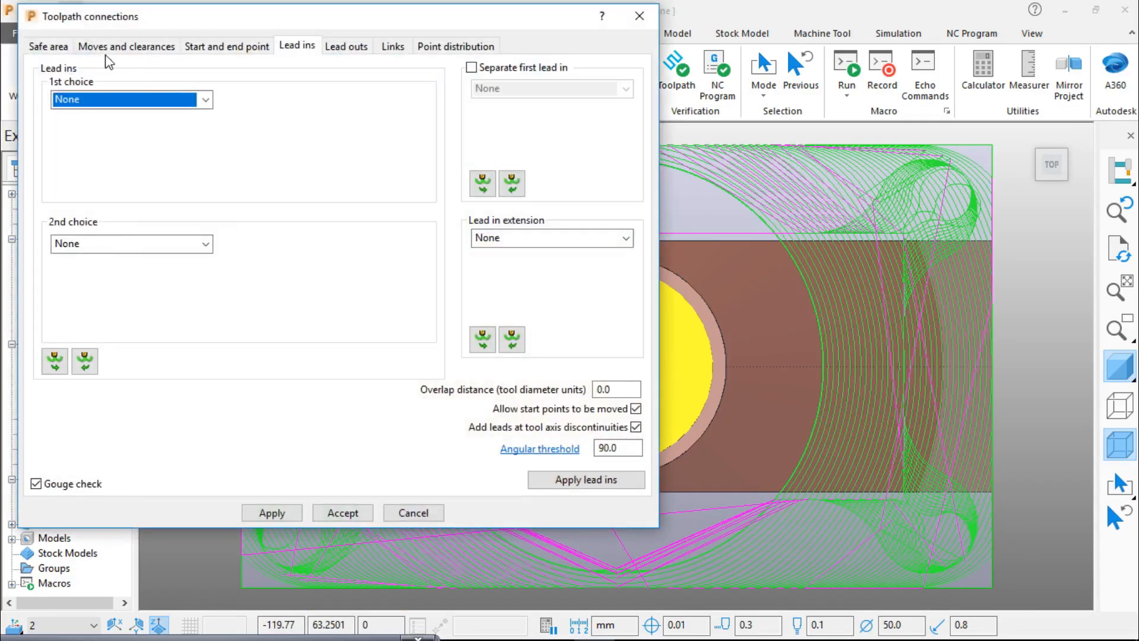
click(59, 47)
click(178, 113)
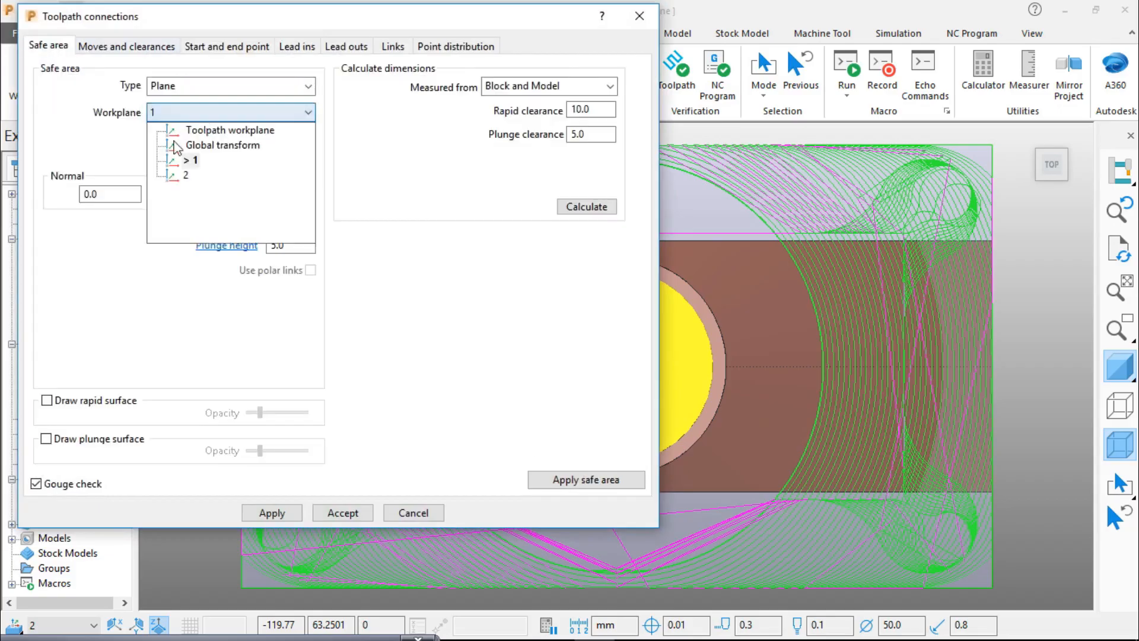
click(189, 178)
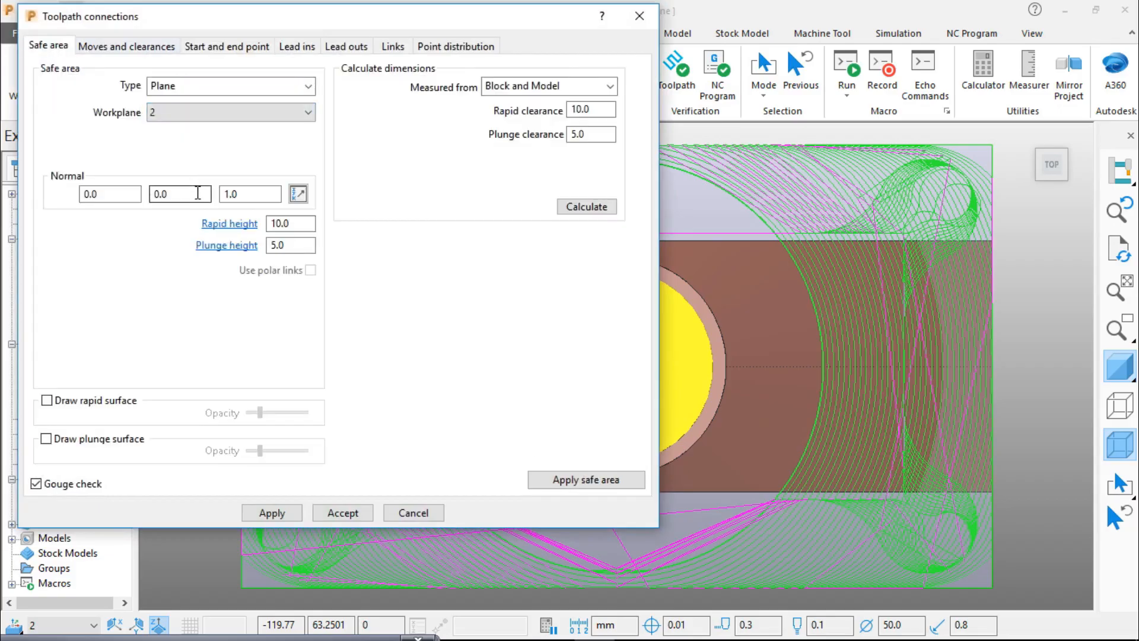
click(298, 513)
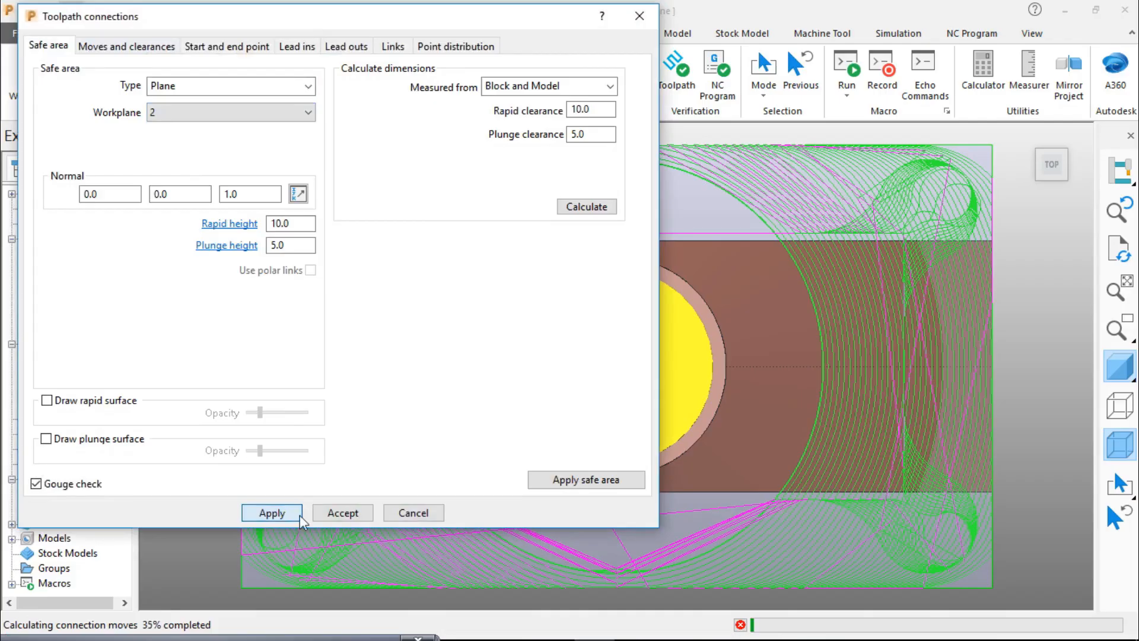
click(342, 511)
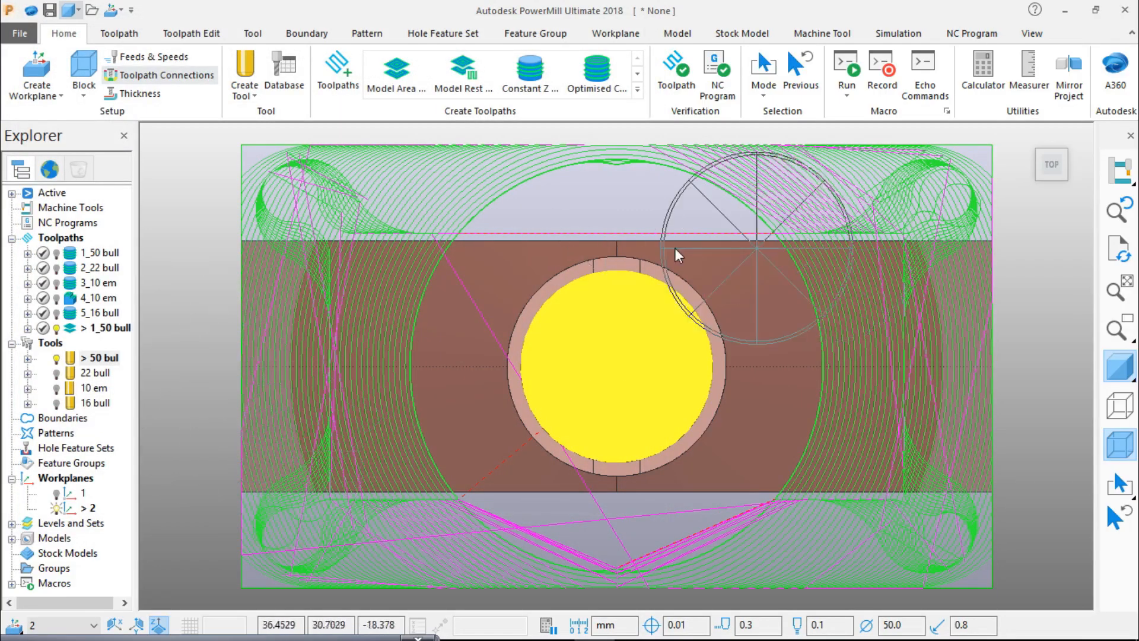
Deactivate the 1_50 bull area clearance toolpath, then unlock the block's X limits and recalculate the block with an expansion of 0.0.
right_click(120, 333)
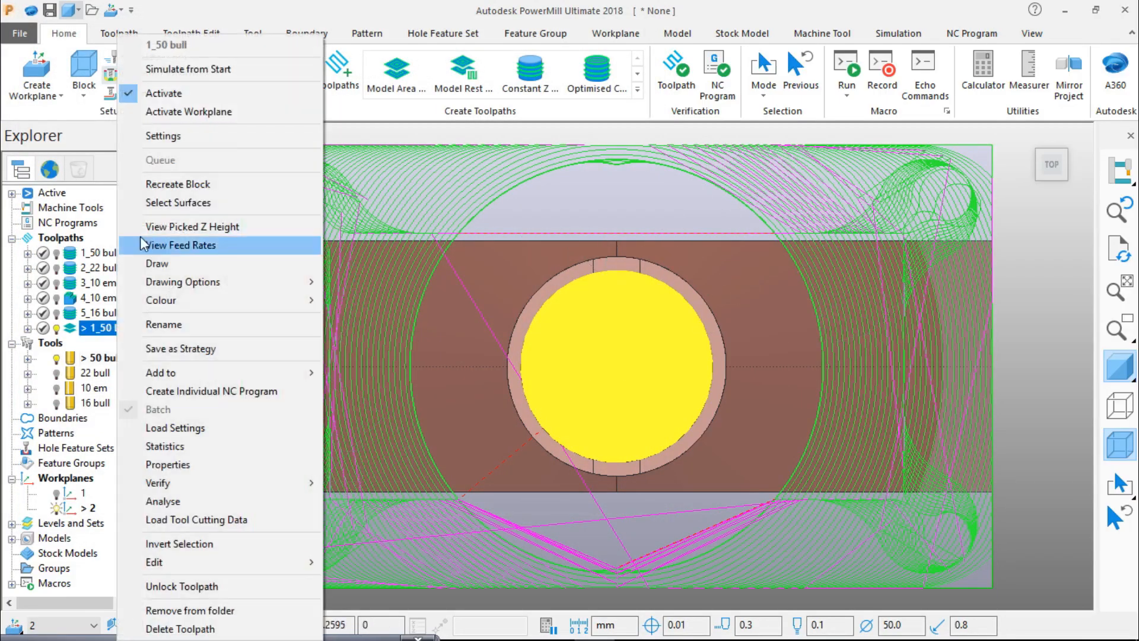
click(172, 93)
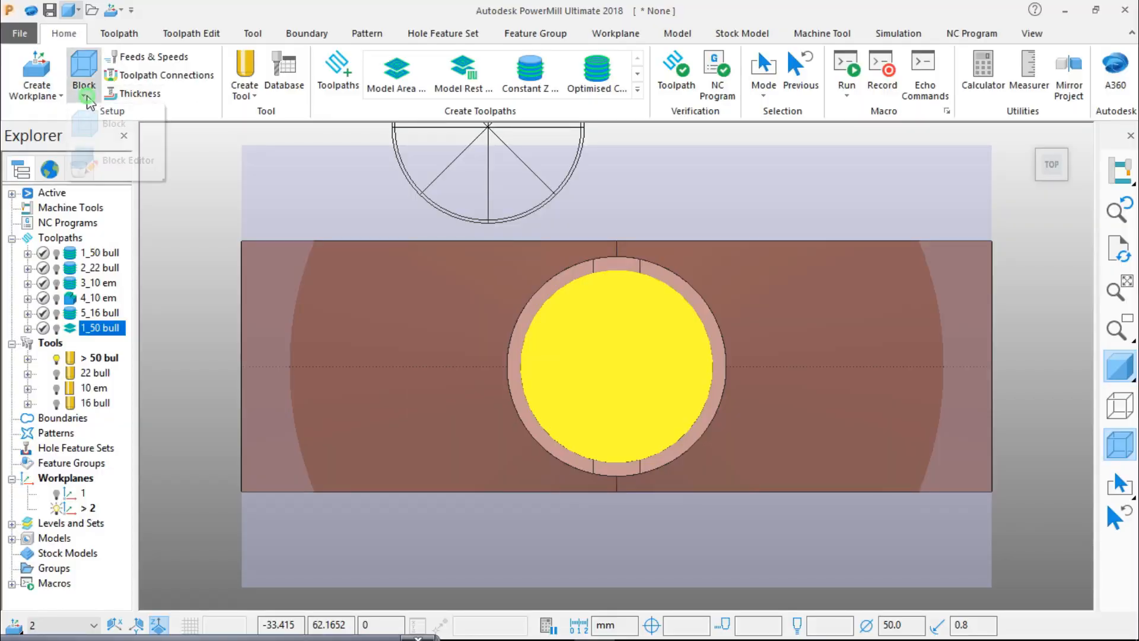
click(84, 70)
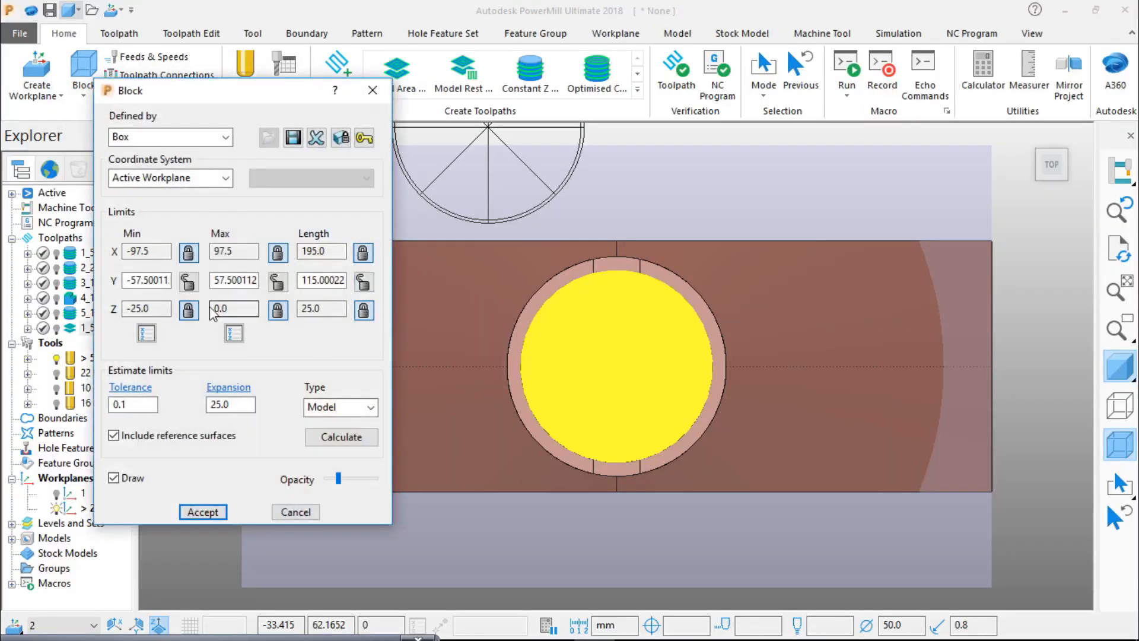
click(188, 254)
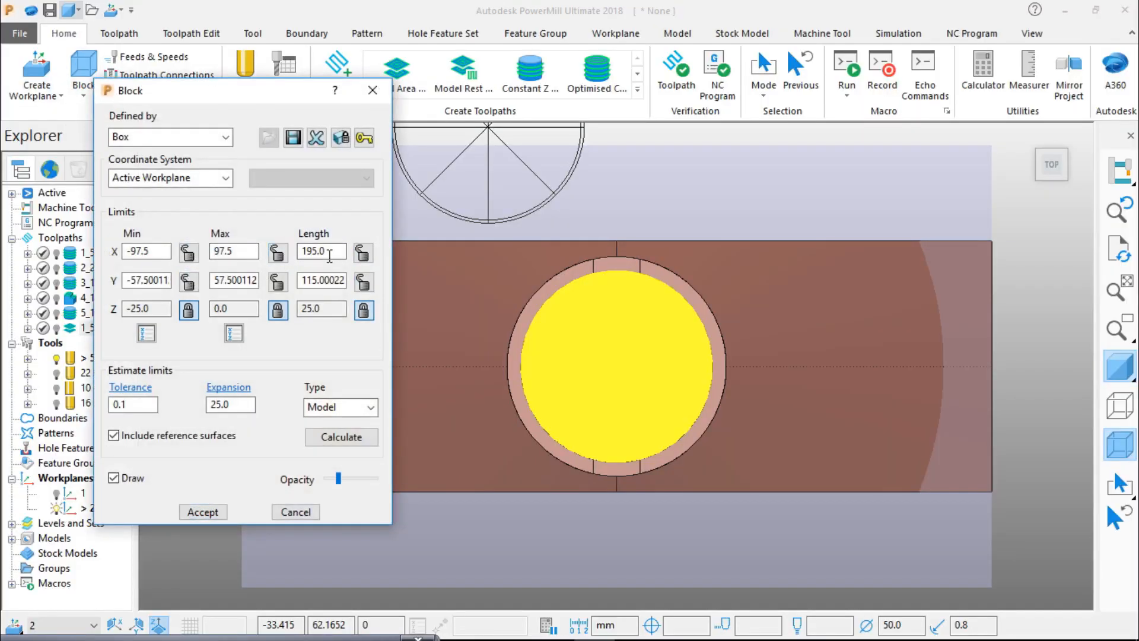
click(246, 405)
double_click(246, 405)
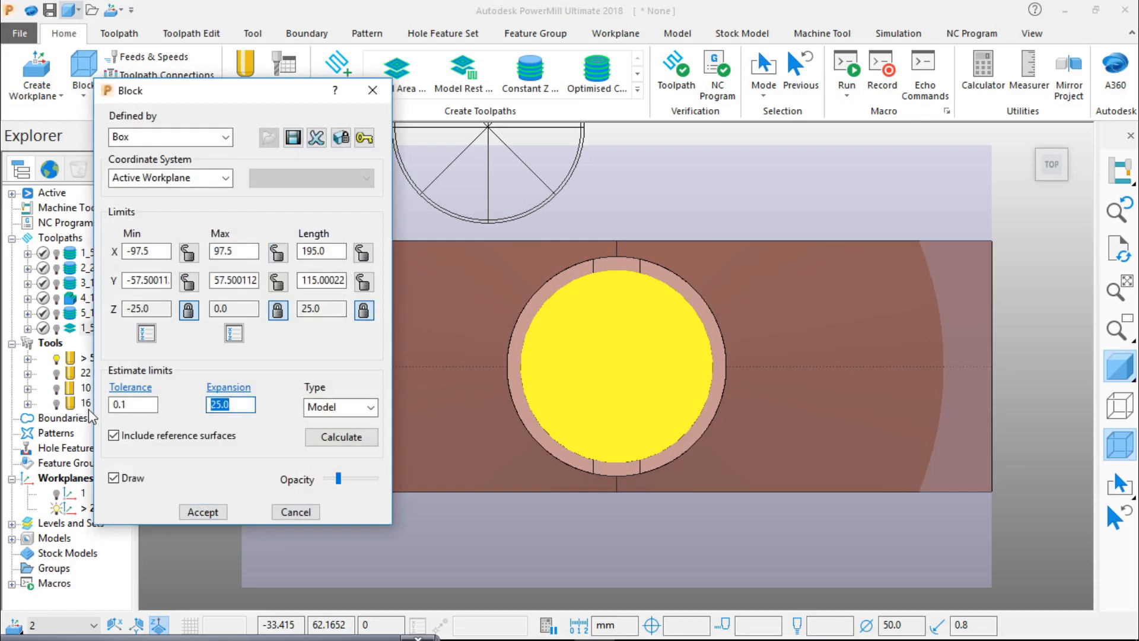
click(343, 436)
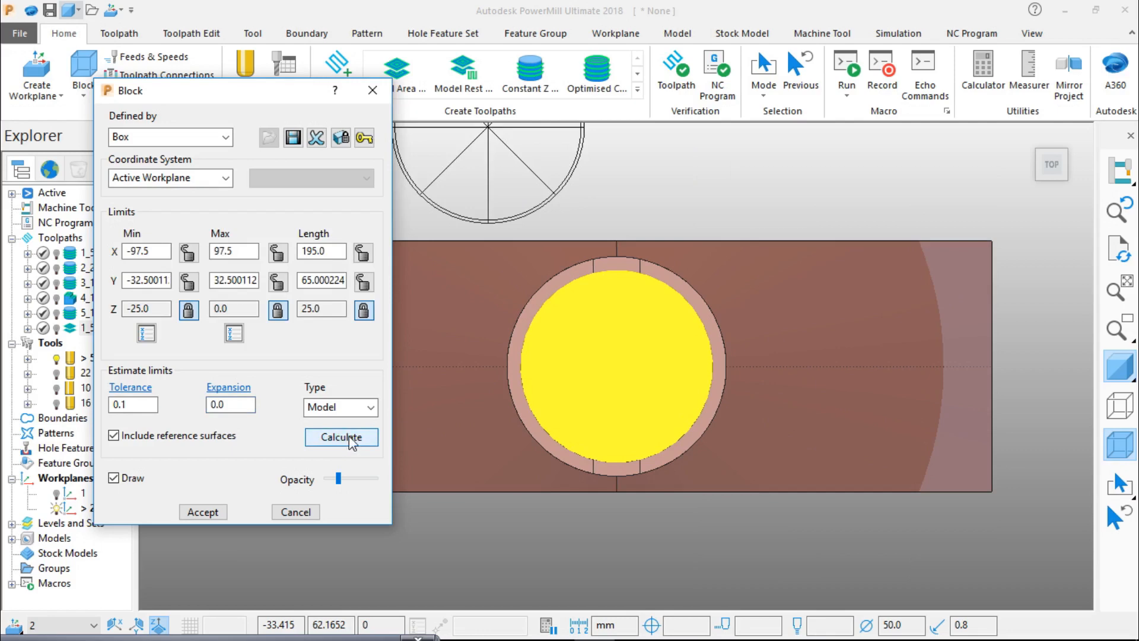
Set the block's minimum Z limit to -35.0 and lock it so the block reaches further down the part.
scroll(703, 408, down, 2)
middle_drag(672, 494, 720, 382)
scroll(722, 383, down, 4)
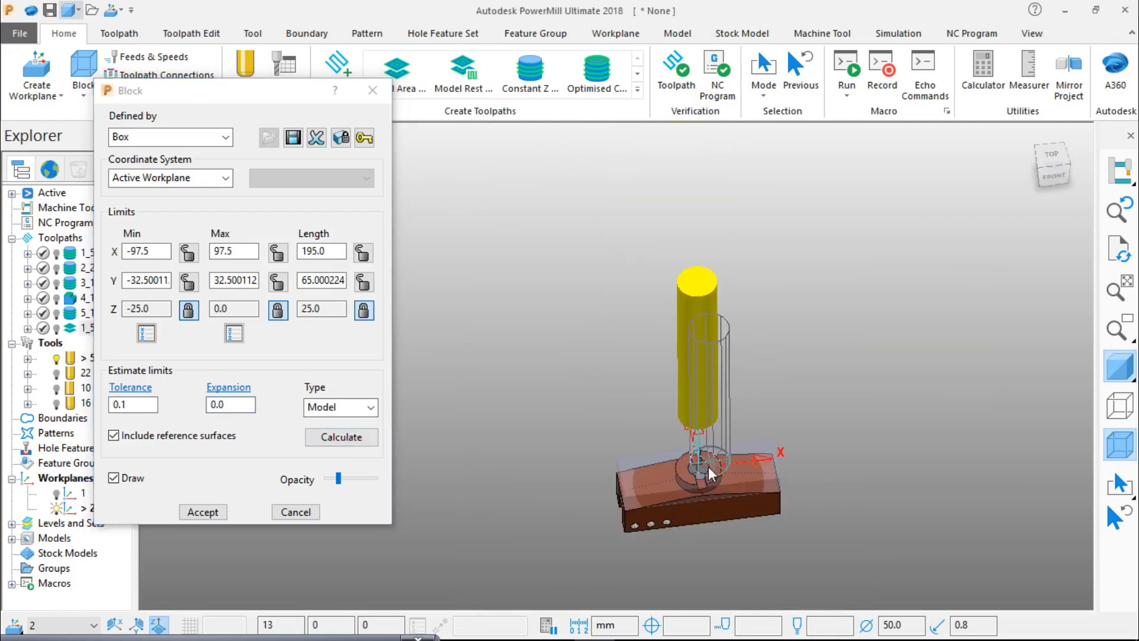
middle_drag(711, 472, 678, 398)
scroll(719, 503, up, 3)
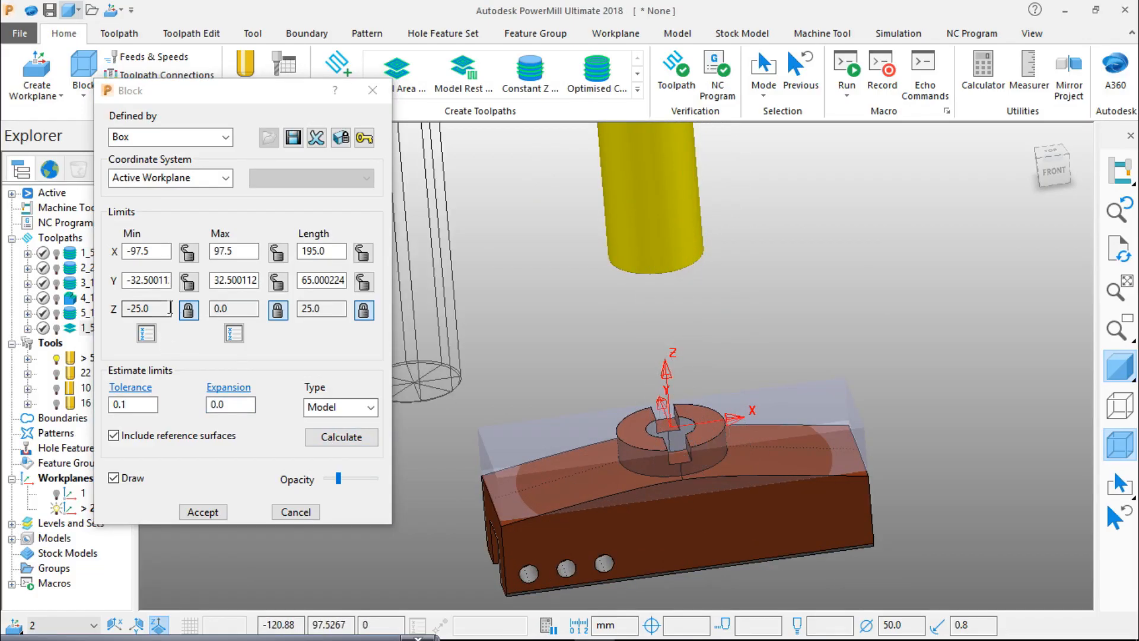
click(189, 309)
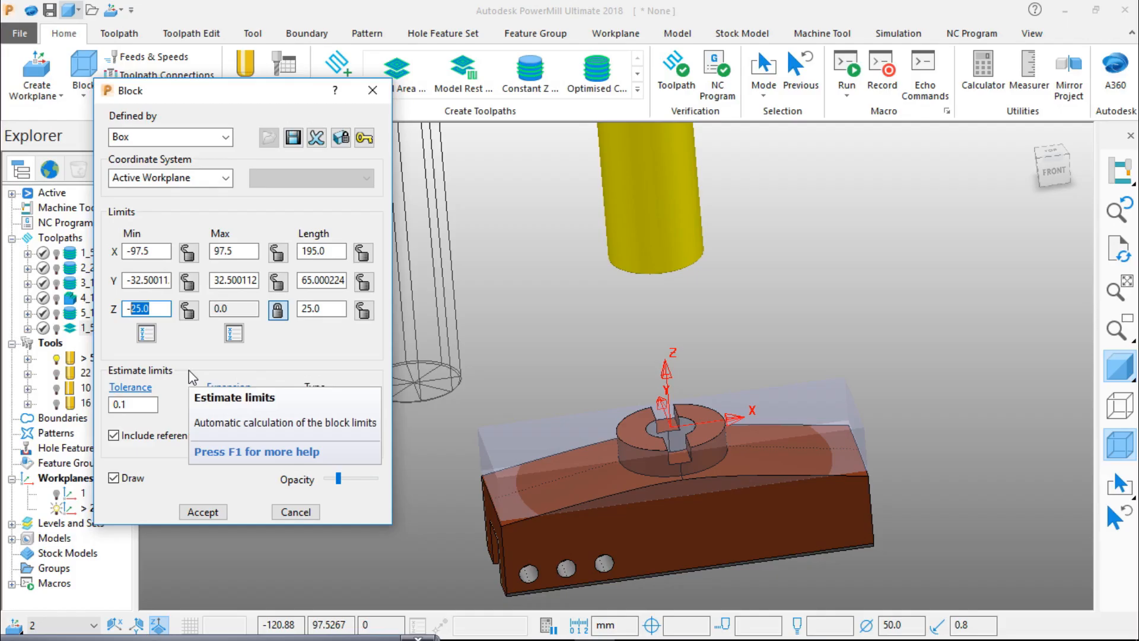
text(35)
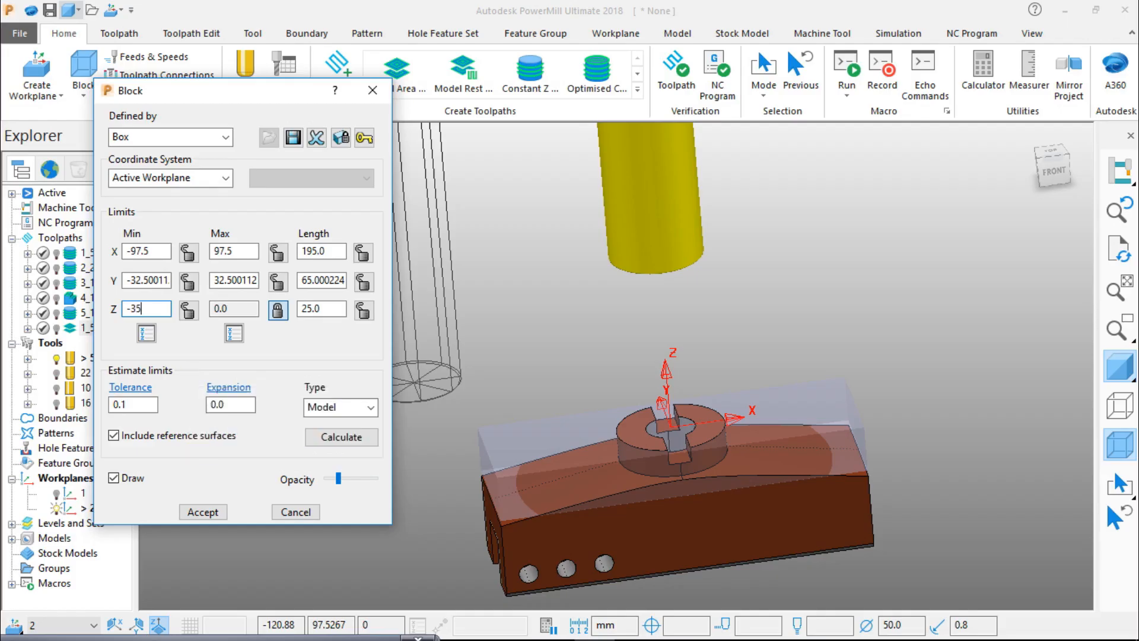
click(187, 309)
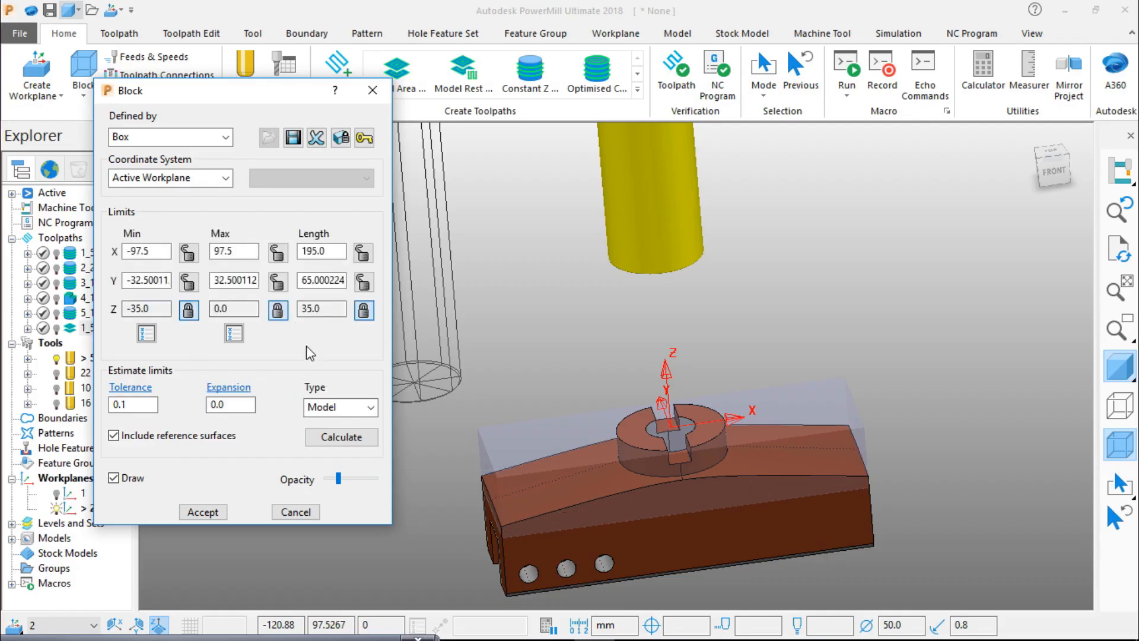
Recalculate the block with an expansion of 30.0, accept it and view it from the top.
click(239, 410)
click(341, 437)
click(225, 510)
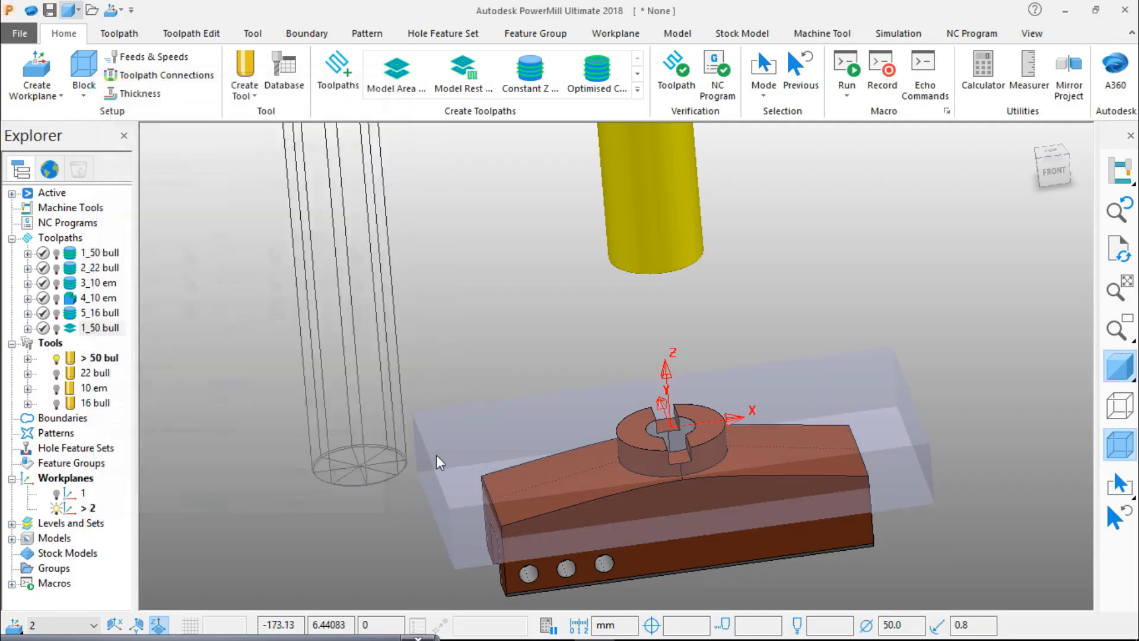
click(1030, 132)
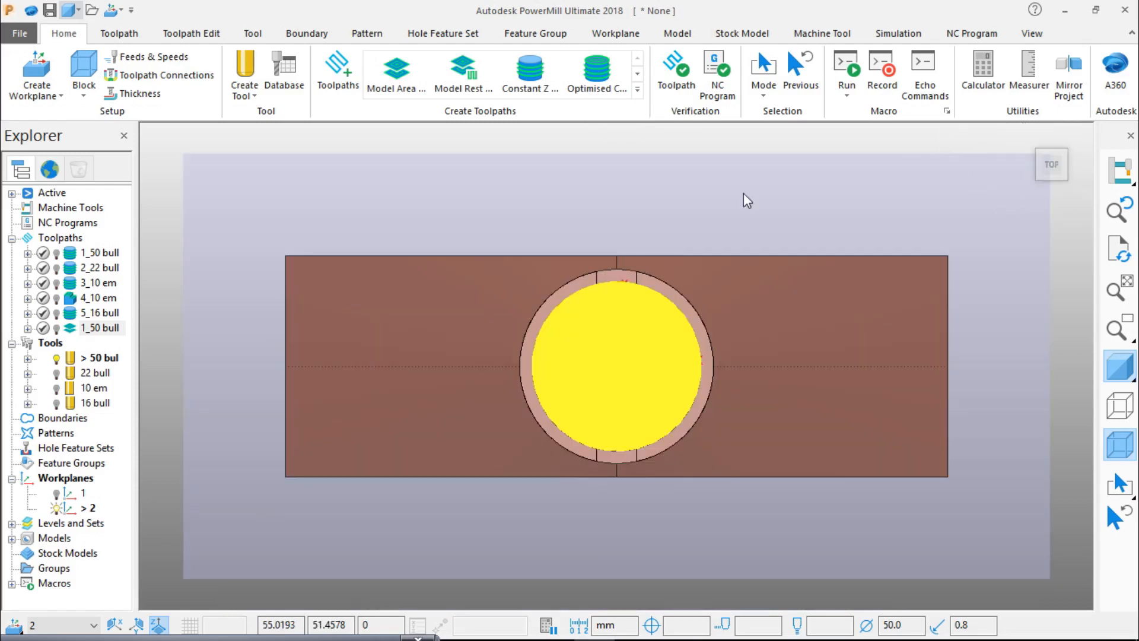
Start a Constant Z finishing toolpath and name it 2_50 bull.
click(550, 86)
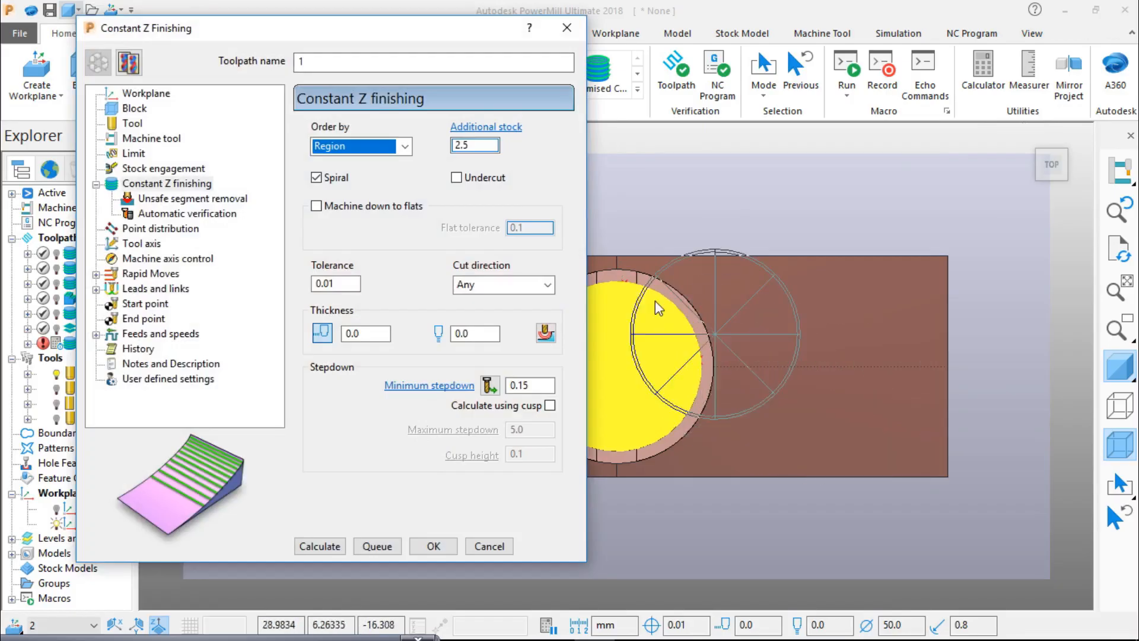
drag(314, 62, 266, 81)
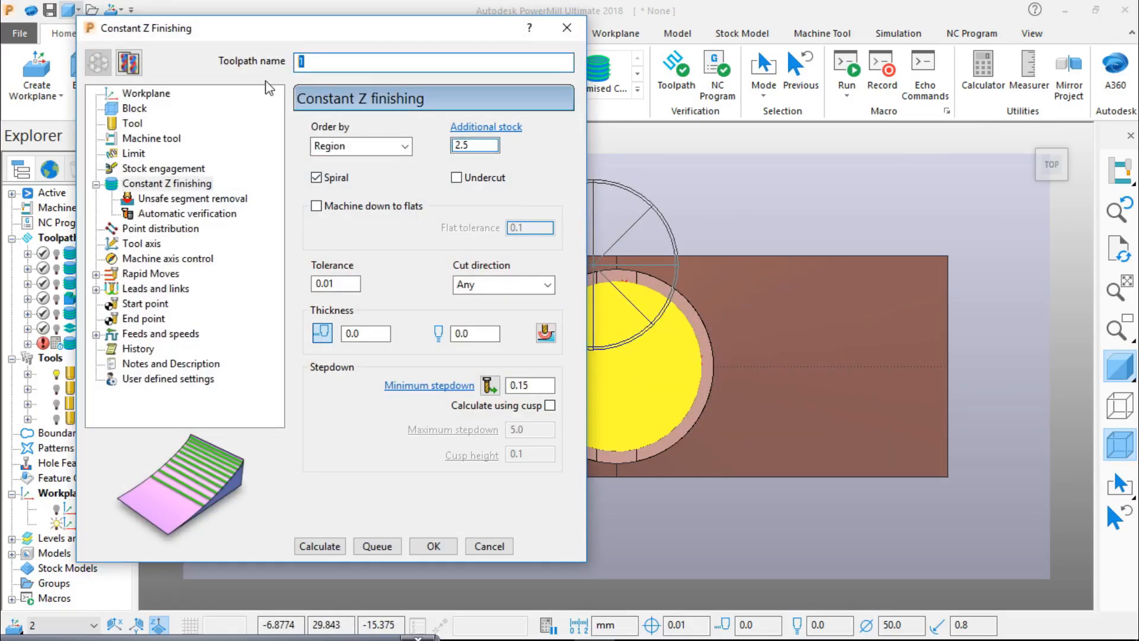
text(2_50 bull)
middle_drag(885, 401, 885, 326)
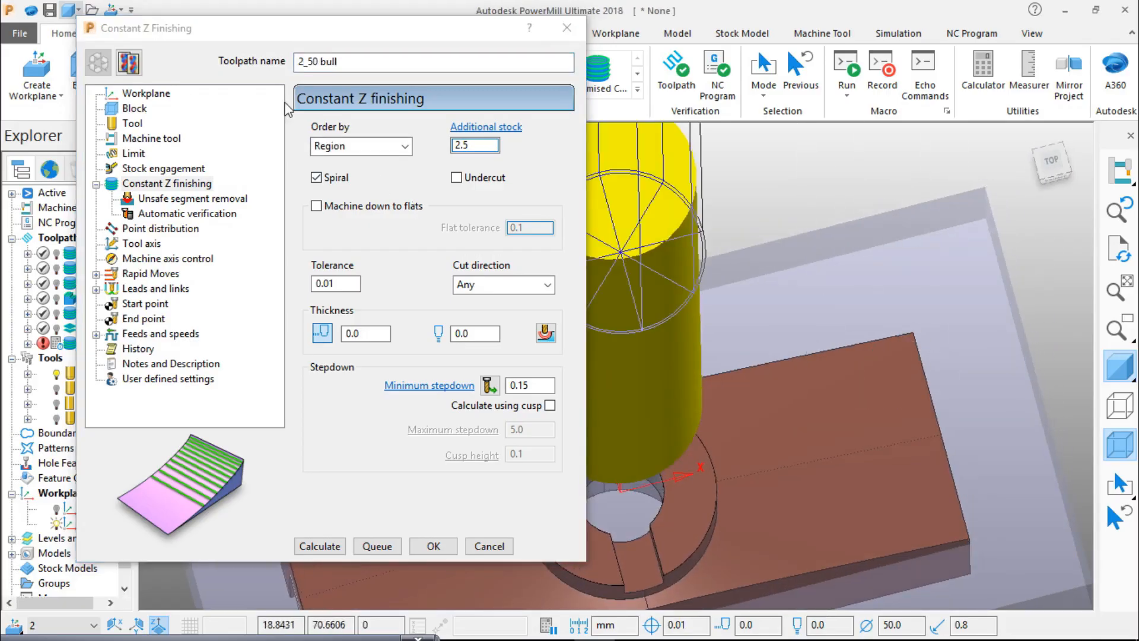
Review the workplane, block, tool, machine tool, limit and stock engagement settings of the 2_50 bull toolpath.
click(166, 94)
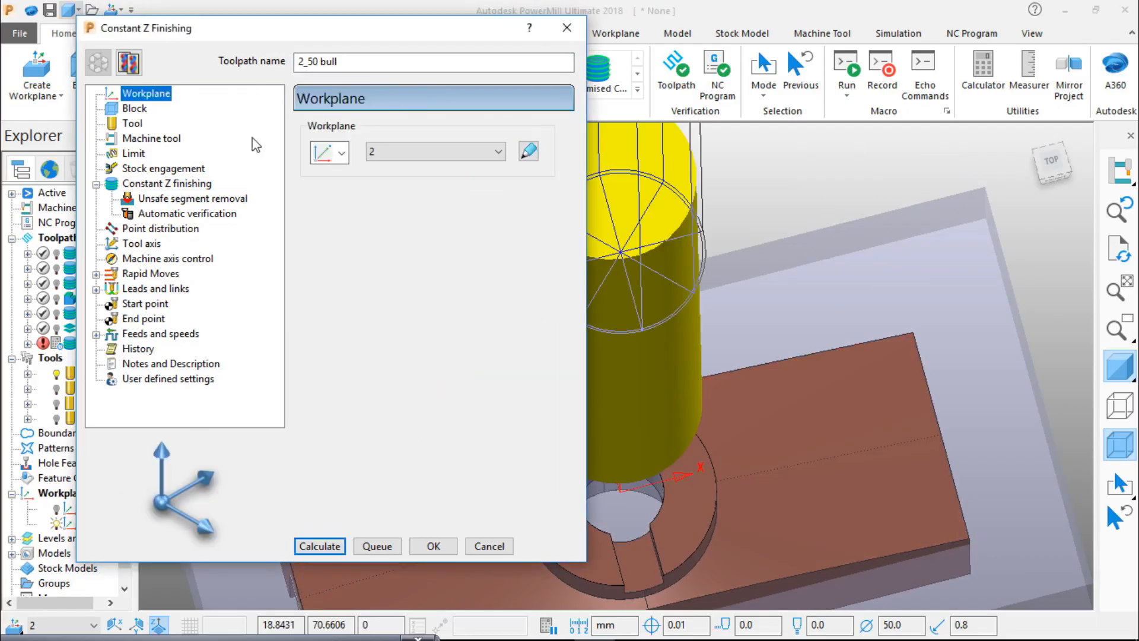
click(137, 109)
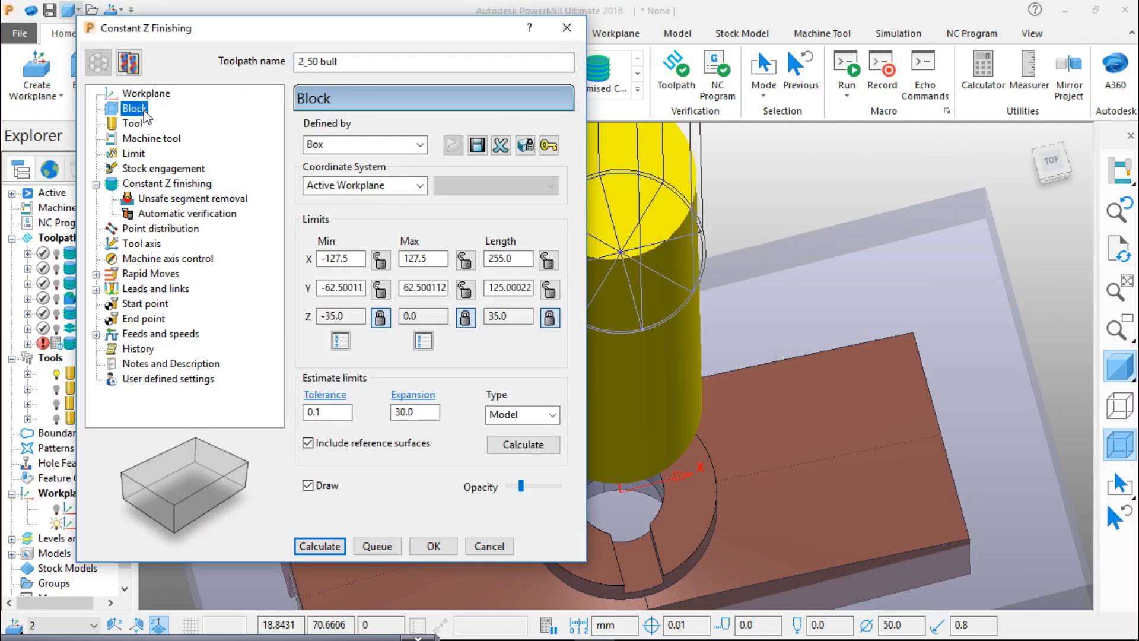
click(134, 124)
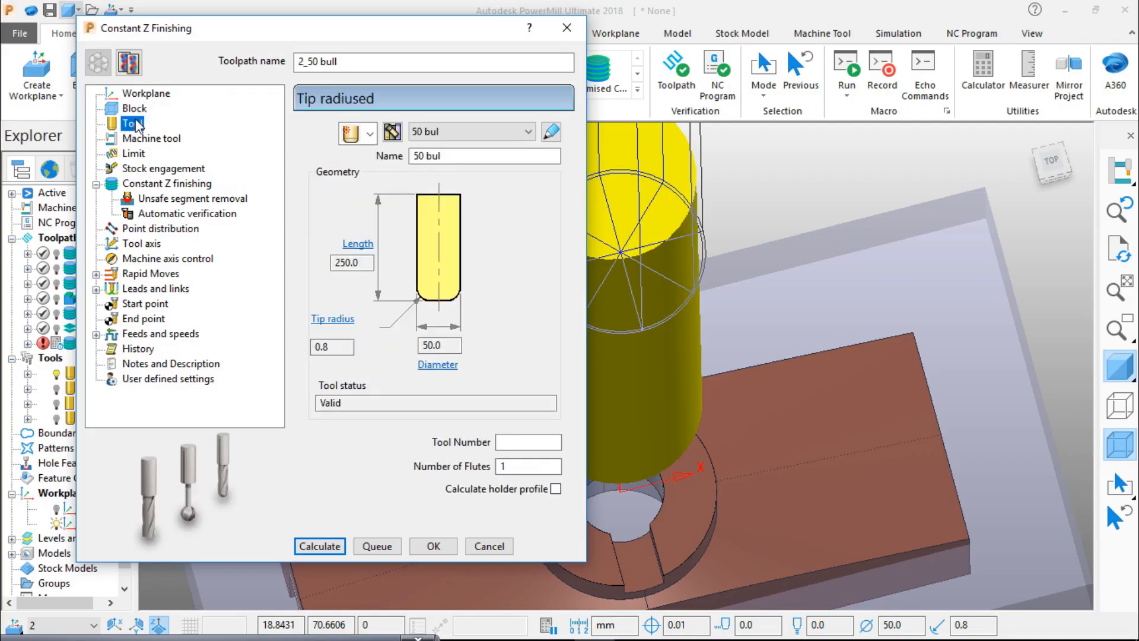
click(140, 140)
click(138, 154)
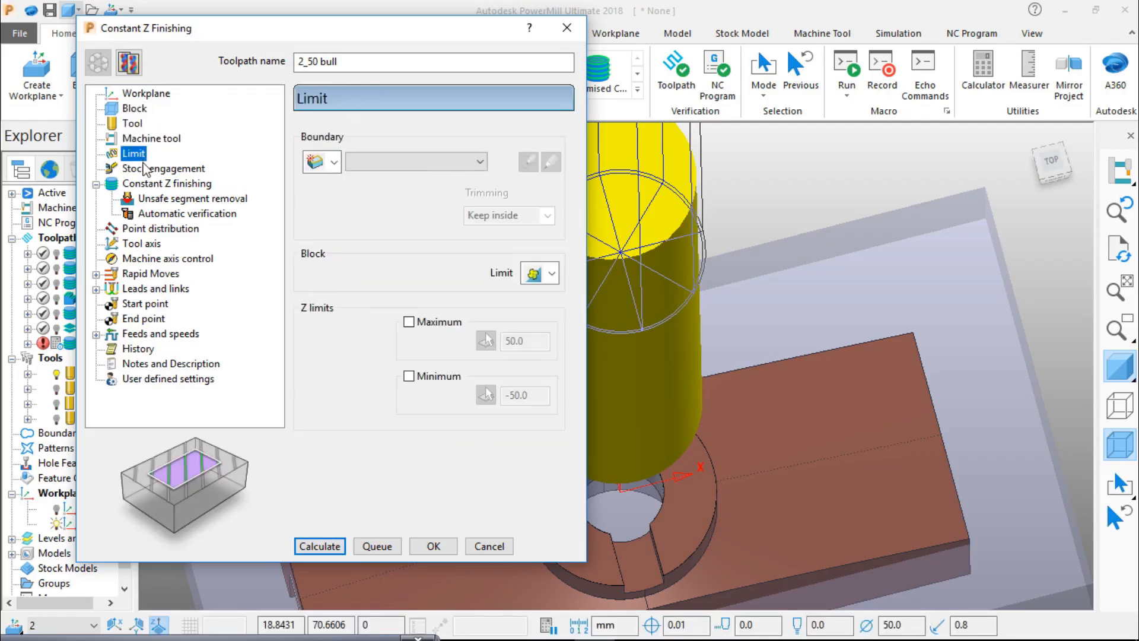
click(156, 170)
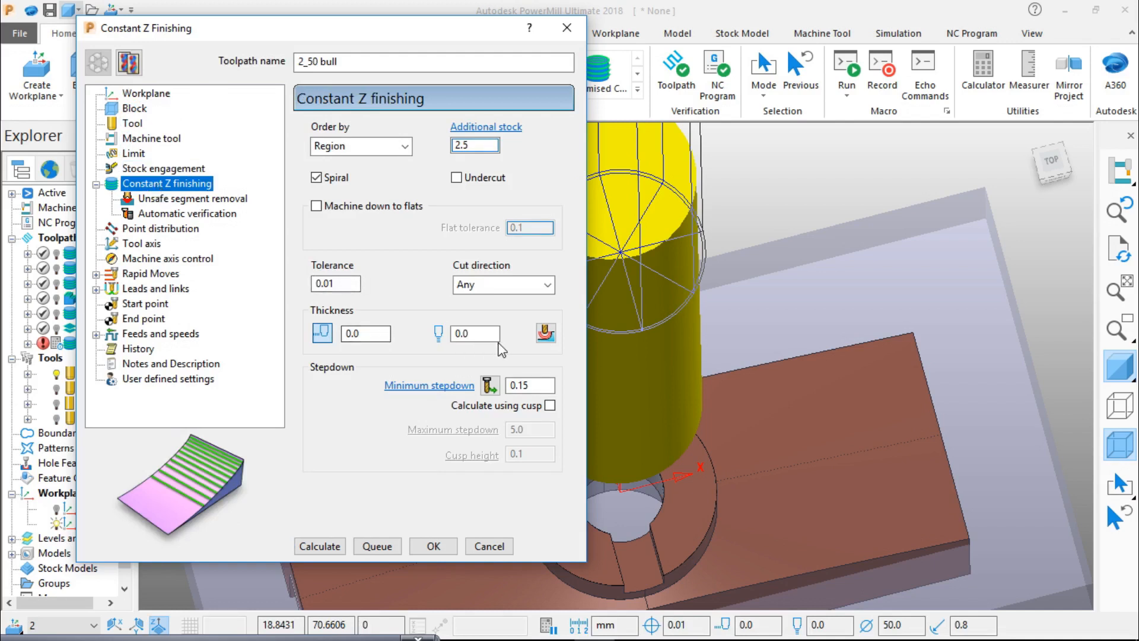
Set the minimum stepdown to 0.25, go through the verification and point distribution settings, and calculate the 2_50 bull toolpath.
double_click(537, 385)
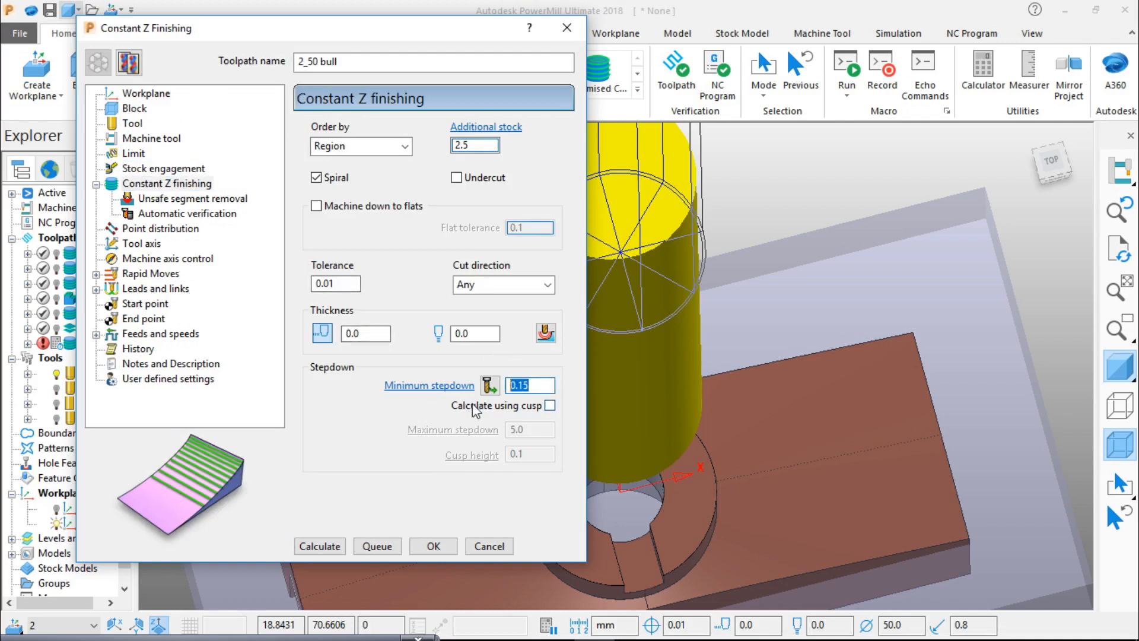
text(.)
click(177, 201)
click(183, 214)
click(165, 230)
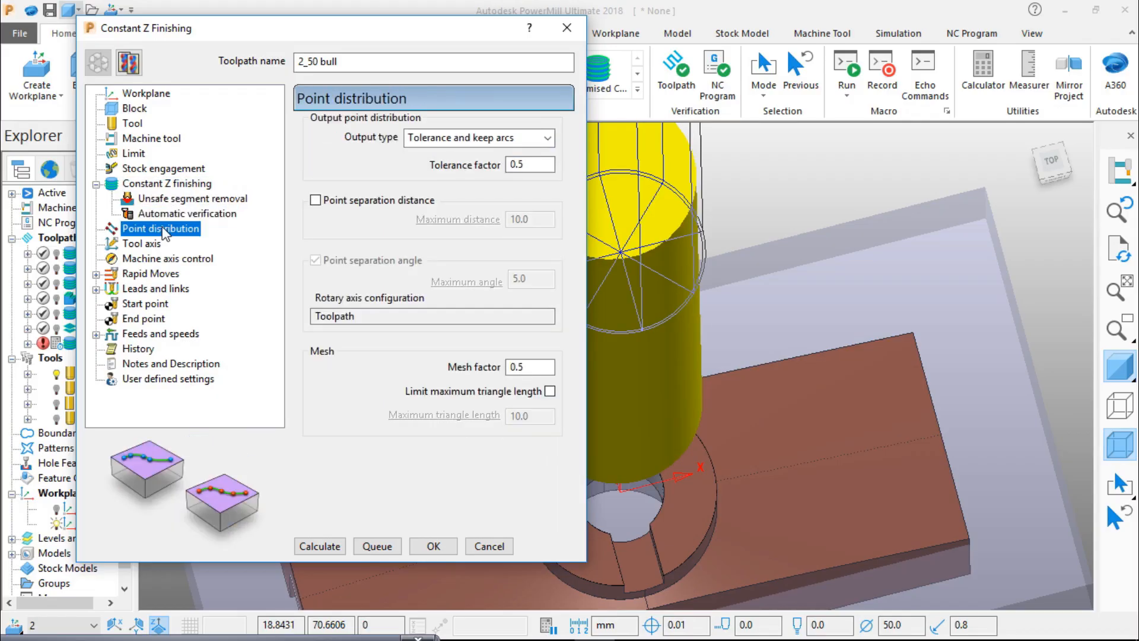
click(324, 545)
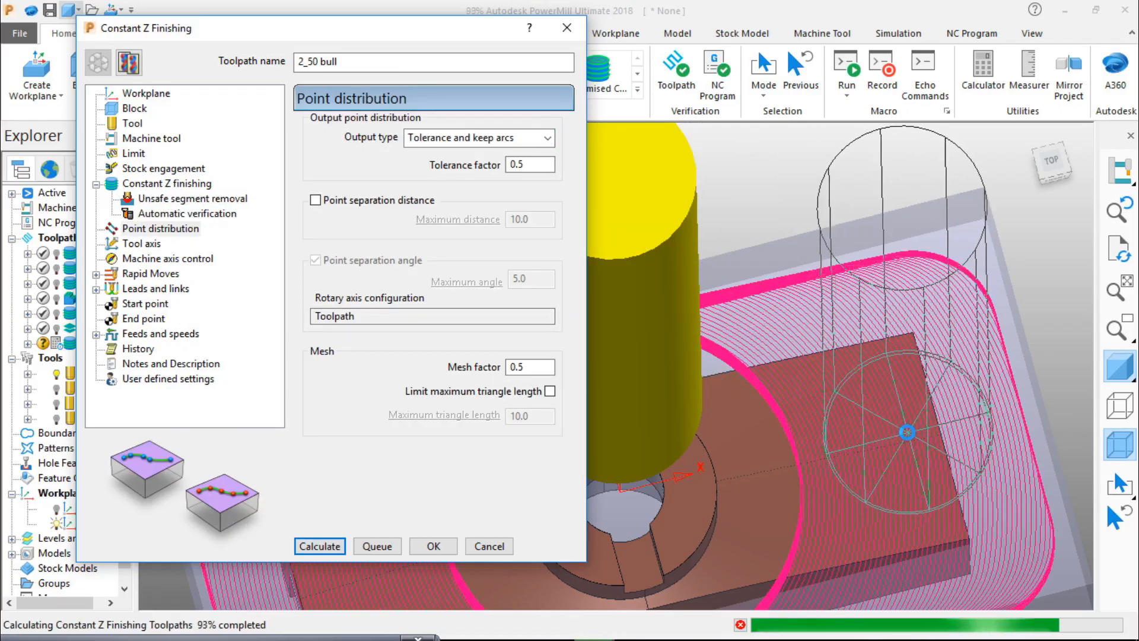
Examine the calculated 2_50 bull toolpath over the sloped faces in 3D and from the top, and close its settings.
scroll(872, 445, up, 5)
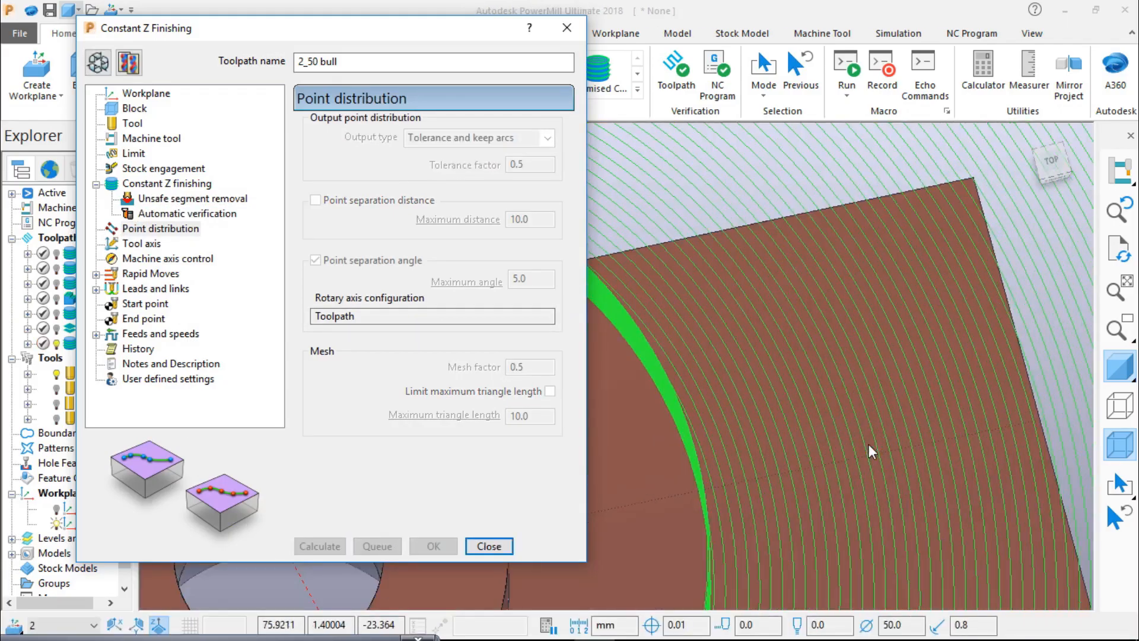
scroll(937, 325, down, 5)
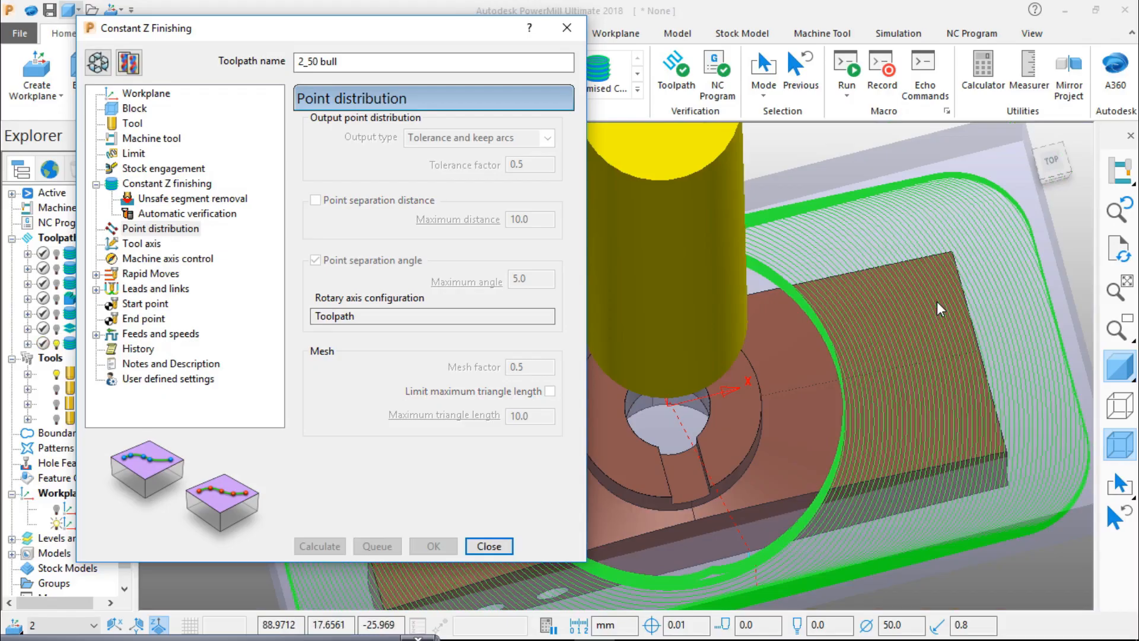
click(1052, 156)
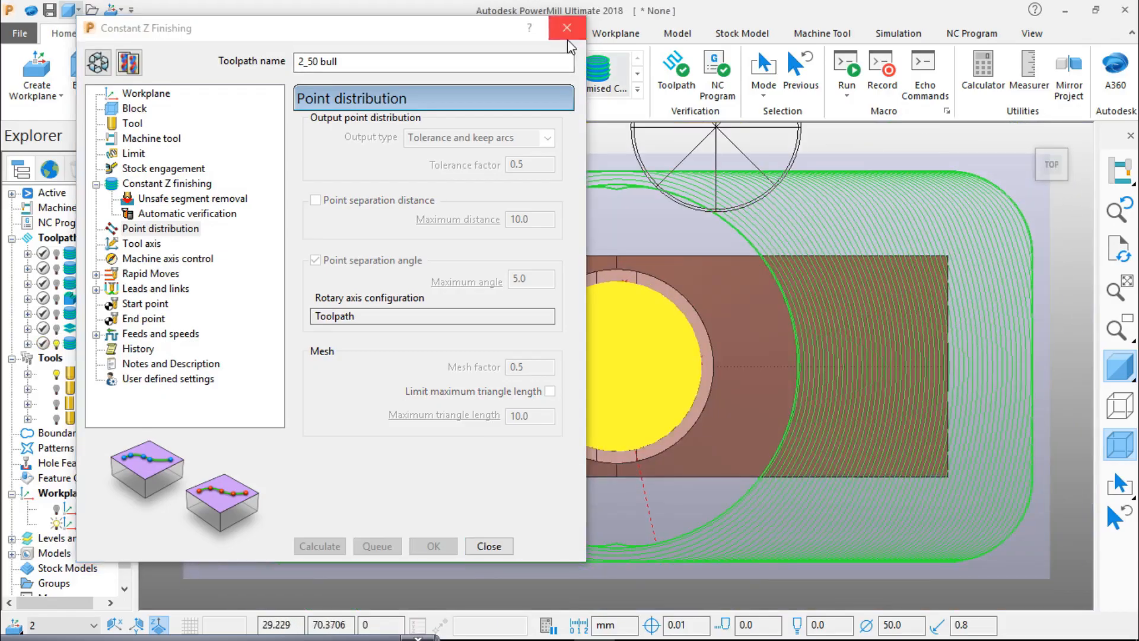
click(567, 36)
middle_drag(655, 358, 721, 346)
scroll(692, 383, up, 4)
scroll(692, 384, down, 6)
scroll(727, 364, up, 3)
scroll(727, 364, down, 6)
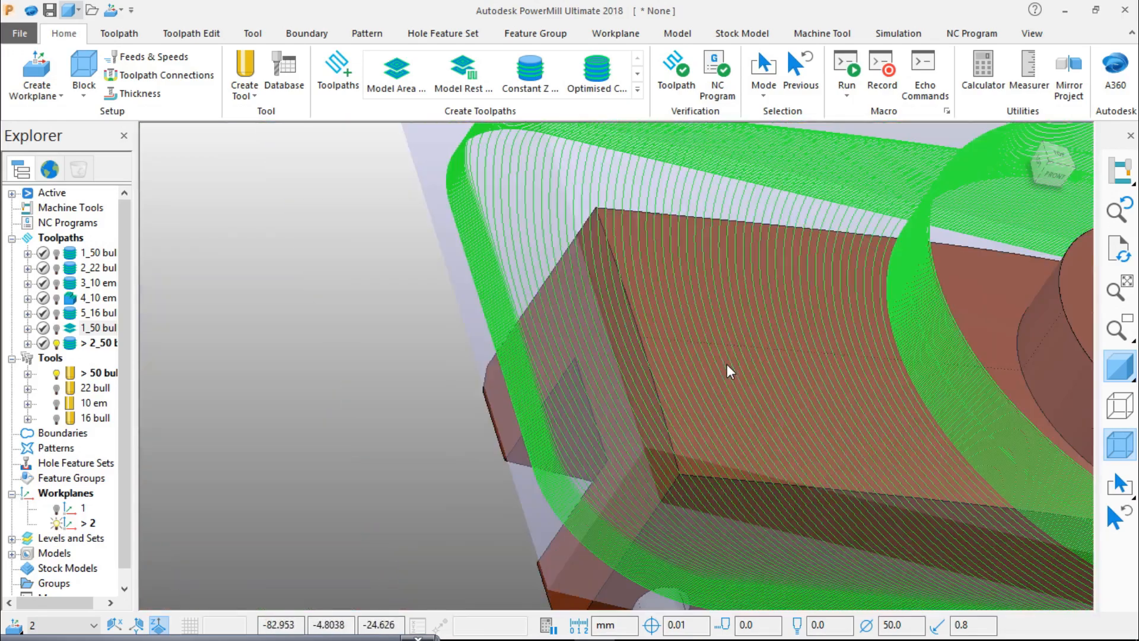
click(1058, 168)
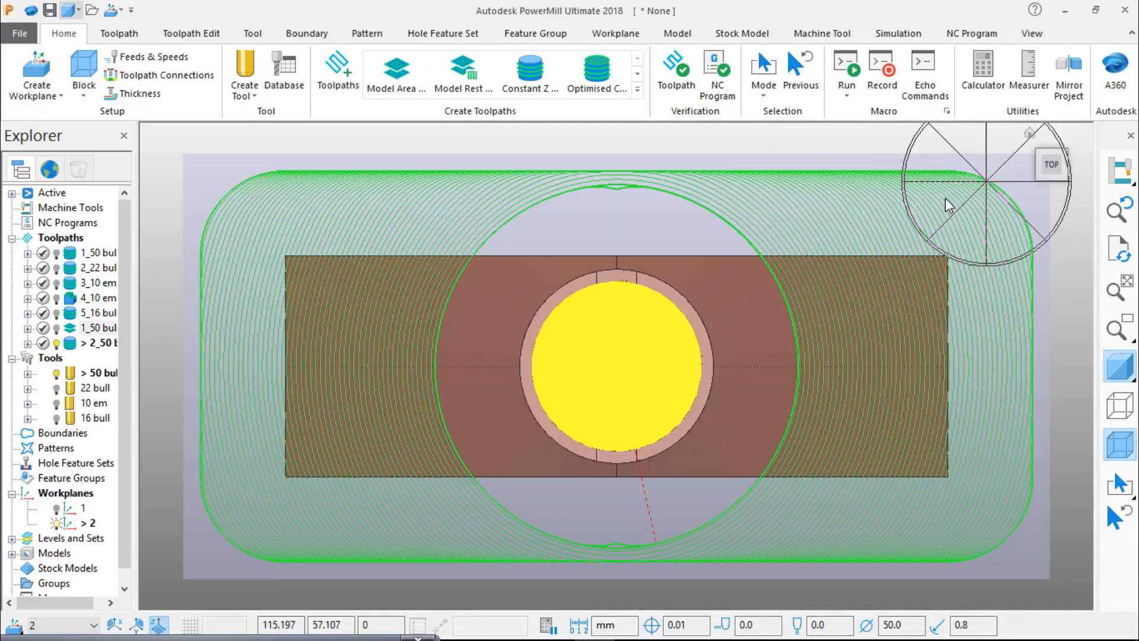
Deactivate the 2_50 bull toolpath.
right_click(111, 354)
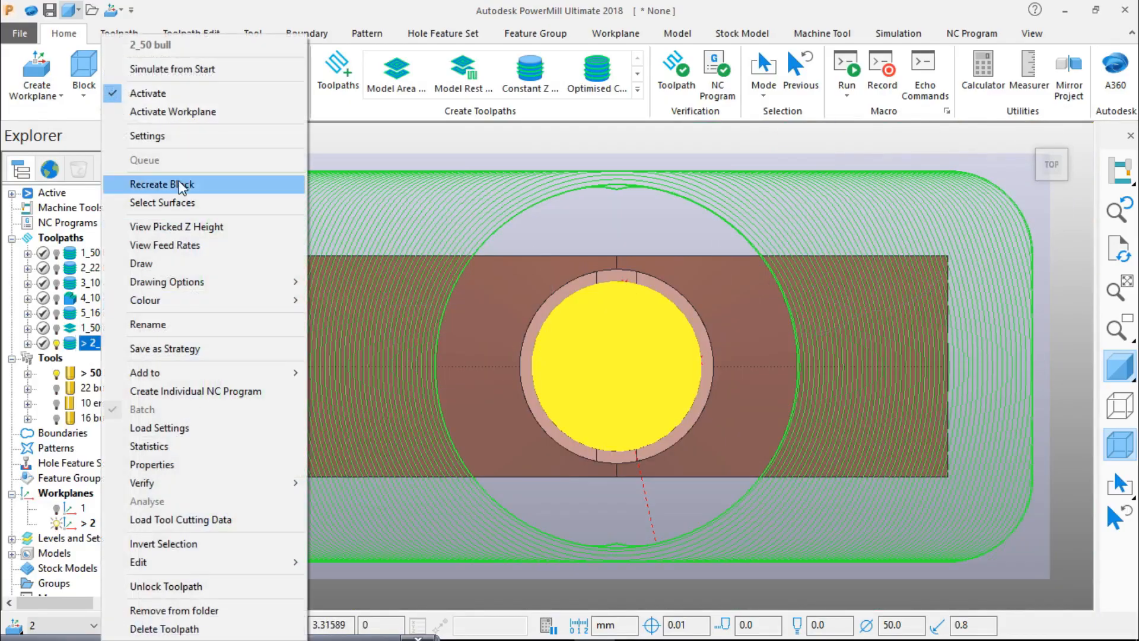
click(190, 93)
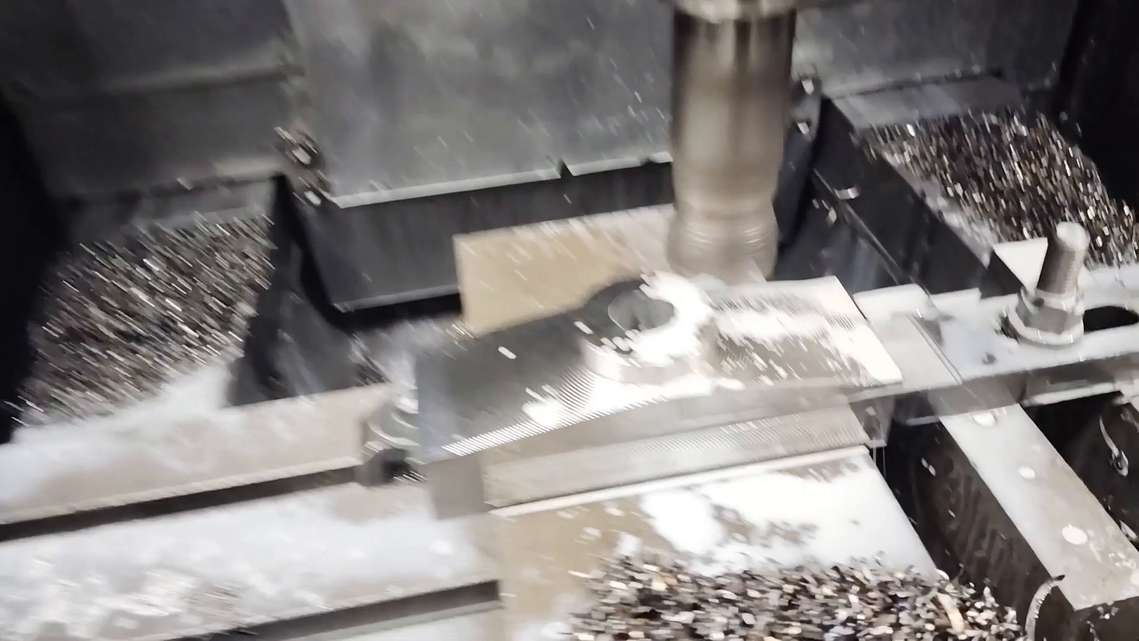
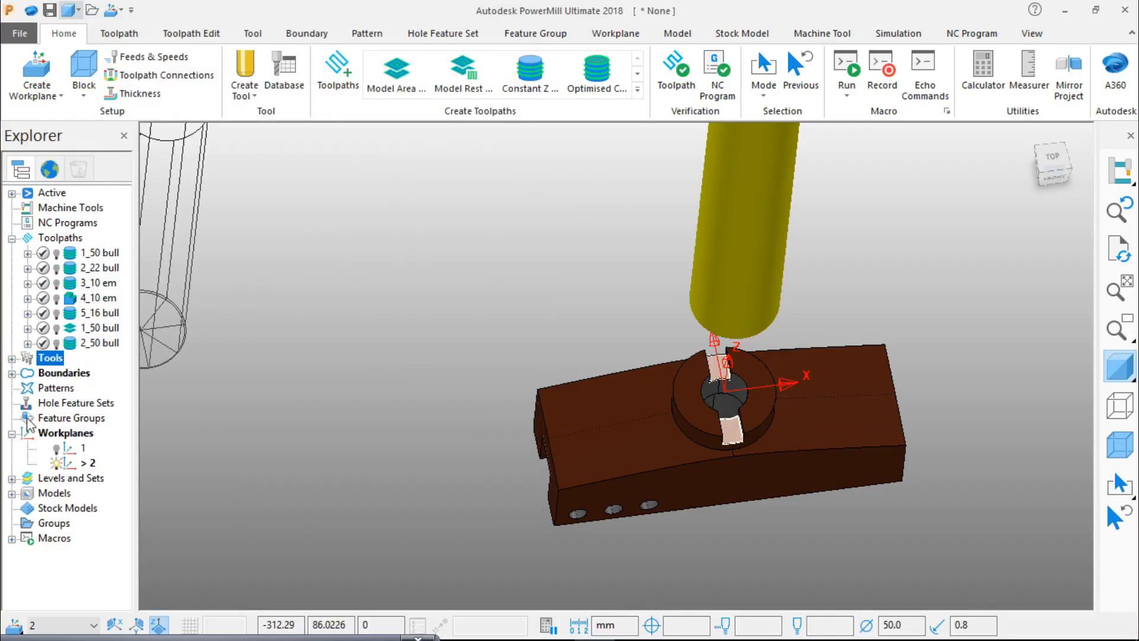
Create a Constant Z finishing toolpath and name it 3_10 em.
click(11, 433)
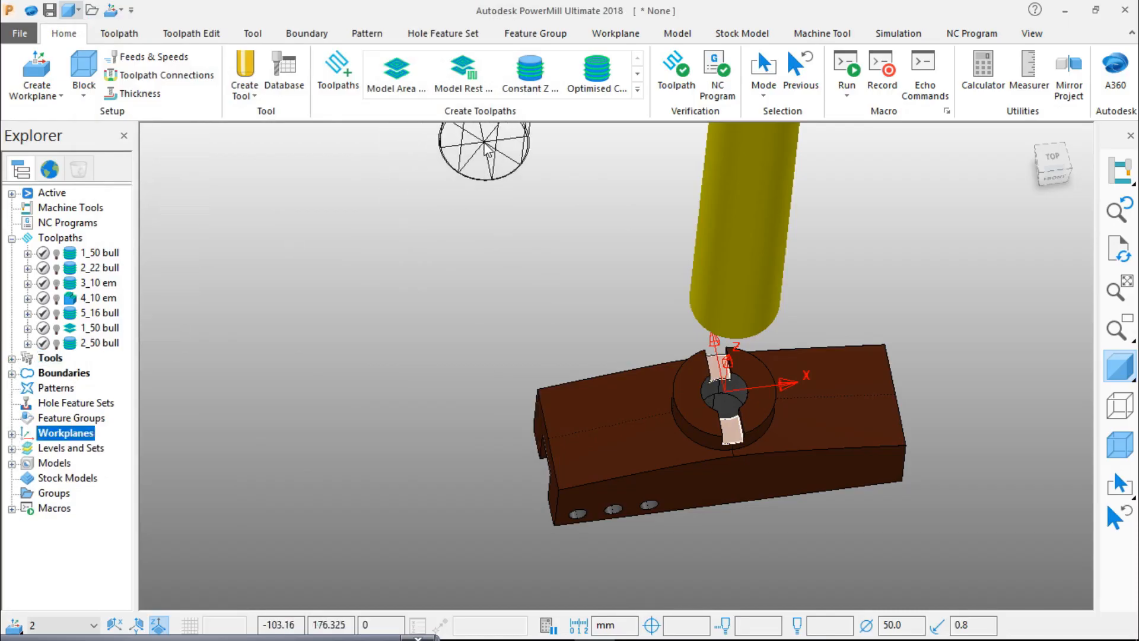
click(532, 71)
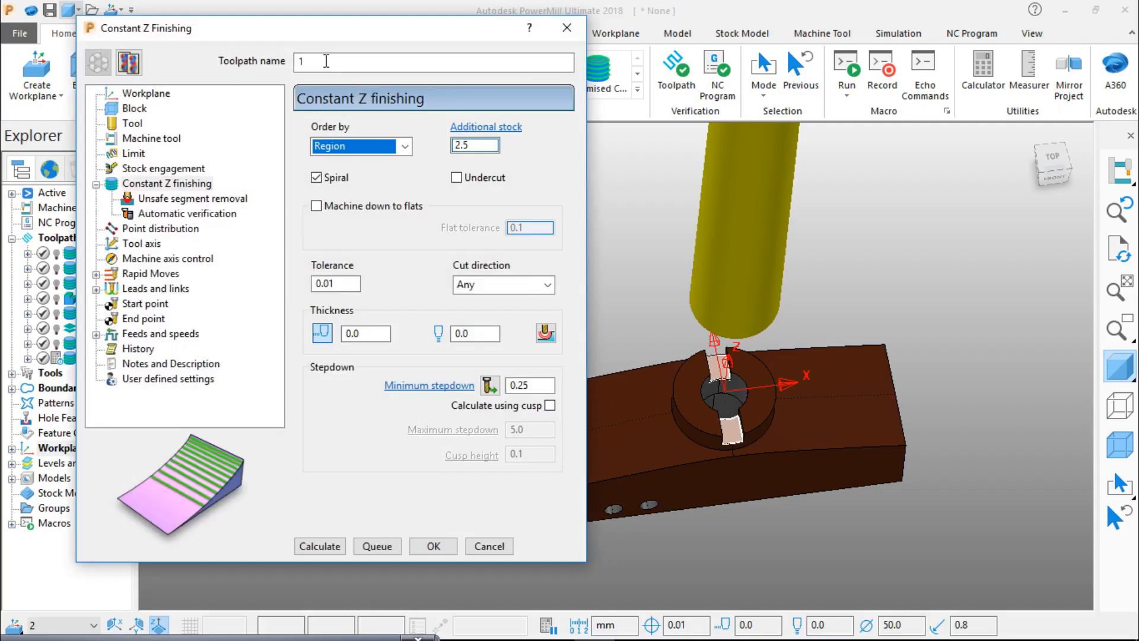
drag(321, 35, 402, 41)
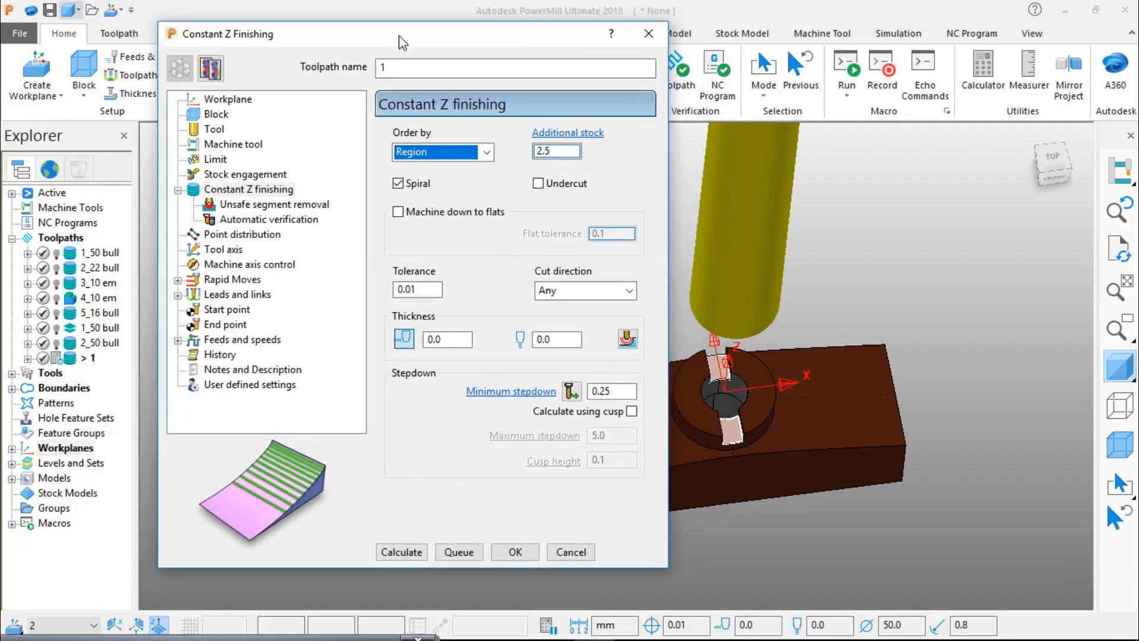
double_click(382, 67)
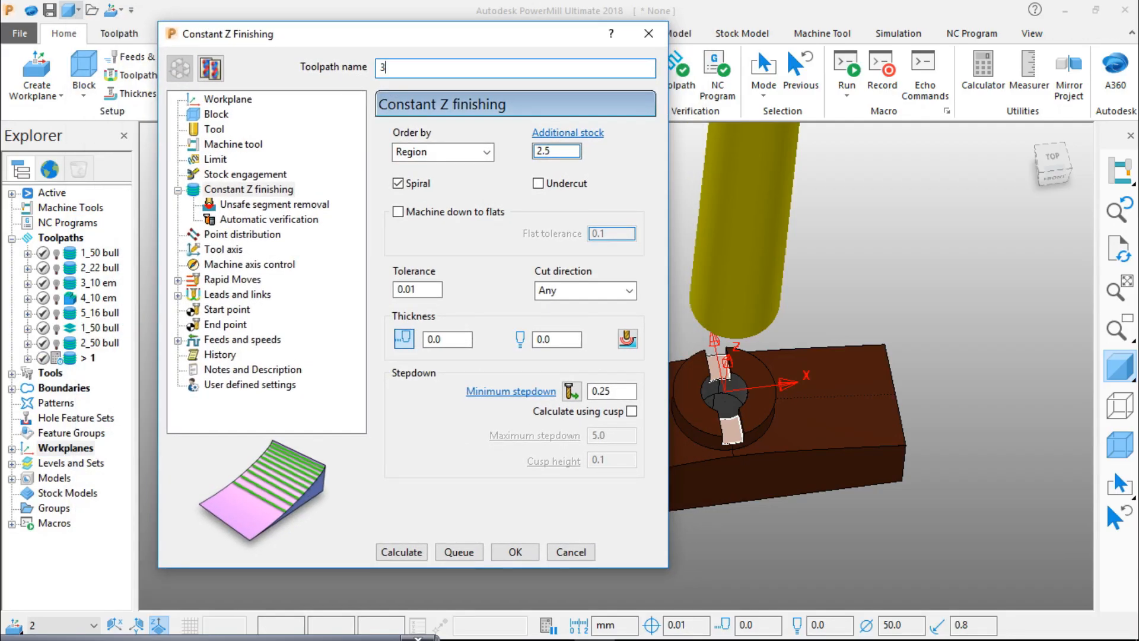
Go through the workplane and block settings and assign the 10 em end mill to the 3_10 em toolpath.
click(228, 99)
key(Down)
key(Down)
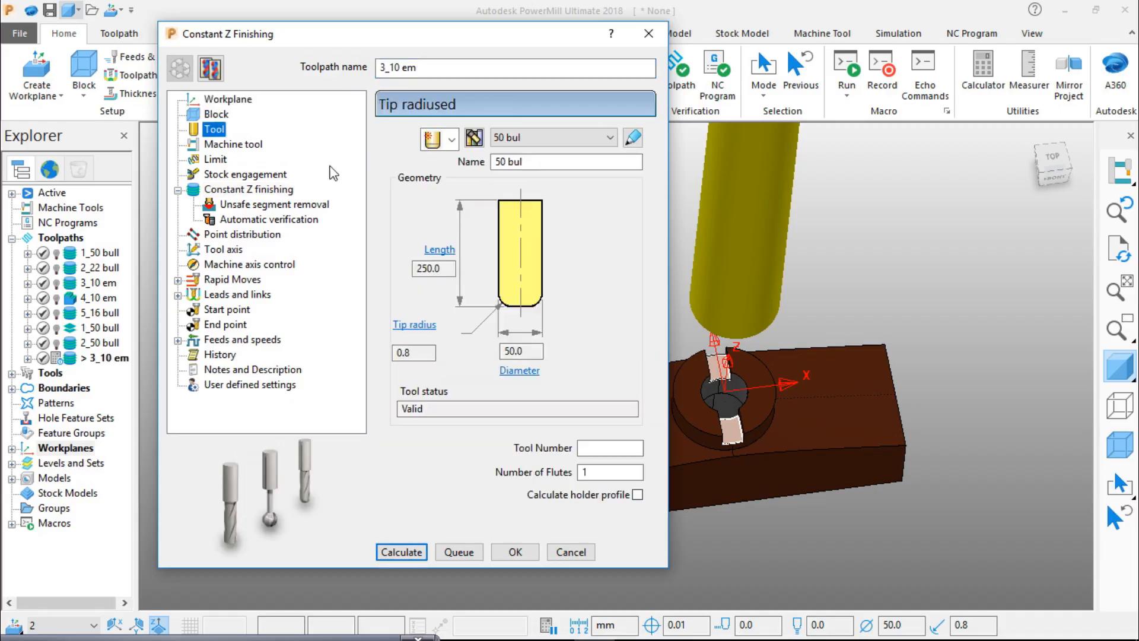
click(555, 138)
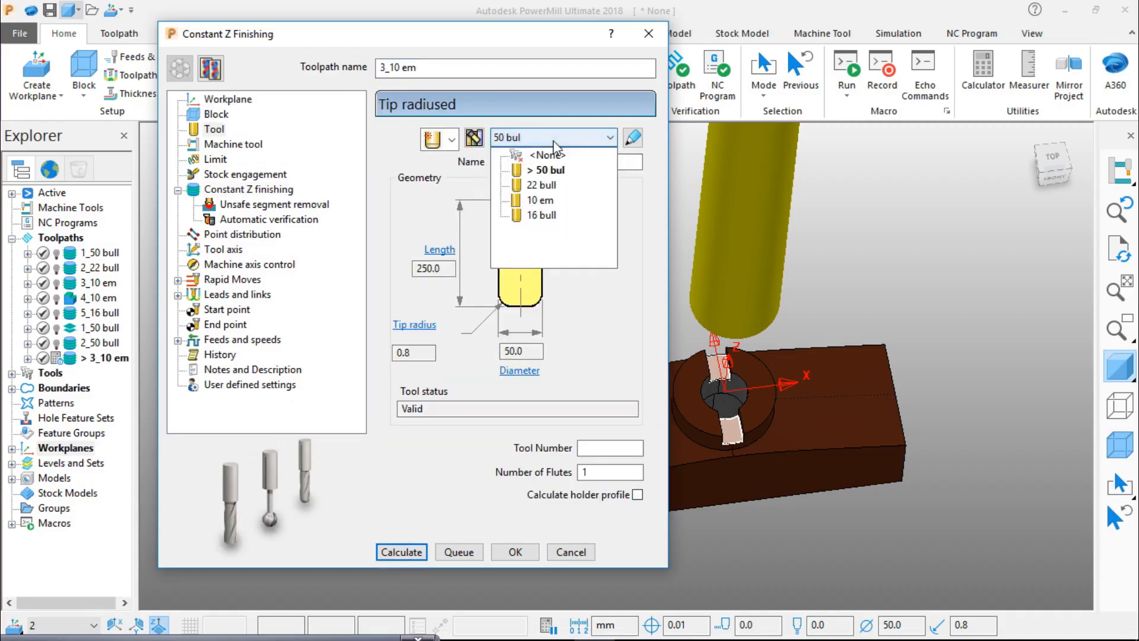
click(549, 204)
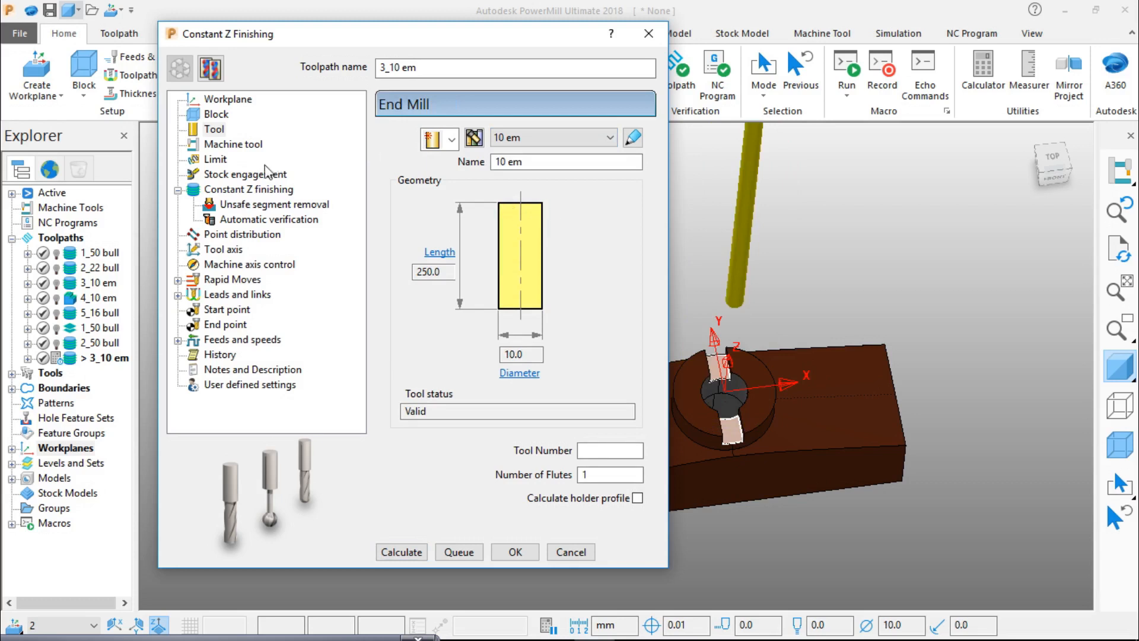
Check the limit and stock engagement settings, set the minimum stepdown to 0.15, calculate the 3_10 em toolpath and close its settings.
click(215, 159)
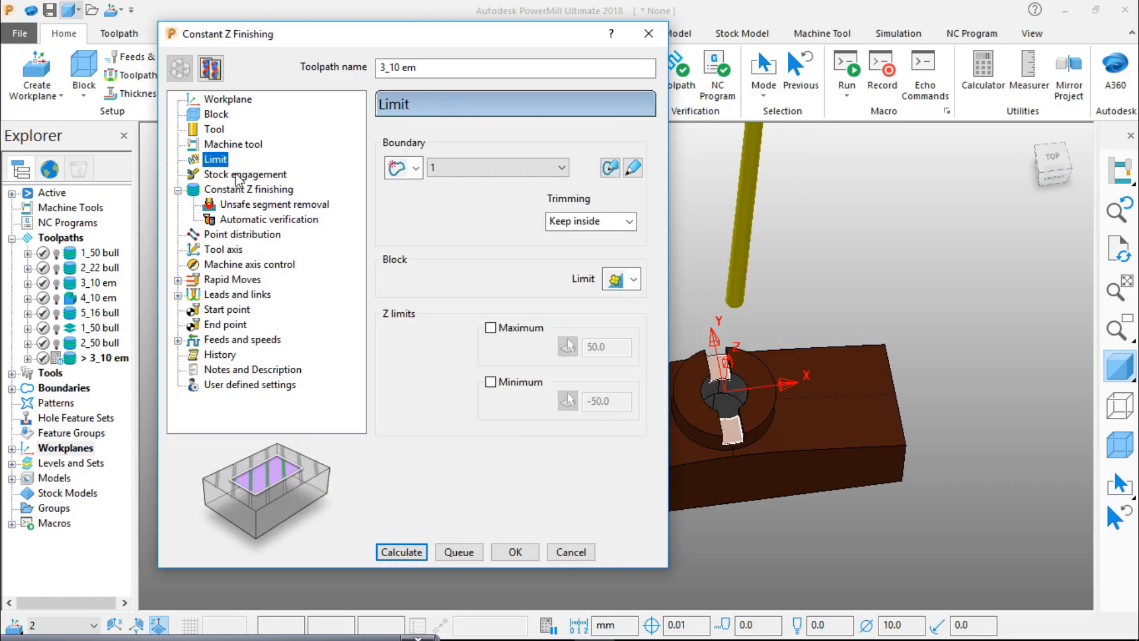
click(237, 176)
click(242, 190)
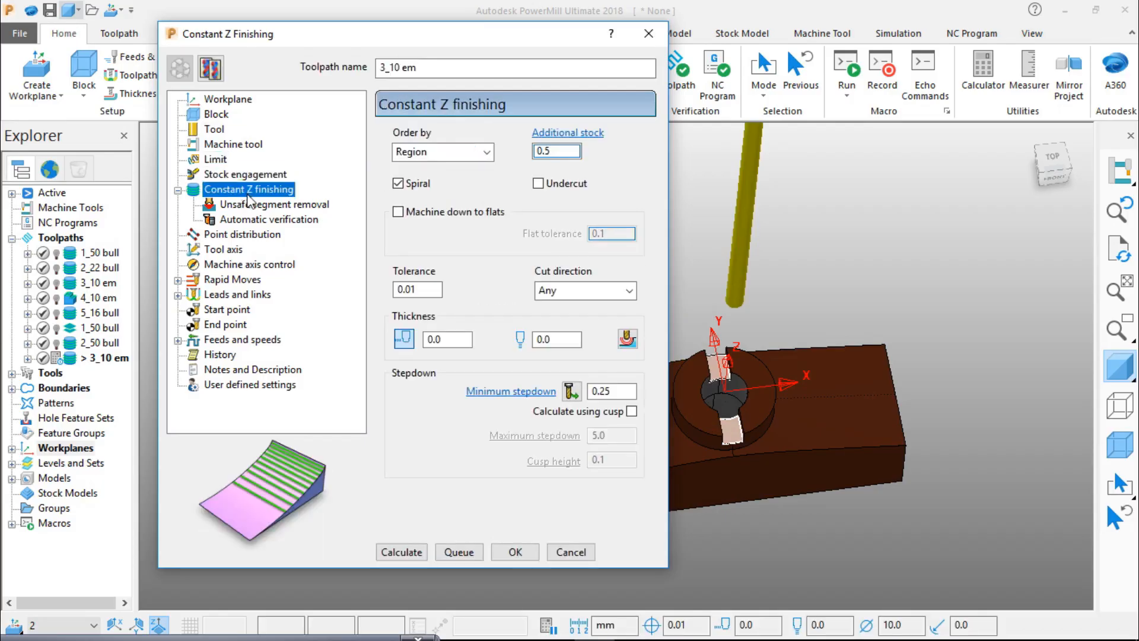
click(623, 389)
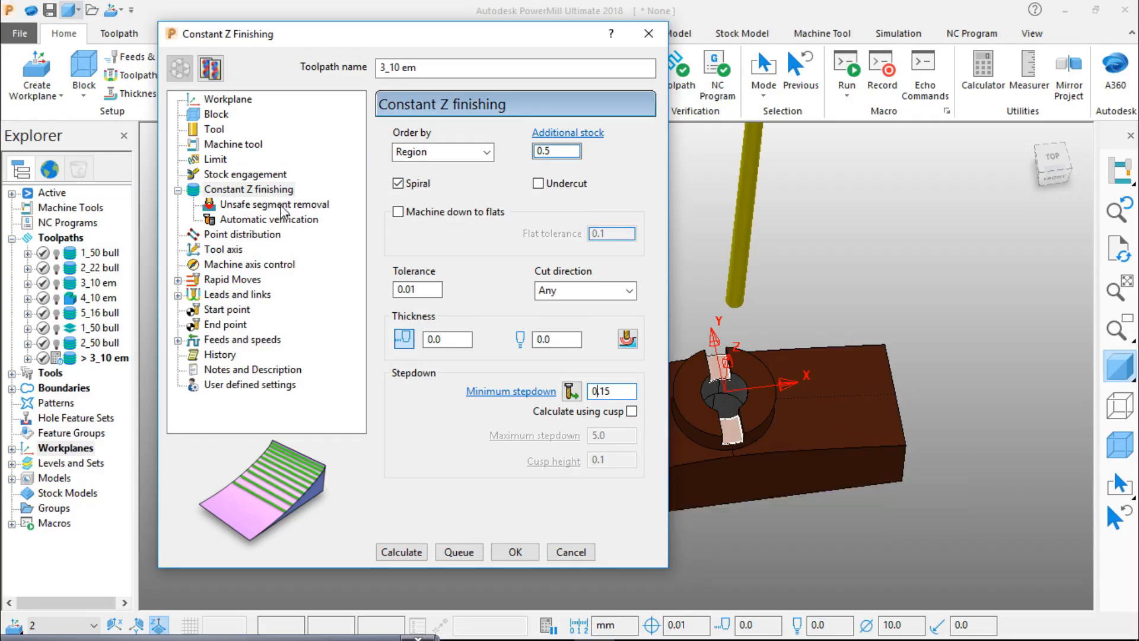
click(400, 551)
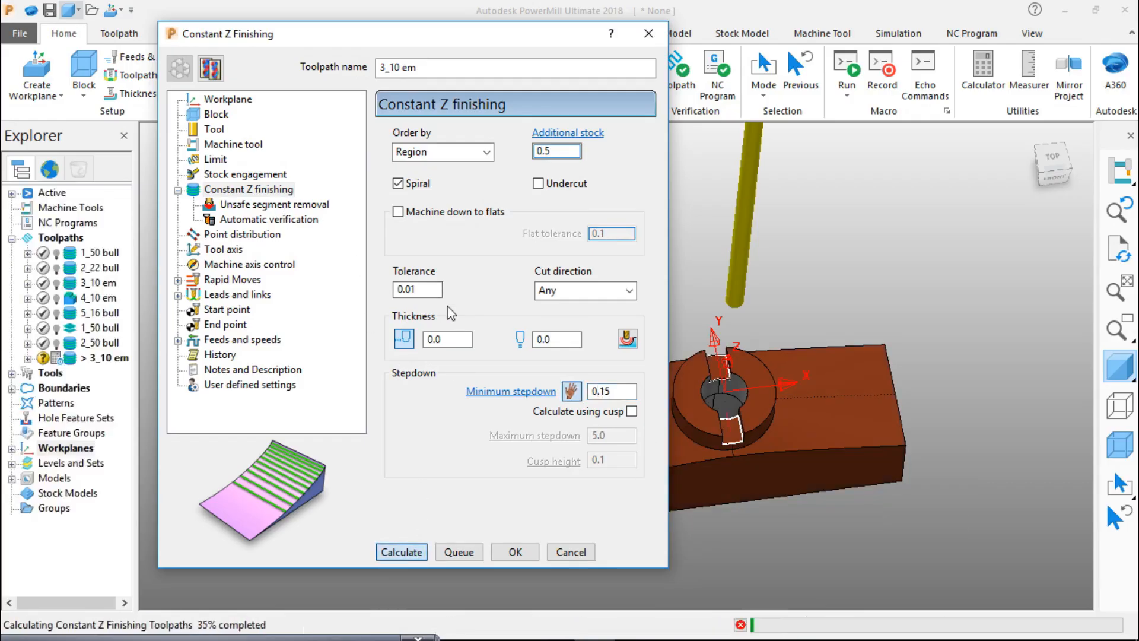
click(648, 34)
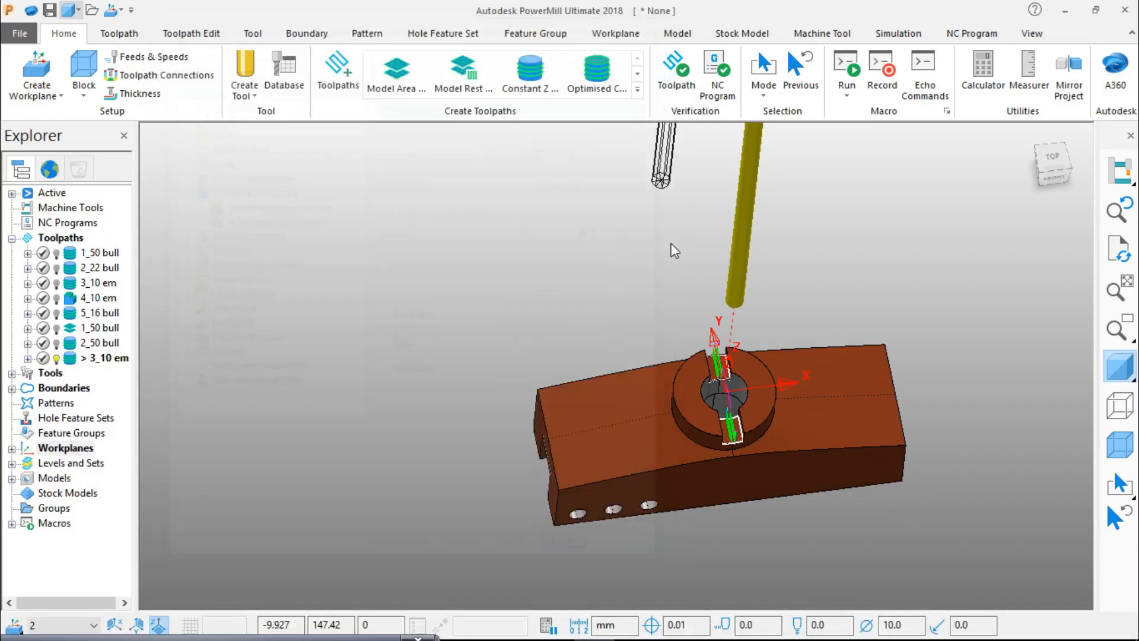
Set the first-choice lead-in of the 3_10 em toolpath connections to Extended move.
scroll(791, 382, up, 6)
scroll(771, 398, down, 8)
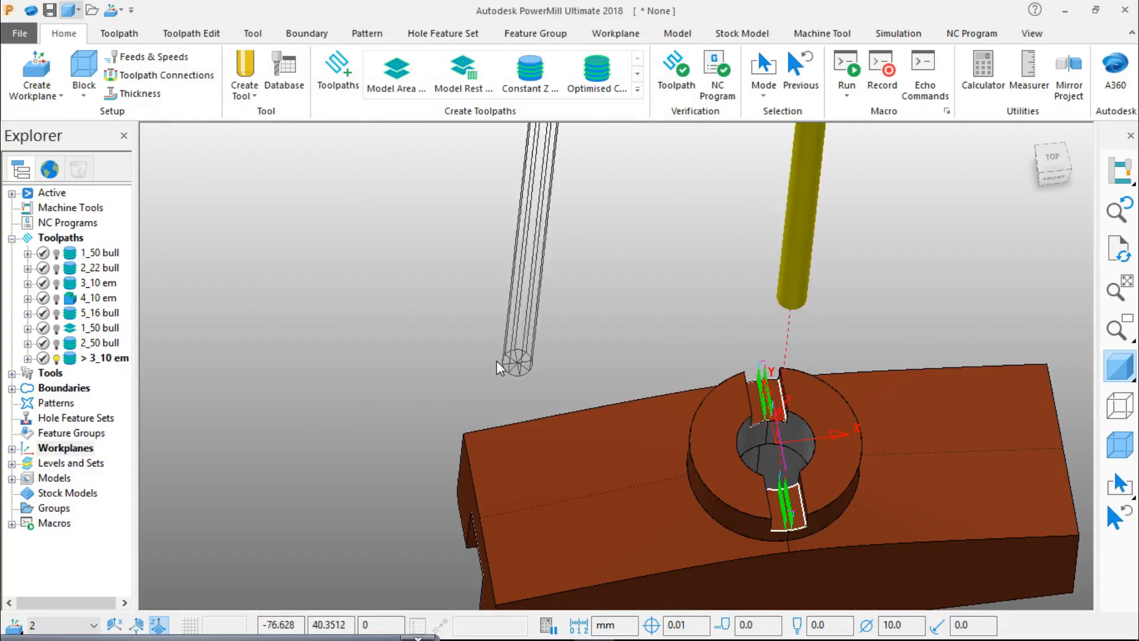
click(164, 75)
scroll(795, 529, up, 4)
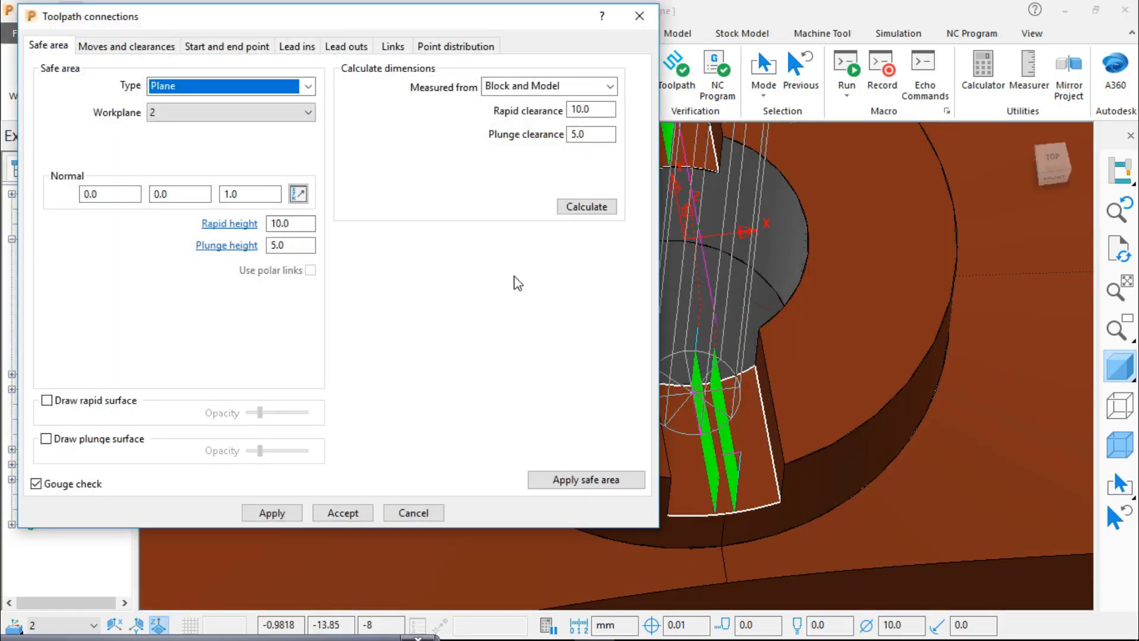
click(297, 47)
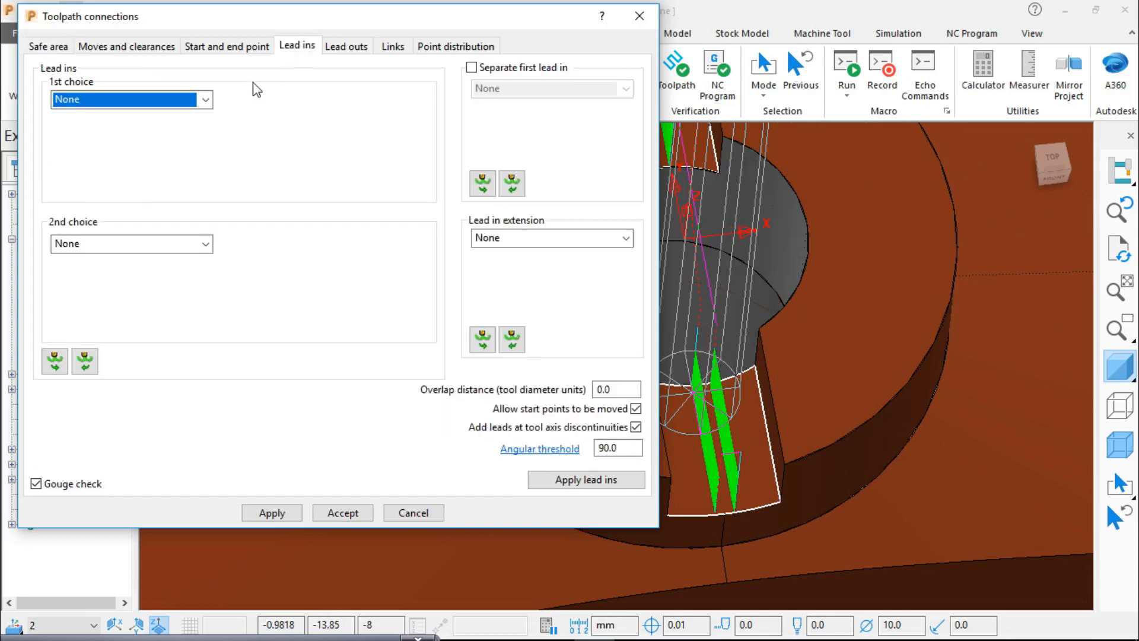
click(204, 100)
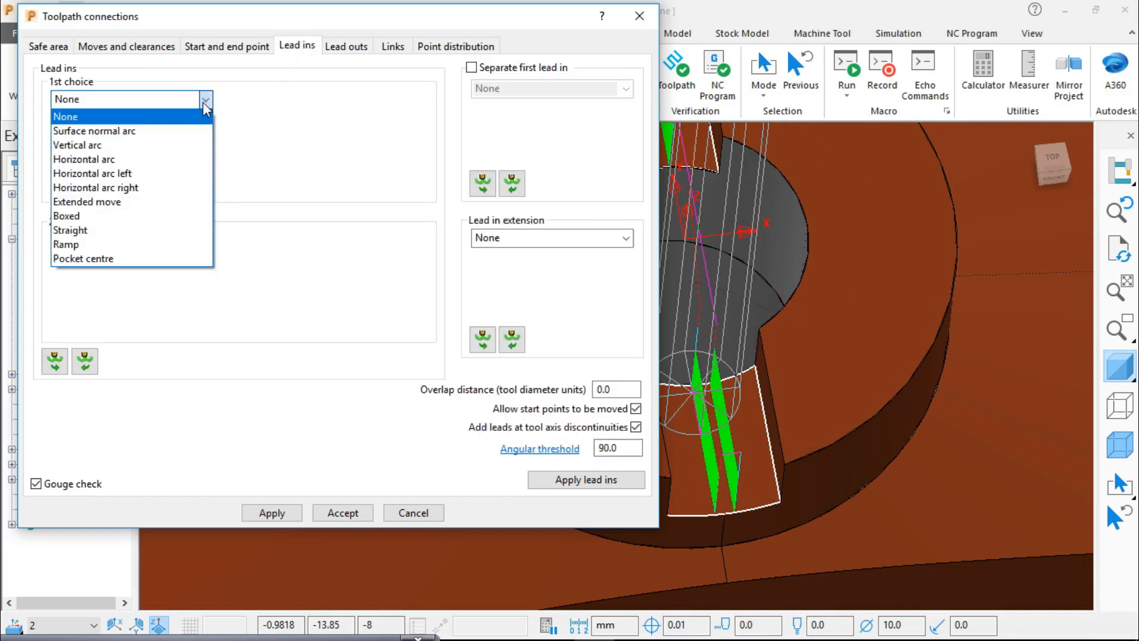
click(115, 203)
click(167, 129)
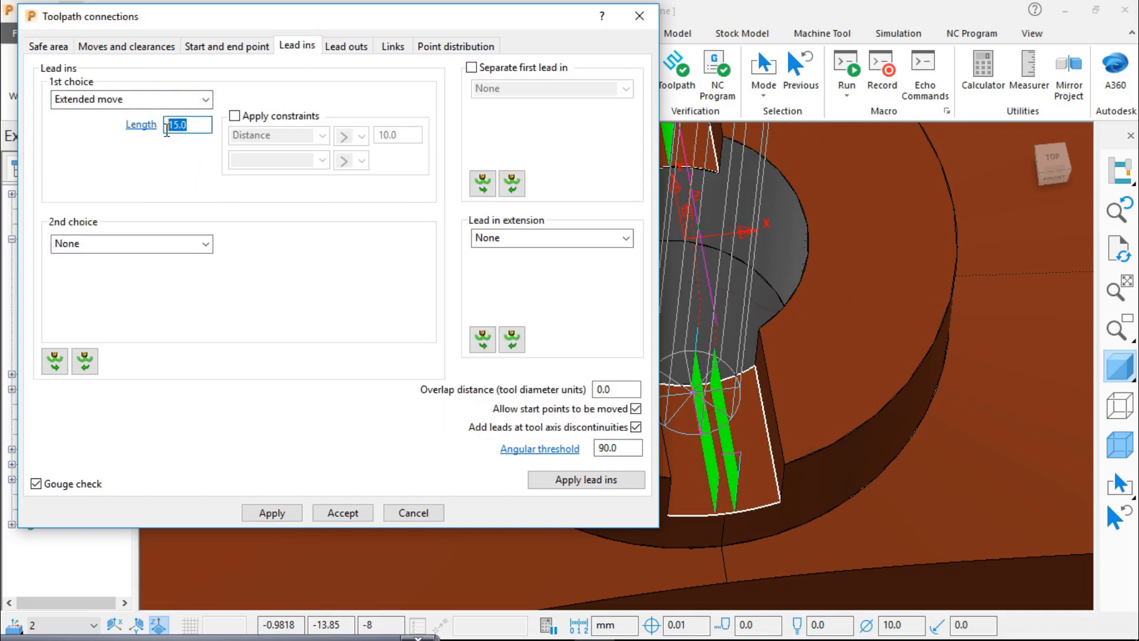
Set the first-choice lead-out to Extended move, and apply and accept the toolpath connections.
click(349, 51)
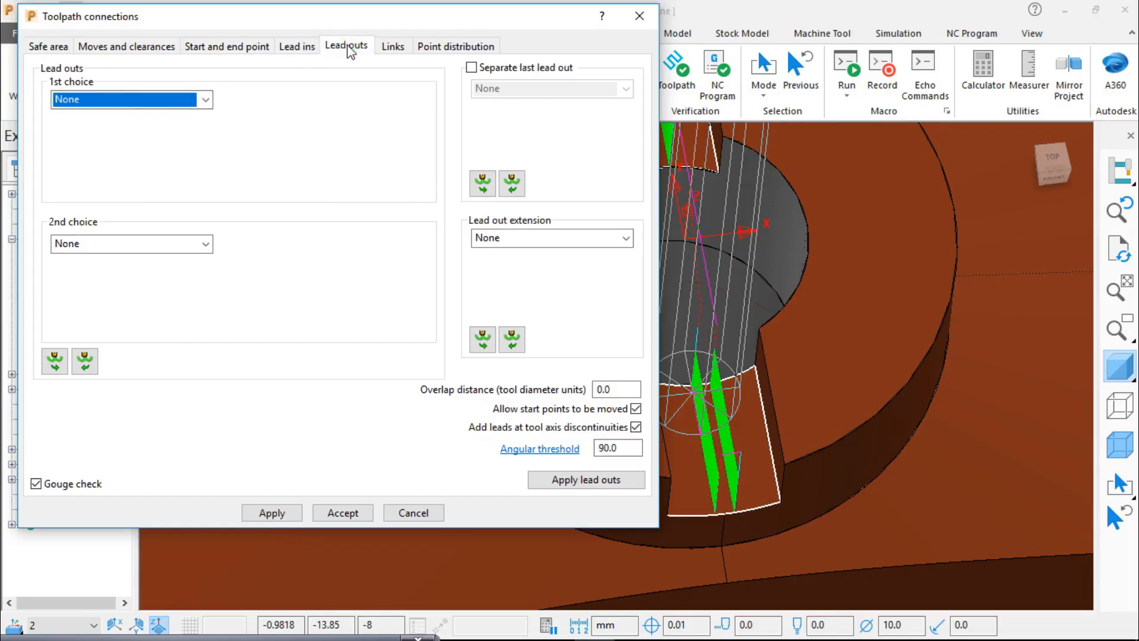
click(205, 100)
click(89, 203)
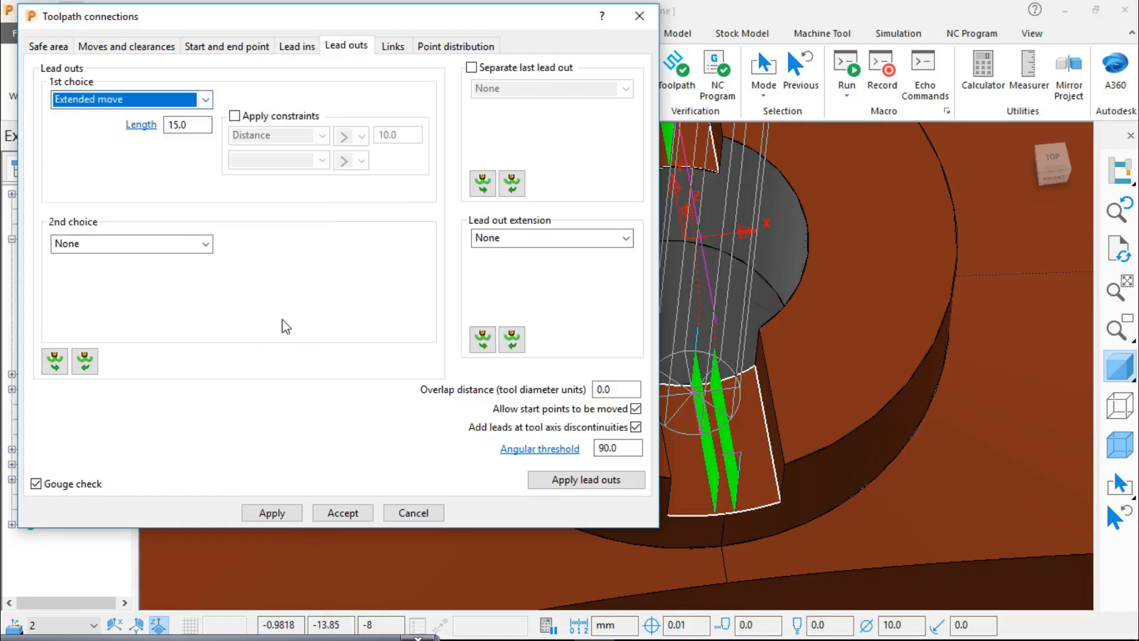
click(288, 518)
click(344, 514)
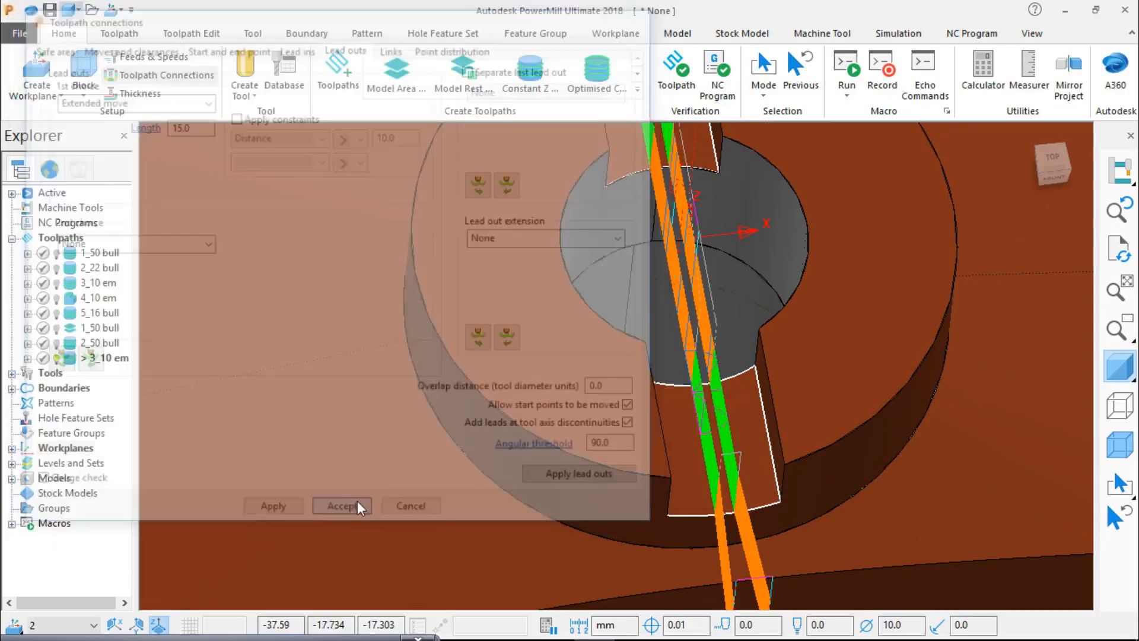
Set the extended move length of the lead-outs and lead-ins to 6.0 and apply the toolpath connections.
click(1043, 162)
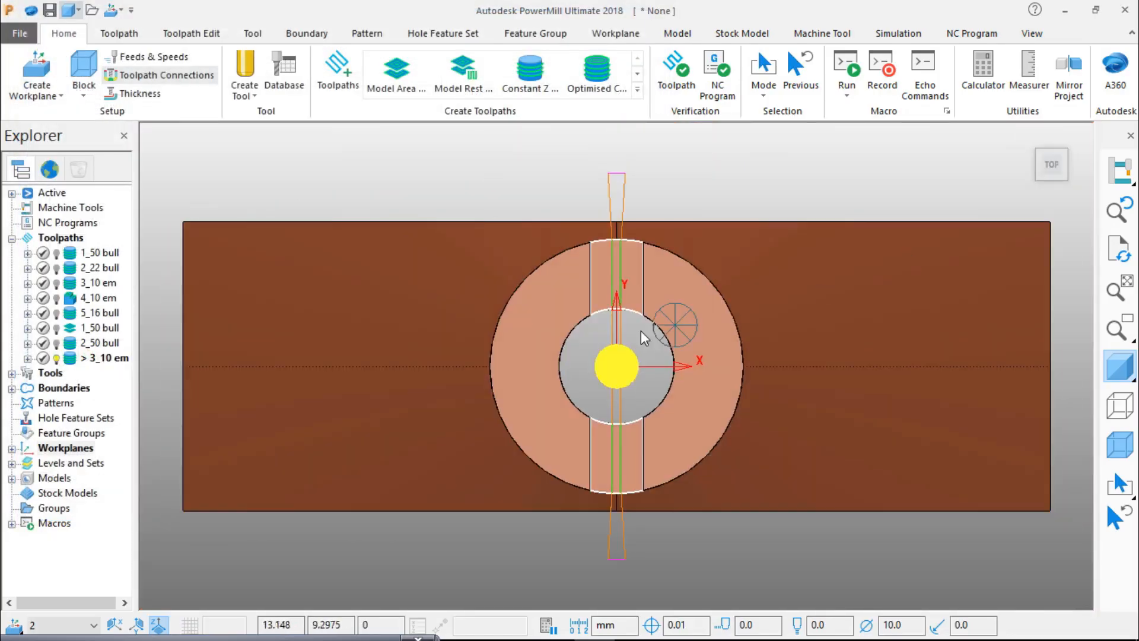
middle_drag(640, 330, 696, 333)
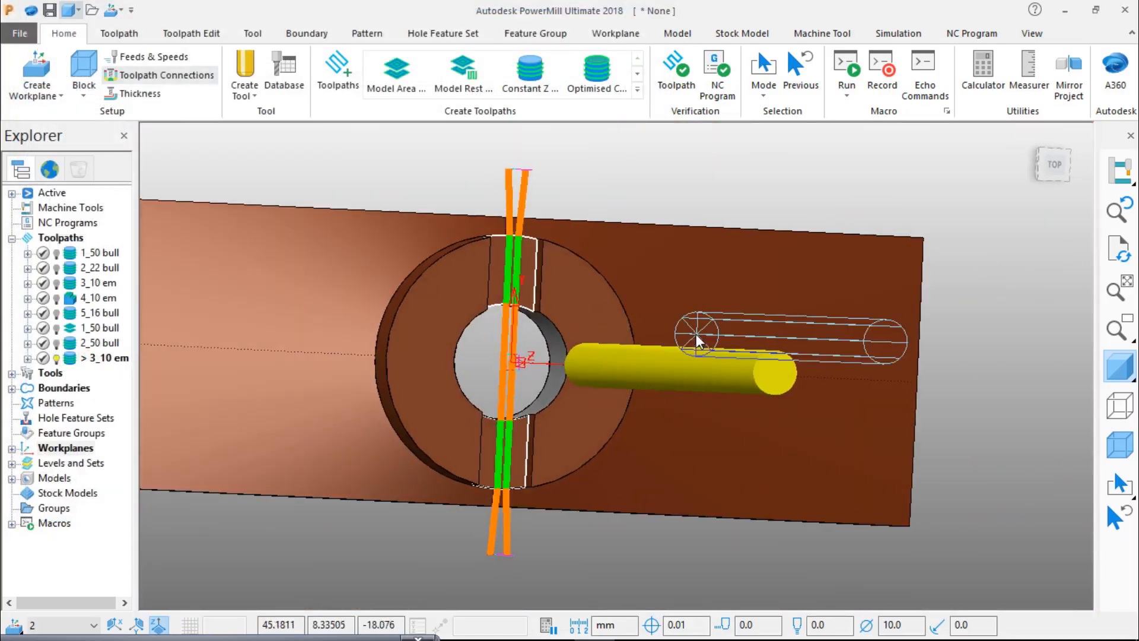
scroll(539, 309, up, 5)
scroll(540, 309, down, 3)
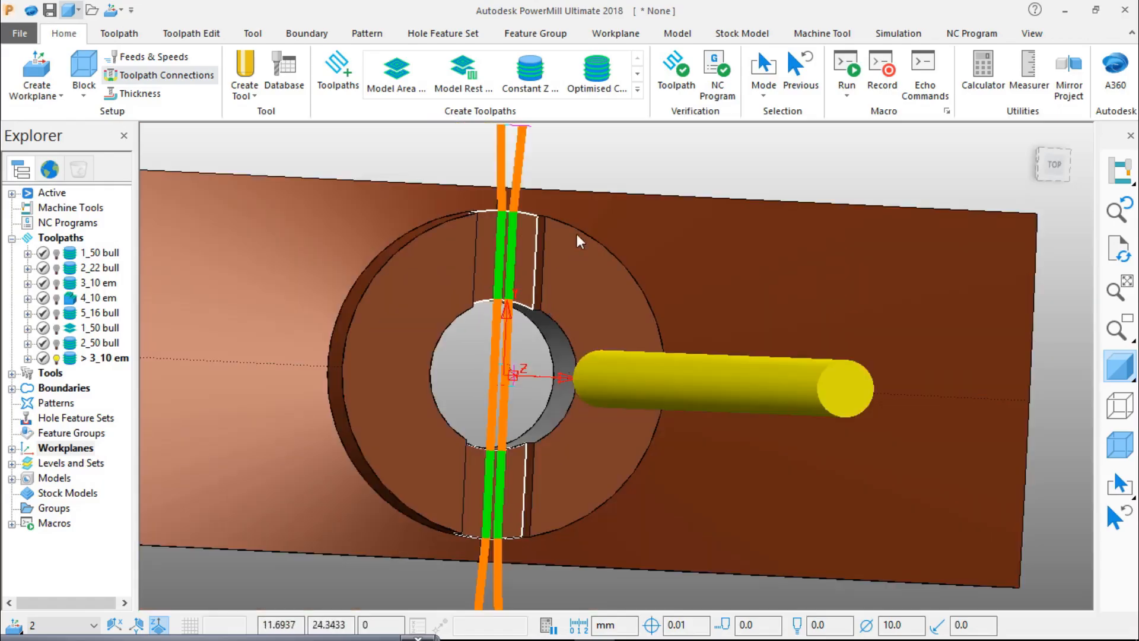
right_click(100, 358)
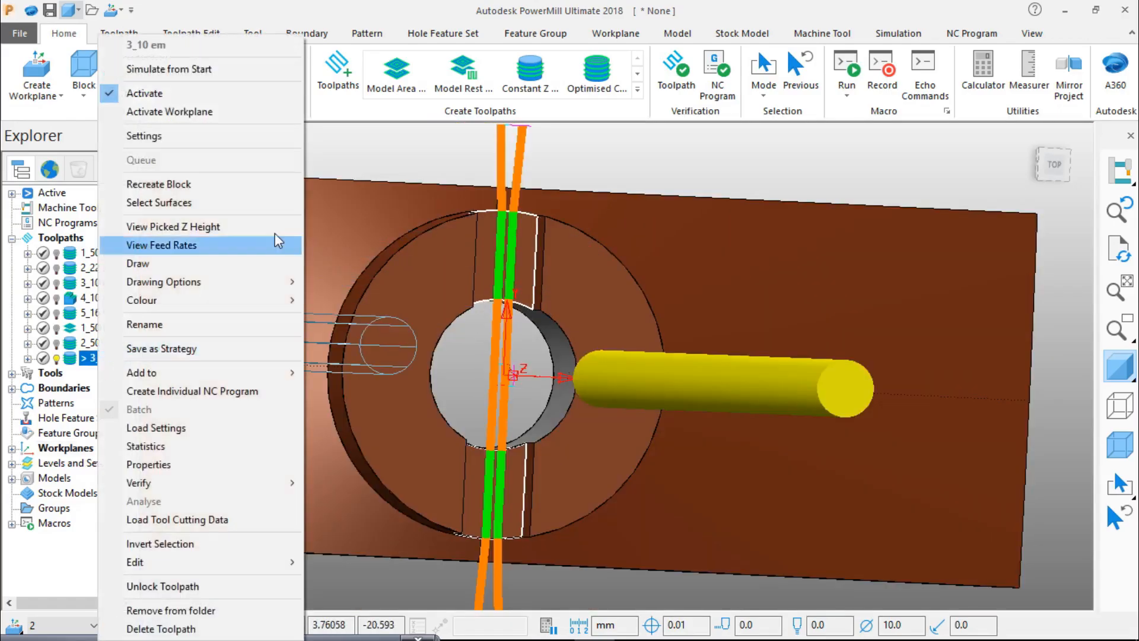
click(348, 152)
click(180, 79)
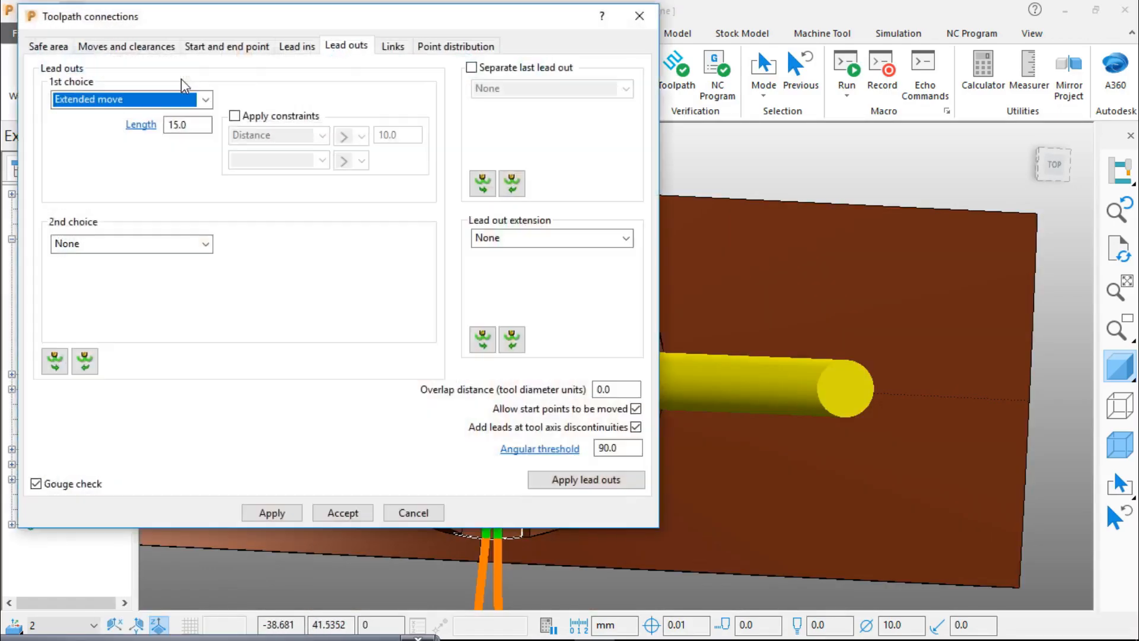
double_click(199, 124)
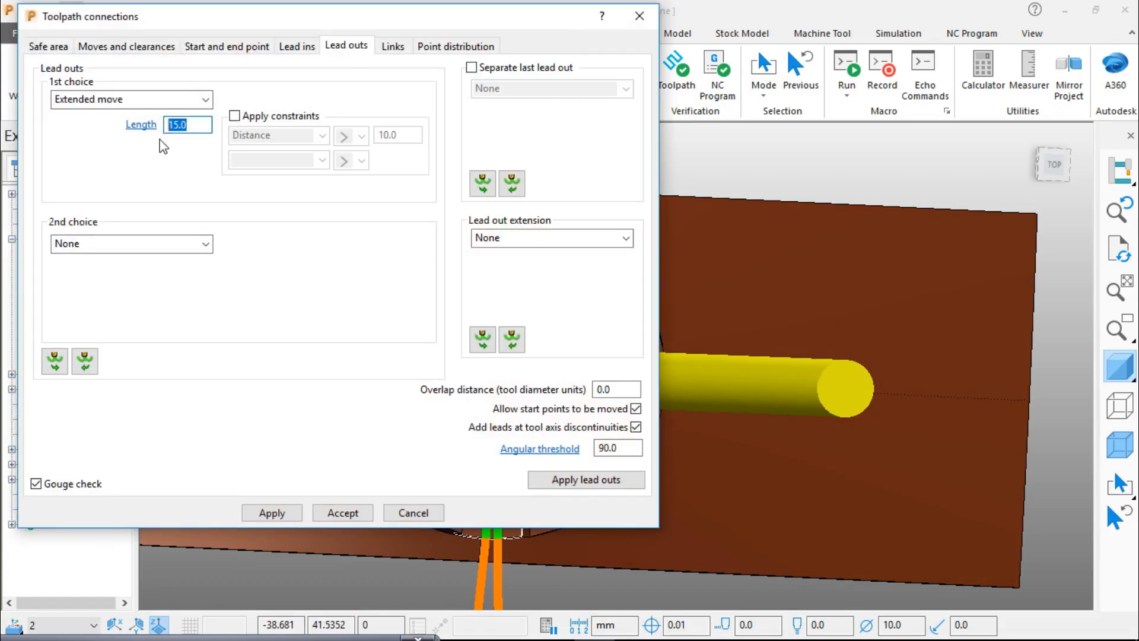
click(295, 48)
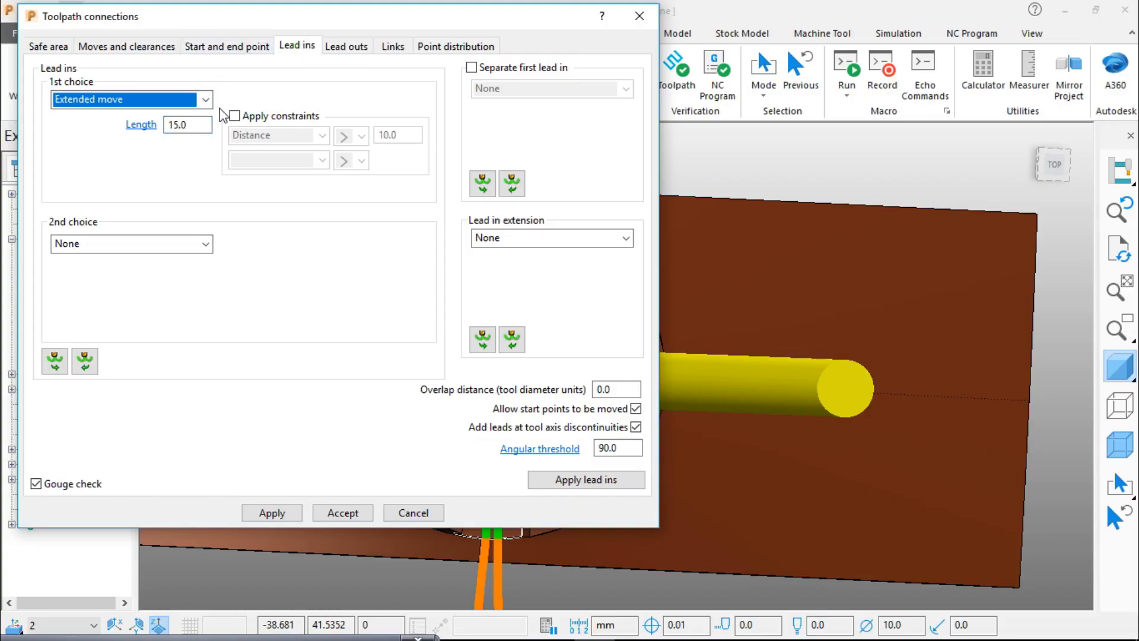
click(195, 124)
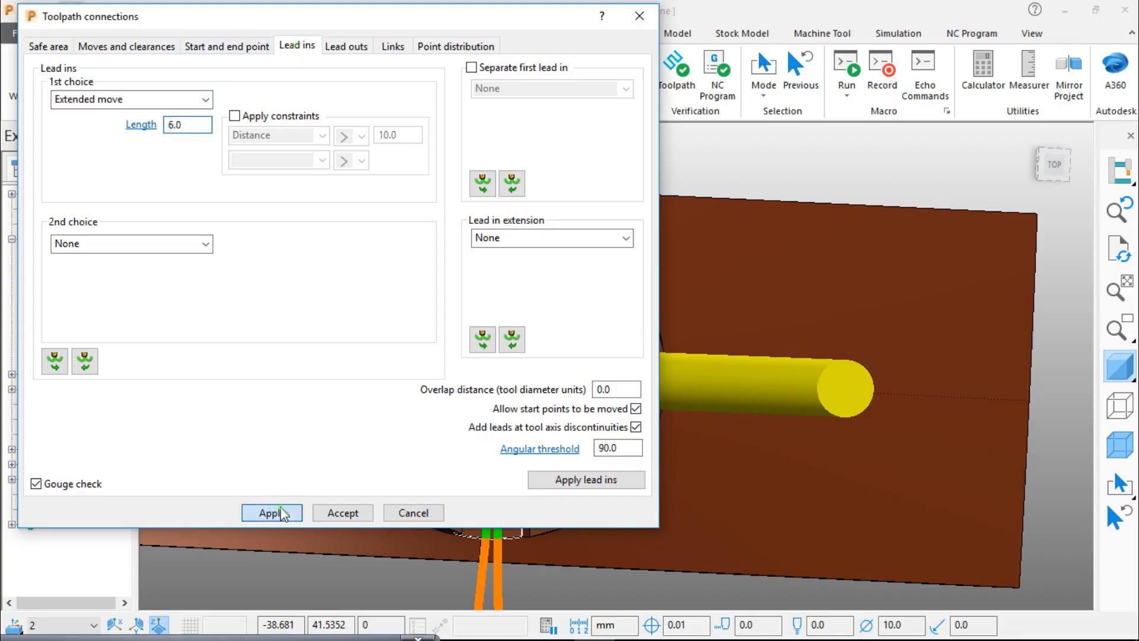
click(337, 513)
Examine the 3_10 em passes and their extended leads through the boss slots, close up, in 3D and from the top.
mouse_move(624, 384)
middle_down()
mouse_move(576, 359)
mouse_move(635, 372)
middle_up()
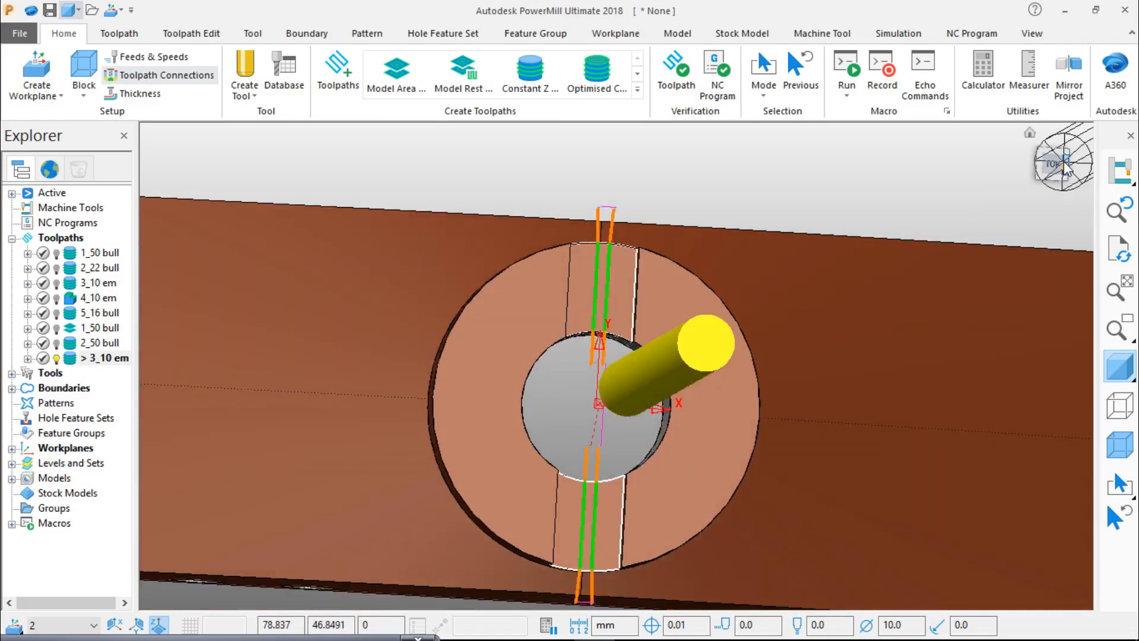
middle_drag(715, 438, 817, 426)
scroll(436, 275, up, 6)
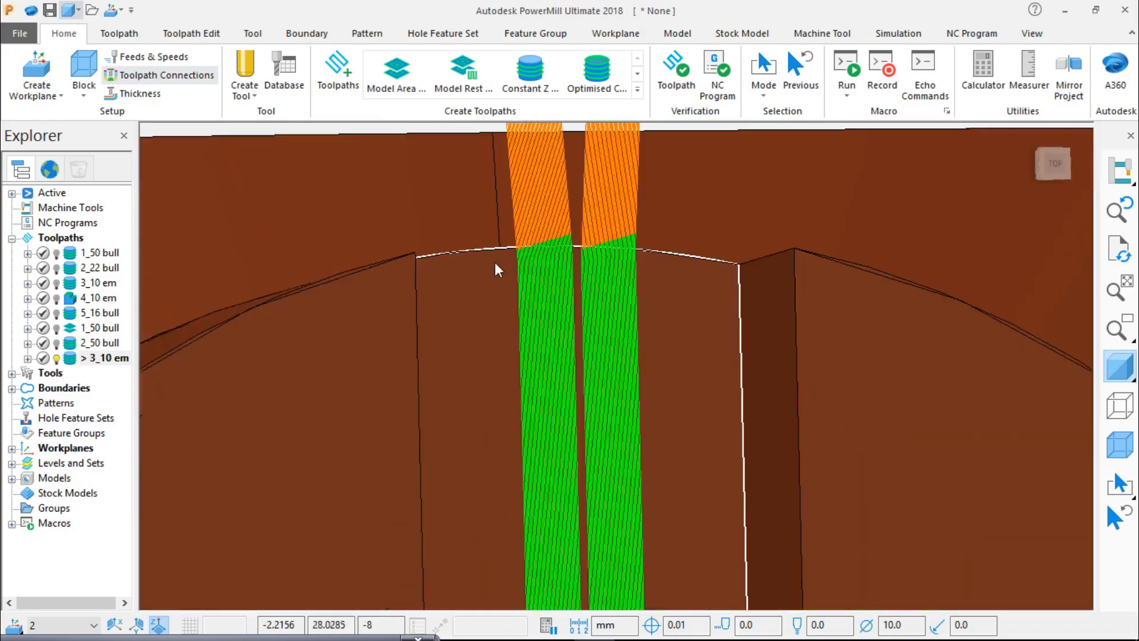
scroll(497, 262, up, 7)
middle_click(648, 312)
scroll(647, 312, down, 5)
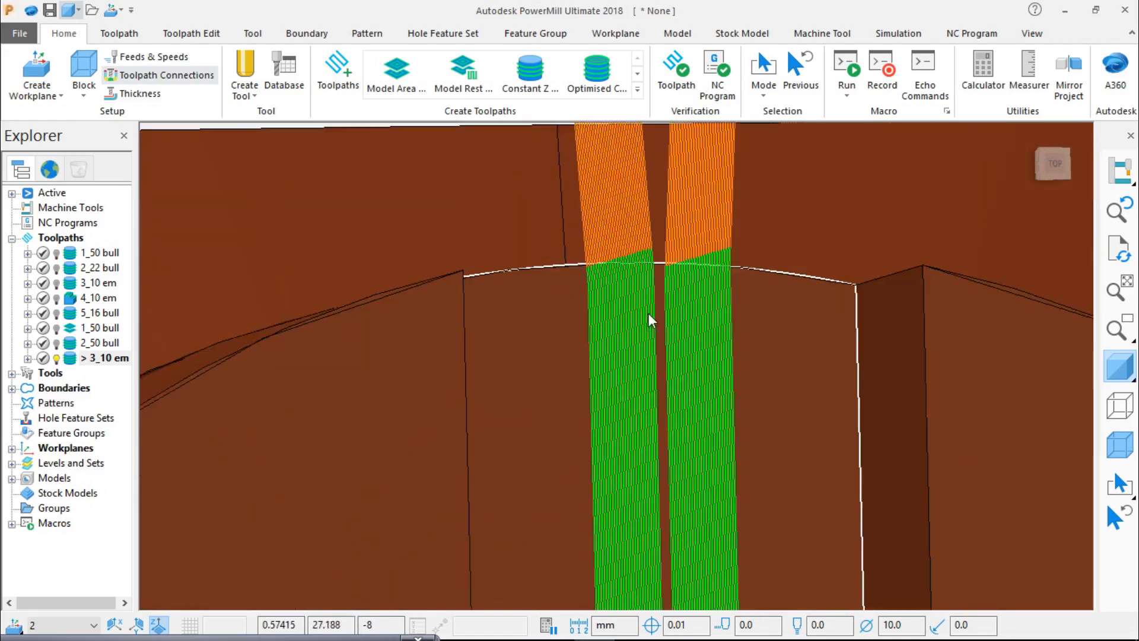
scroll(648, 312, down, 10)
middle_drag(684, 372, 721, 299)
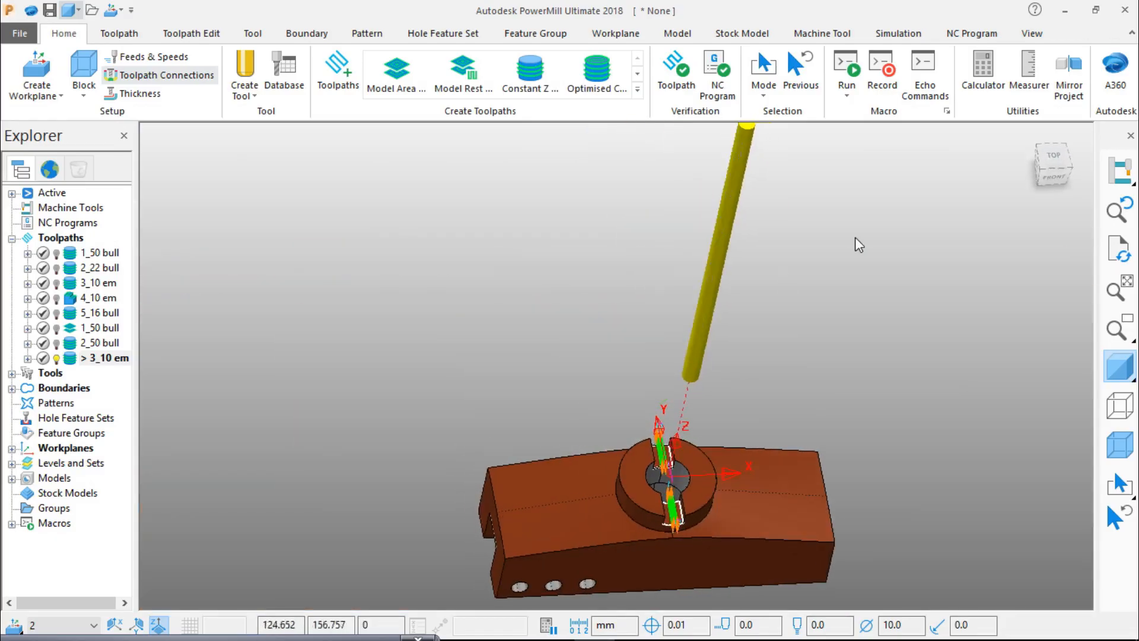
click(1054, 157)
scroll(781, 426, down, 5)
mouse_move(756, 432)
middle_down()
mouse_move(723, 410)
mouse_move(746, 441)
middle_up()
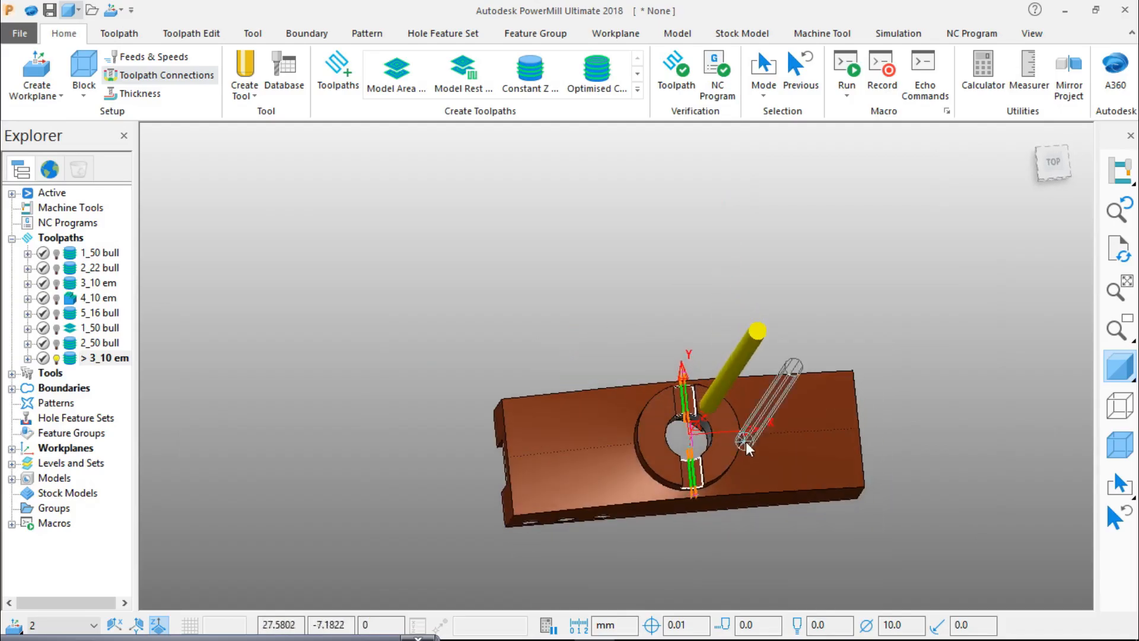
click(1049, 166)
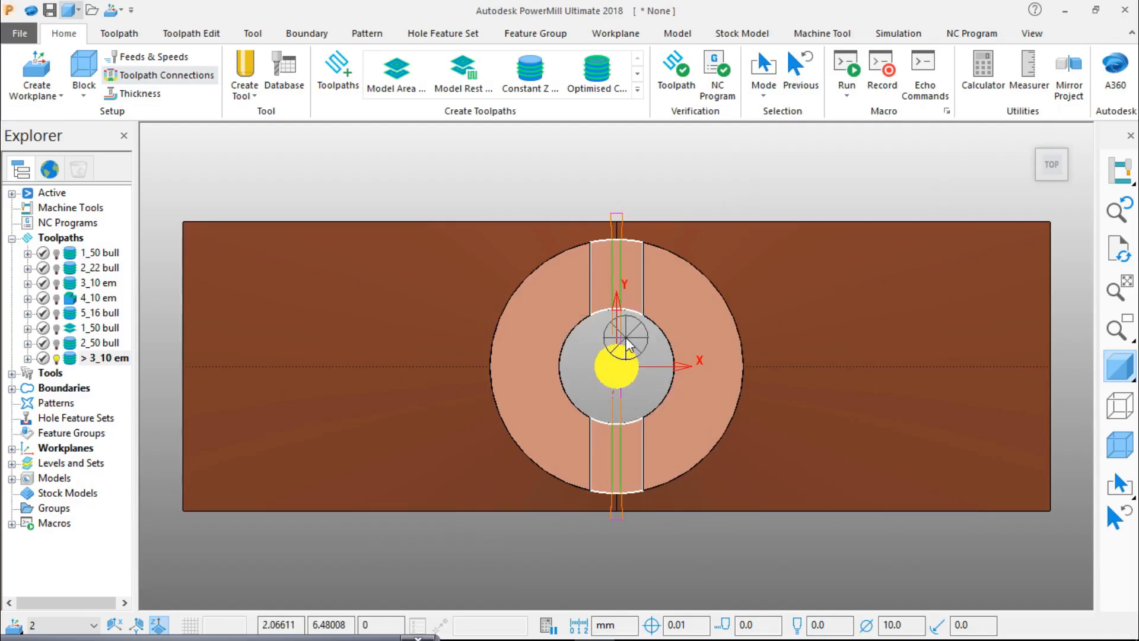
scroll(626, 344, down, 3)
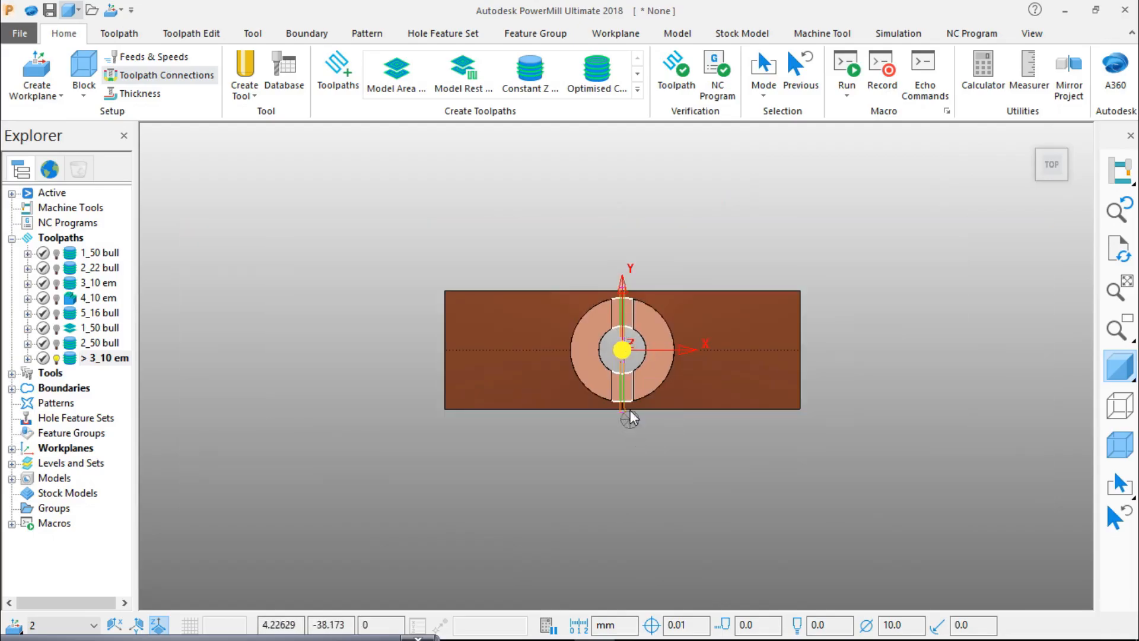
Inspect the 3_10 em slot passes against the round boss in an angled close-up, from the top and at full-part scale.
middle_drag(630, 415, 661, 345)
scroll(593, 418, up, 5)
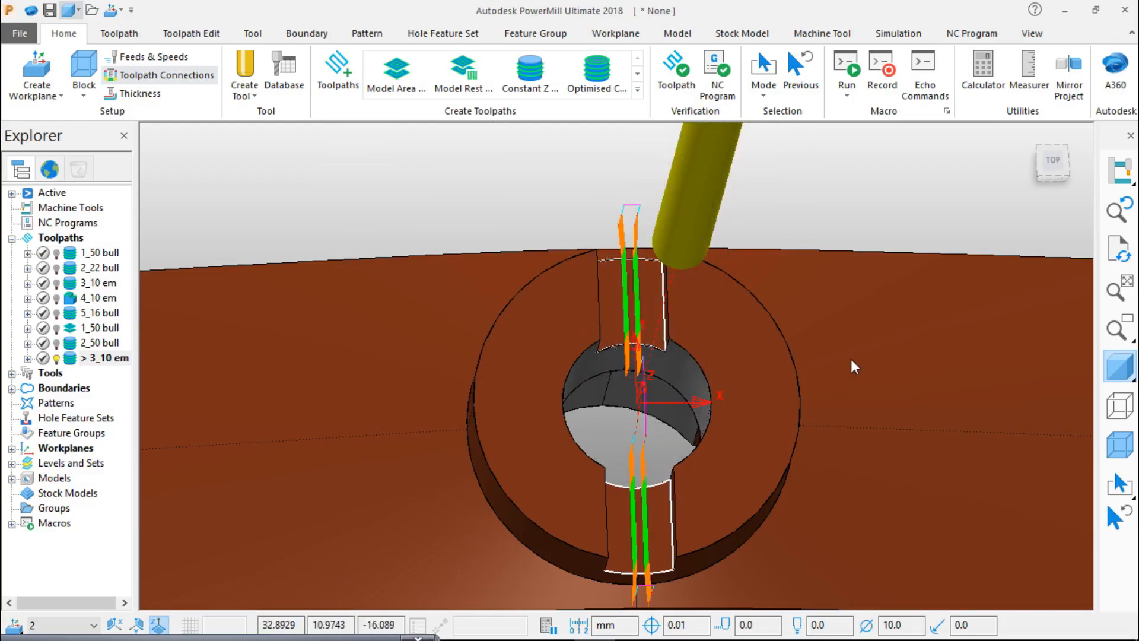
click(1055, 162)
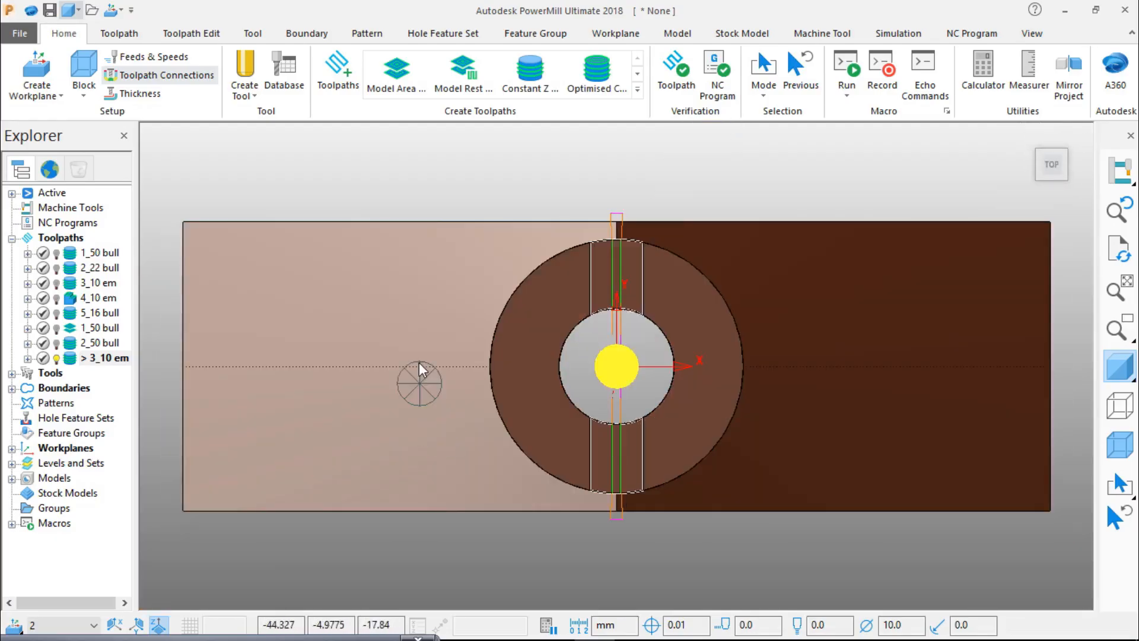
middle_drag(634, 451, 673, 391)
scroll(668, 492, down, 4)
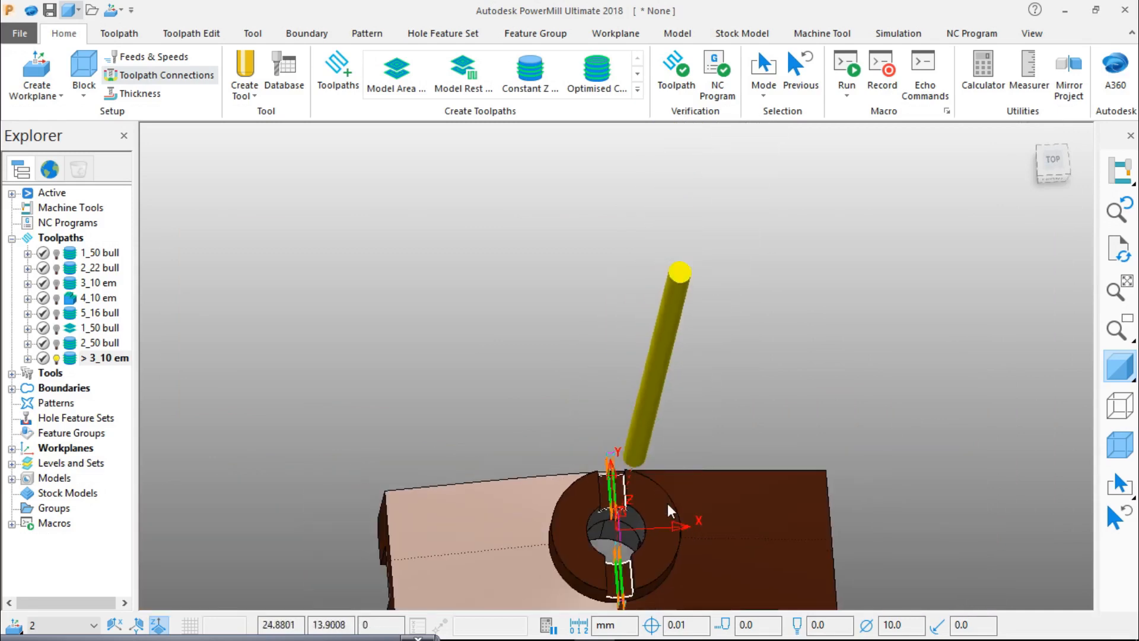
scroll(667, 509, down, 2)
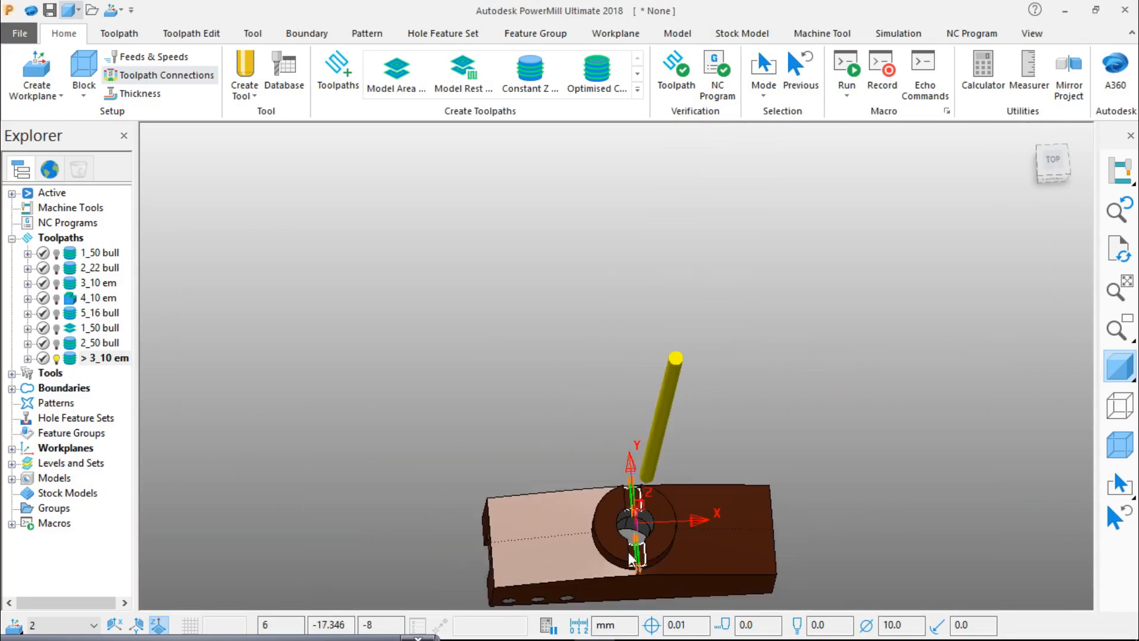
Inspect the channel on the part's underside, select its floor face, and check the boss slot from the side.
shift+middle_drag(629, 551, 732, 347)
middle_drag(635, 391, 682, 364)
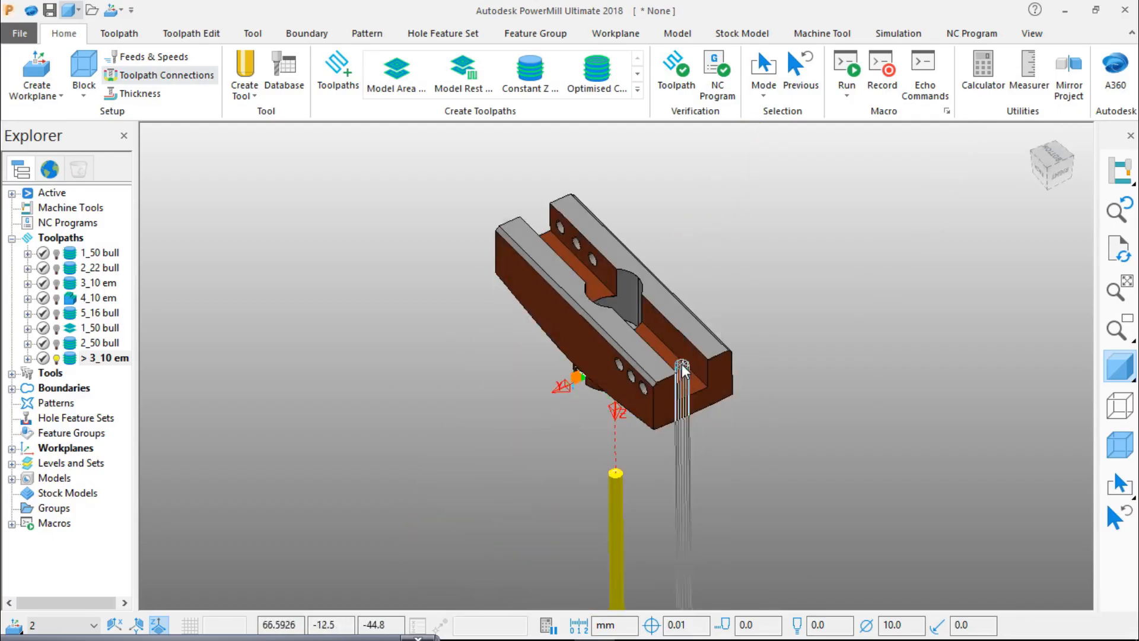
scroll(688, 365, up, 4)
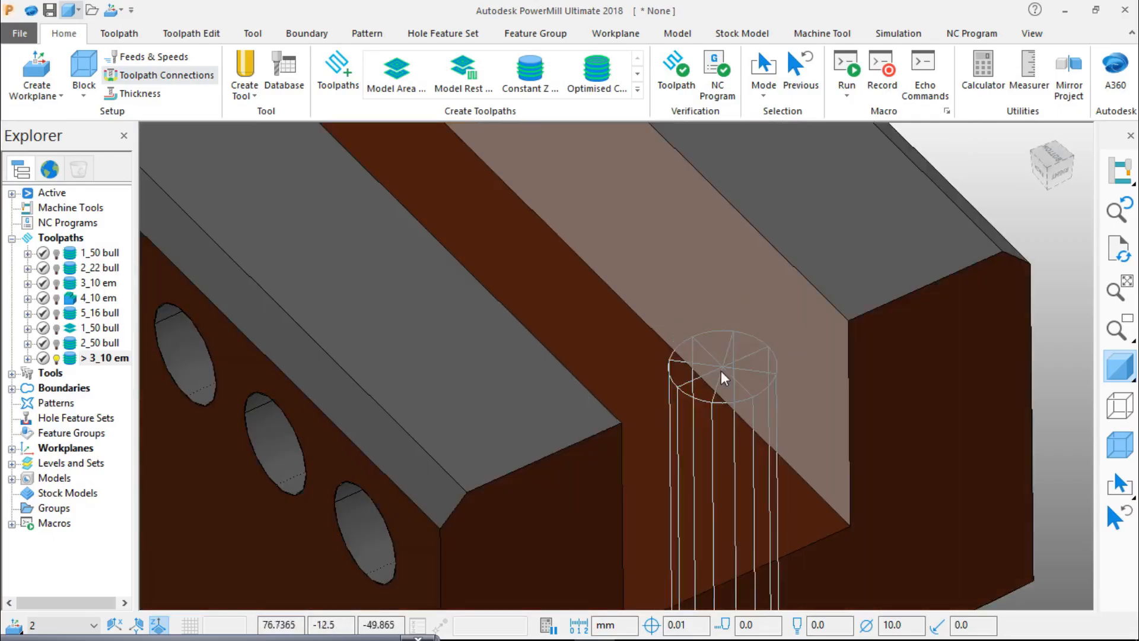
click(696, 432)
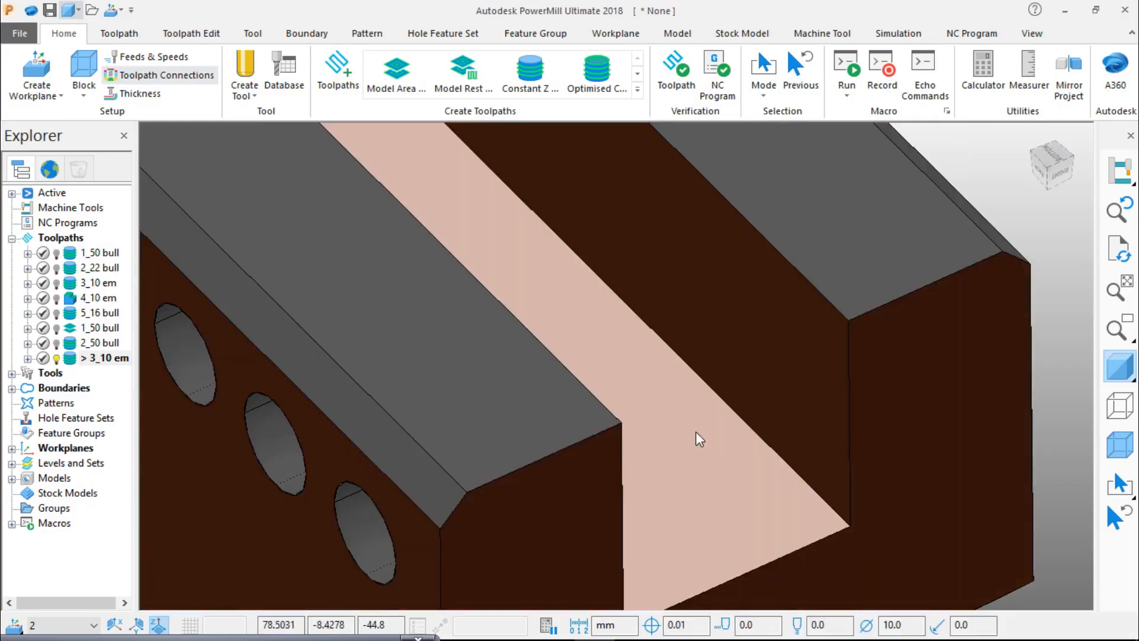
middle_drag(696, 432, 643, 440)
scroll(705, 429, down, 3)
mouse_move(489, 399)
middle_down()
mouse_move(478, 363)
mouse_move(486, 396)
middle_up()
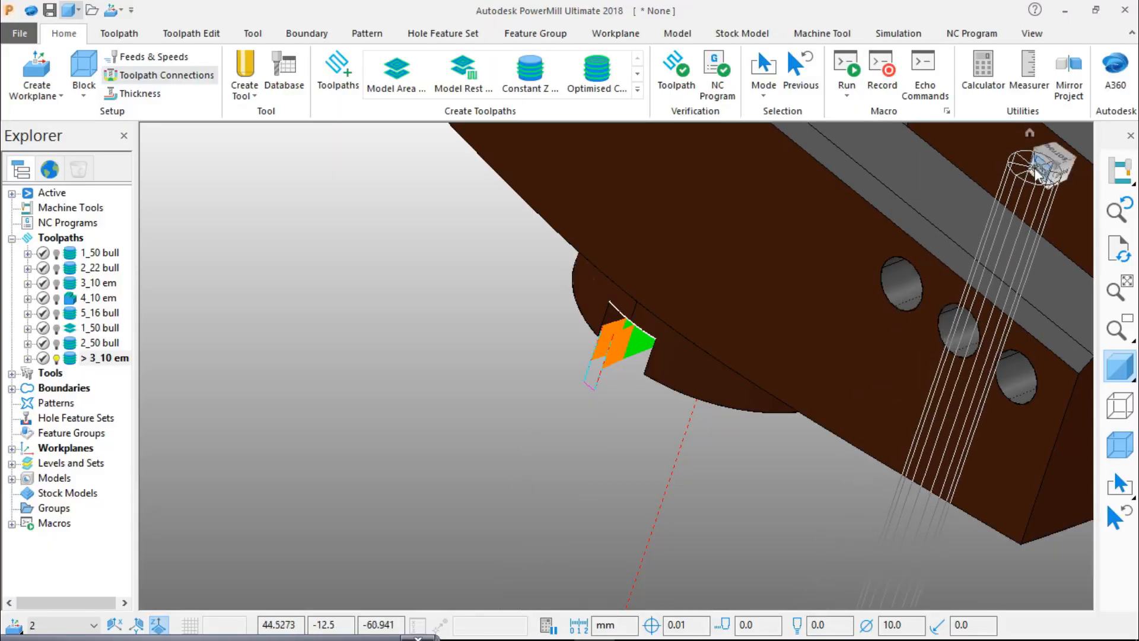
Compare the part and the 3_10 em toolpath in the back, underside, top and tilted 3D views.
click(1037, 174)
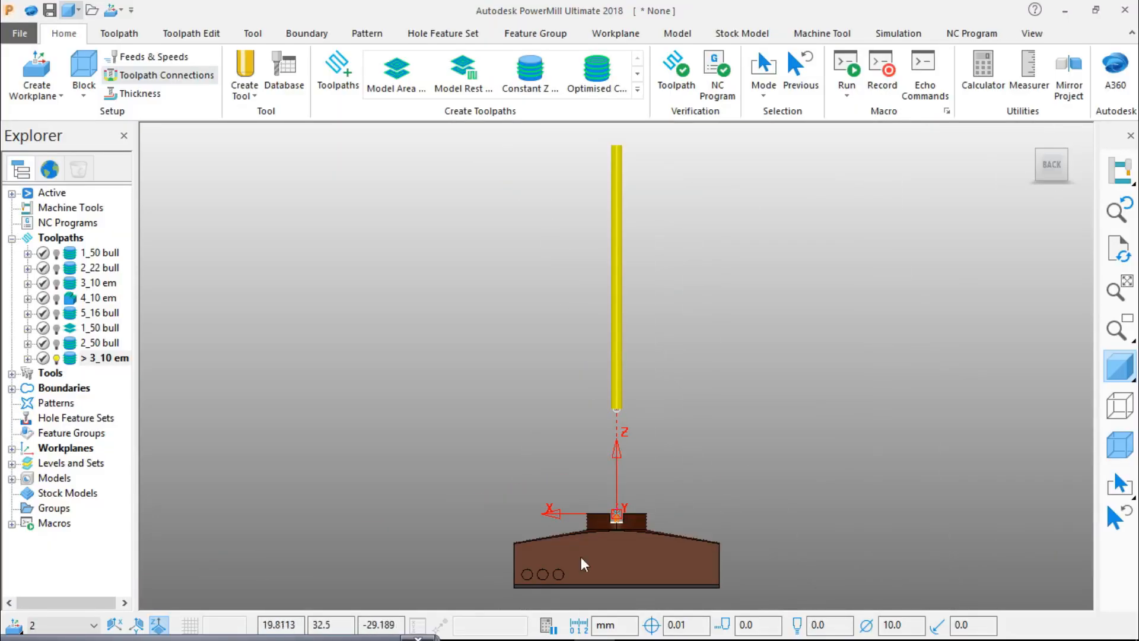
scroll(583, 557, up, 8)
middle_drag(639, 542, 592, 466)
scroll(592, 466, down, 5)
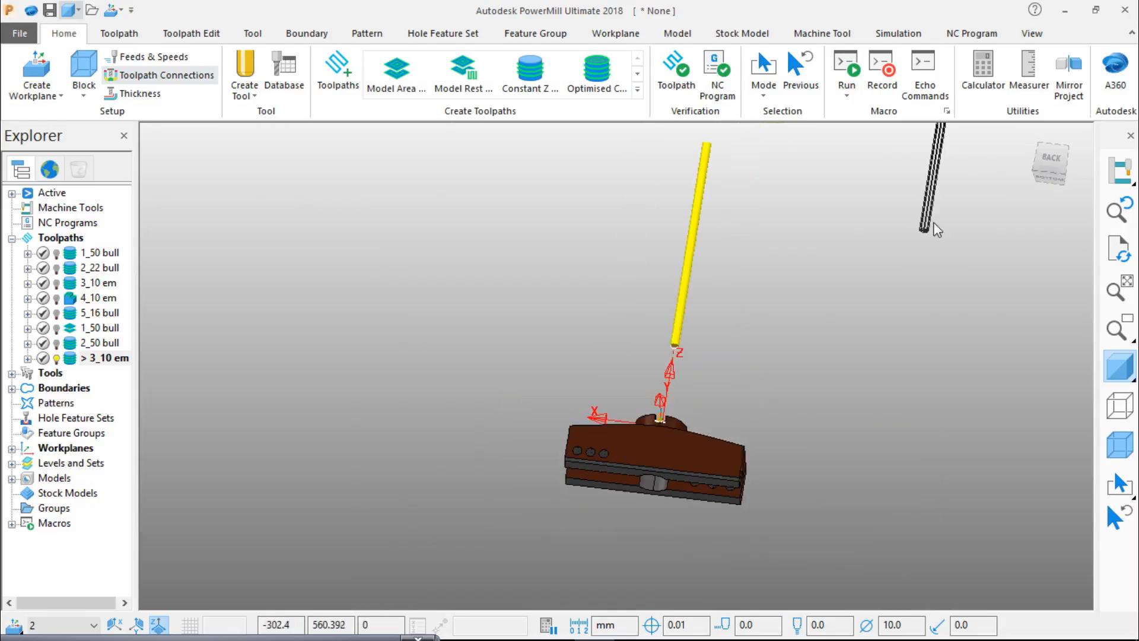
click(1049, 165)
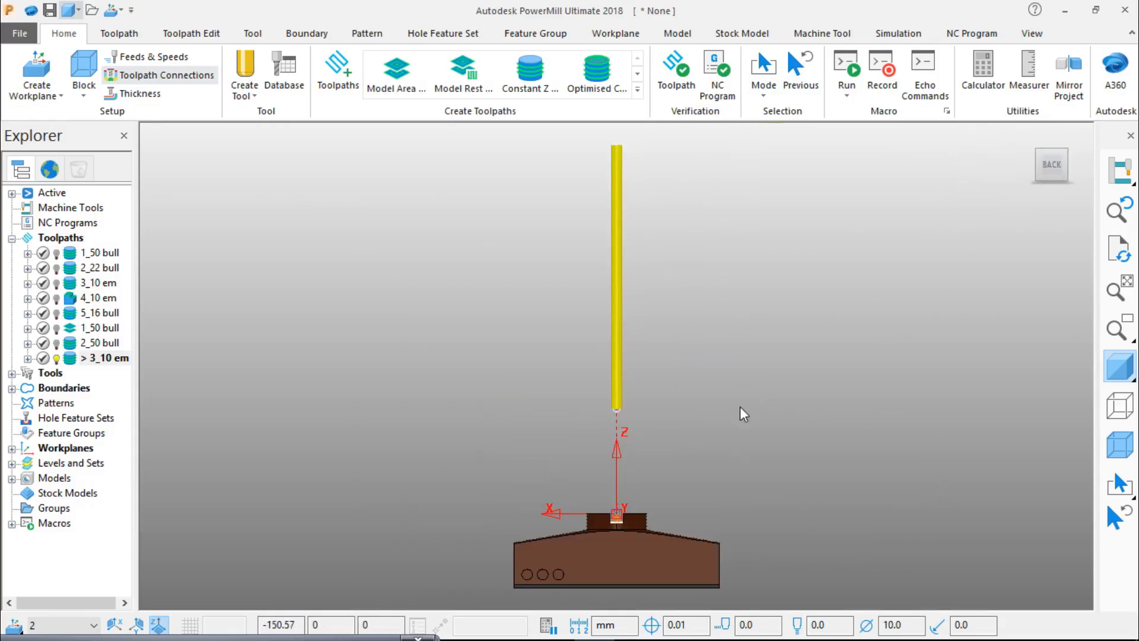
middle_drag(739, 407, 694, 181)
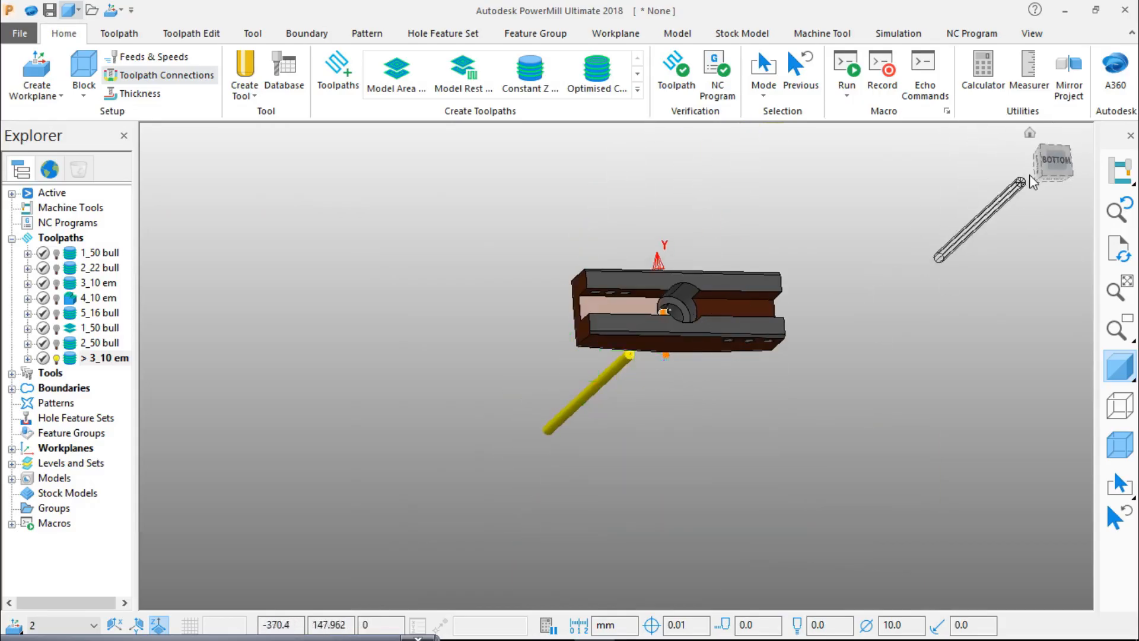
click(1033, 146)
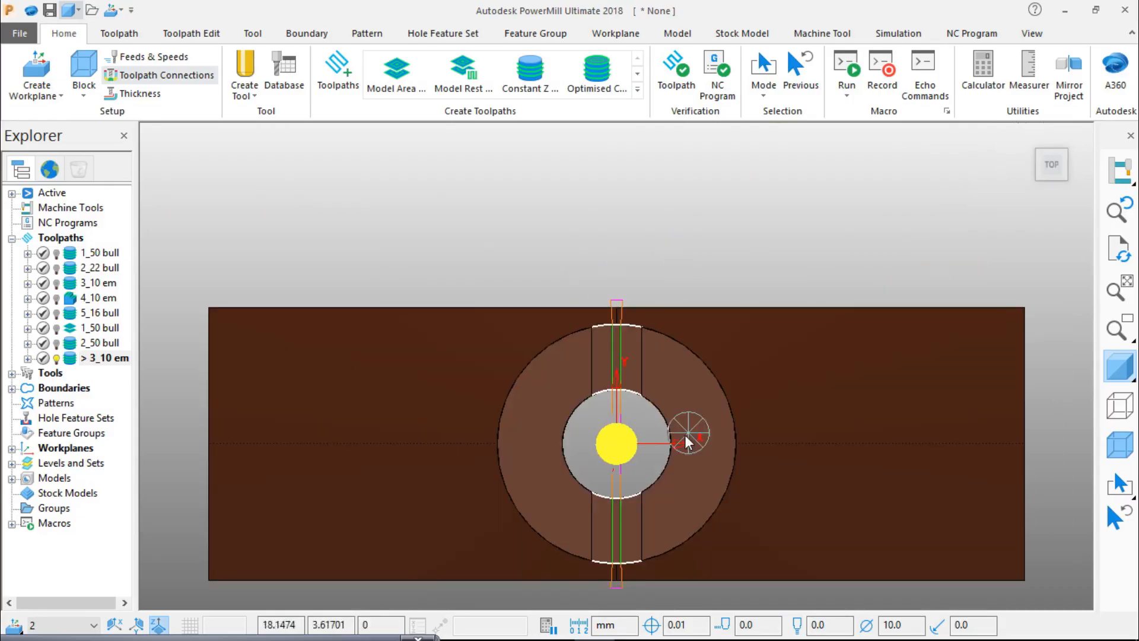
middle_drag(688, 433, 890, 261)
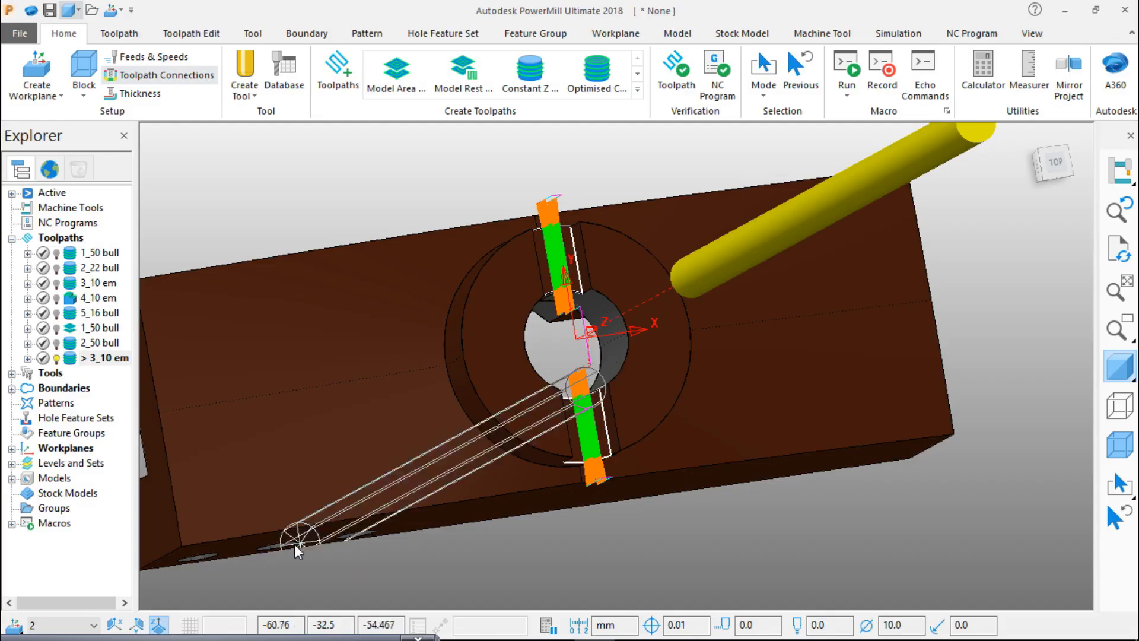
click(267, 639)
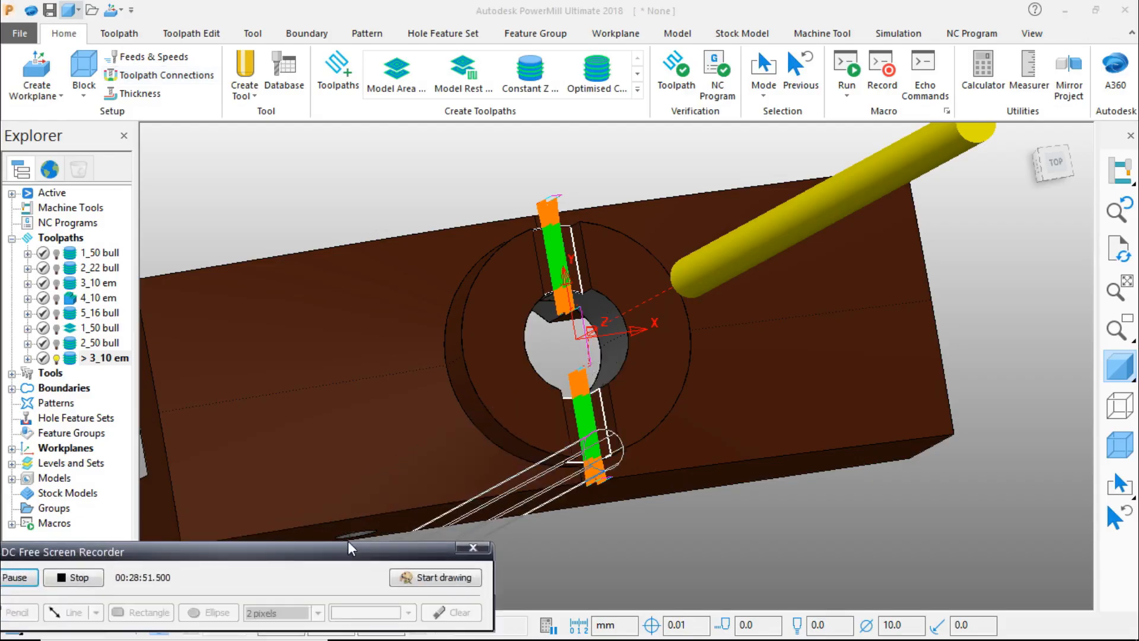
drag(348, 539, 516, 302)
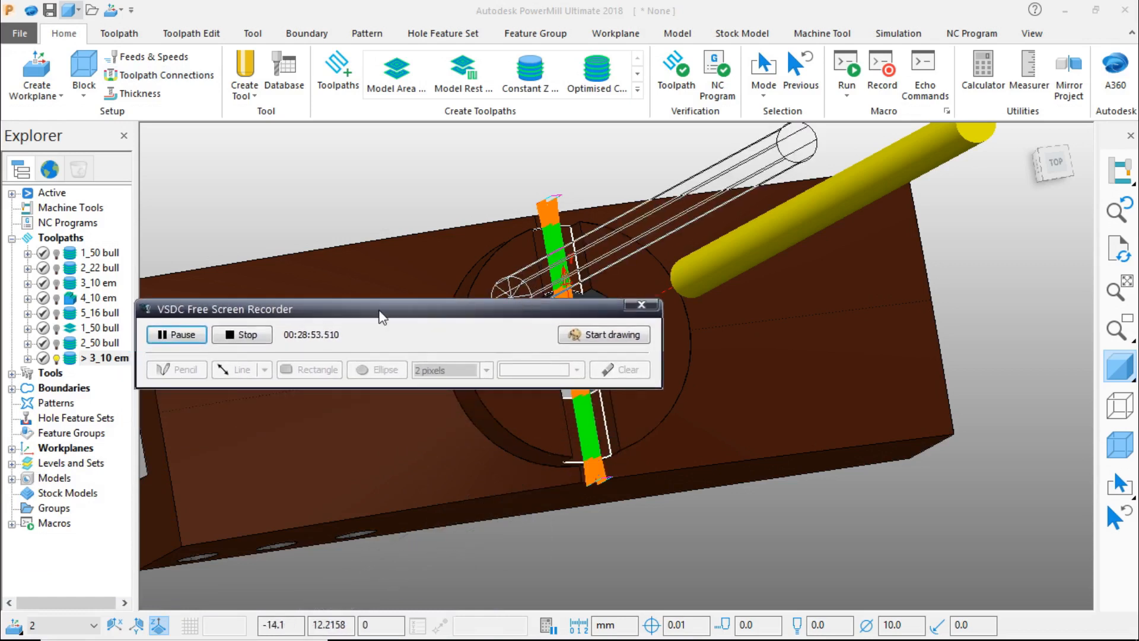
click(190, 336)
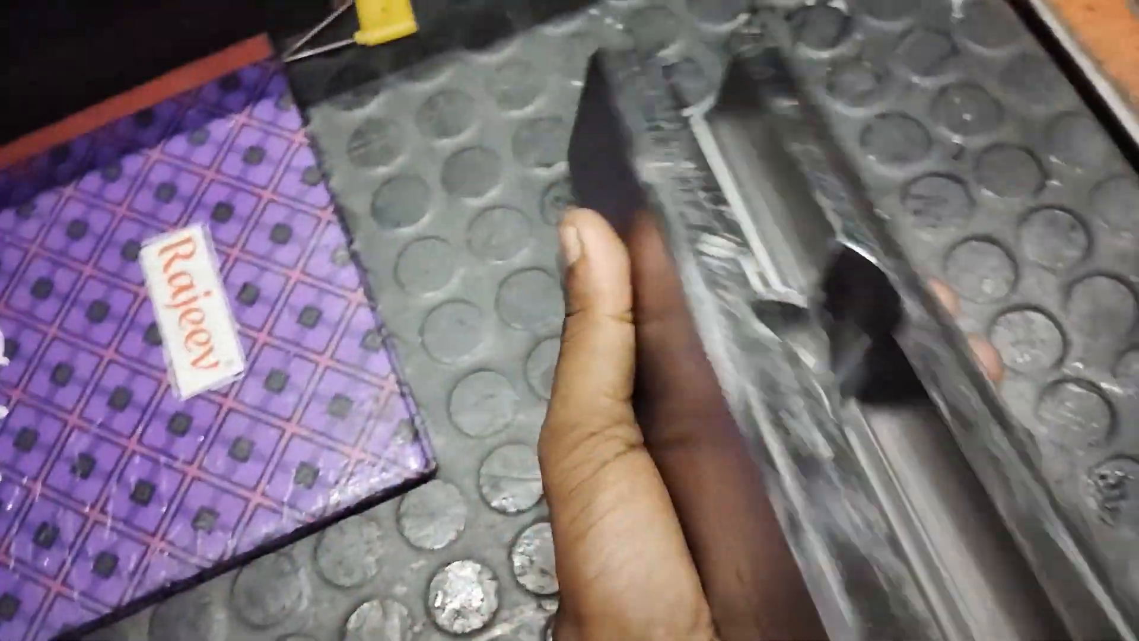